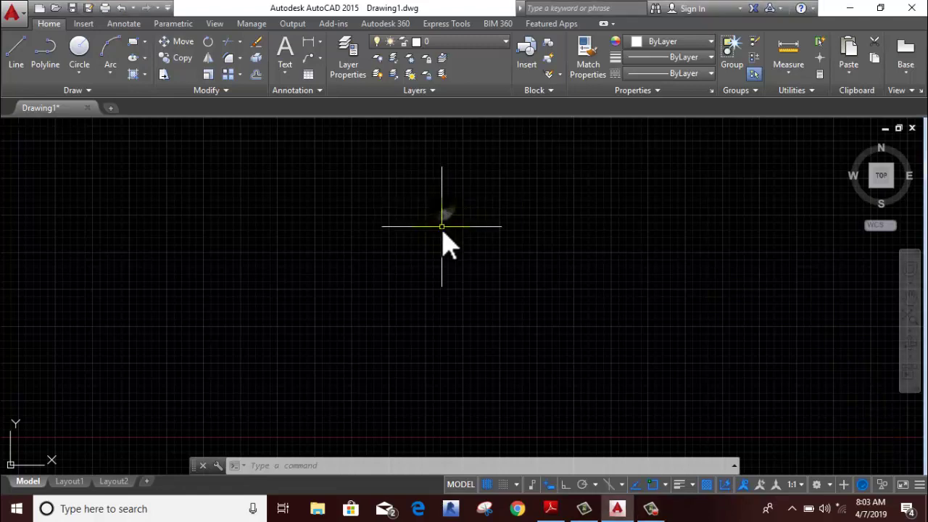
Pan the view and draw a lone rectangle on the left of the drawing
scroll(440, 241, down, 2)
scroll(440, 241, down, 2)
middle_drag(435, 244, 284, 368)
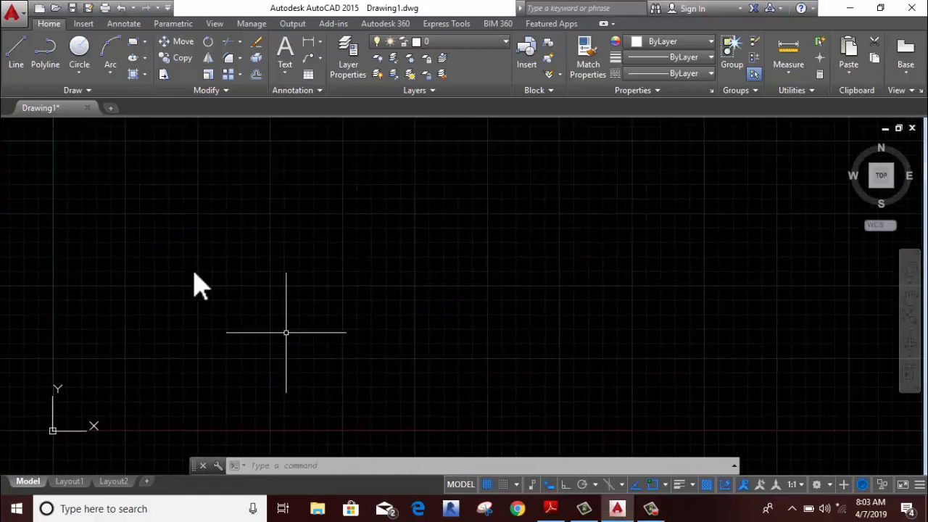
click(147, 74)
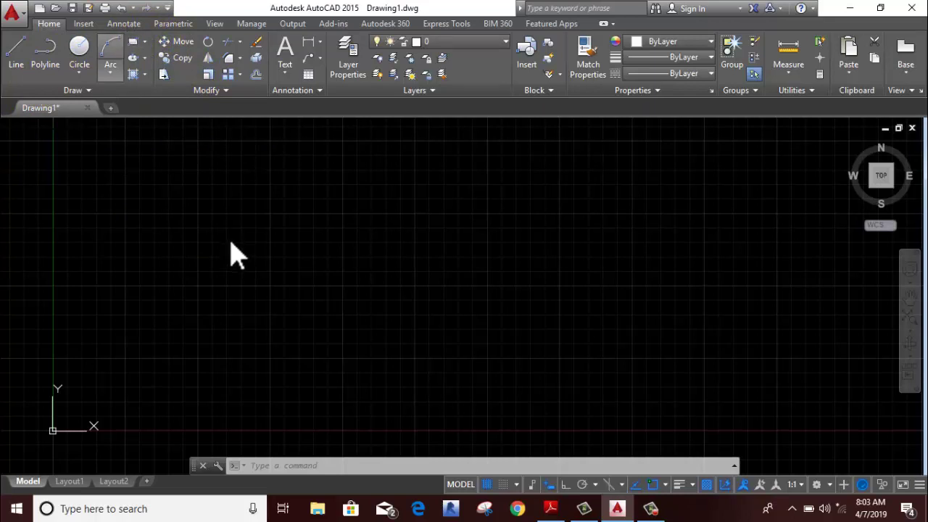
click(122, 42)
click(134, 44)
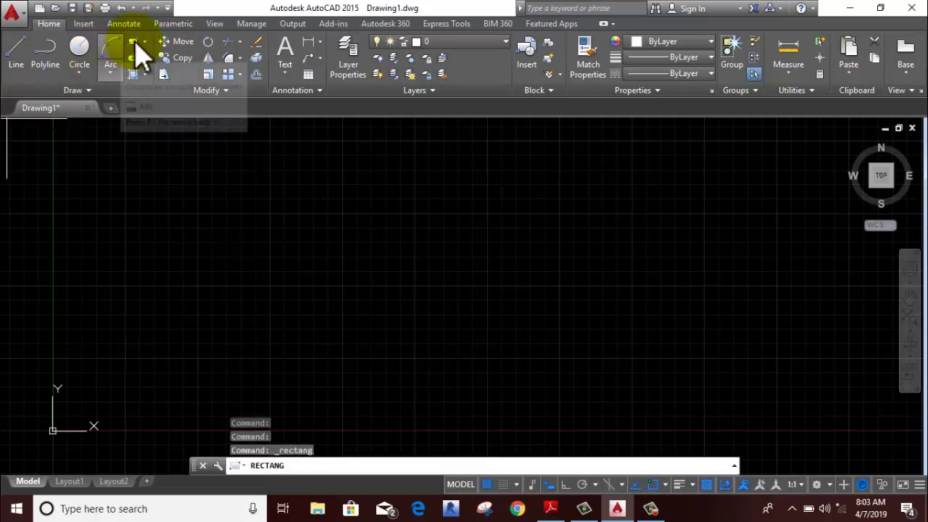
click(240, 215)
click(474, 306)
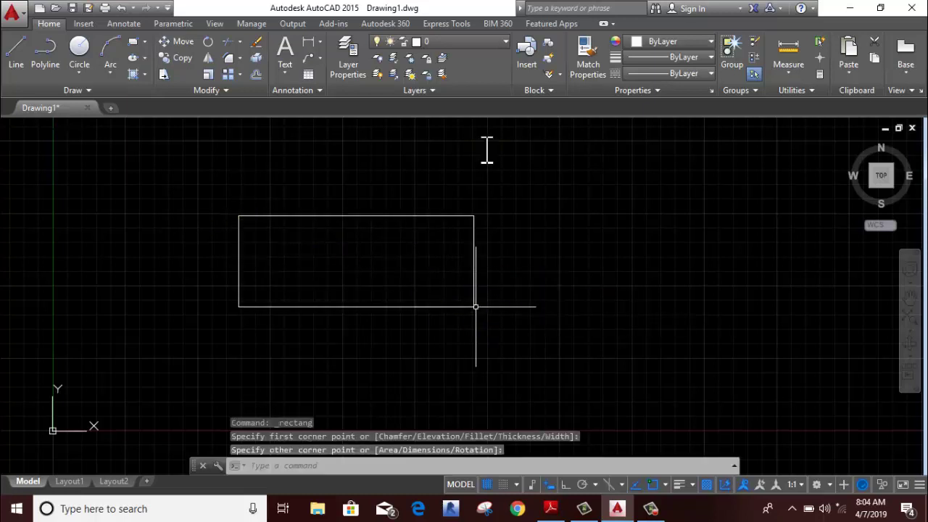
Draw a smaller rectangle to the right of the lone one
middle_drag(512, 199, 308, 208)
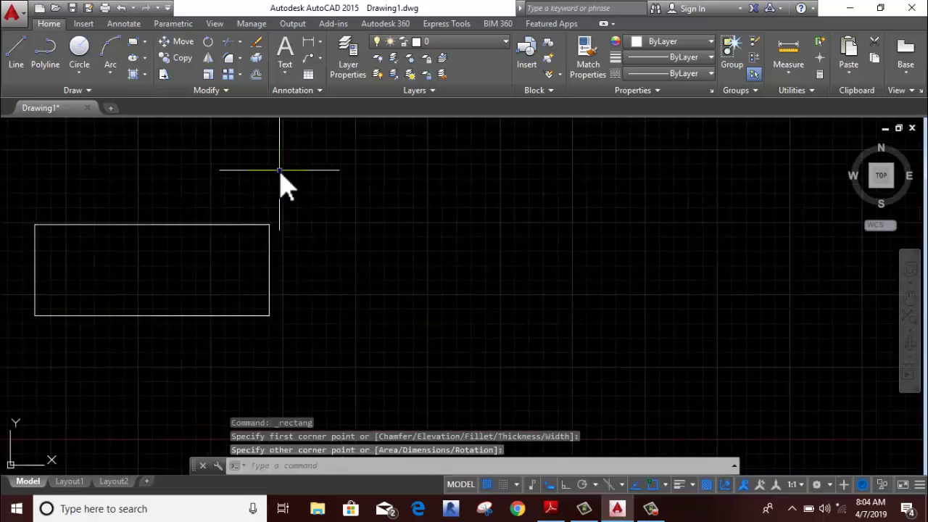
right_click(268, 171)
click(301, 179)
click(344, 228)
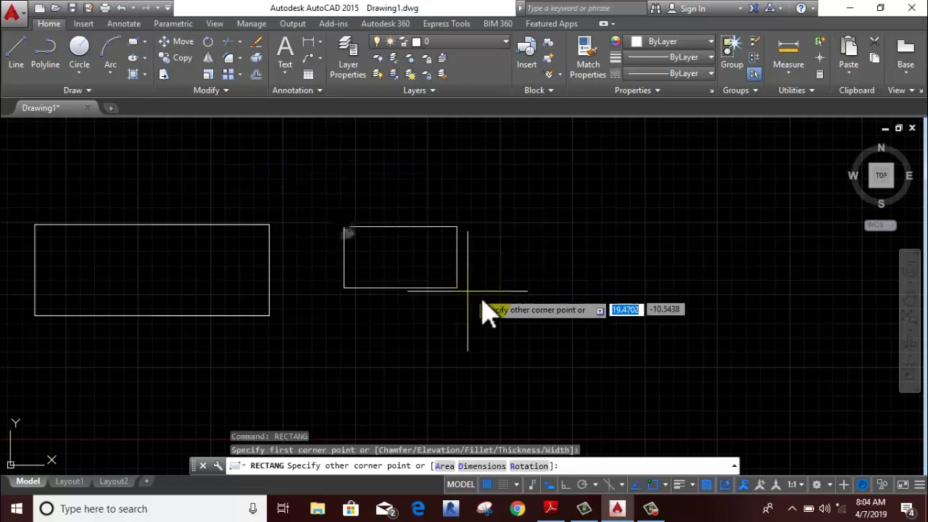
click(493, 301)
Draw two progressively larger rectangles enclosing the smaller one, forming a nested set
right_click(407, 162)
click(436, 174)
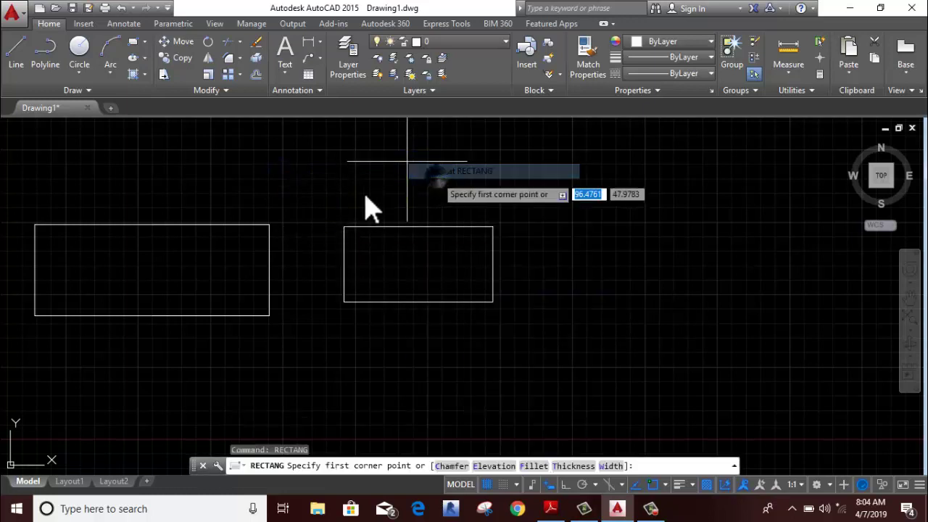
click(317, 188)
click(580, 347)
right_click(531, 246)
click(552, 251)
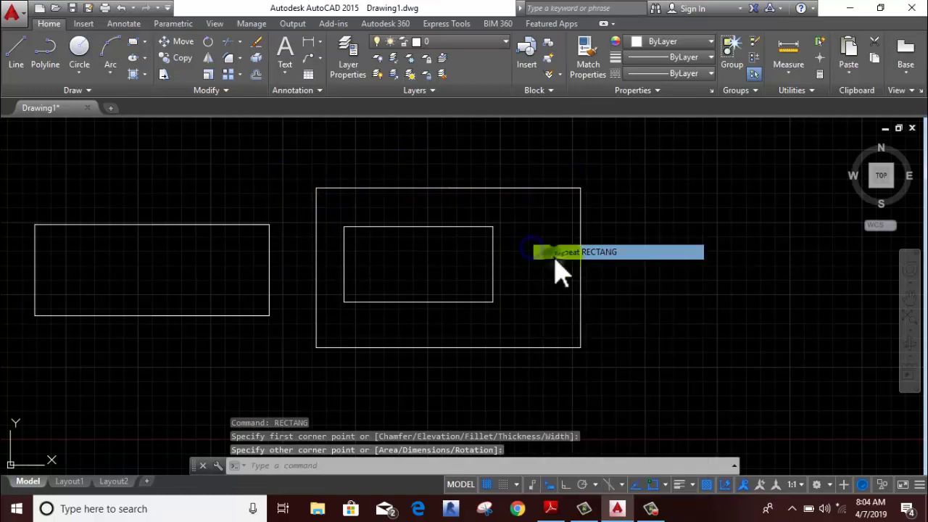
click(269, 153)
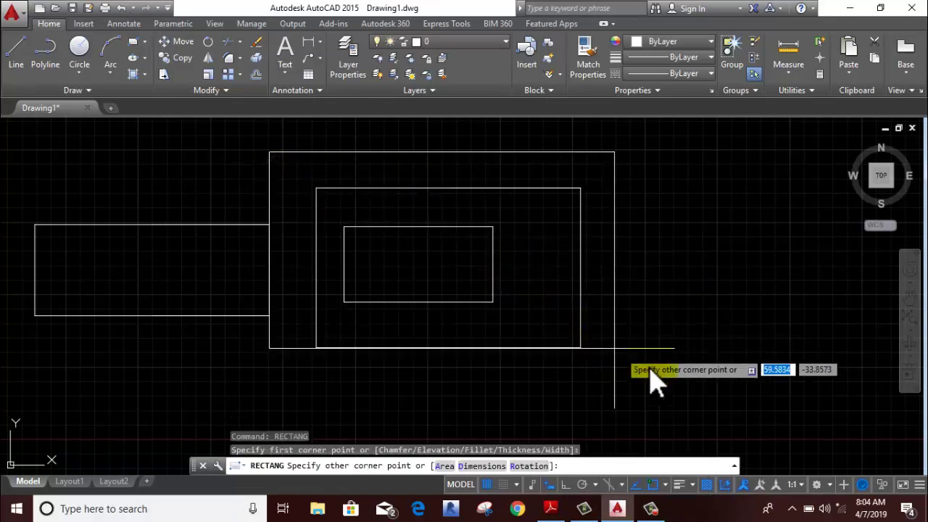
click(693, 396)
Move the lone left rectangle further to the left
click(174, 317)
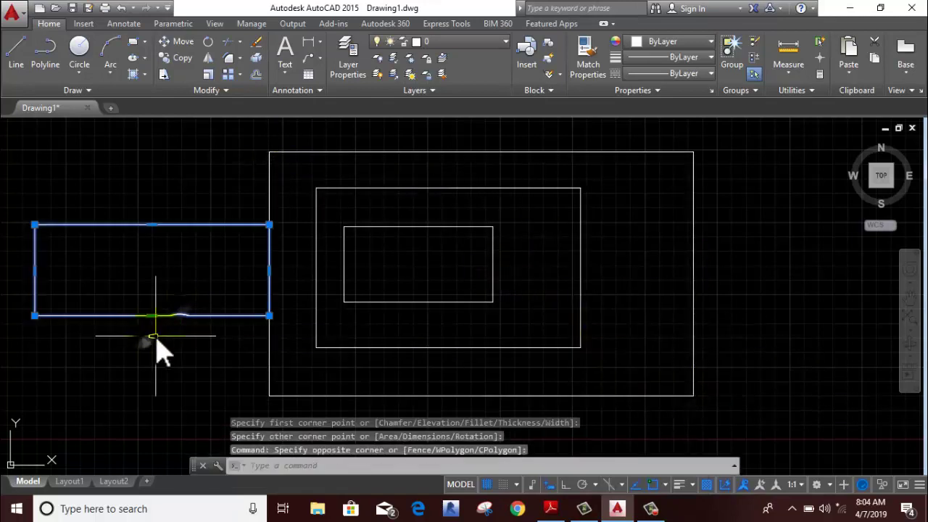
middle_drag(157, 340, 312, 317)
click(183, 42)
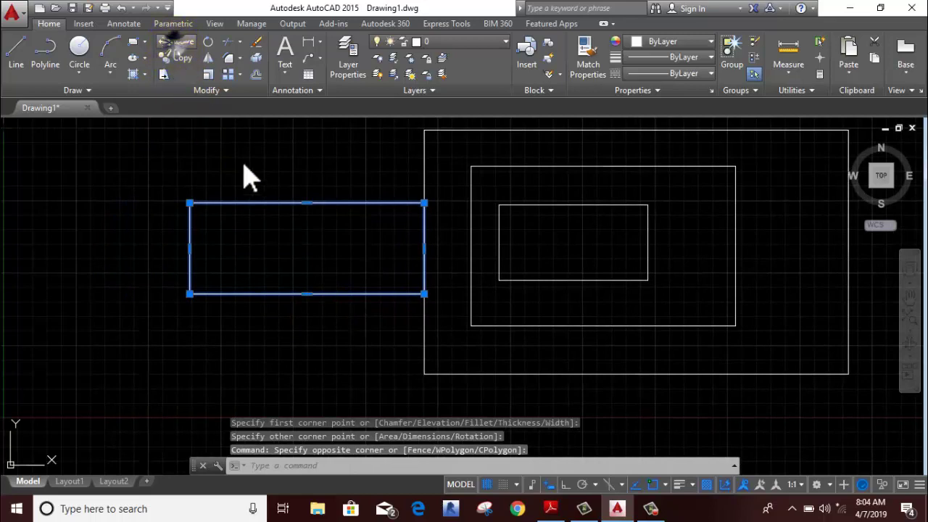
click(306, 169)
click(194, 174)
middle_drag(325, 321, 325, 348)
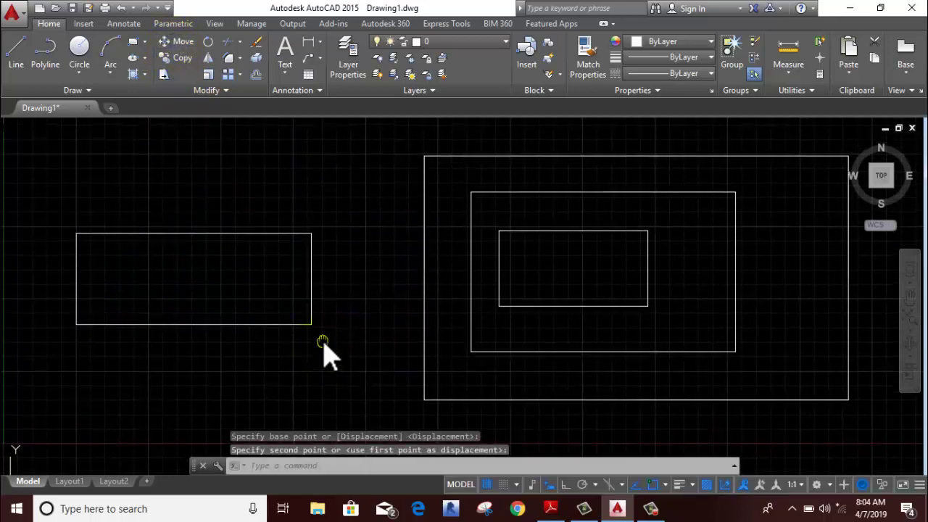
Fill the lone left rectangle with a Solid hatch in colour 255,255,255
click(147, 77)
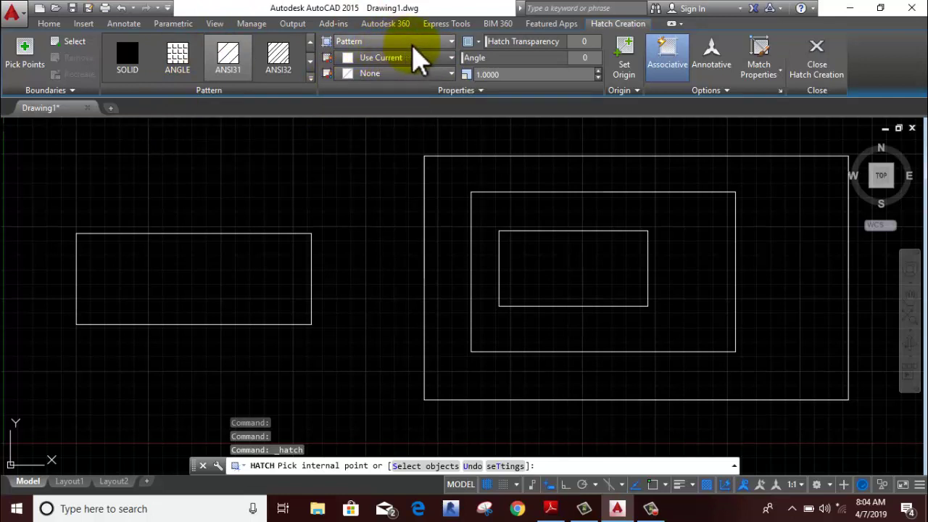
click(442, 43)
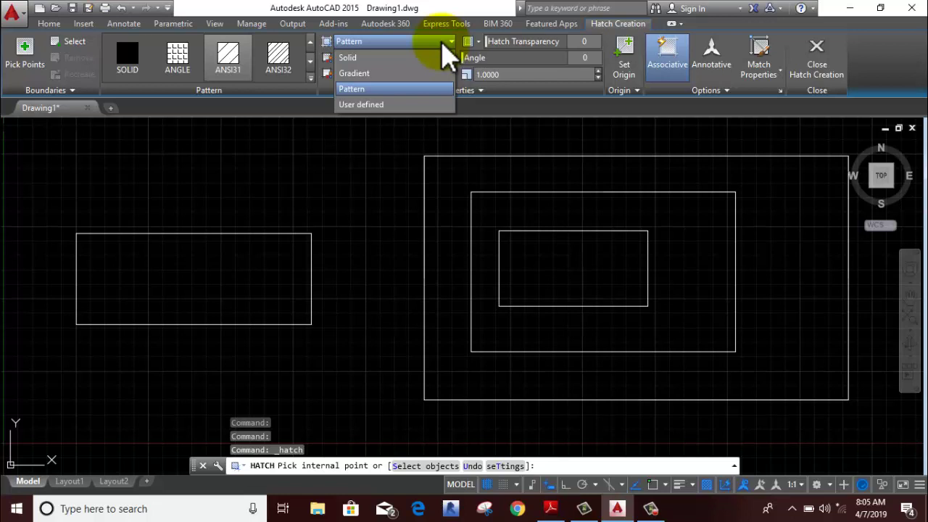
click(361, 58)
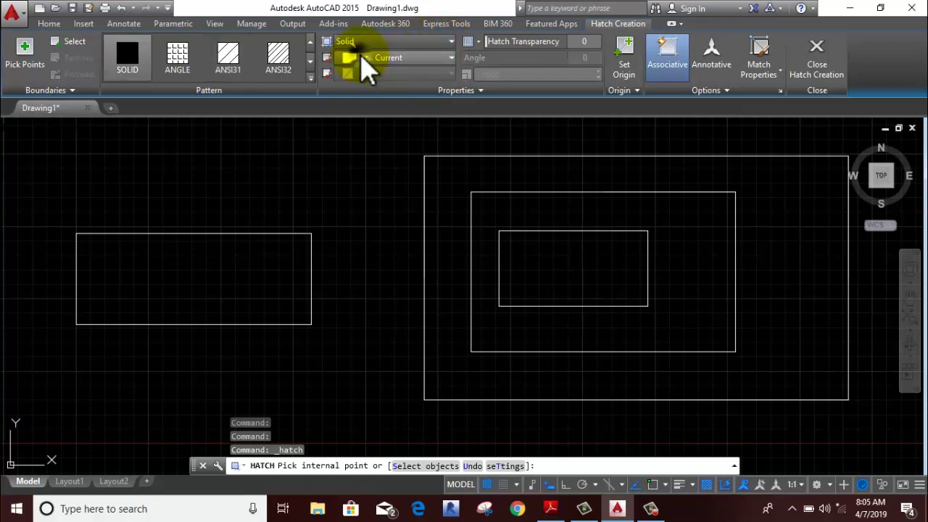
click(392, 64)
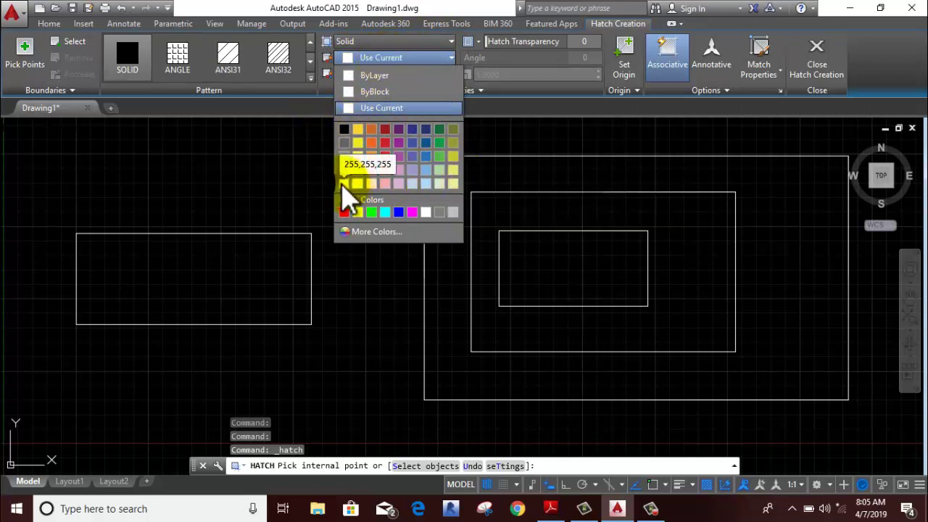
click(344, 187)
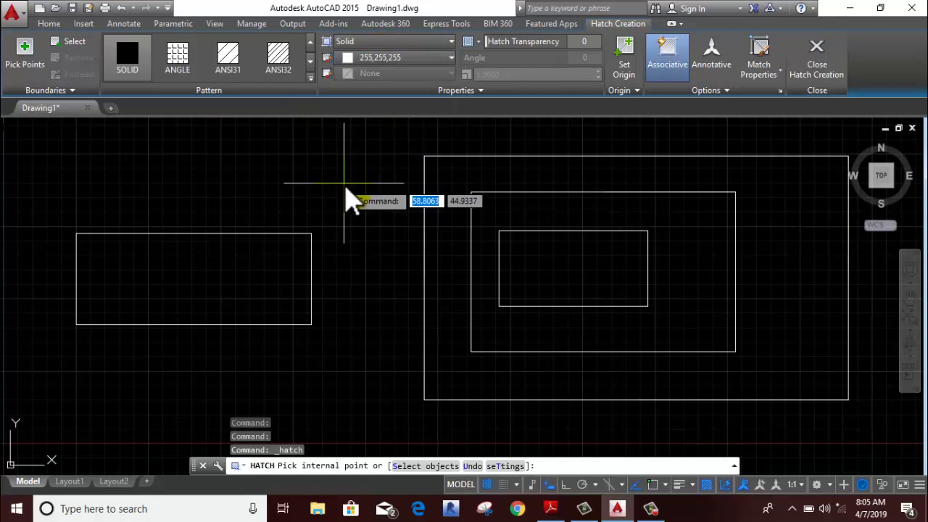
click(231, 296)
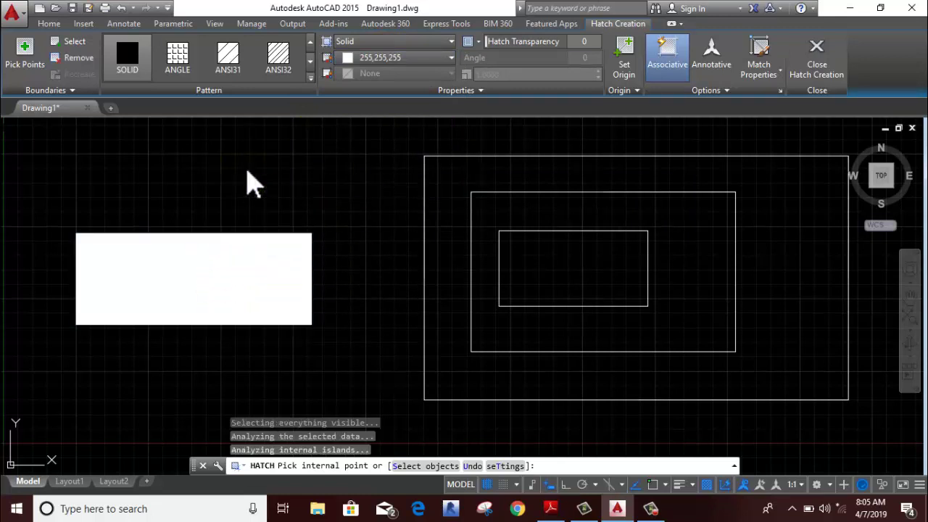
key(Return)
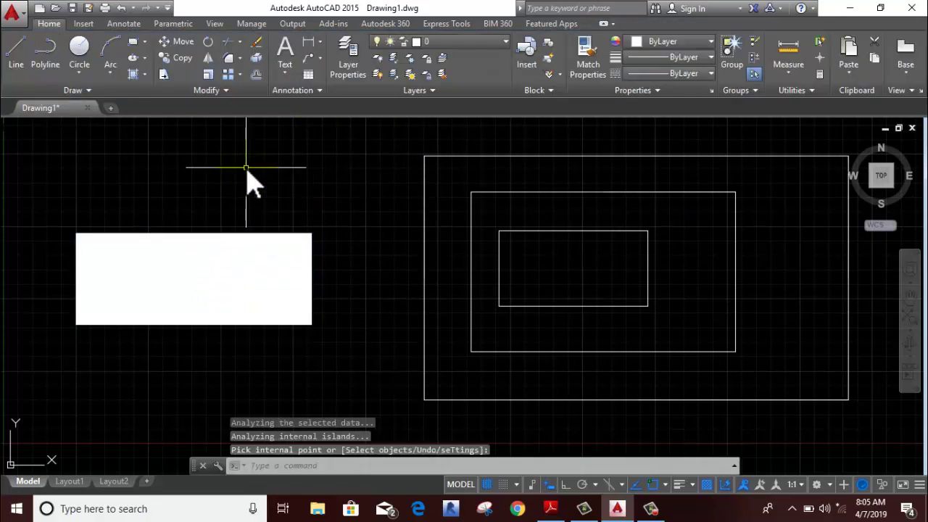
Pan left and draw a tall rectangle with a slightly larger rectangle around it
middle_drag(356, 217, 881, 232)
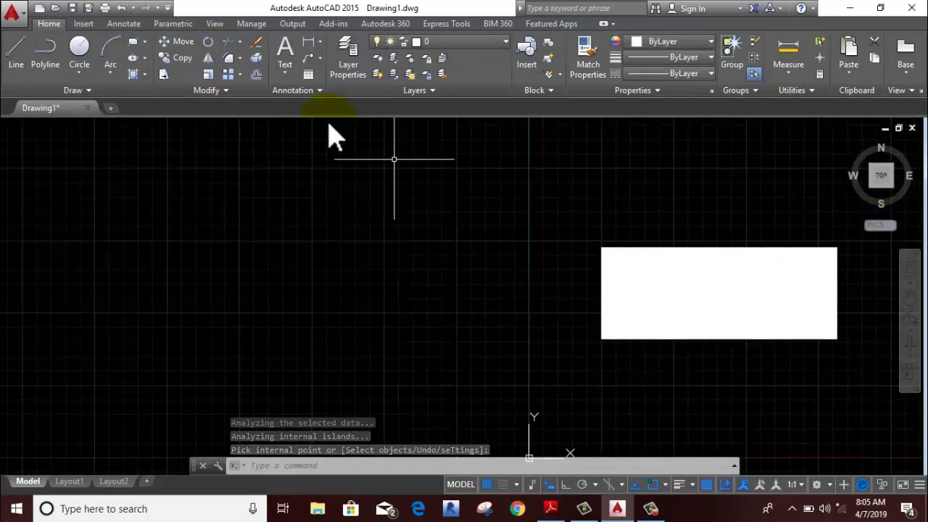
click(132, 41)
click(172, 174)
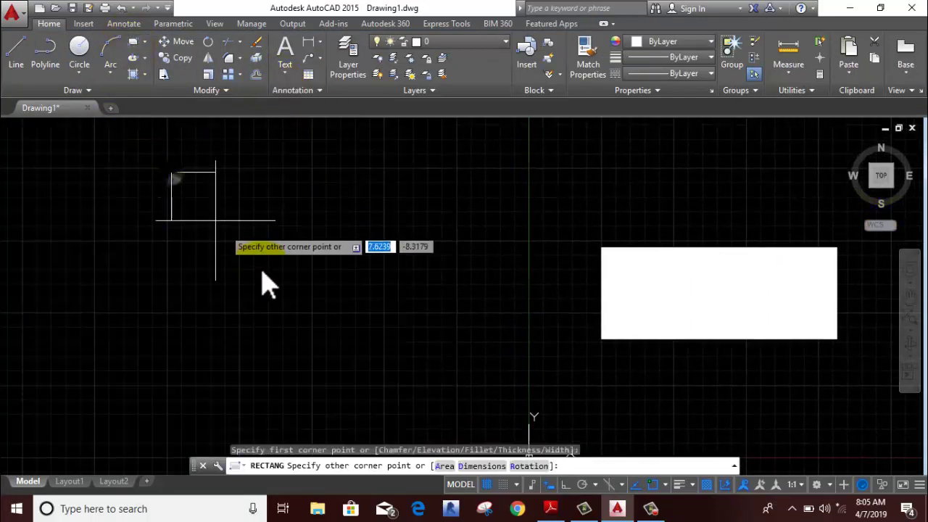
click(368, 368)
right_click(269, 202)
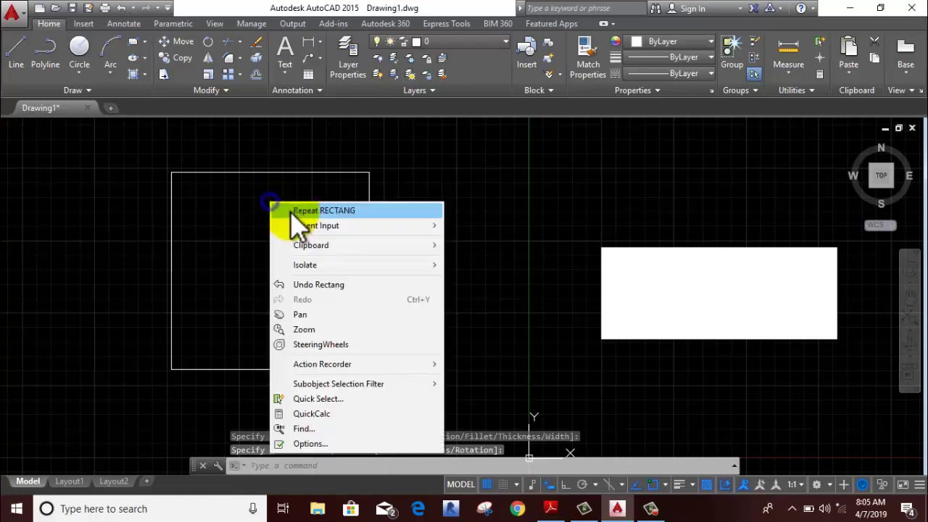
click(292, 211)
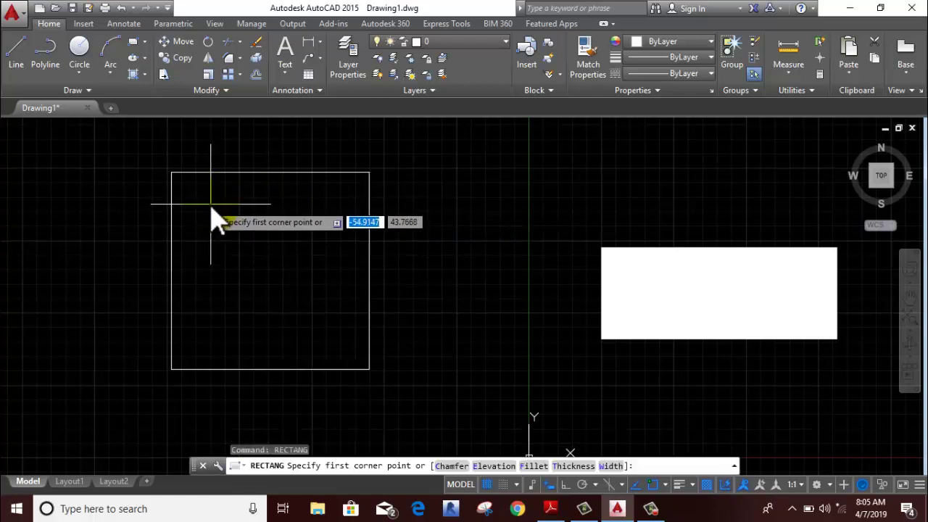
click(166, 165)
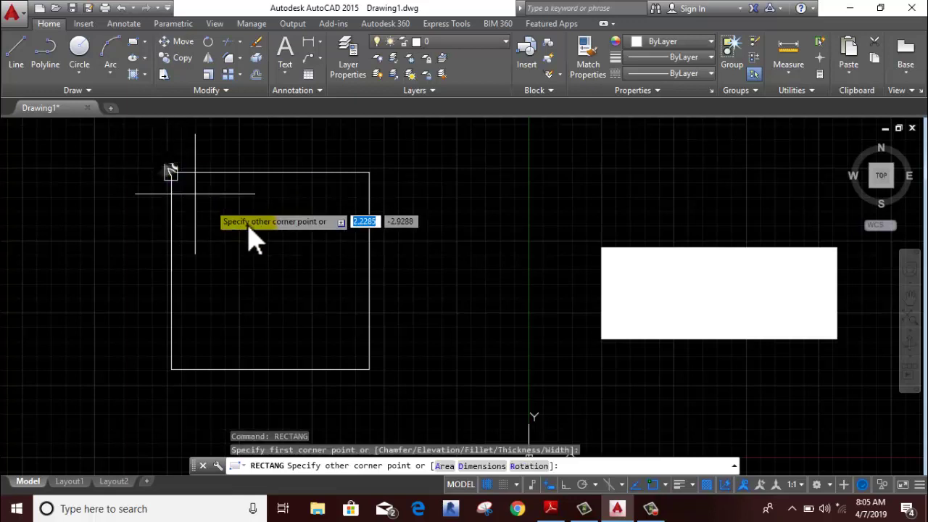
click(377, 375)
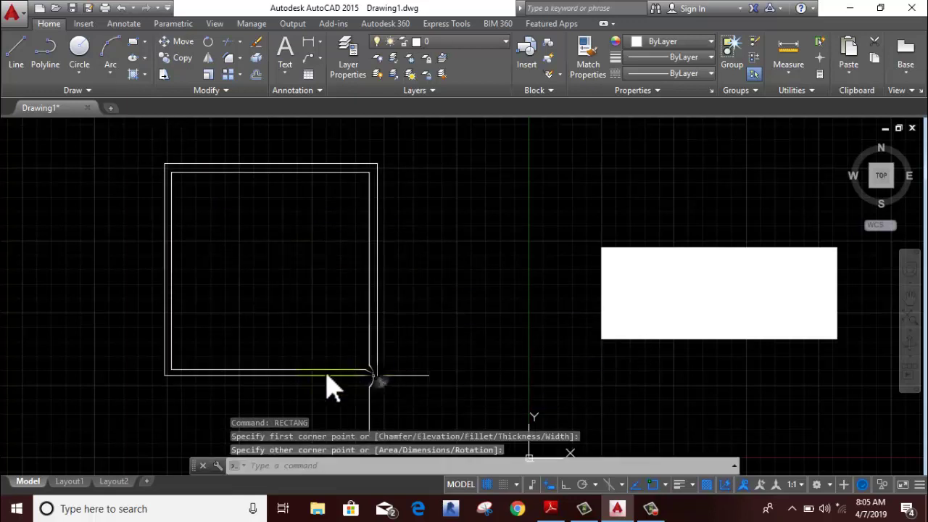
middle_drag(232, 275, 298, 275)
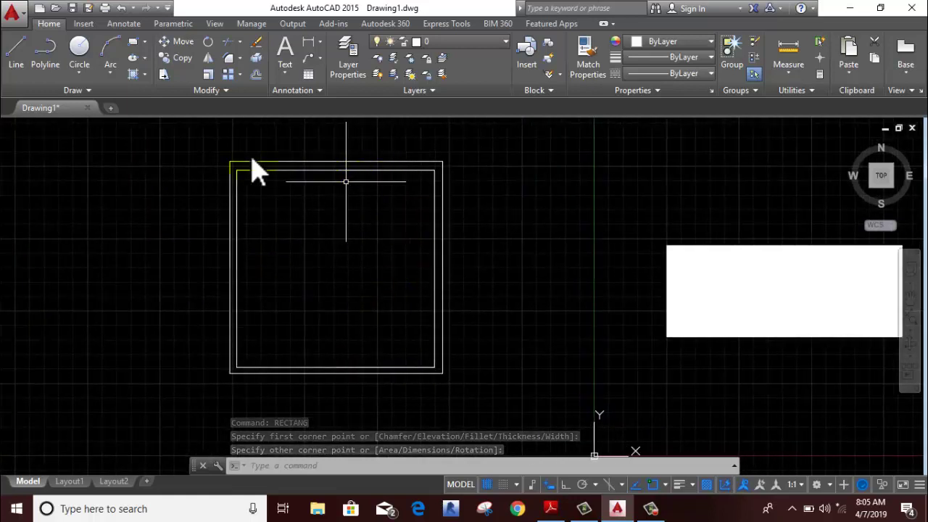
click(16, 50)
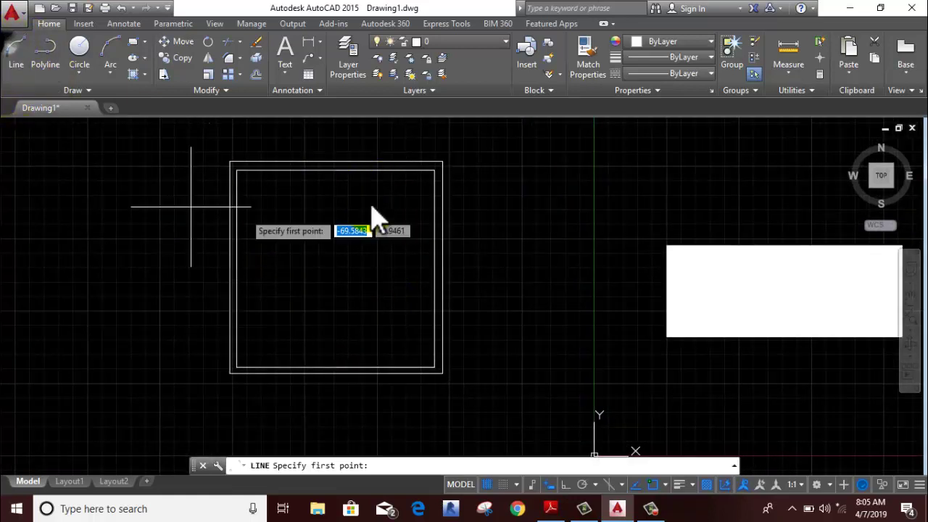
Draw a vertical line from the top border's midpoint down to the bottom border
click(336, 171)
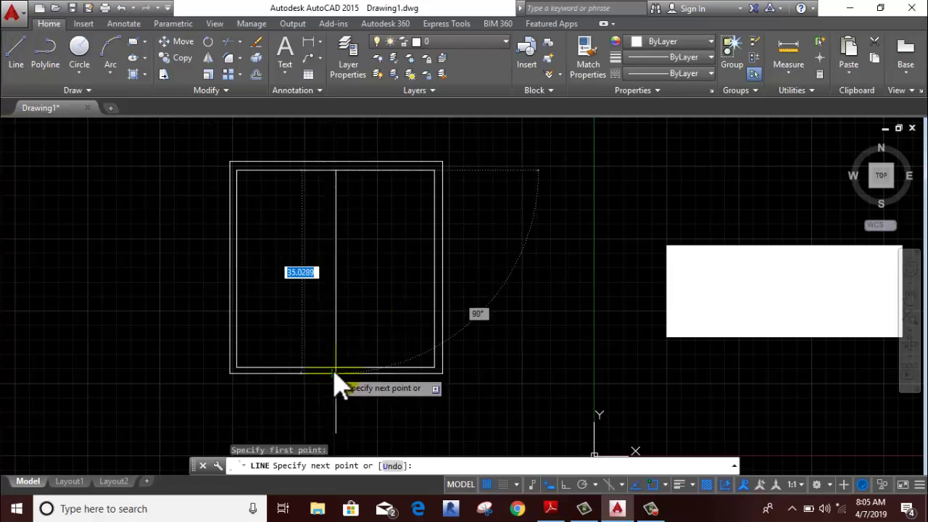
click(335, 371)
right_click(399, 317)
click(412, 326)
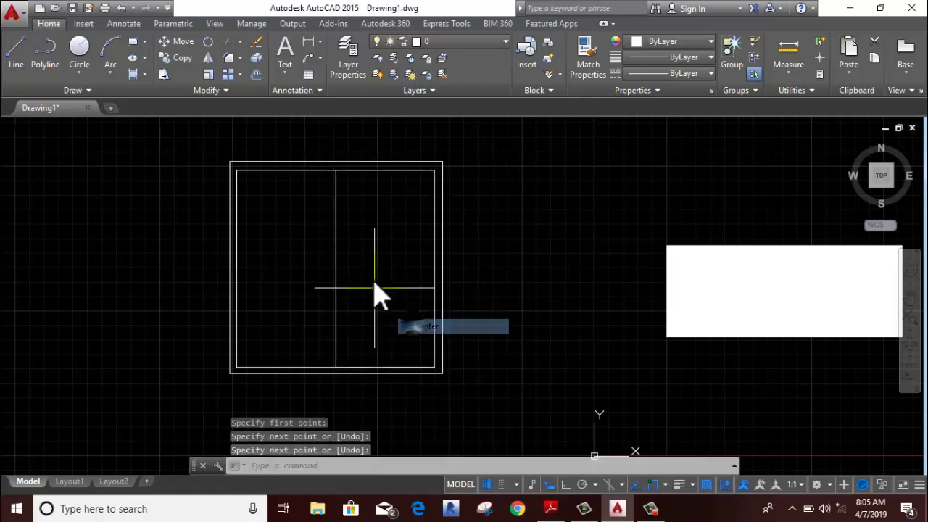
Offset the vertical line by 1 to both its left and right sides
drag(375, 288, 312, 290)
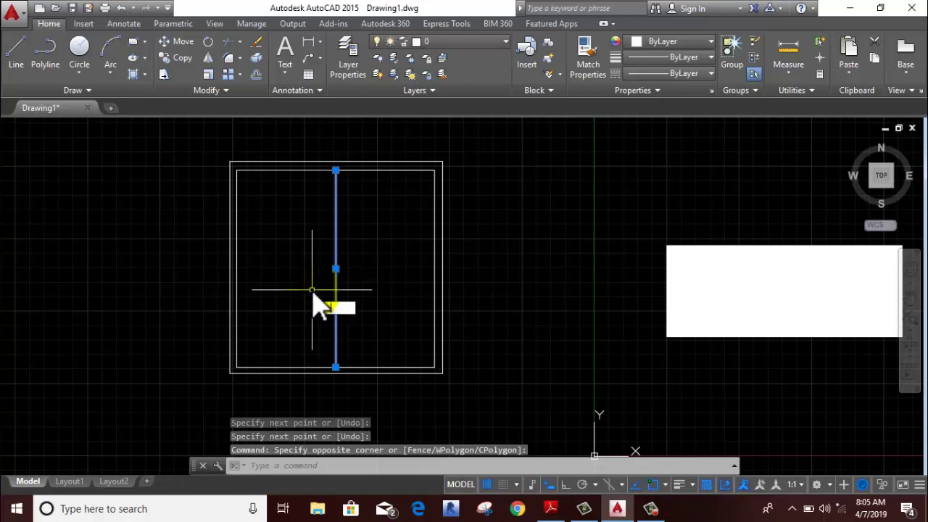
text(o)
key(Return)
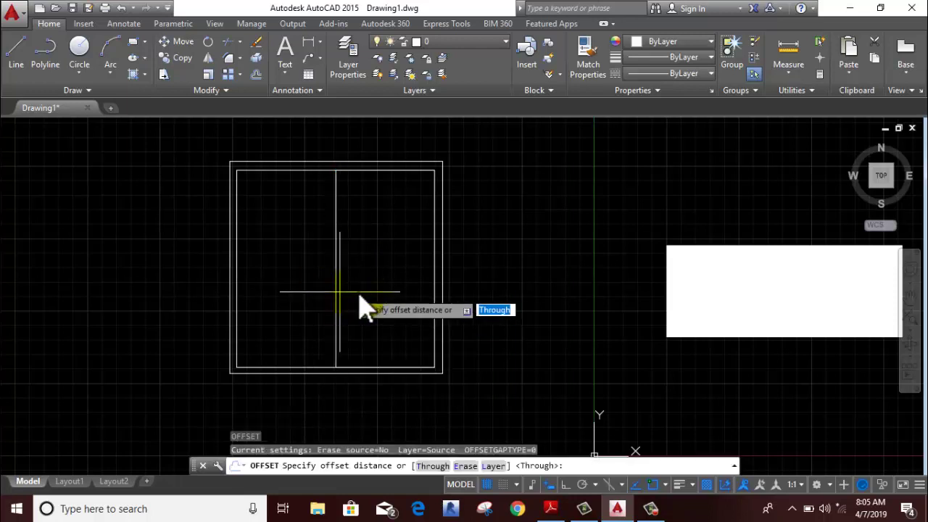
click(366, 293)
text(1)
key(Return)
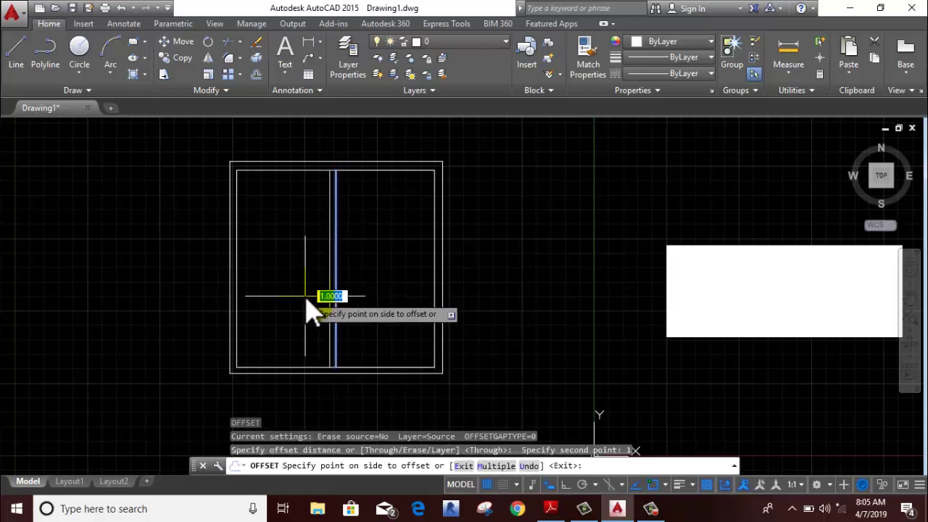
click(311, 312)
click(336, 306)
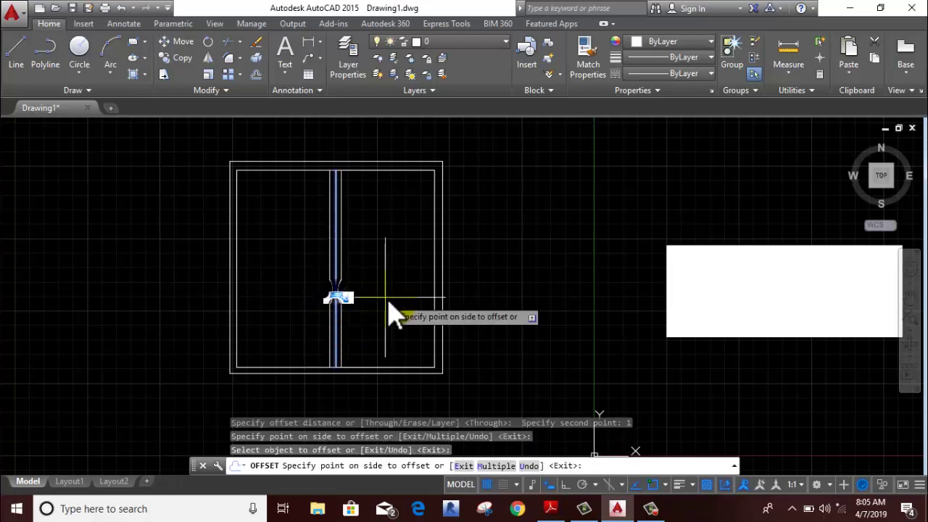
click(392, 313)
key(Escape)
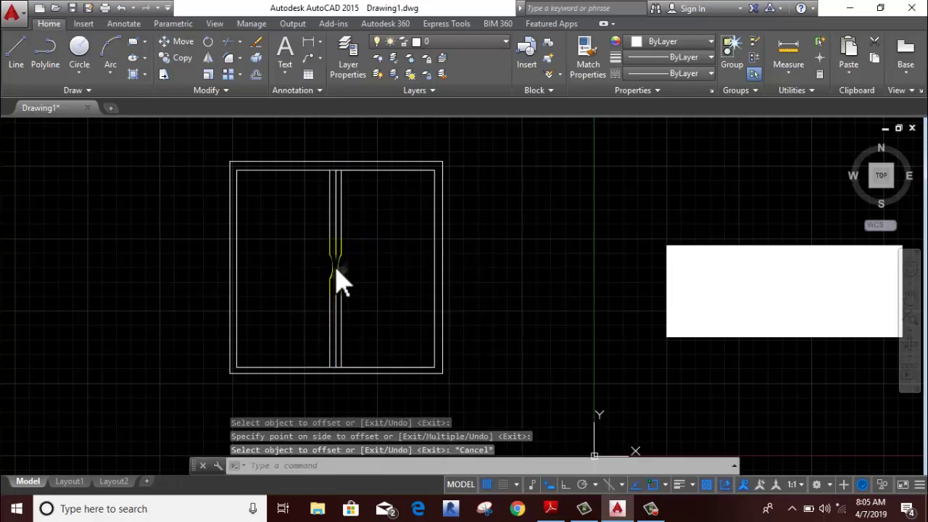
Erase the original middle vertical line
click(337, 279)
right_click(364, 217)
click(389, 247)
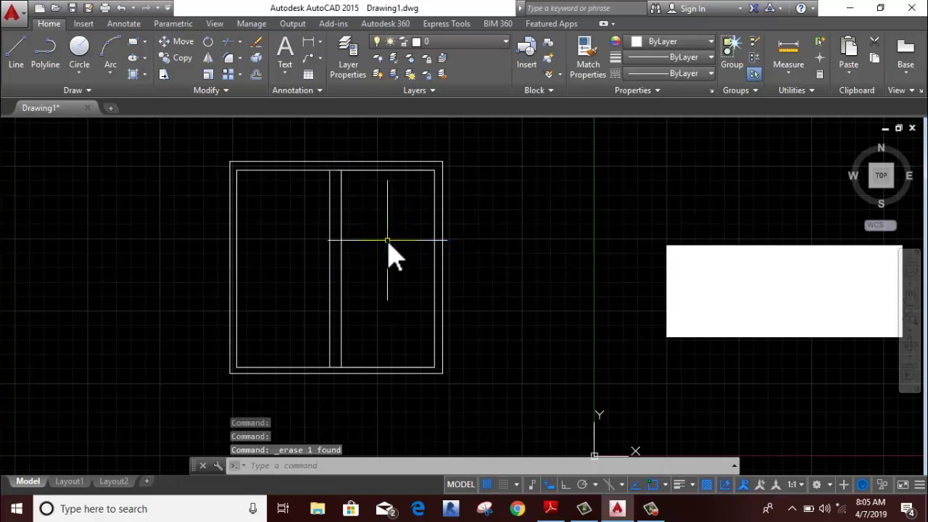
Fill the frame's left panel with a solid hatch coloured 205,32,39
click(147, 72)
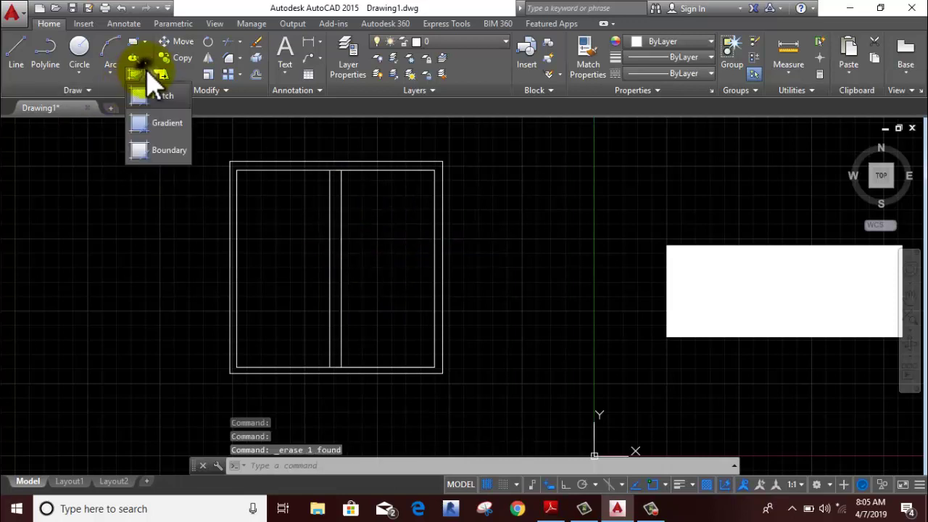
click(164, 96)
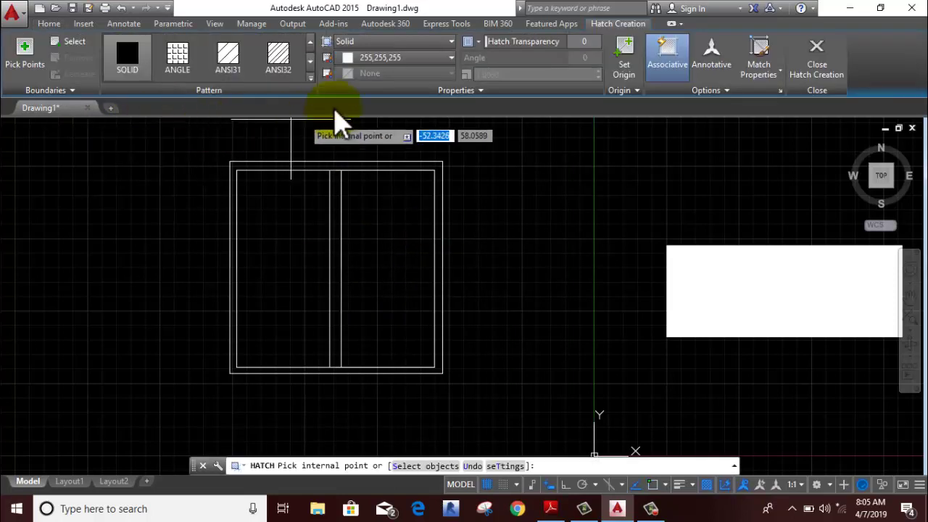
click(396, 58)
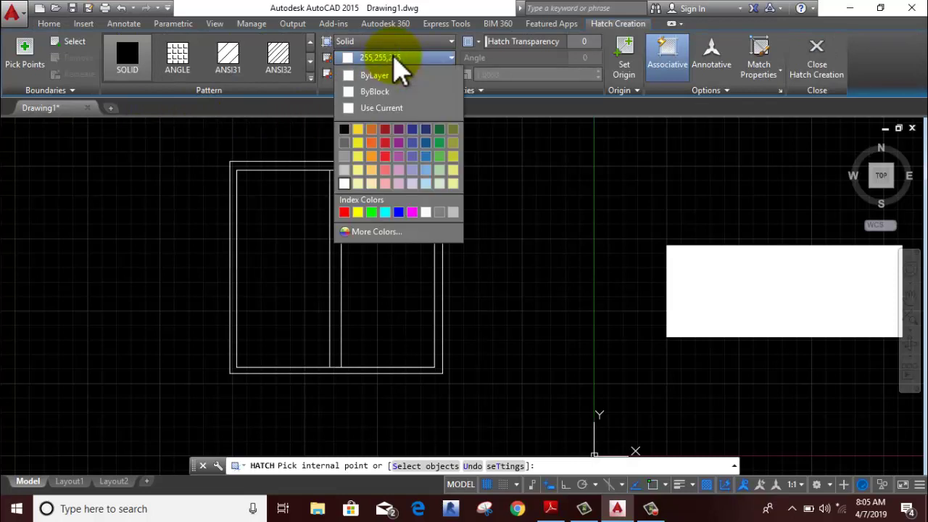
click(385, 143)
click(277, 230)
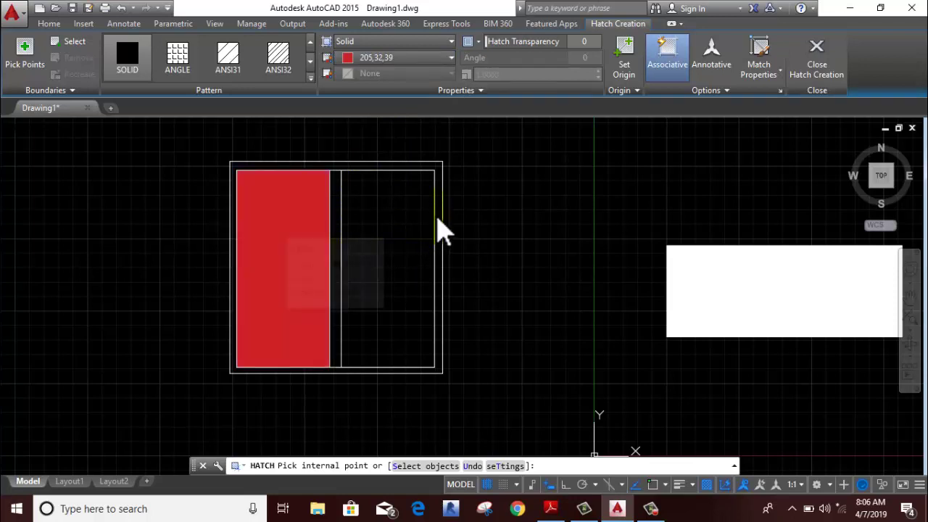
click(698, 312)
click(241, 294)
Acknowledge the AutoCAD Error Aborting message and choose Yes to save changes
click(250, 318)
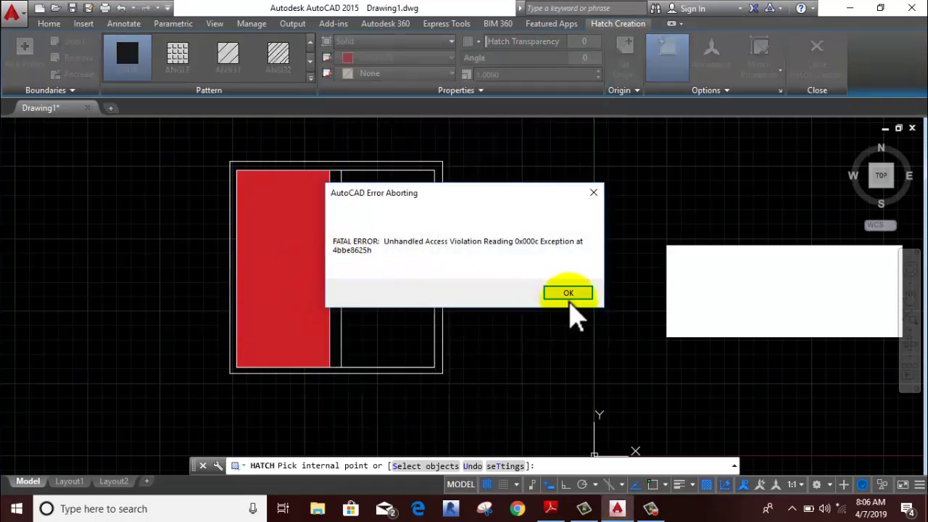
click(568, 294)
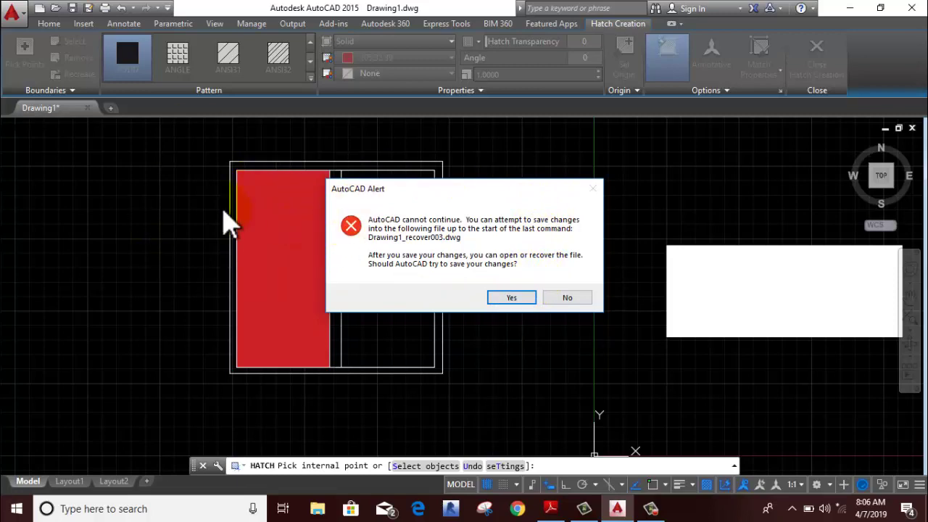
click(507, 298)
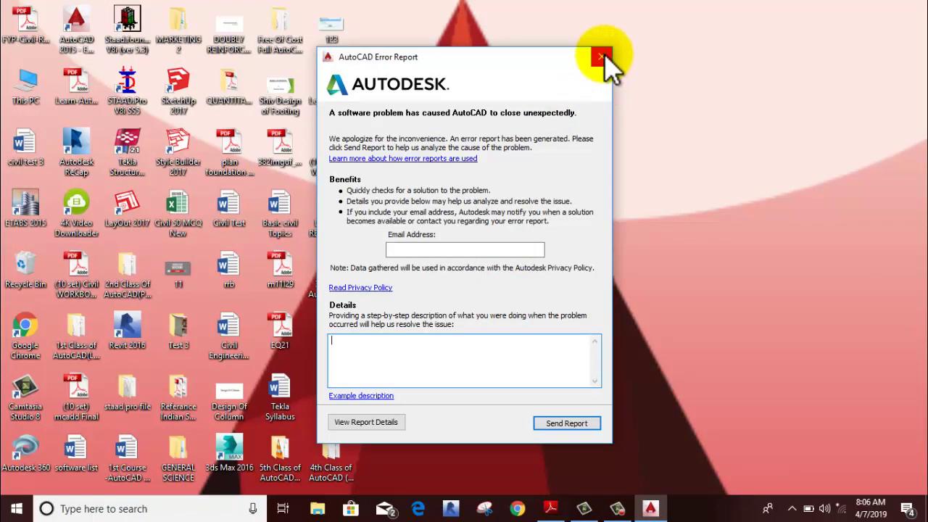
Close the error report without sending and relaunch AutoCAD 2015 from the desktop icon
click(601, 56)
click(558, 283)
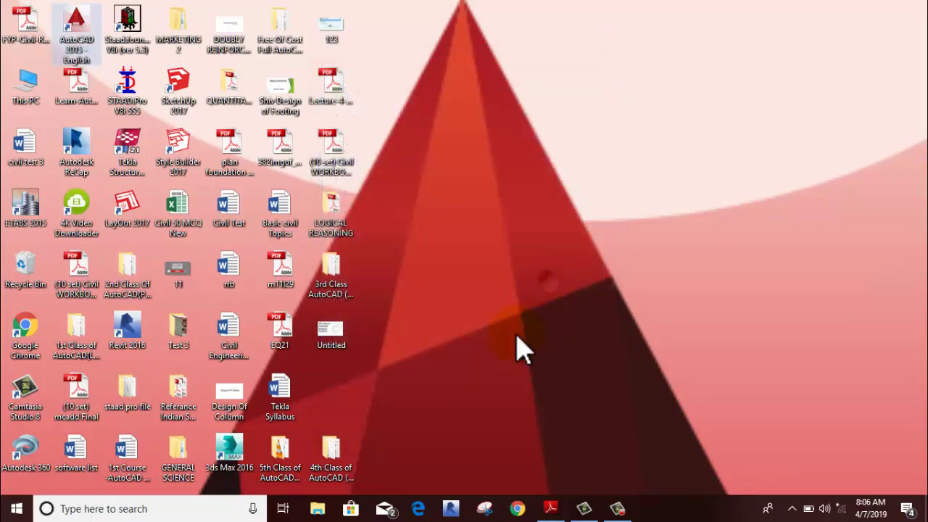
double_click(76, 20)
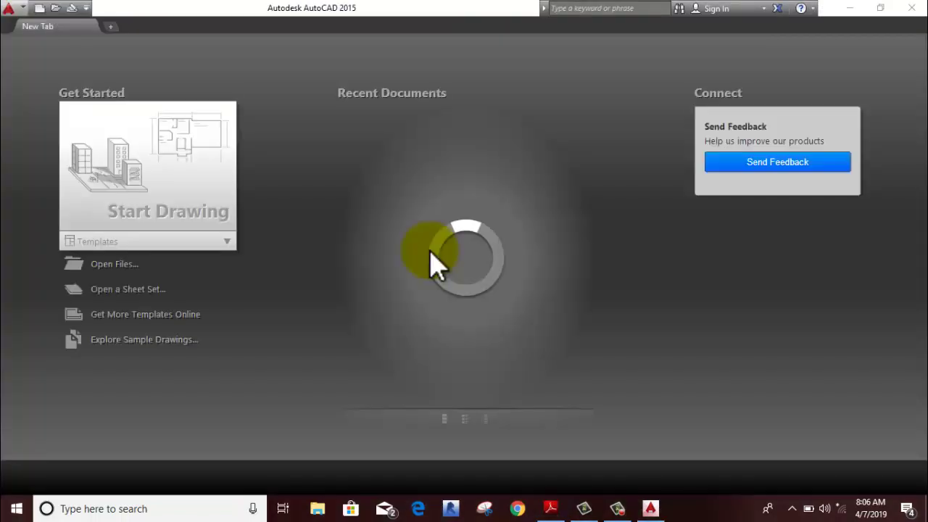
Choose Start Drawing on the New Tab page to get a blank Drawing1
click(137, 171)
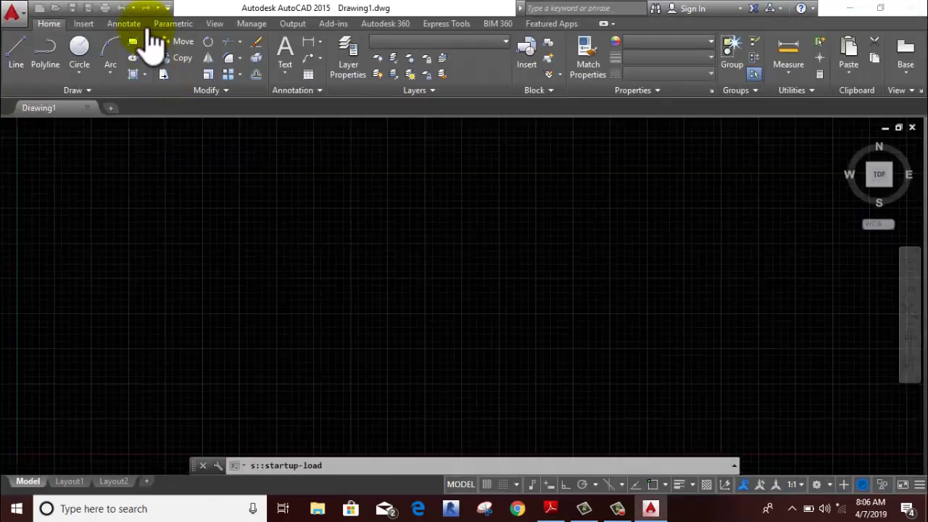
Draw a small circle on the left and a large circle to its right
click(81, 50)
click(281, 268)
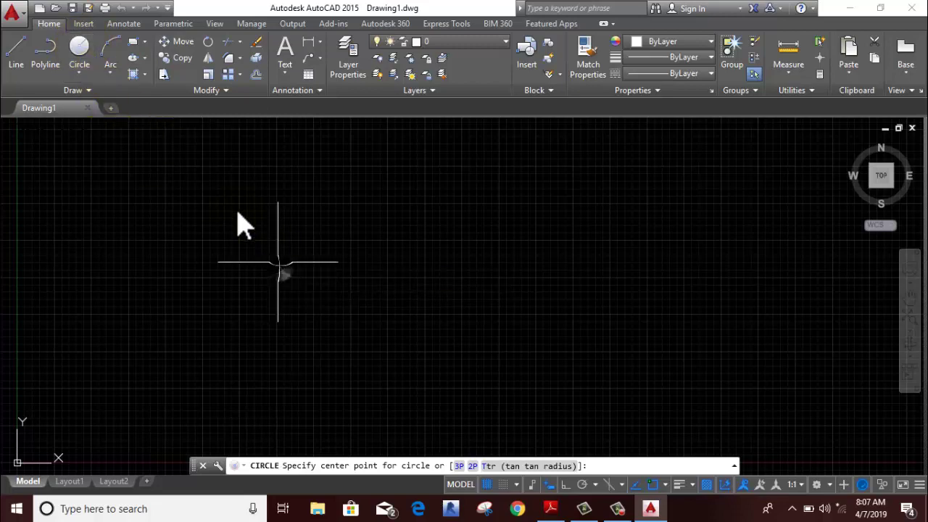
click(235, 208)
key(Return)
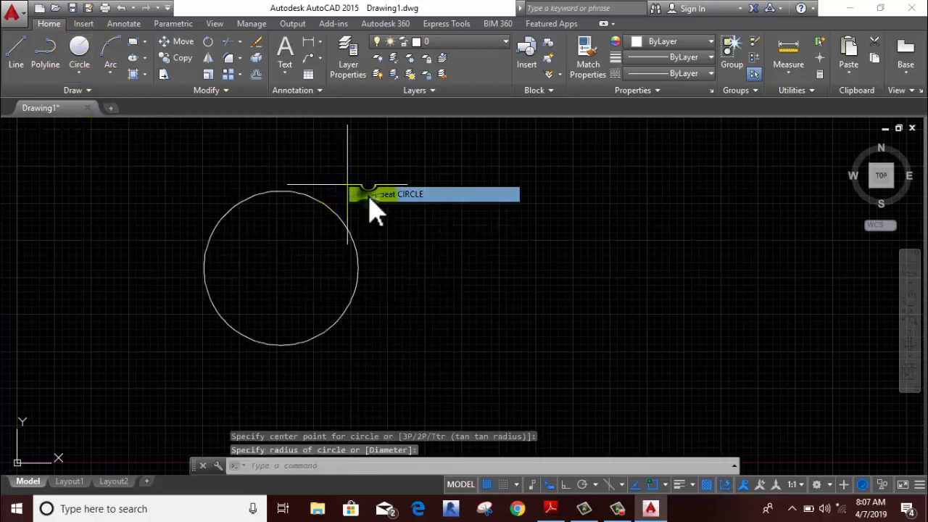
scroll(371, 206, down, 4)
click(508, 224)
click(559, 253)
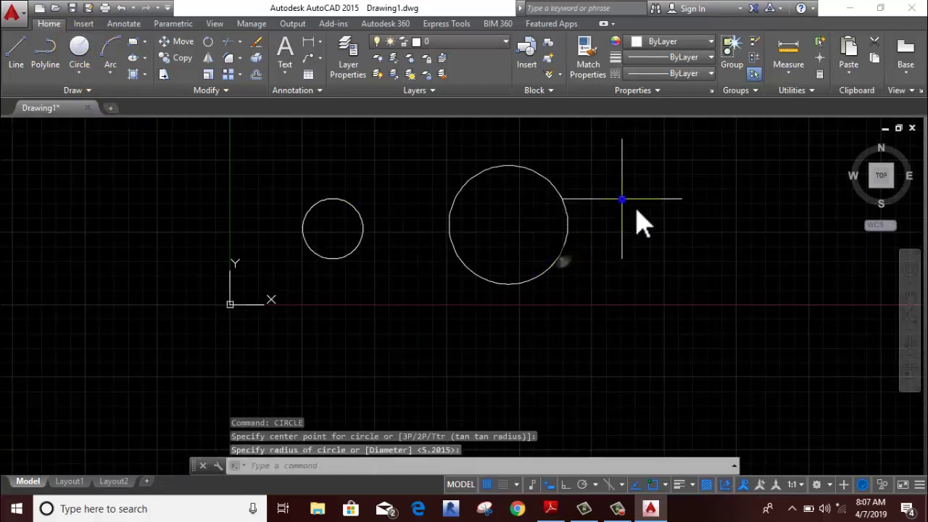
Draw two more circles sharing the large circle's centre, making three concentric circles
right_click(624, 203)
click(652, 208)
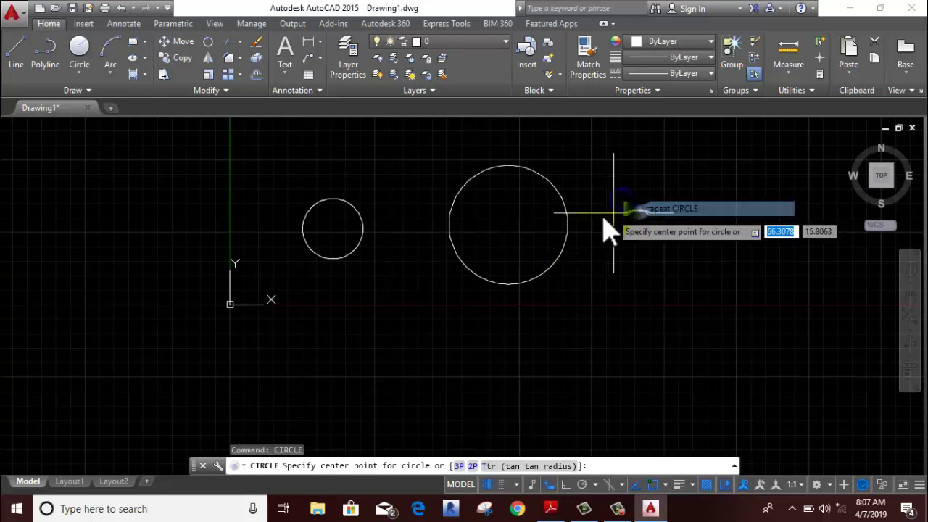
click(515, 235)
click(534, 245)
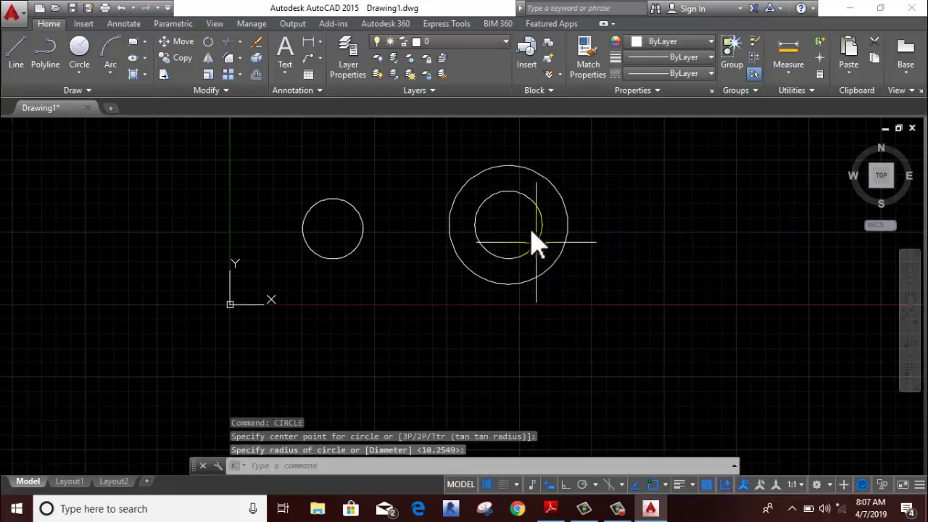
right_click(514, 209)
click(564, 217)
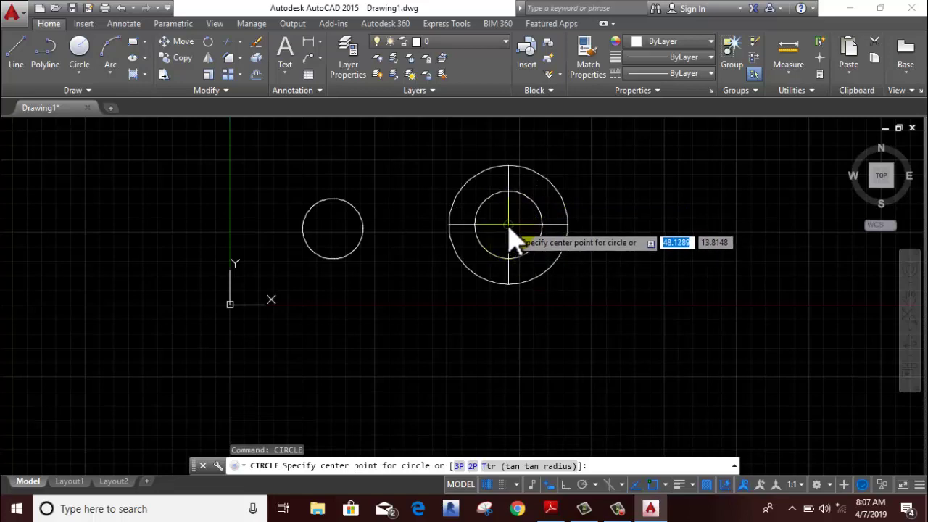
click(510, 229)
click(573, 287)
Add two more separate circles of different sizes and frame all circles in view
right_click(342, 190)
click(355, 197)
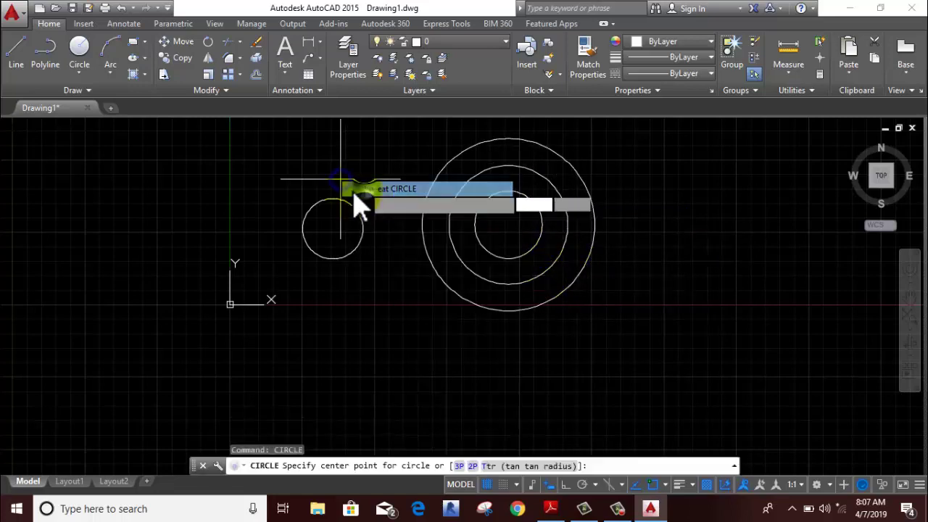
middle_drag(270, 245, 489, 312)
middle_drag(300, 250, 421, 290)
click(415, 271)
click(398, 243)
right_click(315, 209)
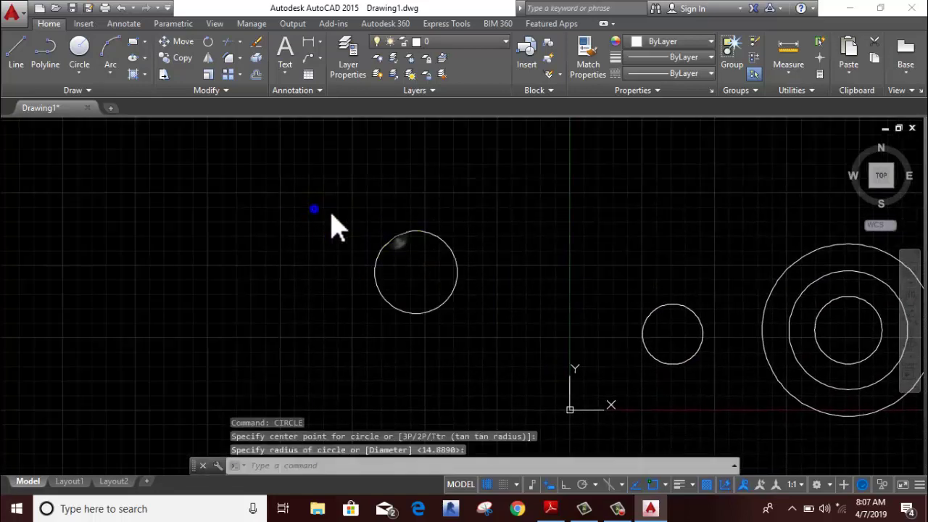
click(361, 217)
click(550, 216)
click(499, 247)
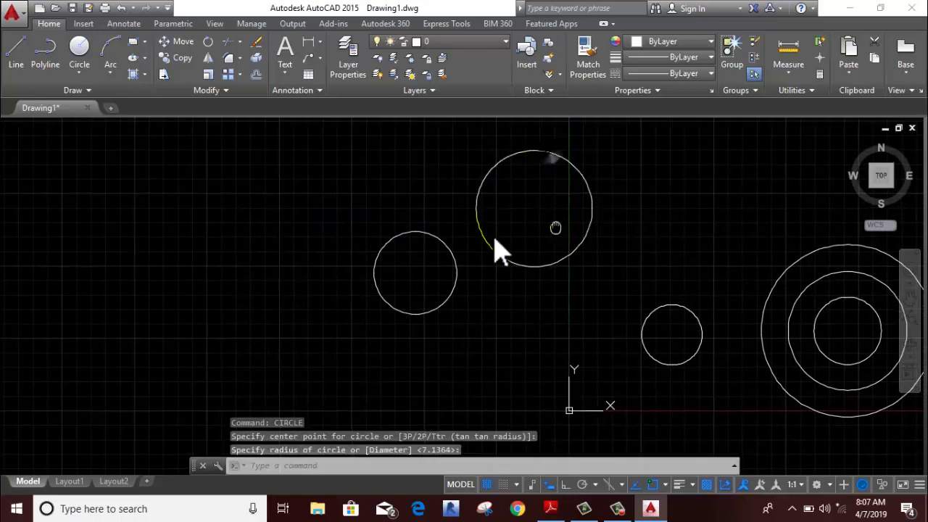
middle_drag(497, 249, 216, 232)
scroll(216, 232, down, 3)
scroll(395, 255, up, 2)
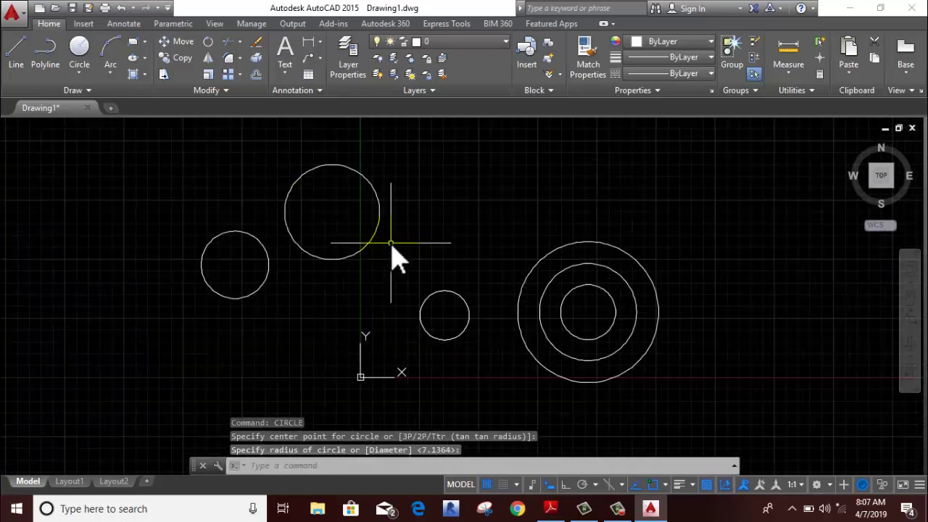
middle_drag(393, 253, 327, 249)
Fill the small middle circle with a Solid hatch
key(Escape)
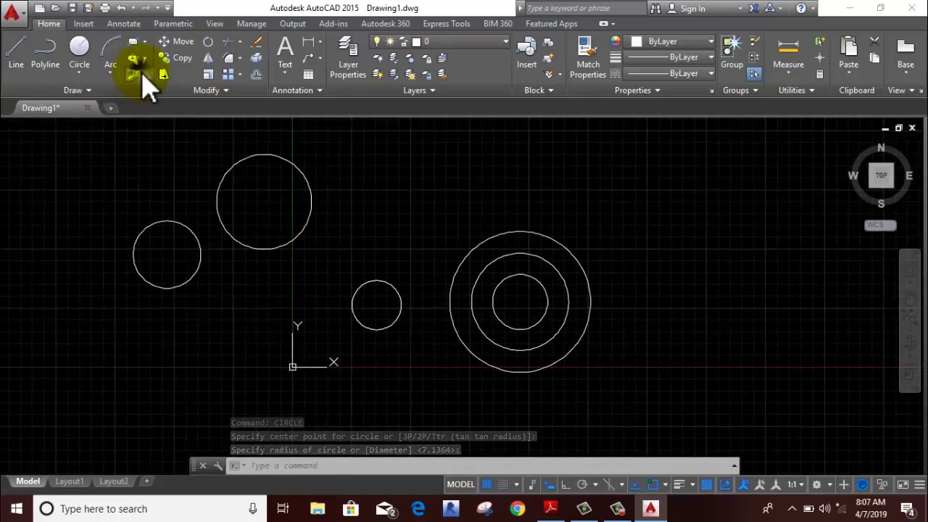
click(145, 76)
click(147, 102)
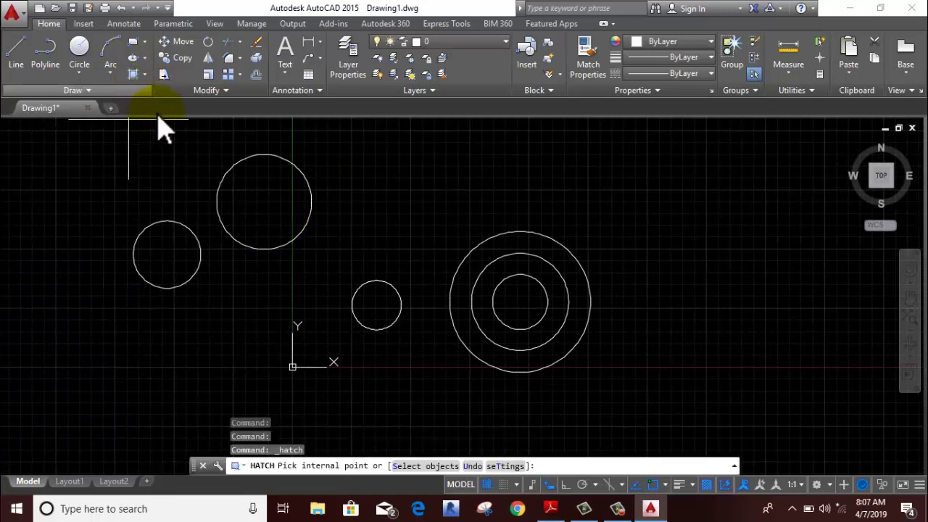
click(402, 43)
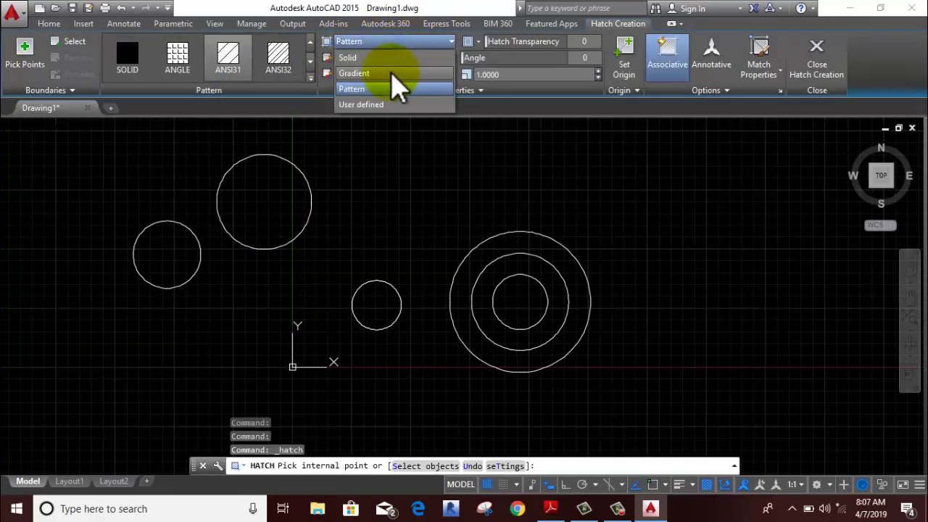
click(362, 58)
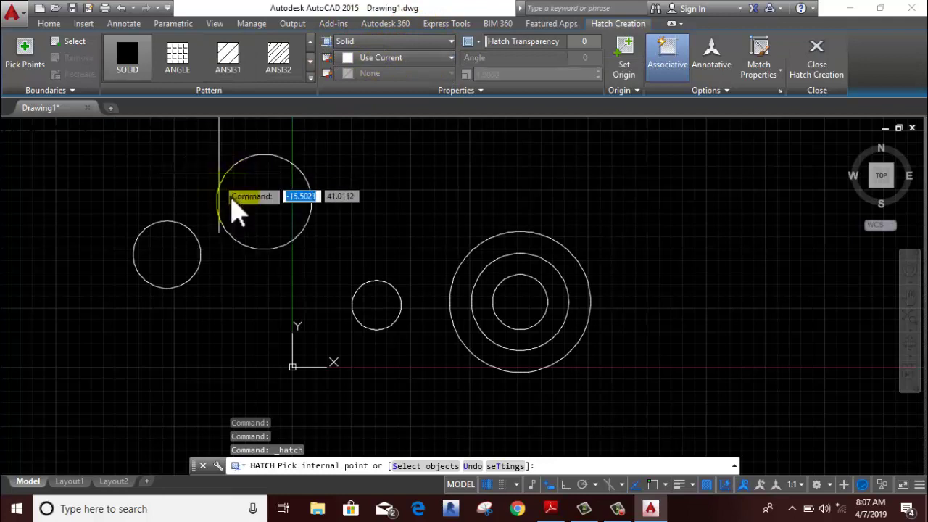
click(379, 306)
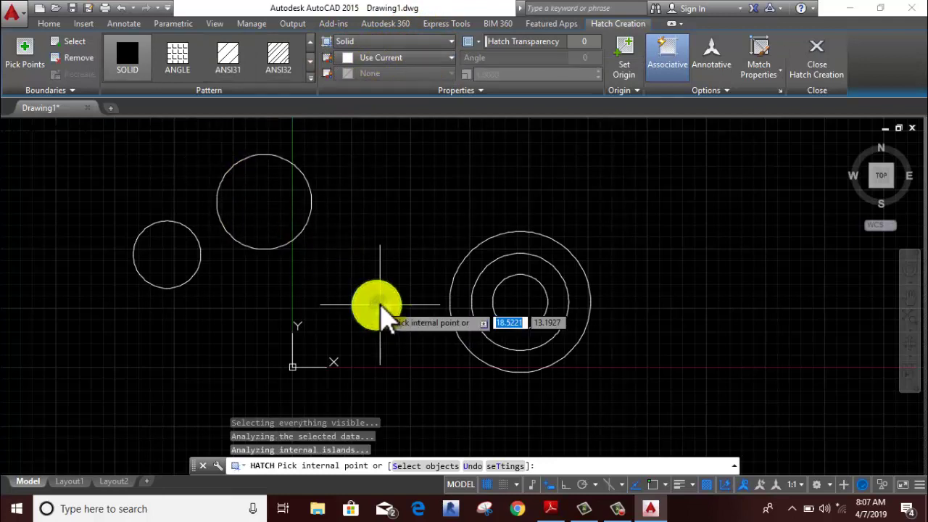
key(Return)
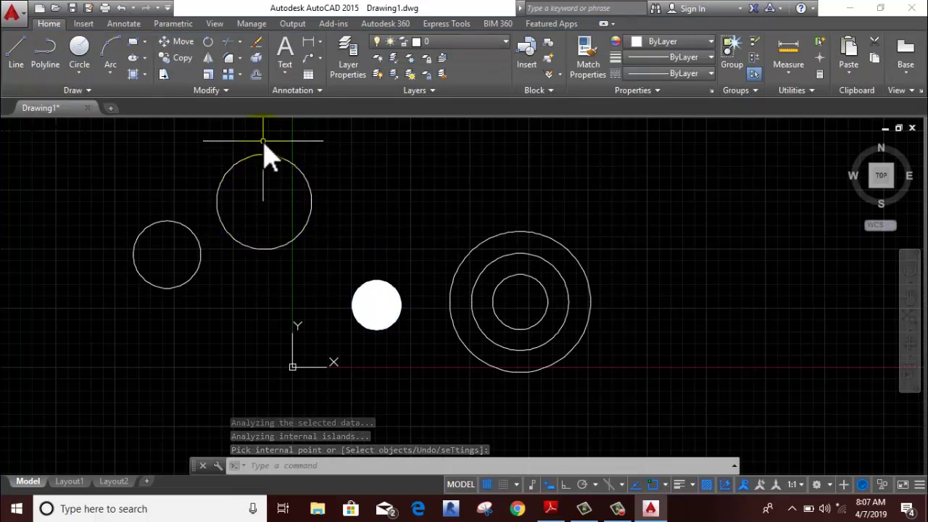
click(187, 112)
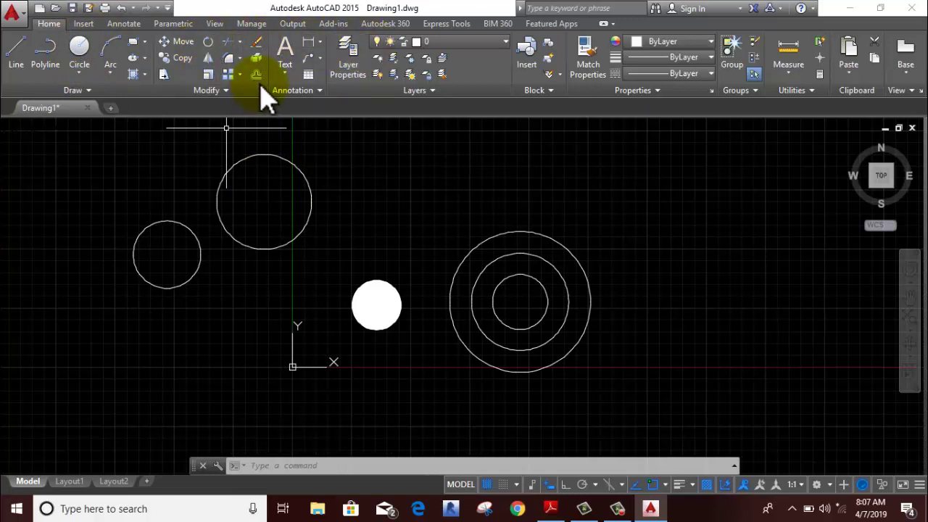
Start a gradient hatch and pick the GR_INVSPH pattern from the gallery
click(144, 79)
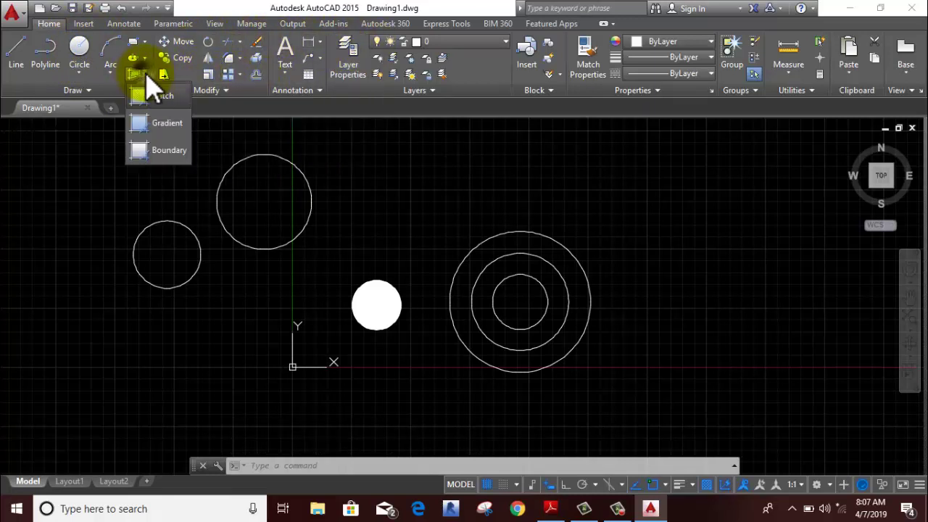
click(165, 103)
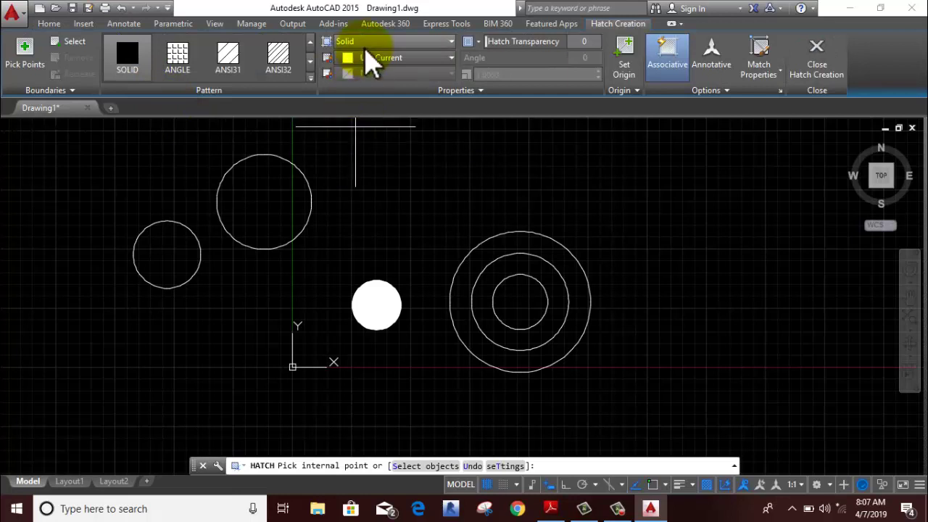
click(382, 44)
click(379, 75)
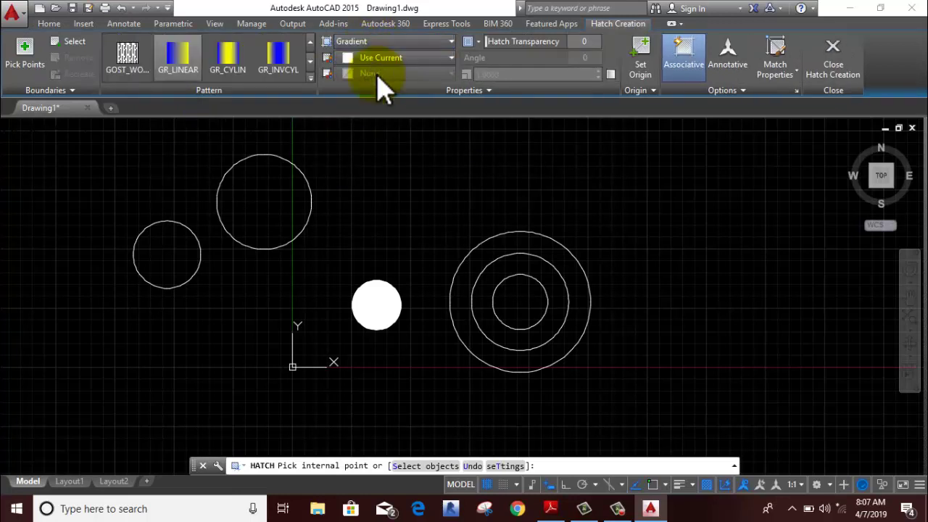
click(311, 75)
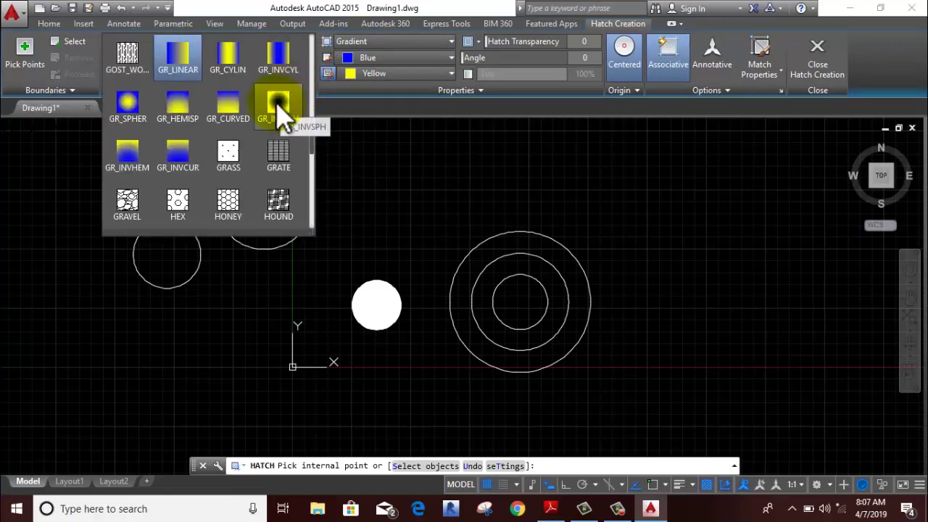
click(279, 108)
Fill the small left circle, trying GR_CURVED, GR_HEMISP and GR_SPHER before settling on GR_INVCYL
middle_drag(270, 221, 321, 326)
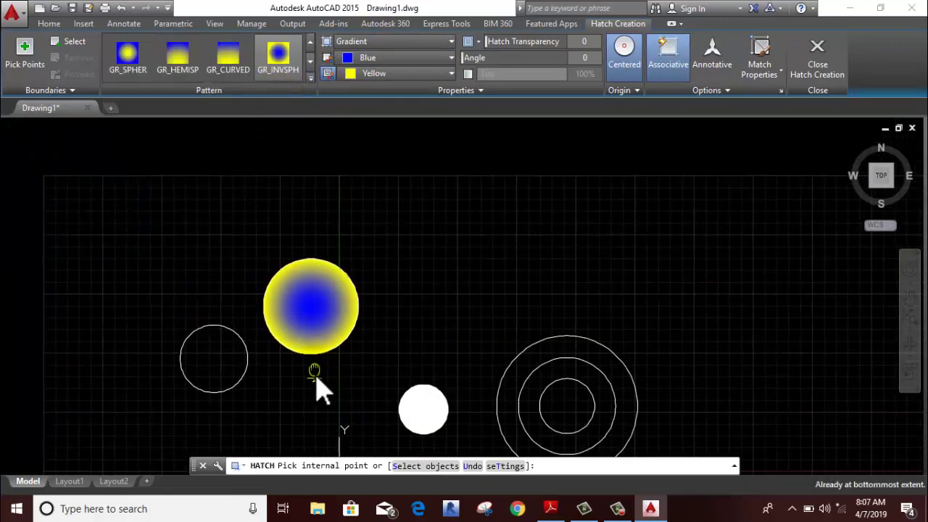
click(215, 374)
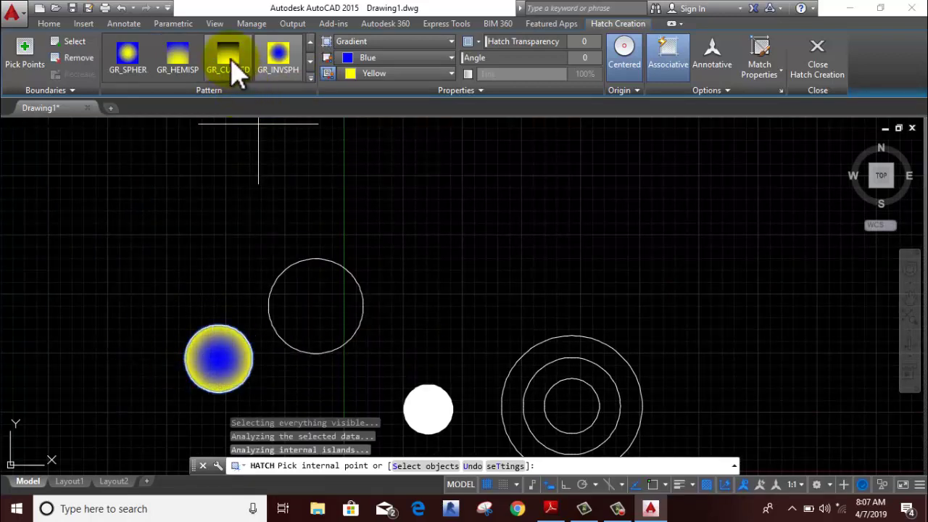
click(233, 69)
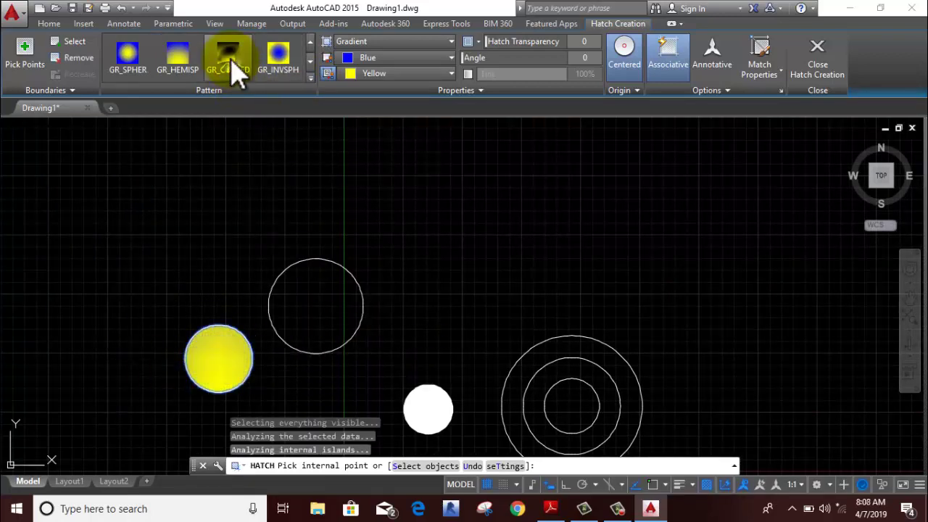
click(181, 65)
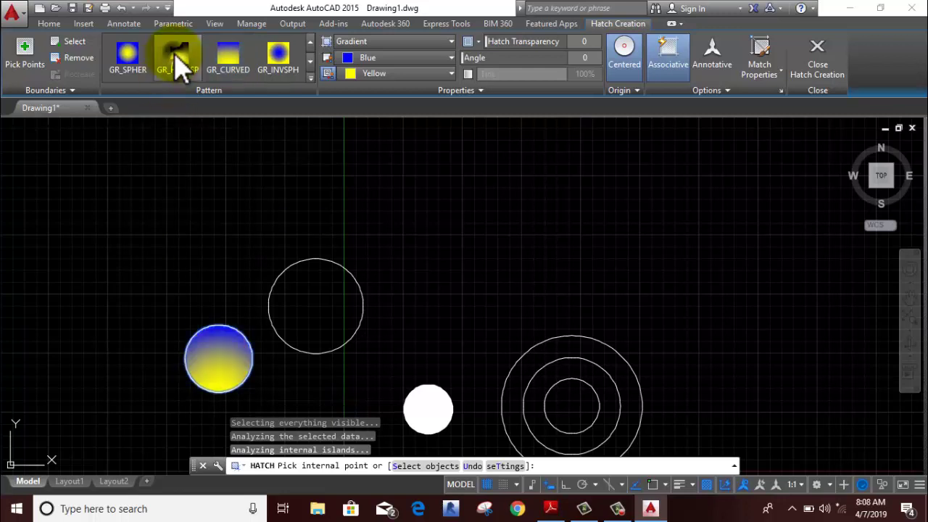
click(127, 55)
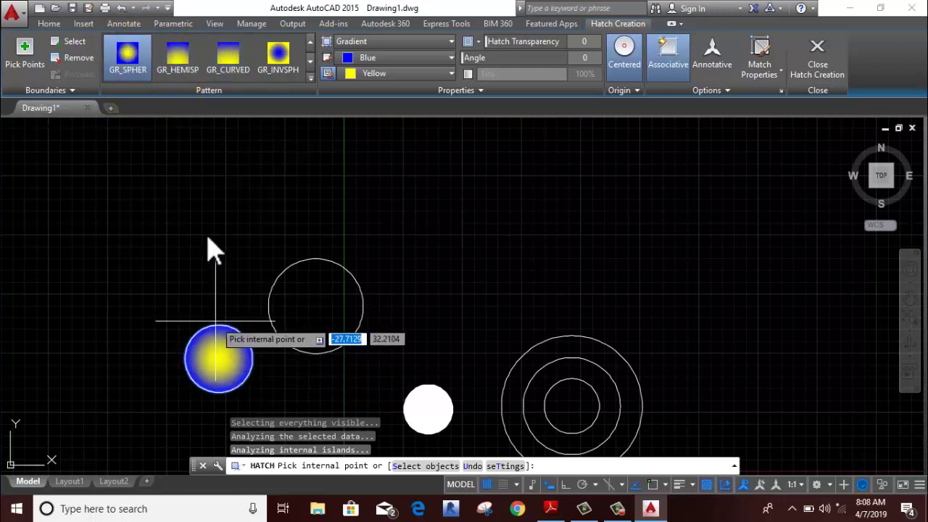
middle_drag(207, 249, 202, 213)
click(310, 77)
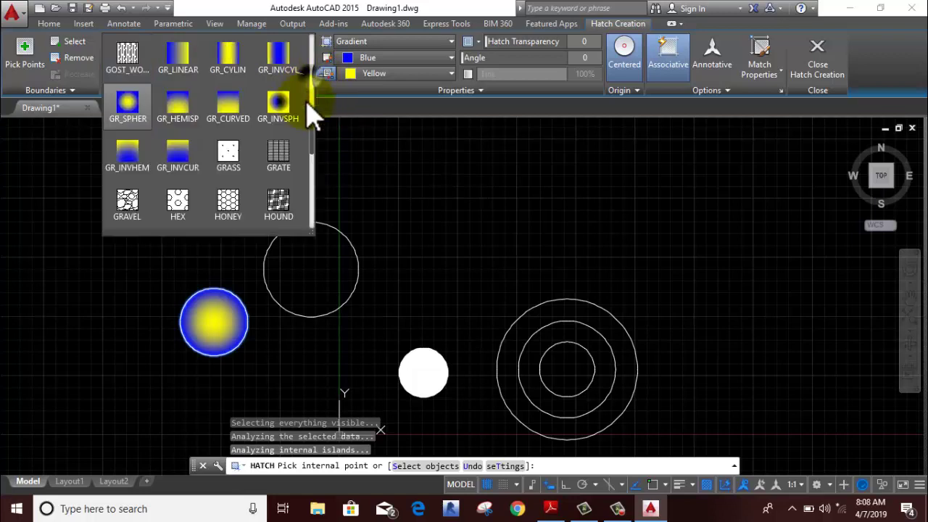
click(277, 61)
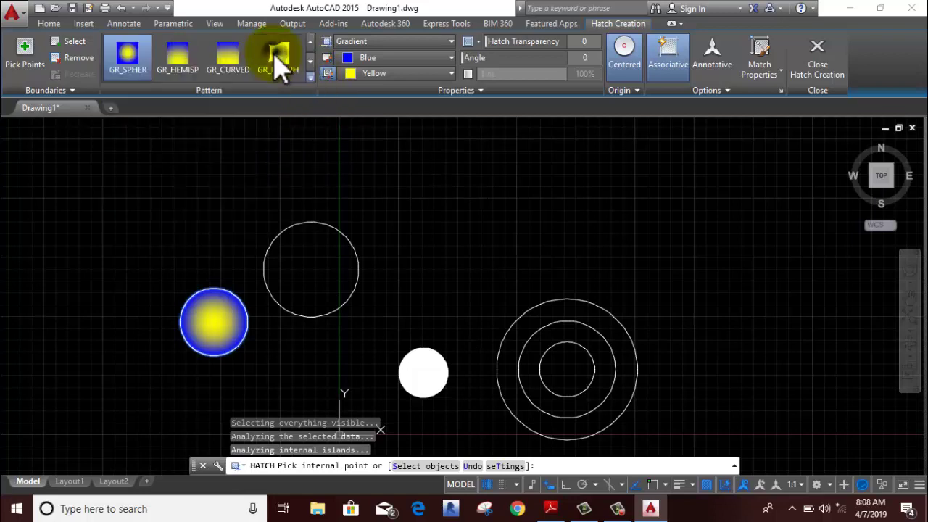
Add the GR_INVCYL gradient to the upper circle and finish the hatch
scroll(194, 337, up, 4)
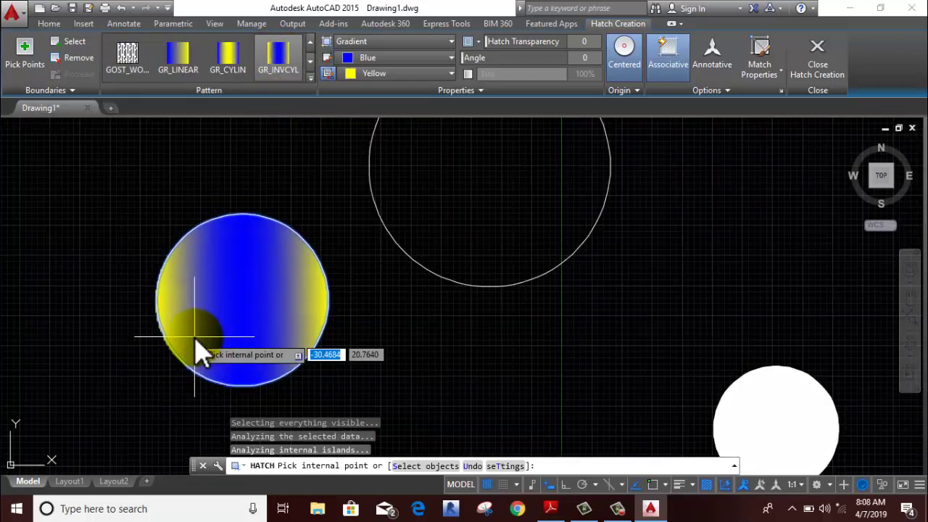
scroll(195, 337, down, 4)
click(334, 286)
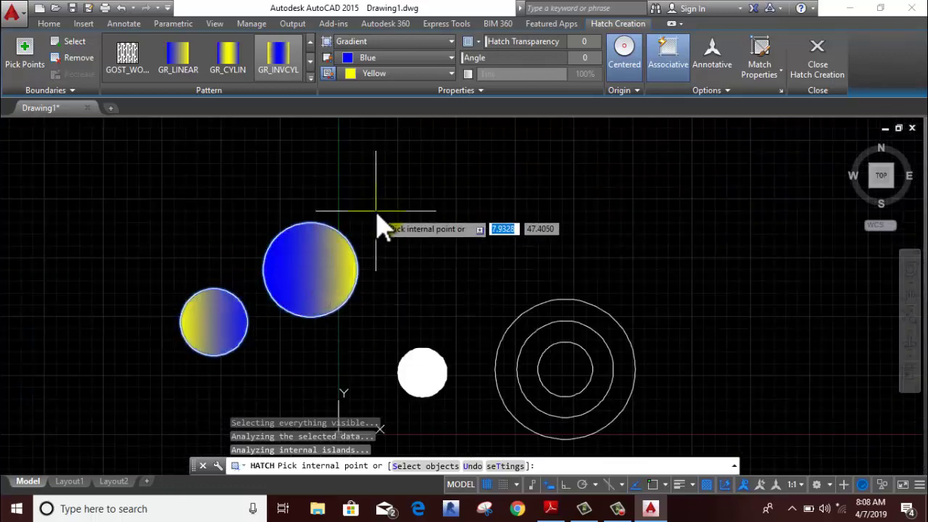
key(Return)
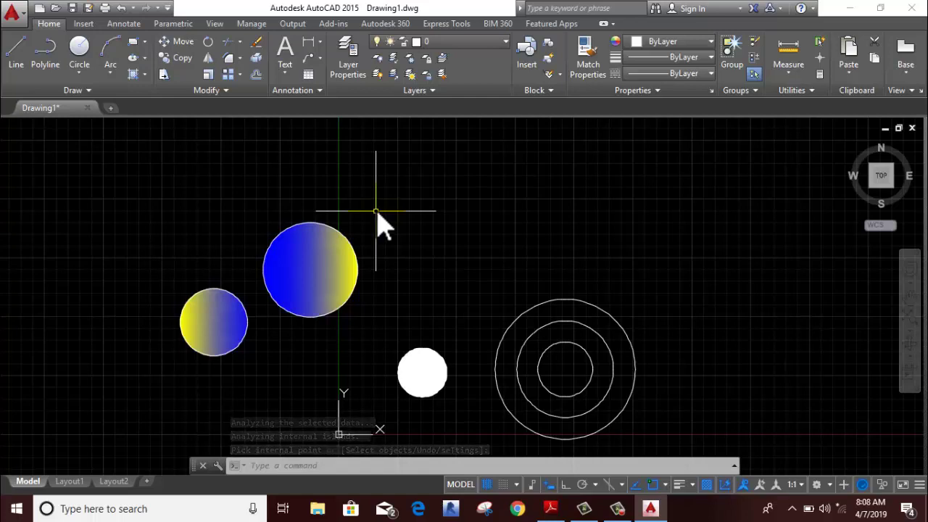
middle_drag(376, 211, 227, 161)
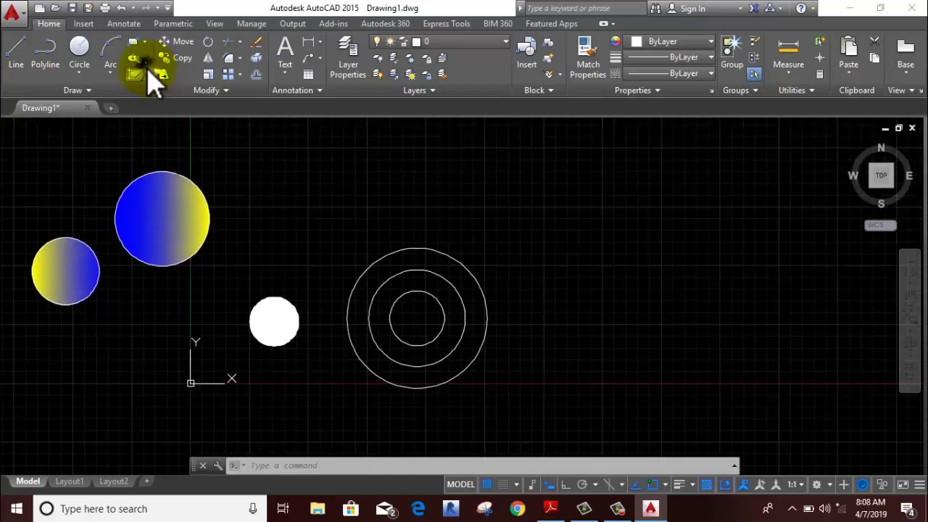
Start a new hatch with fill type Pattern and expand the pattern gallery
click(148, 73)
click(152, 94)
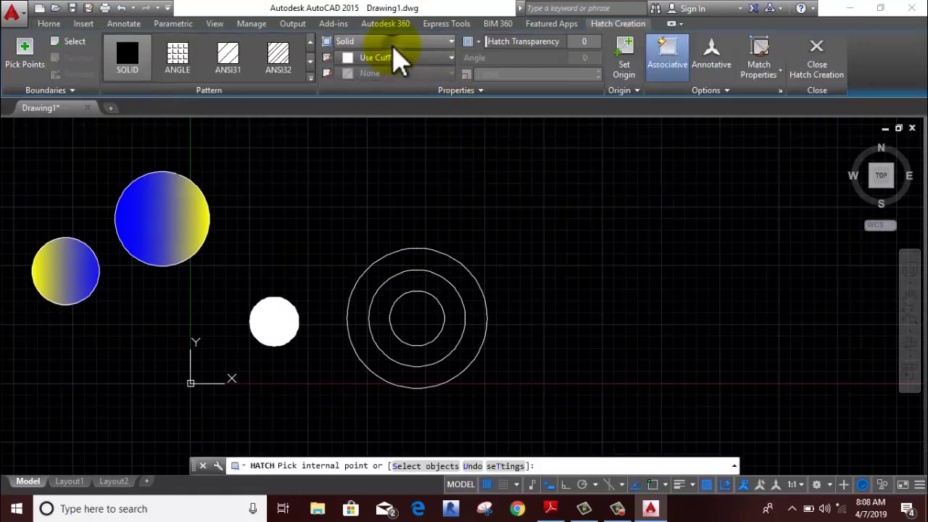
click(394, 43)
click(392, 88)
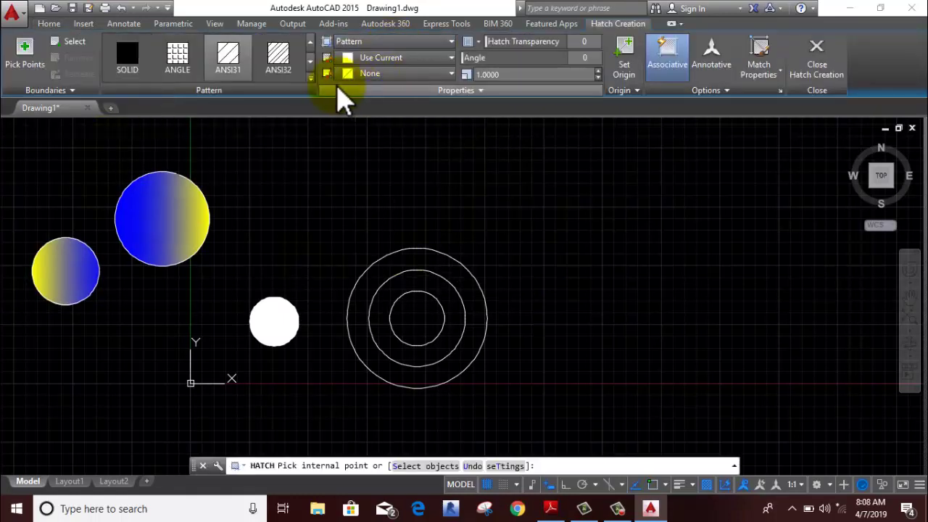
click(310, 77)
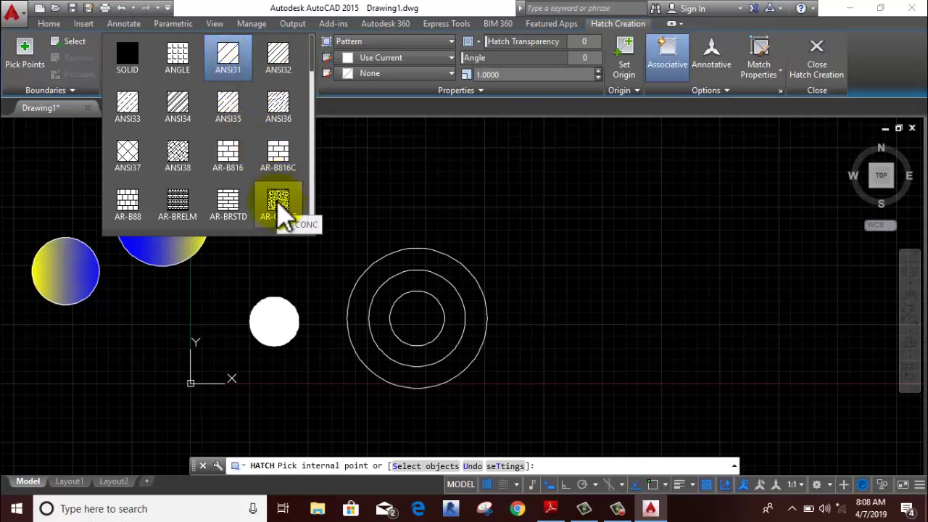
Browse the pattern gallery and select ANSI31
scroll(281, 211, down, 1)
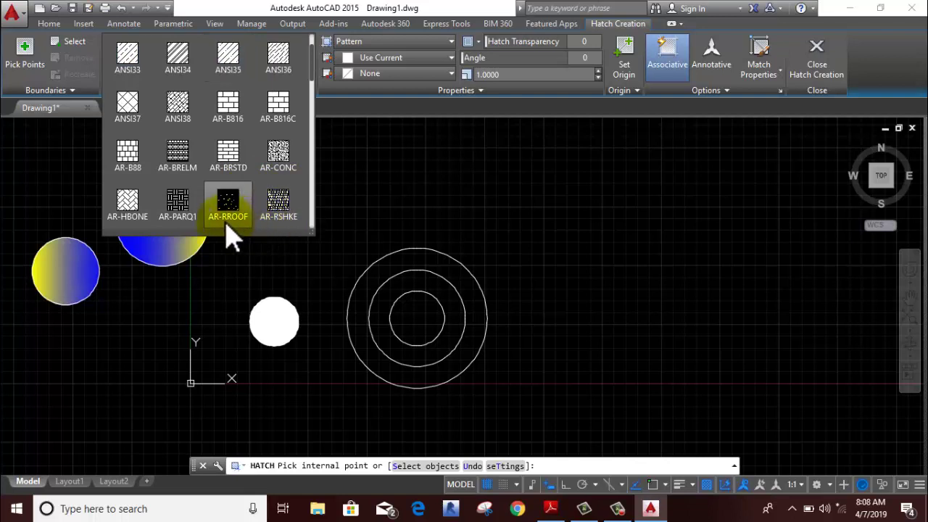
scroll(209, 216, down, 2)
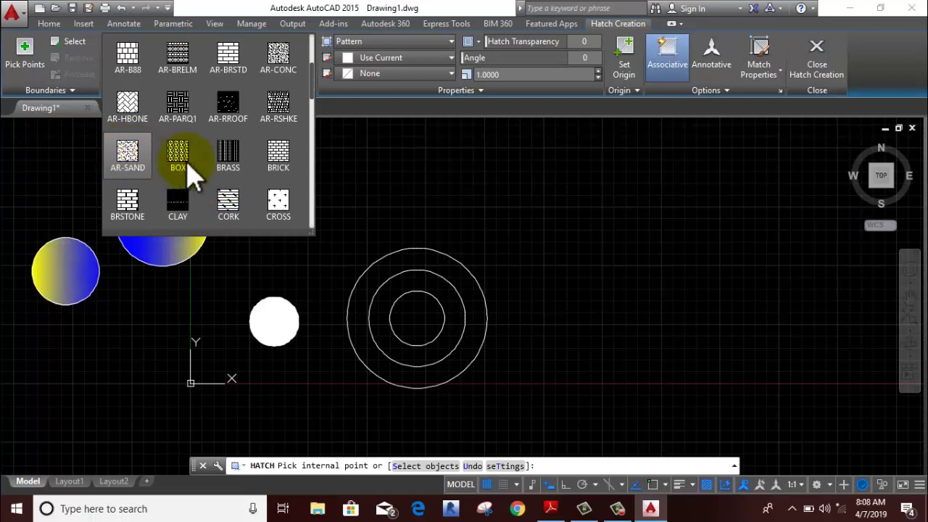
scroll(293, 174, down, 1)
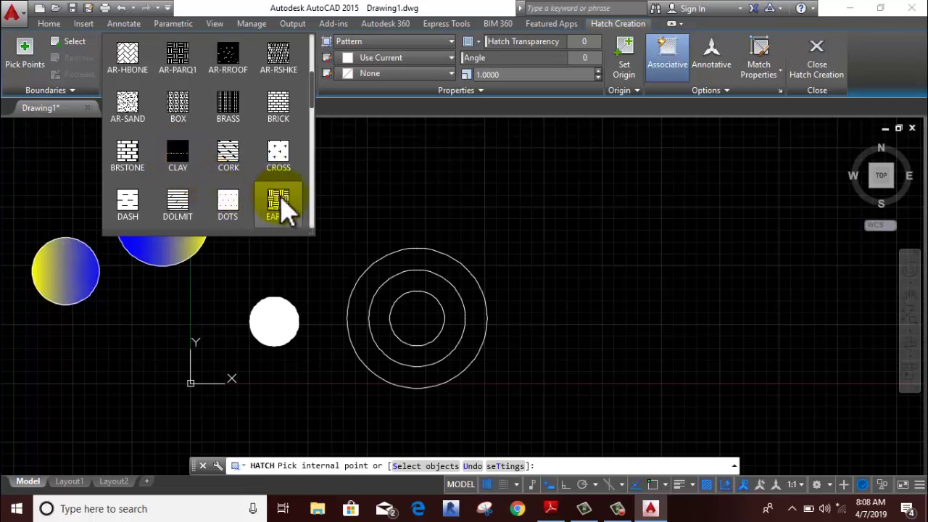
scroll(290, 211, down, 1)
scroll(283, 203, down, 1)
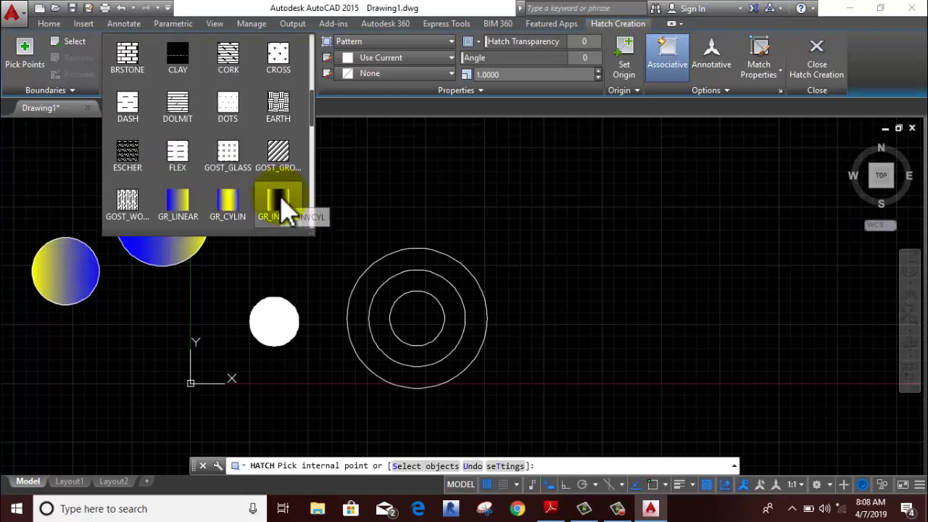
scroll(282, 163, down, 2)
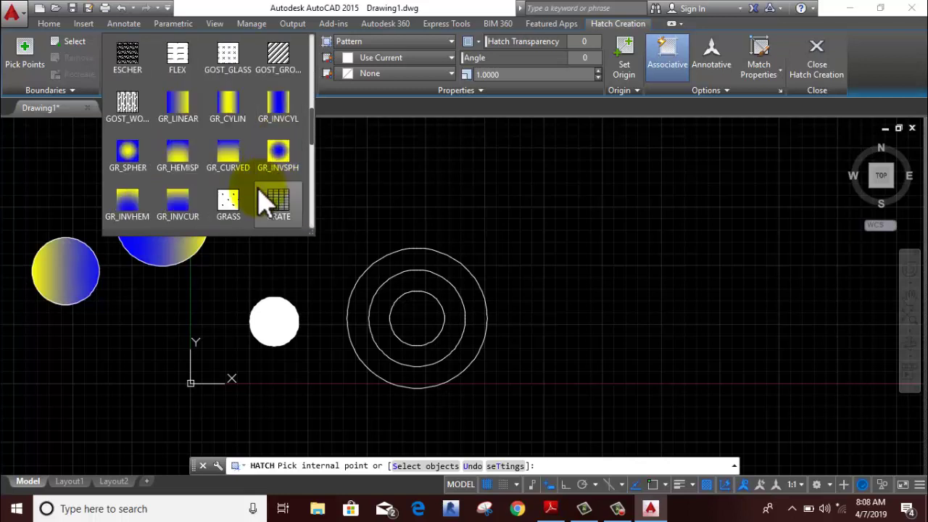
scroll(267, 205, down, 1)
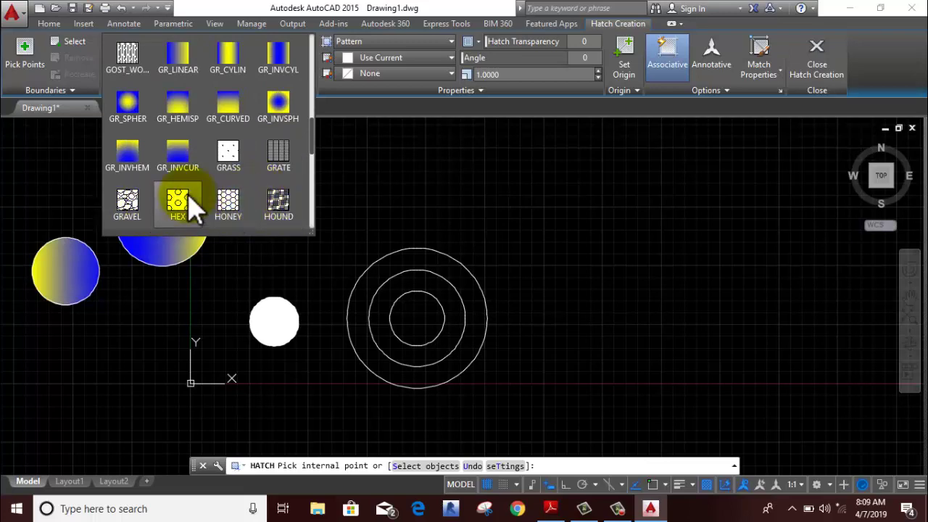
scroll(190, 207, up, 2)
scroll(185, 203, up, 4)
scroll(194, 202, up, 2)
scroll(192, 196, up, 1)
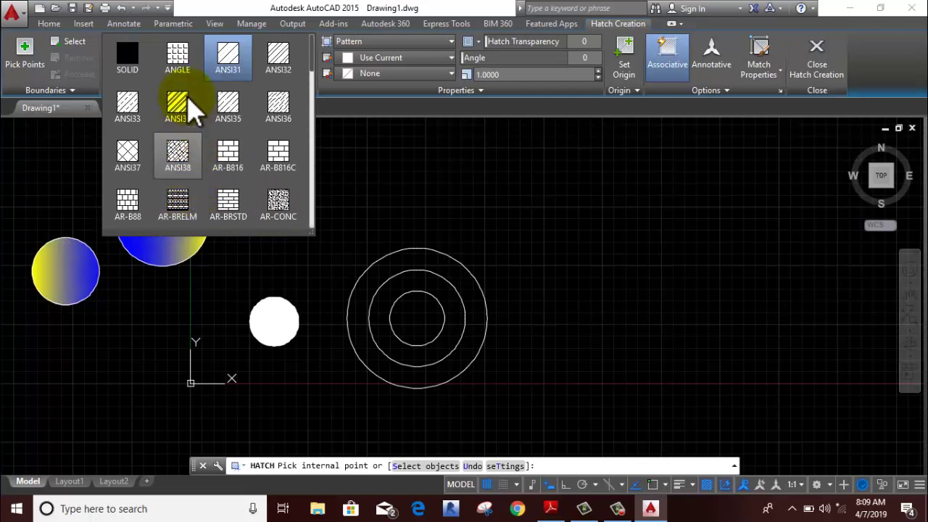
click(235, 64)
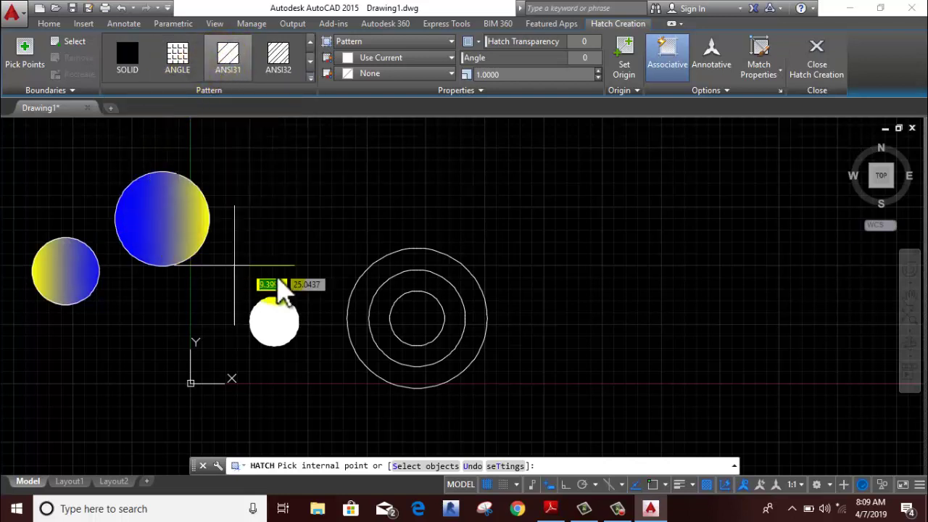
Hatch the innermost concentric circle with ANSI31 at scale 1 and zoom to inspect it
scroll(406, 324, up, 2)
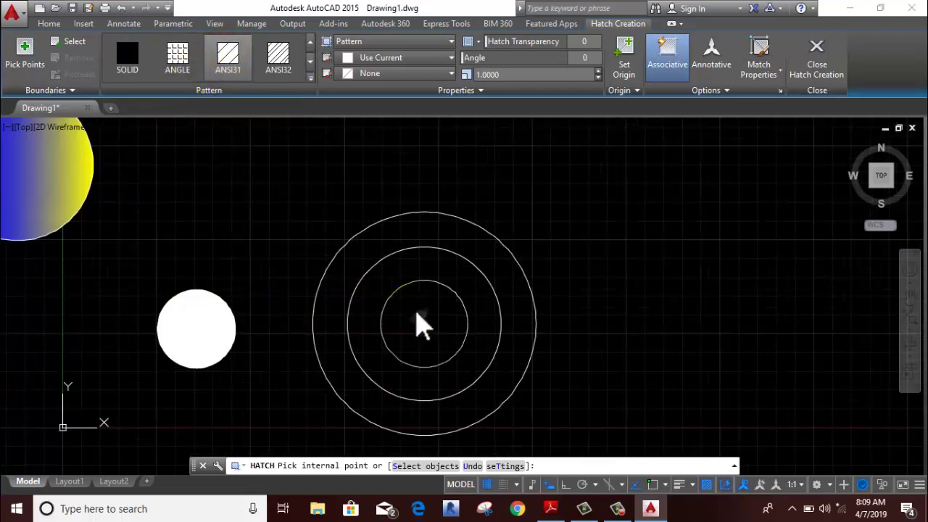
click(415, 326)
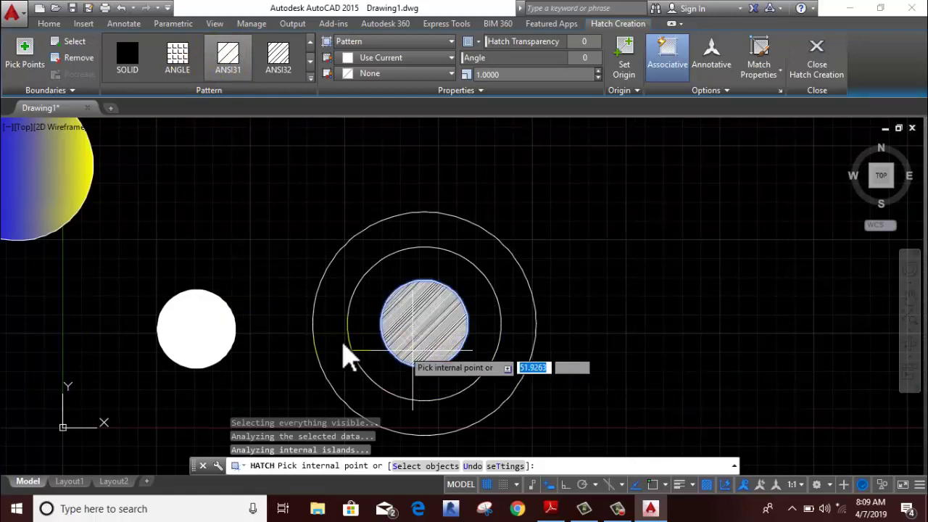
click(201, 330)
scroll(426, 337, up, 2)
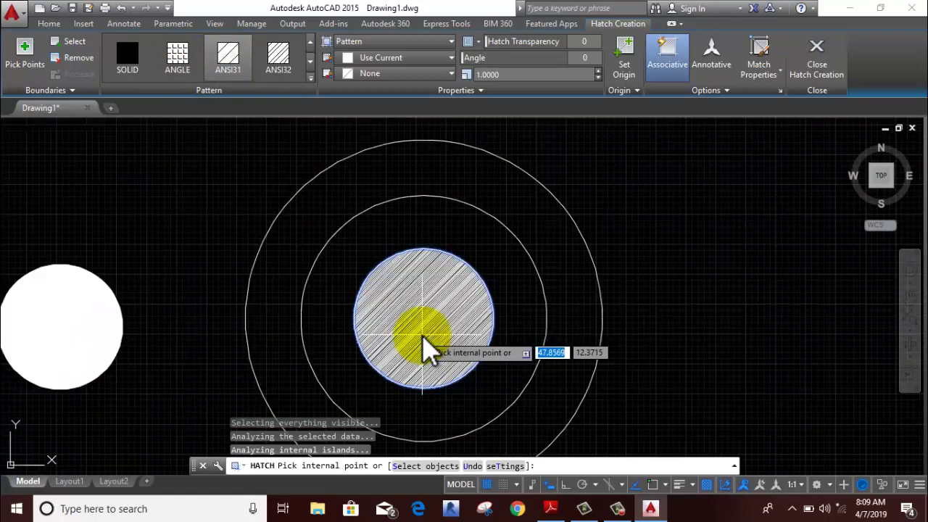
scroll(410, 305, up, 3)
scroll(393, 277, up, 2)
scroll(391, 282, up, 2)
scroll(391, 281, up, 1)
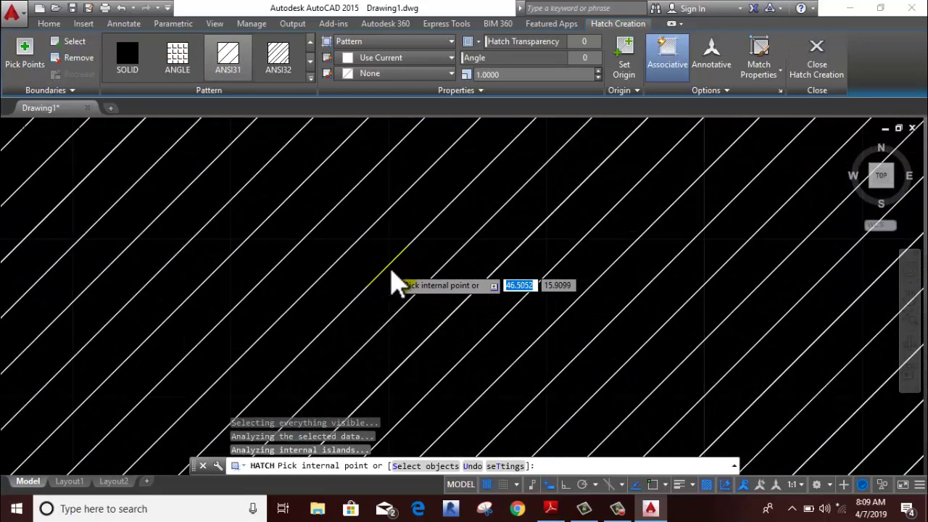
scroll(391, 282, down, 4)
scroll(392, 281, down, 3)
scroll(391, 281, down, 4)
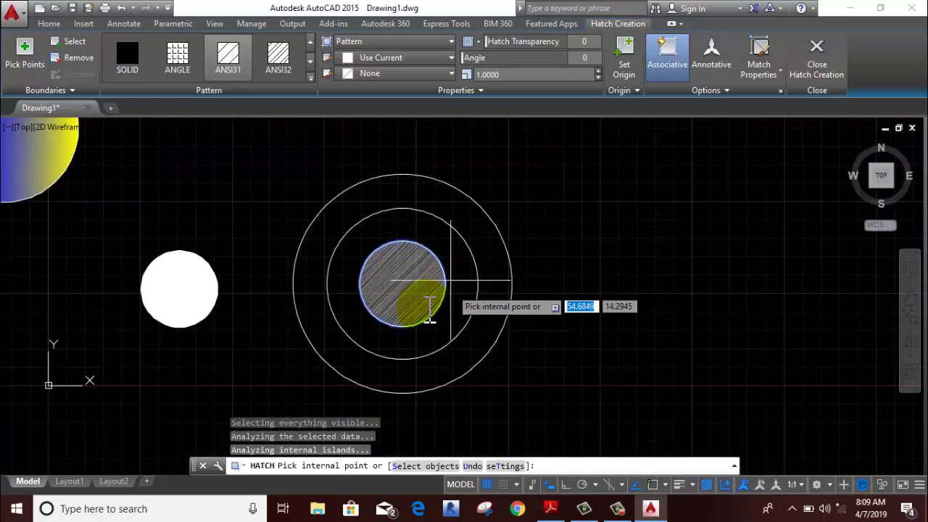
click(510, 73)
text(10)
Set the hatch scale to 10 and hatch the middle and outer bands between the circles
key(Return)
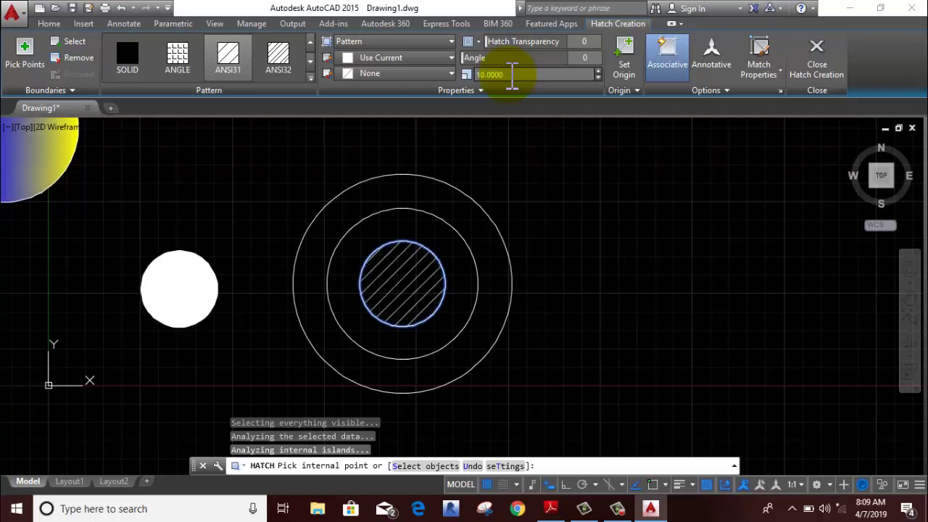
click(442, 250)
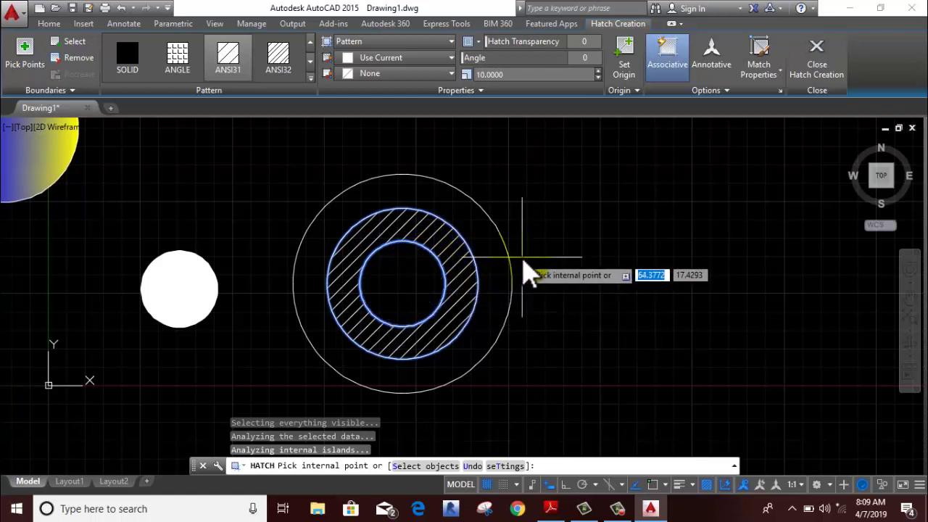
click(471, 219)
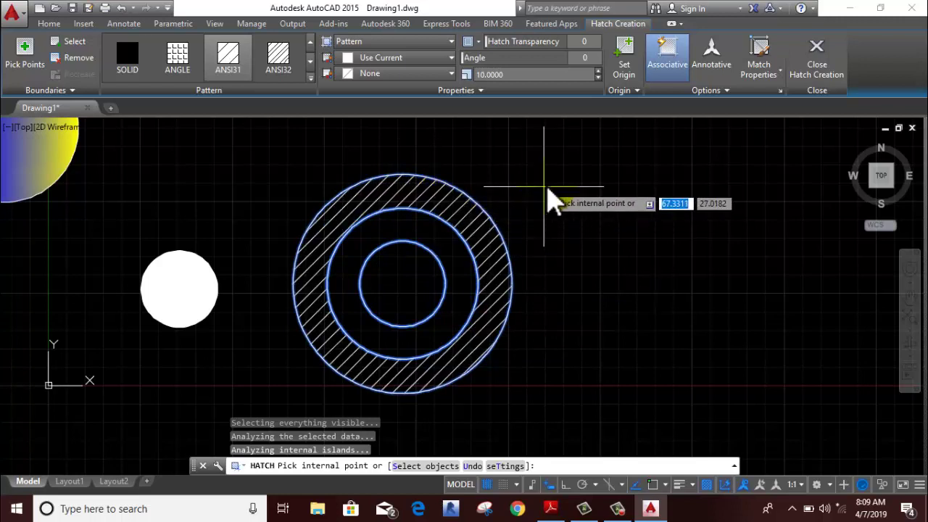
click(540, 75)
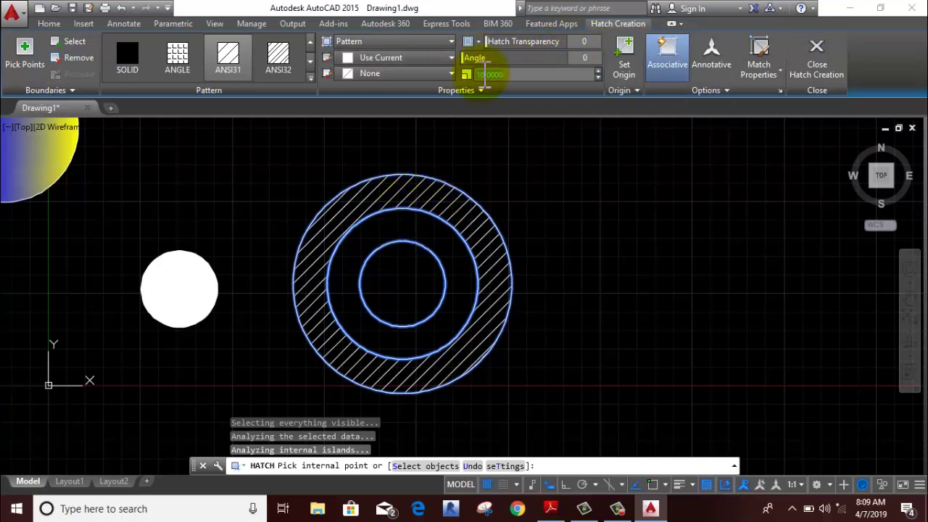
Test a rotated hatch angle on the outer ring, restore 0°, then set transparency to 90
drag(464, 57, 582, 58)
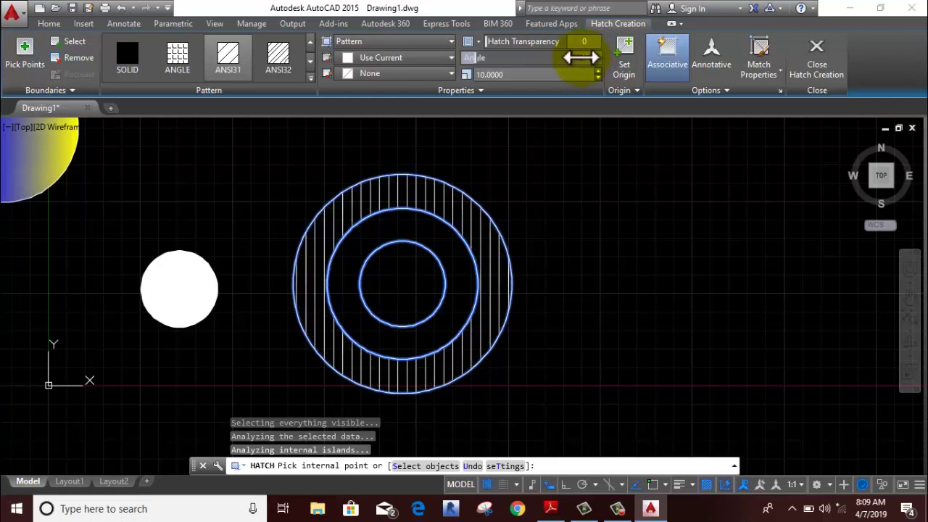
drag(581, 57, 580, 58)
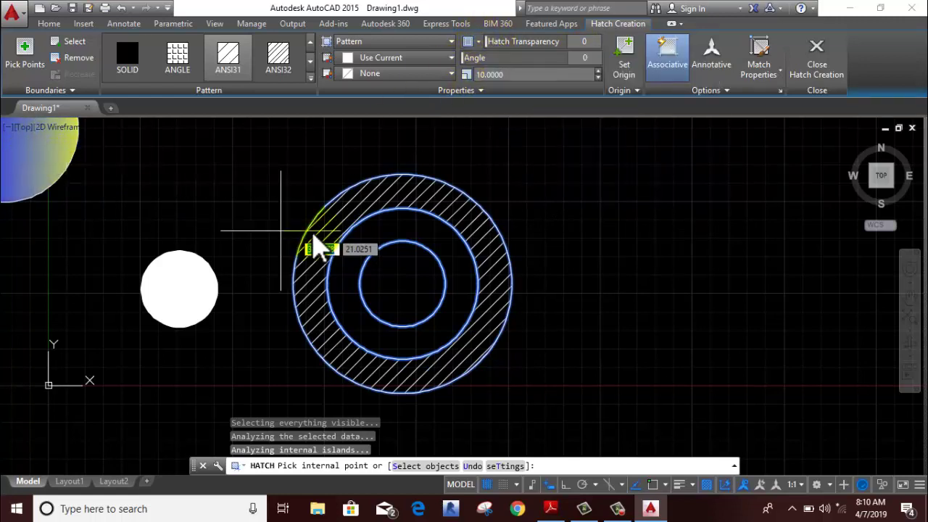
middle_drag(327, 253, 423, 282)
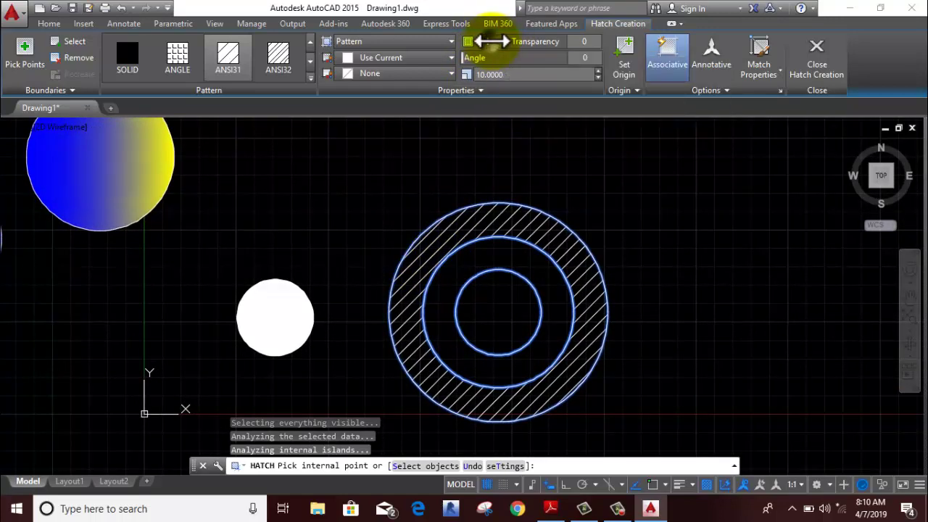
drag(513, 41, 560, 42)
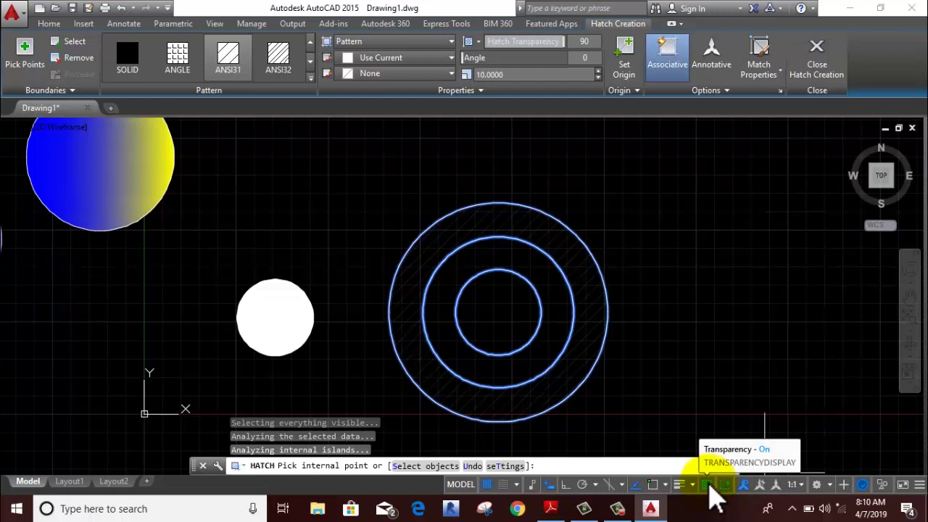
Add the Transparency toggle to the status bar and test hatch transparency levels, ending at 0
click(919, 487)
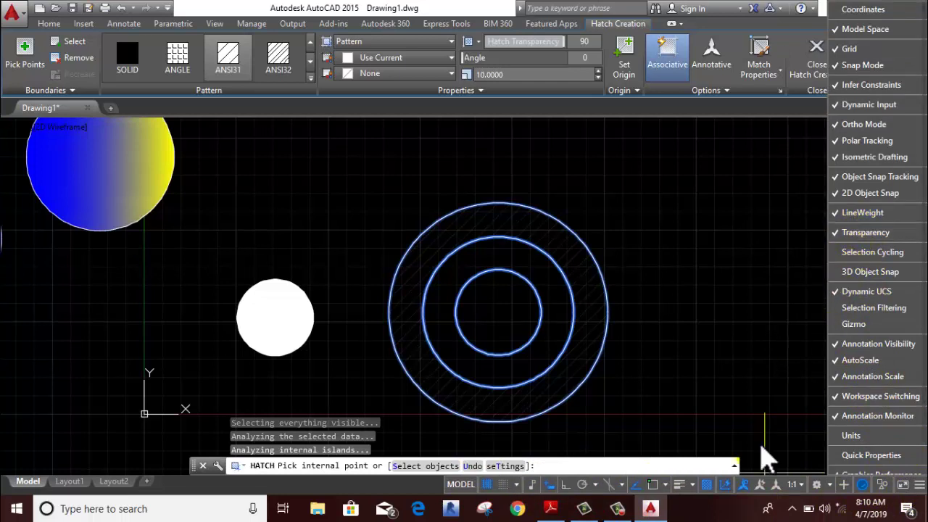
click(706, 484)
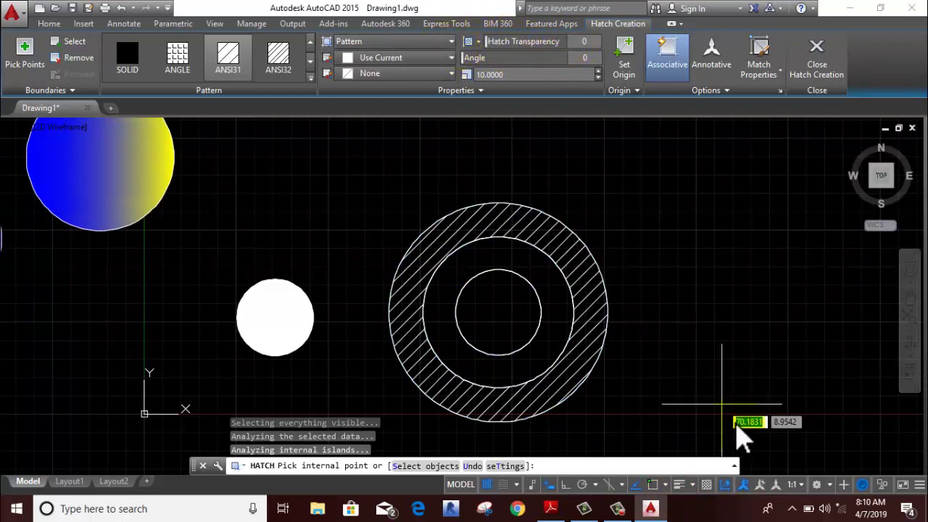
click(699, 483)
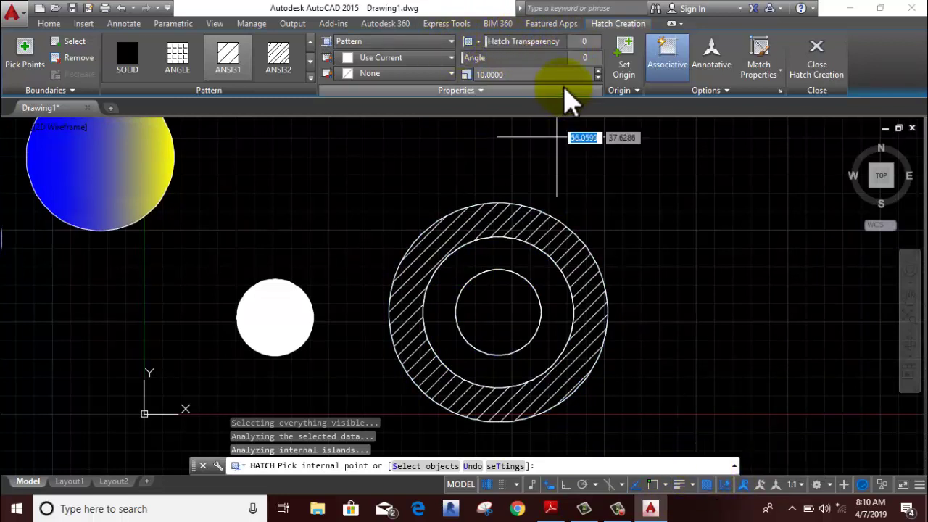
drag(491, 40, 562, 41)
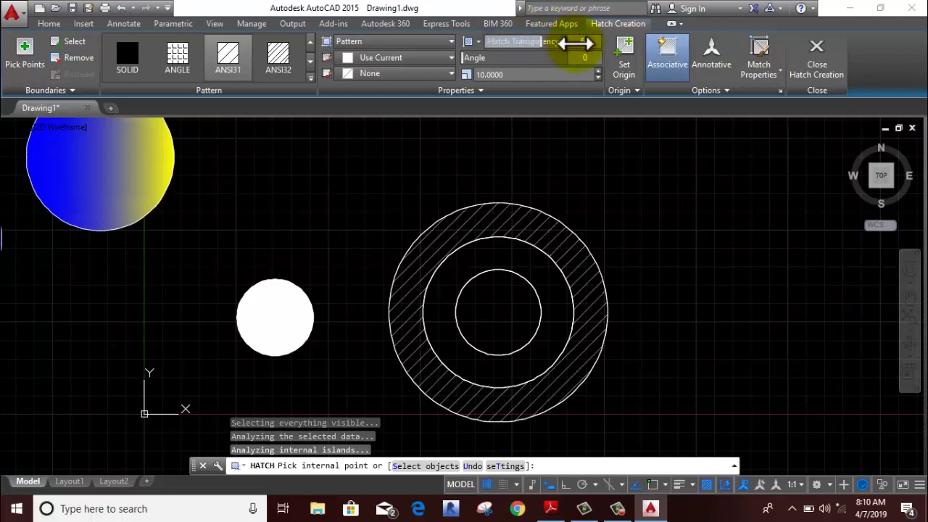
mouse_move(576, 44)
mouse_down()
mouse_move(585, 45)
mouse_move(483, 40)
mouse_up()
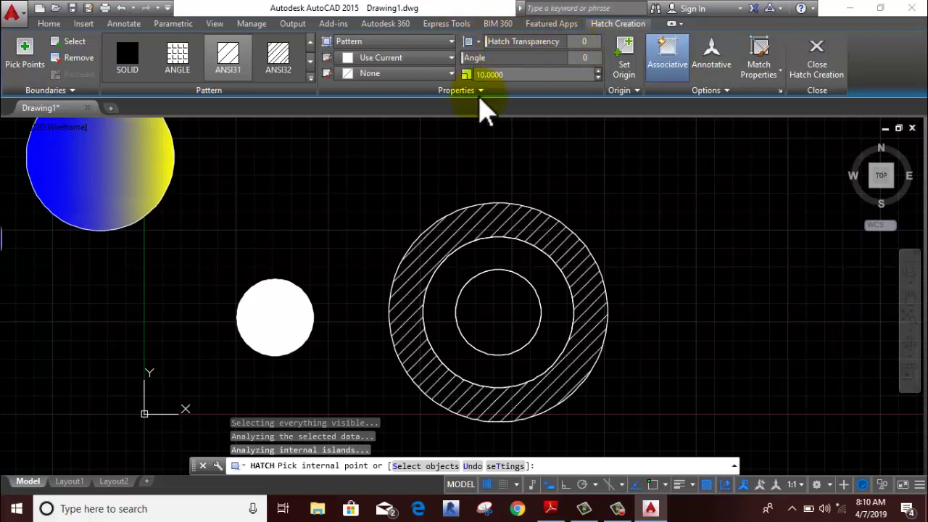
Undo the two ring hatches and delete the inner circle's remaining ANSI31 hatch
right_click(665, 191)
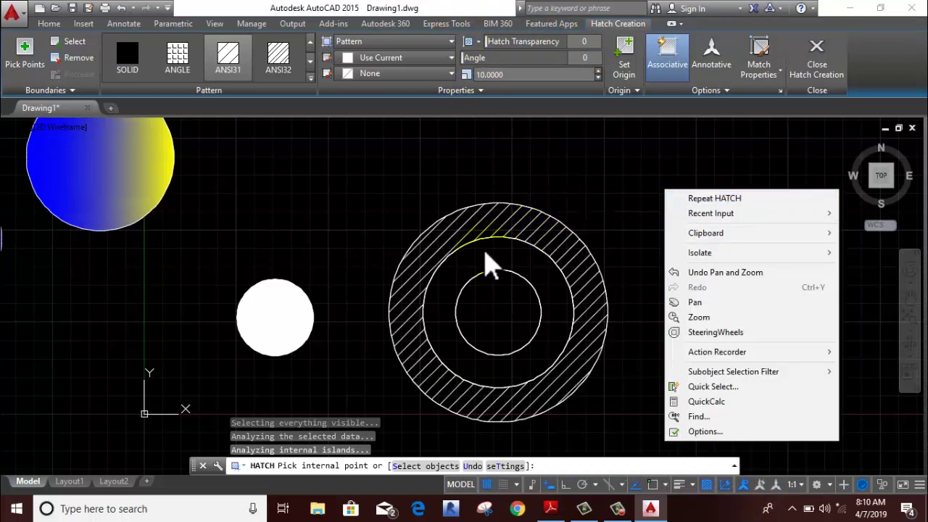
click(521, 316)
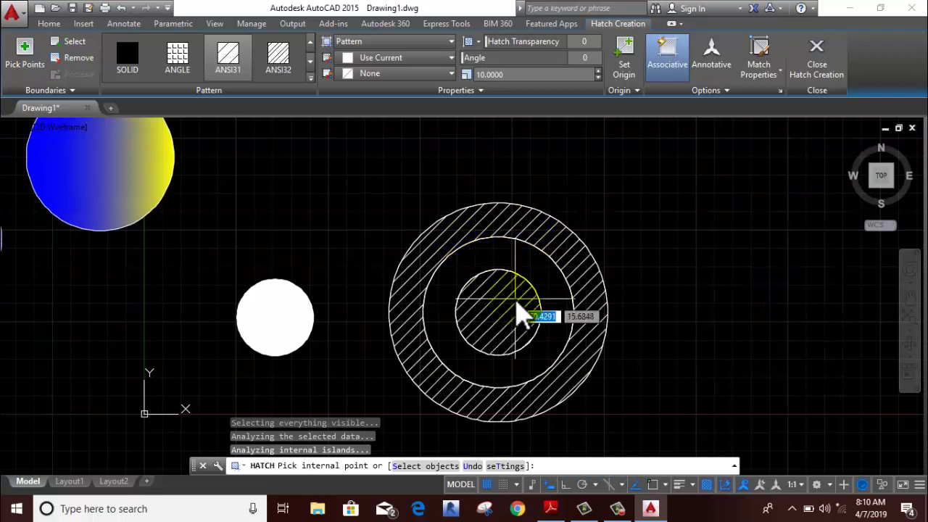
key(ctrl+z)
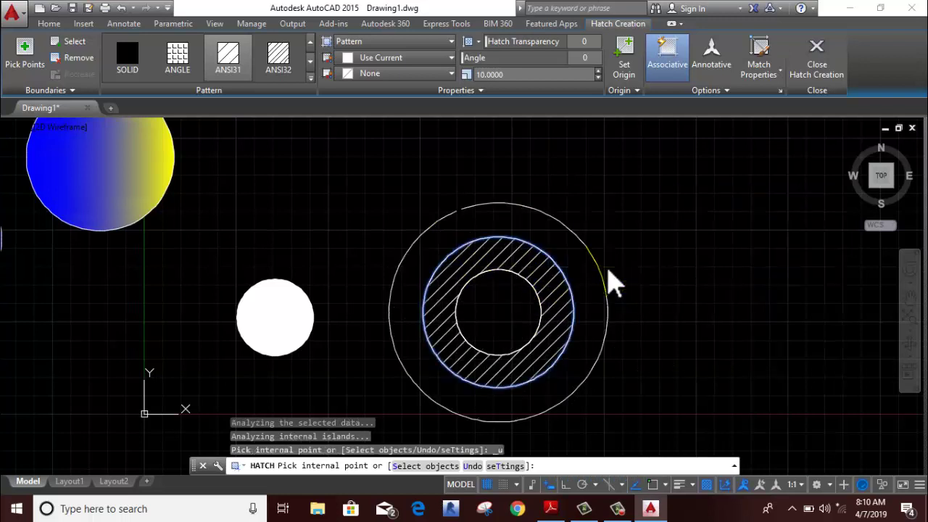
key(ctrl+z)
key(Escape)
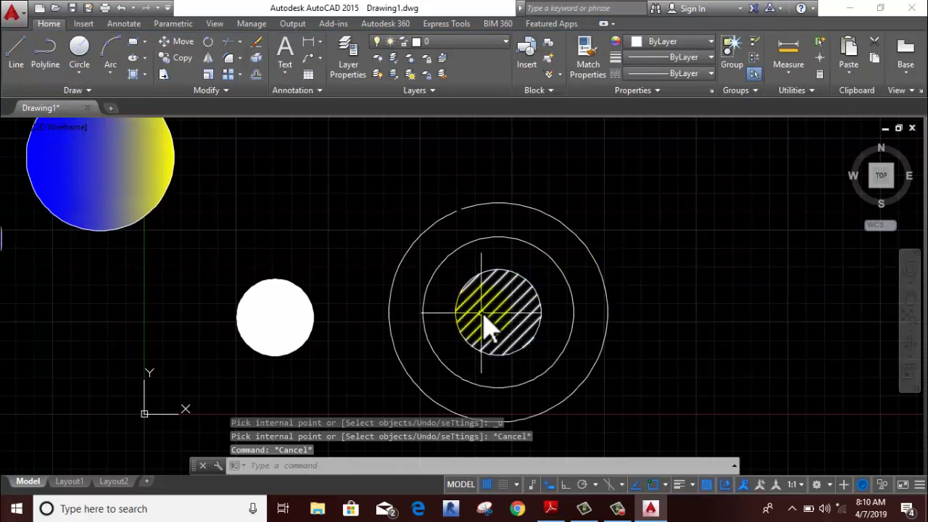
click(483, 324)
key(Delete)
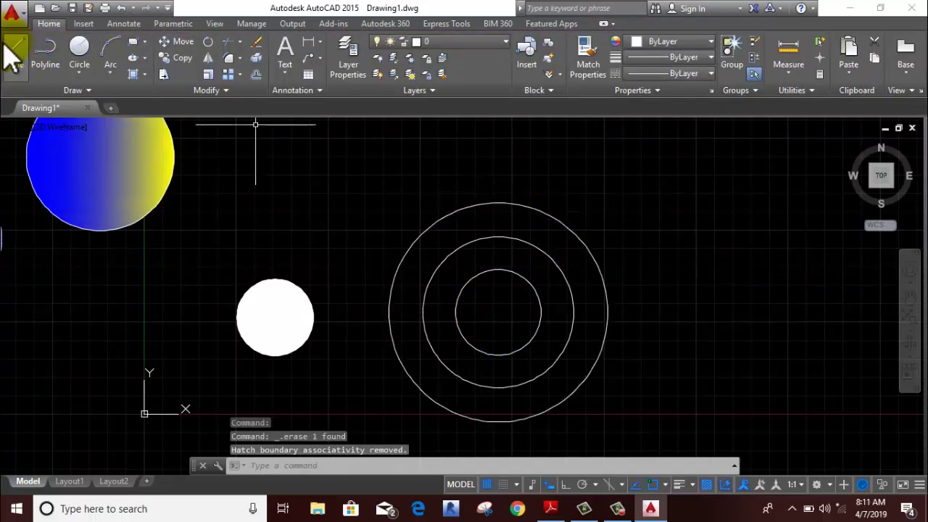
click(152, 83)
click(161, 104)
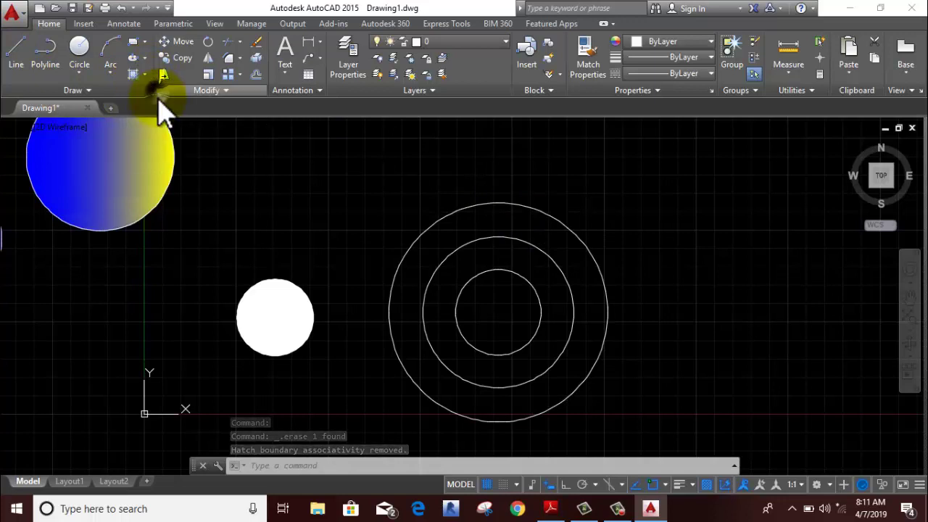
In Hatch and Gradient settings, keep current colour and ANSI31, and set island style to Ignore
right_click(323, 181)
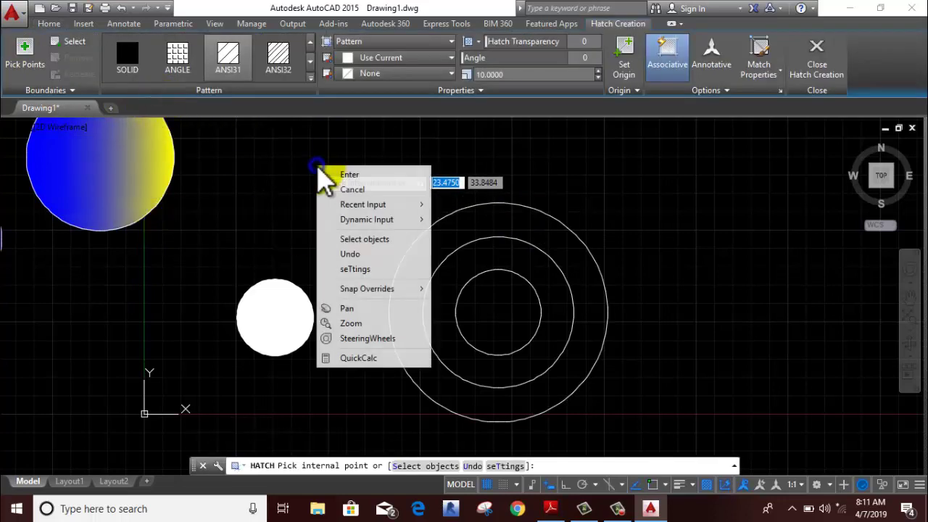
click(355, 270)
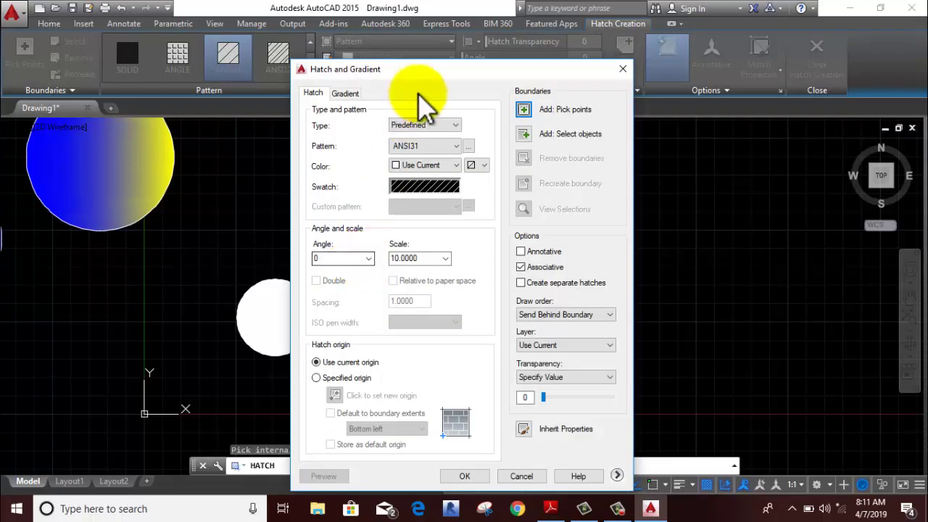
drag(424, 69, 277, 31)
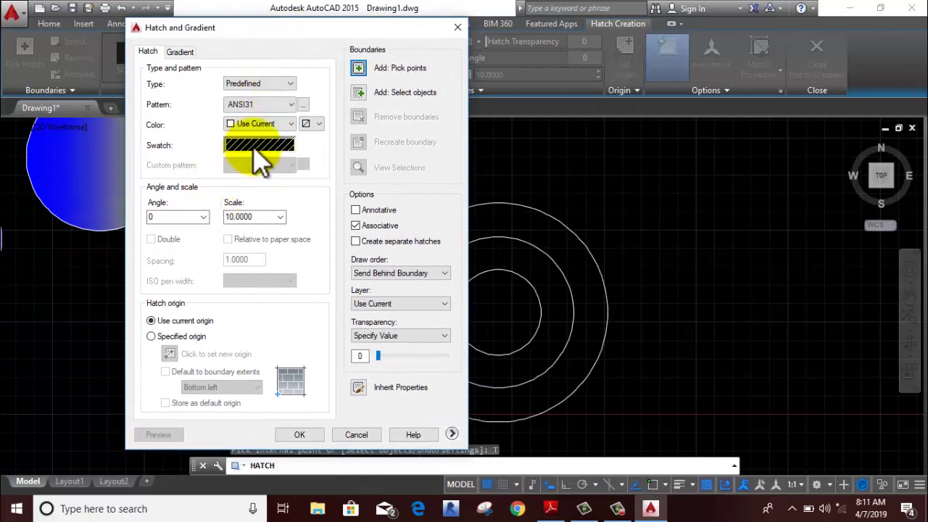
click(263, 127)
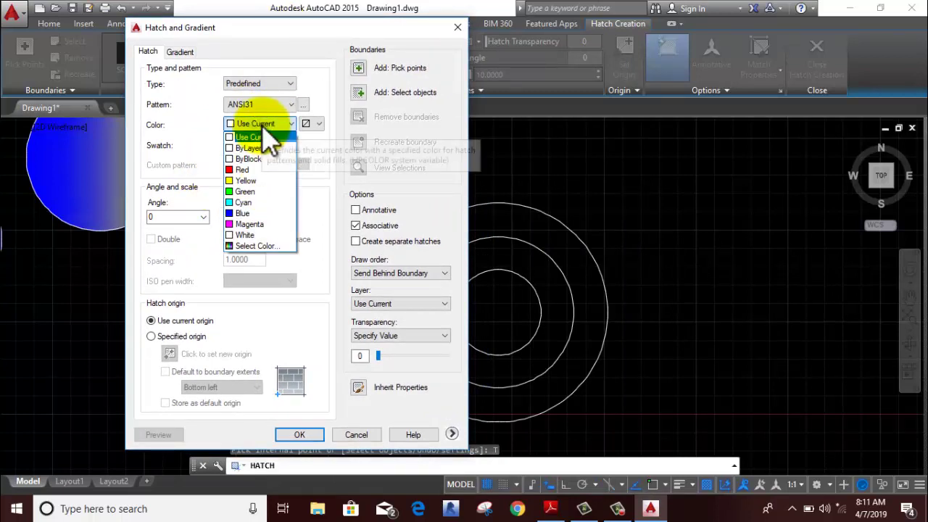
click(265, 138)
click(270, 103)
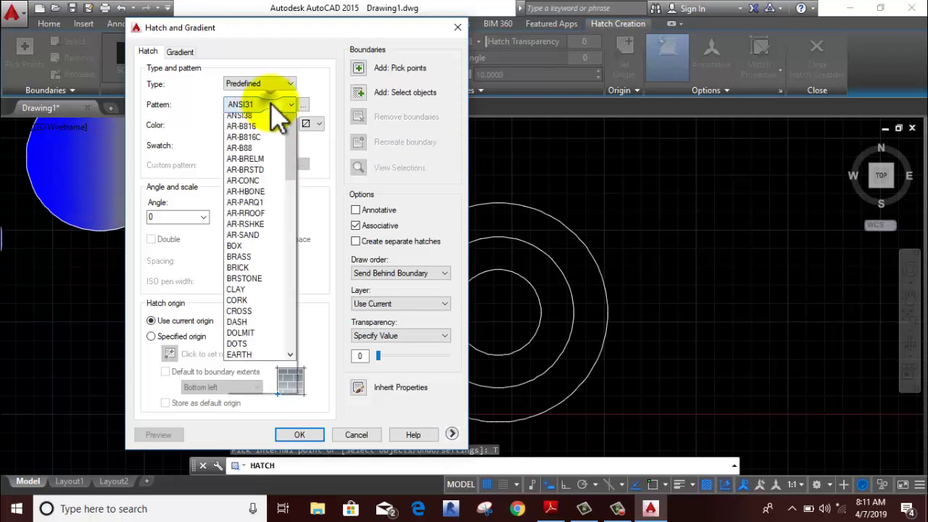
click(270, 103)
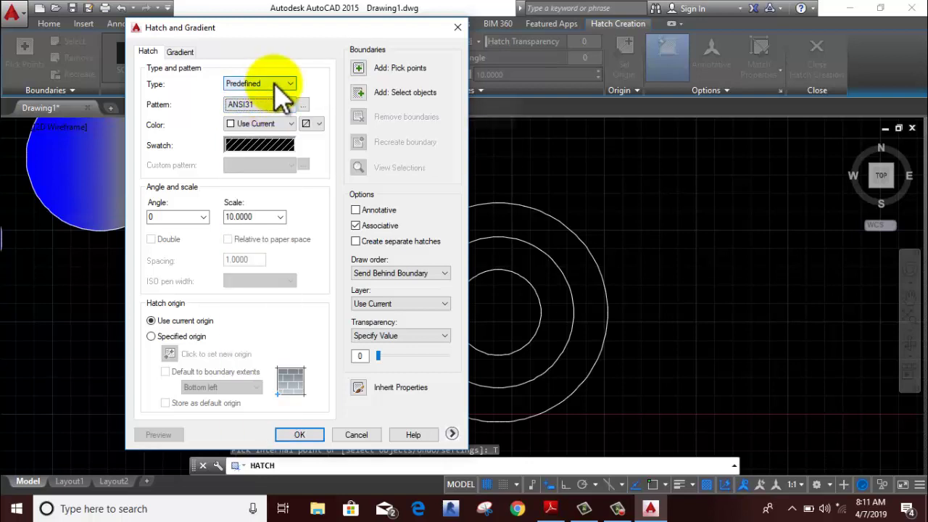
click(270, 108)
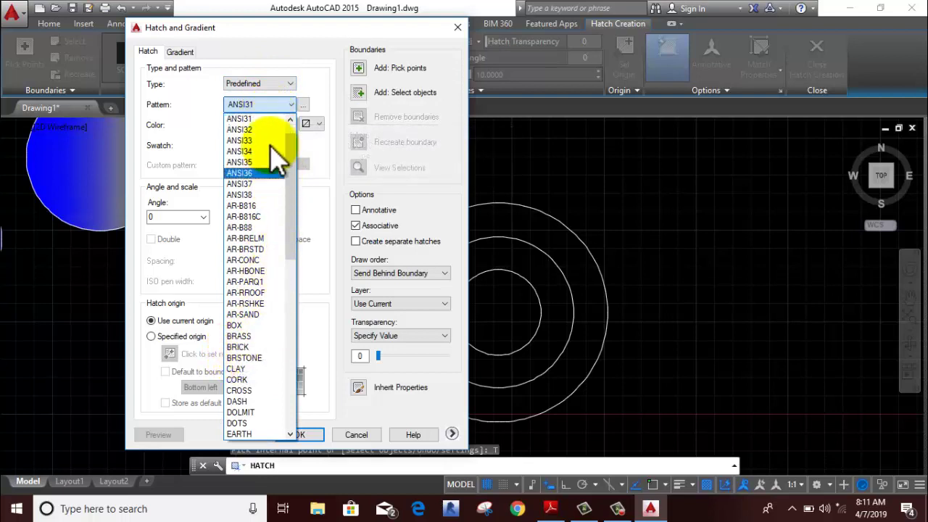
click(313, 85)
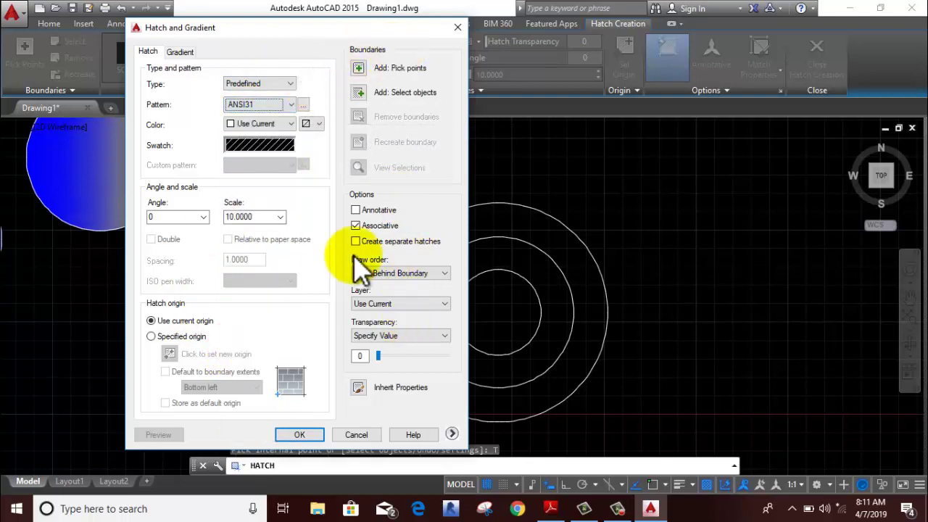
click(451, 434)
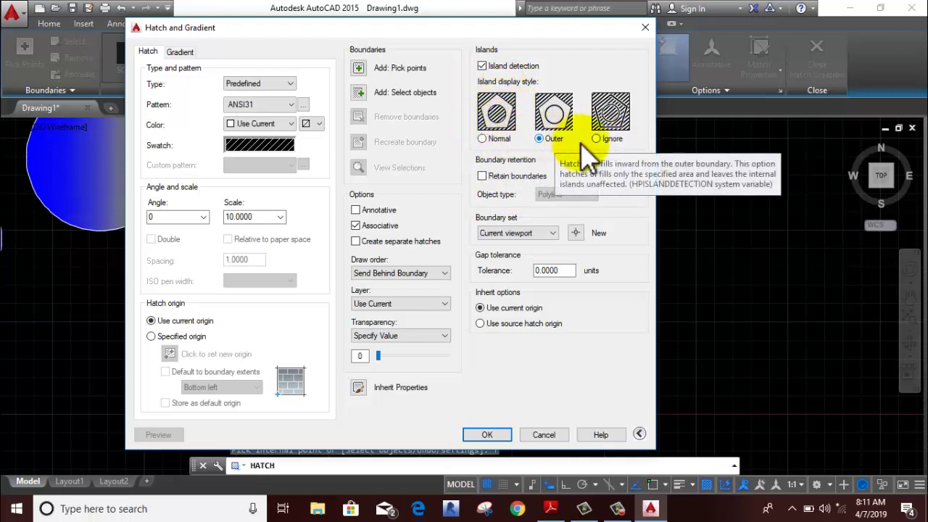
click(600, 139)
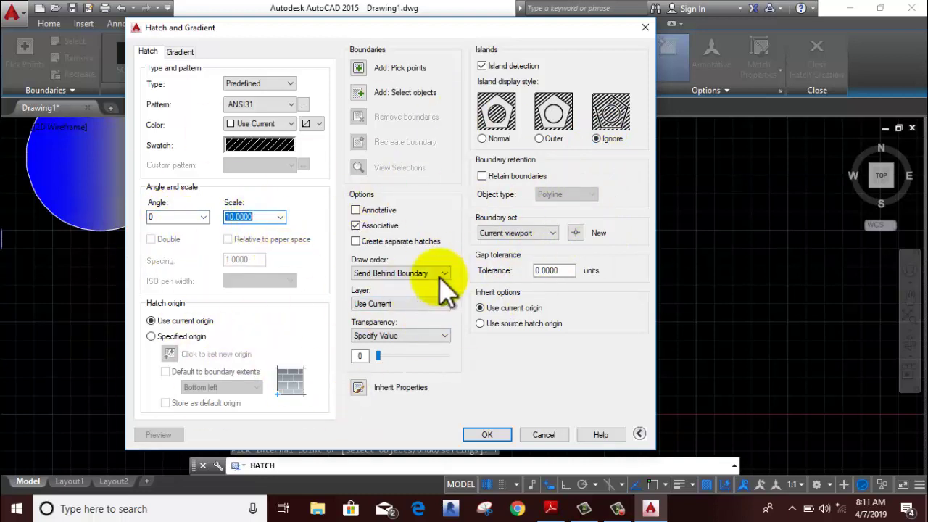
Set gradient Color 1 to red and Color 2 to green (index 80), then accept the dialog
click(183, 54)
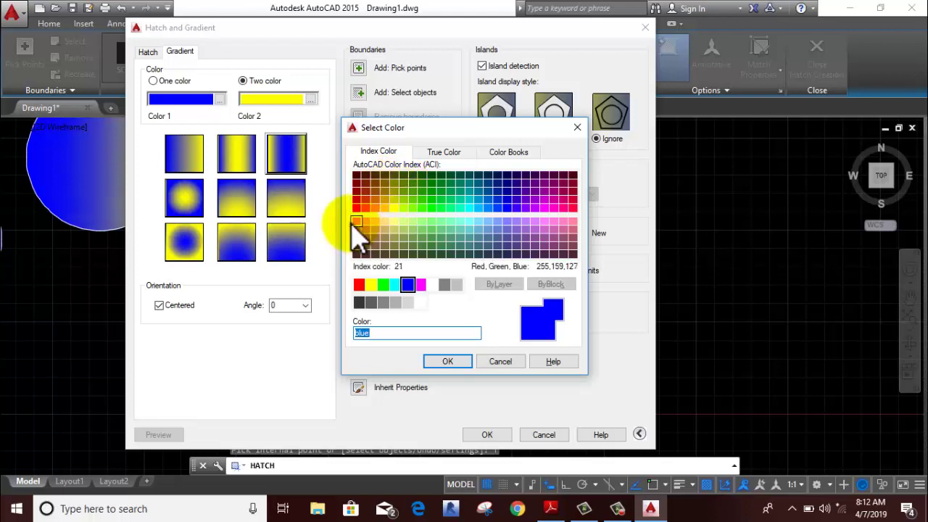
click(356, 206)
click(447, 361)
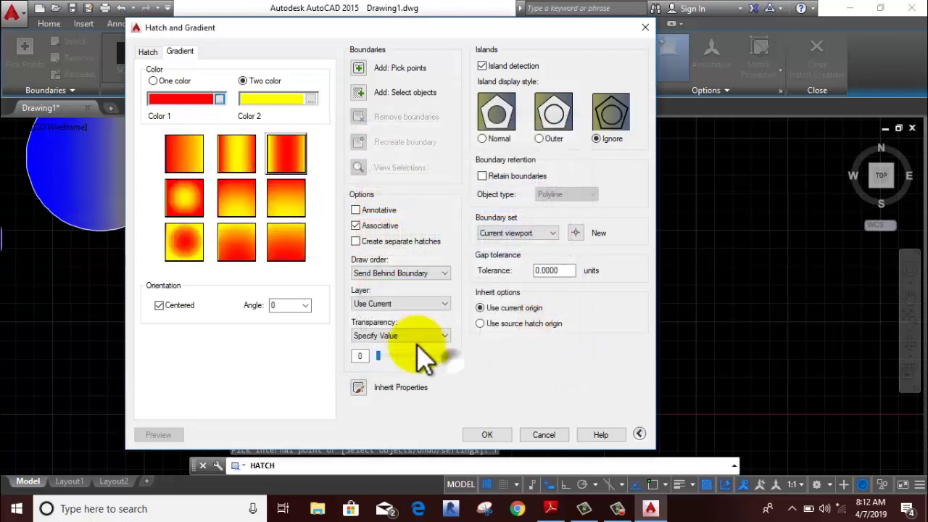
click(312, 99)
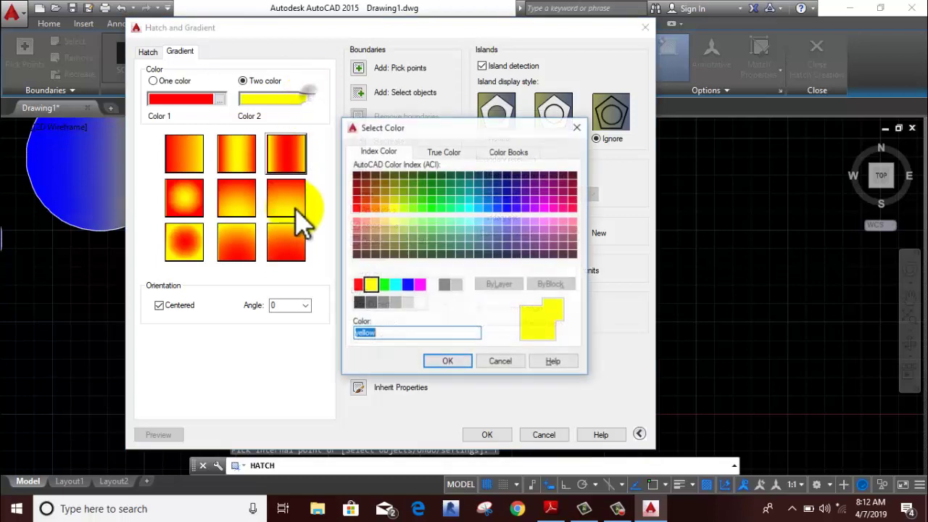
click(384, 207)
click(421, 207)
click(447, 361)
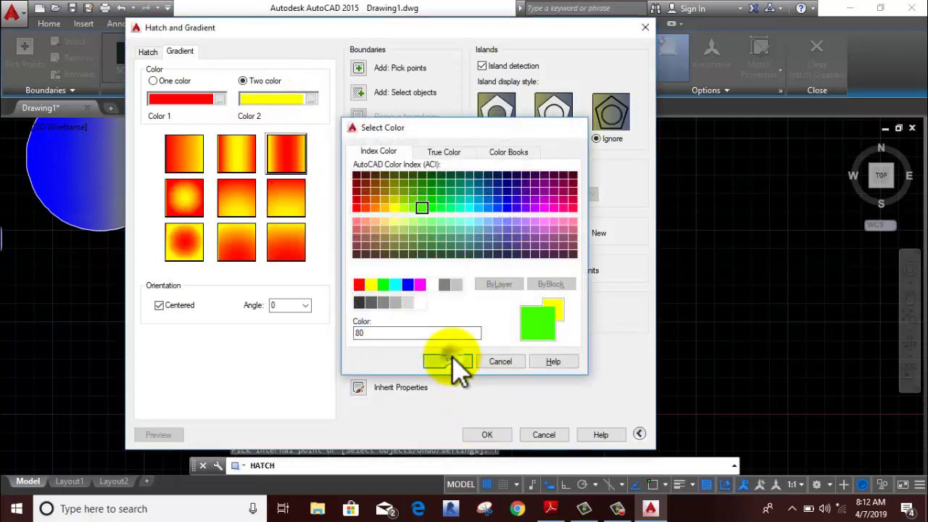
click(149, 51)
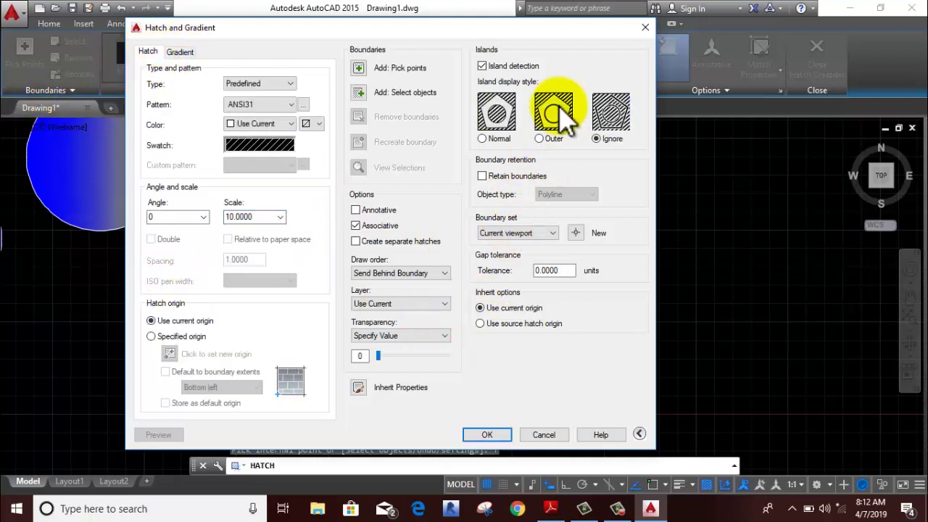
click(493, 436)
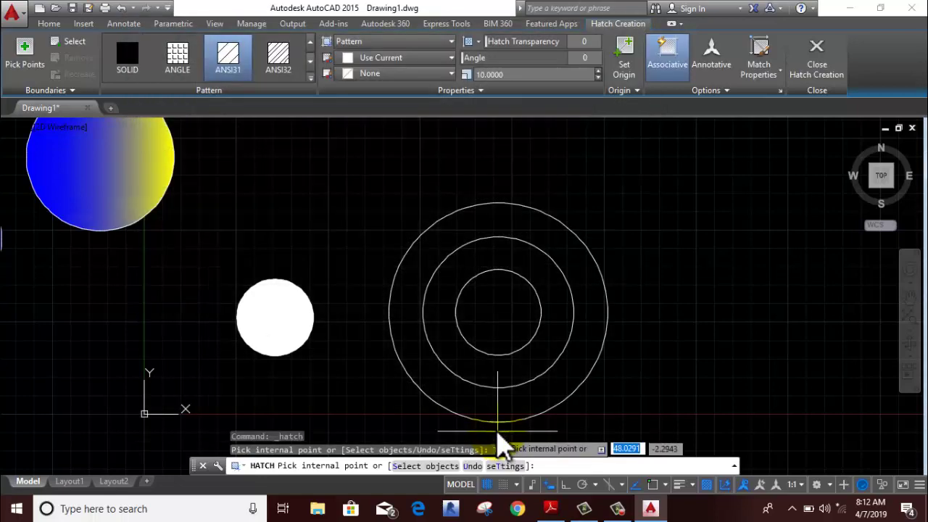
Hatch the inner circle, middle ring and outer ring with ANSI31, ignoring islands, then zoom out
click(497, 325)
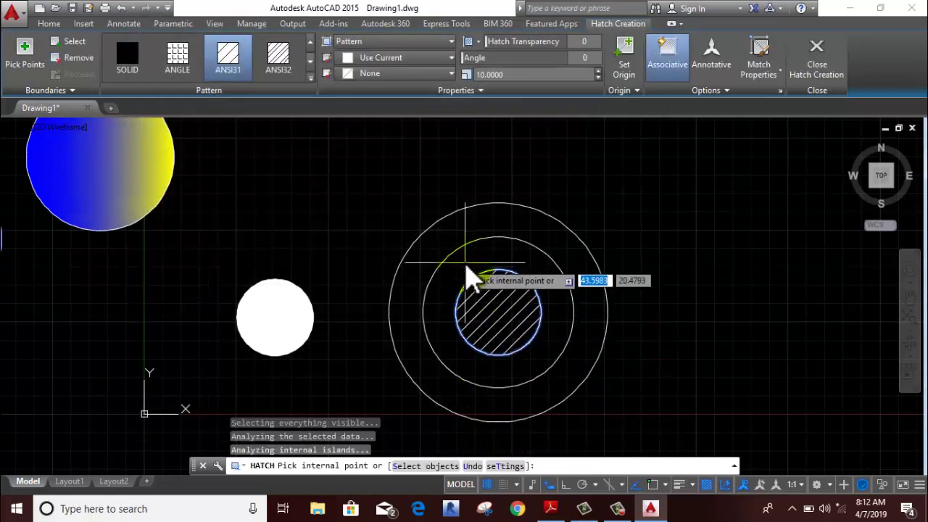
click(469, 278)
click(480, 234)
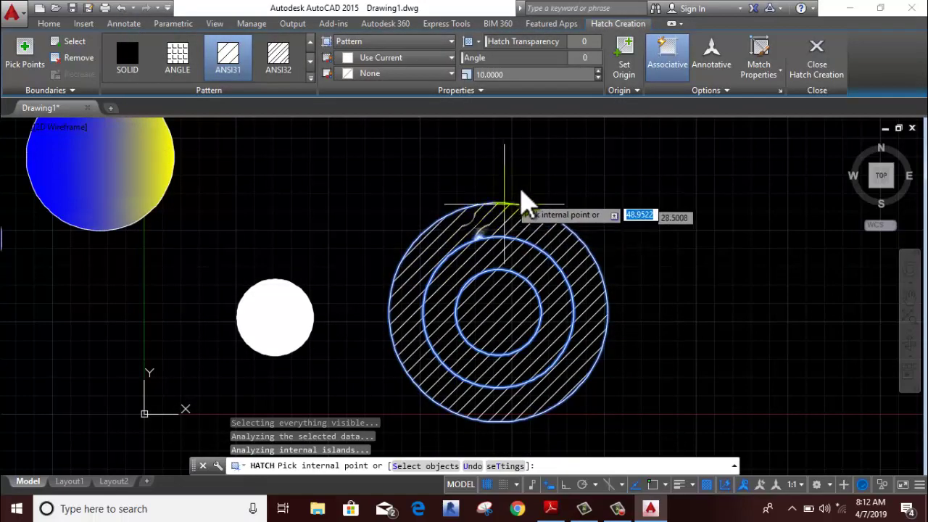
key(Return)
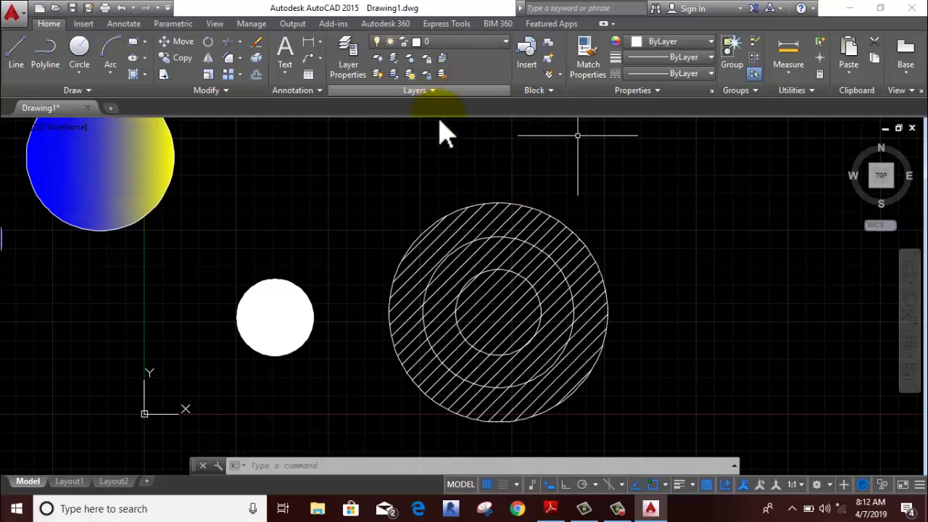
scroll(547, 177, down, 3)
click(666, 170)
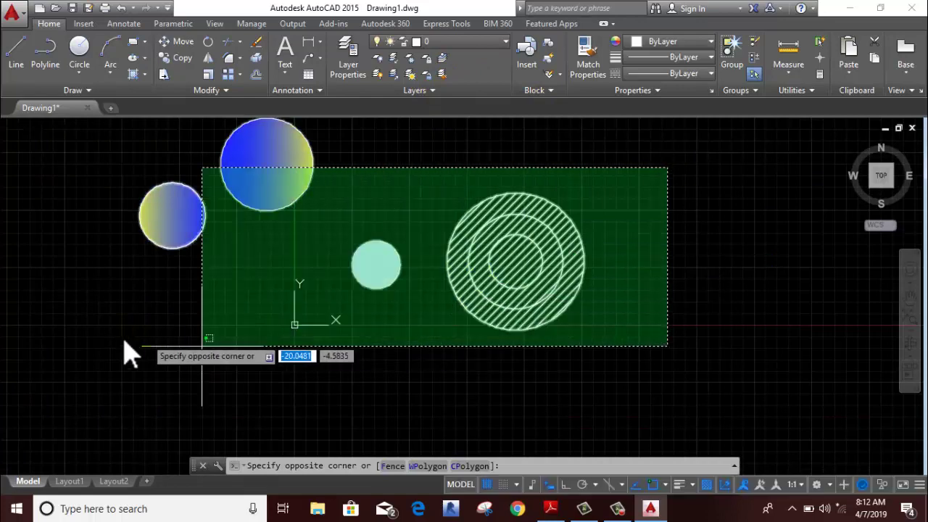
Erase all nine objects, the circles with their hatch and gradient fills
click(119, 337)
right_click(97, 158)
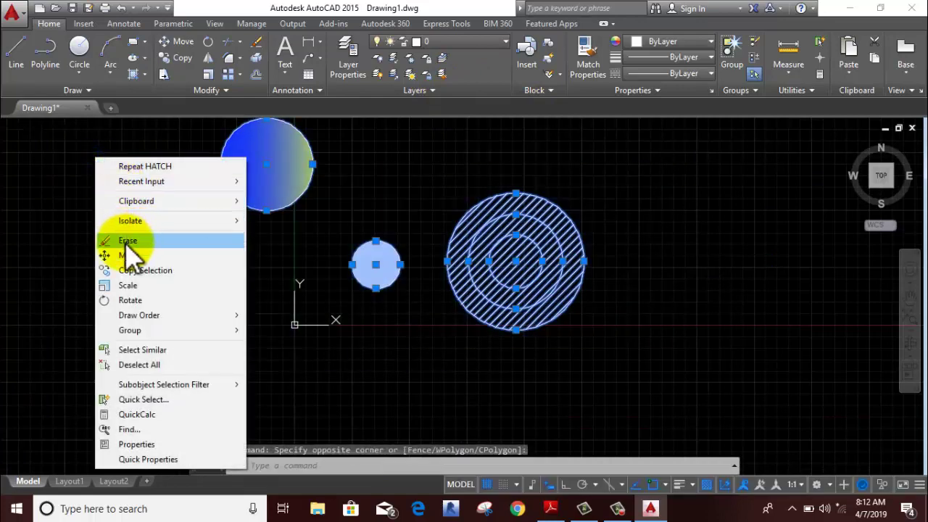
click(128, 241)
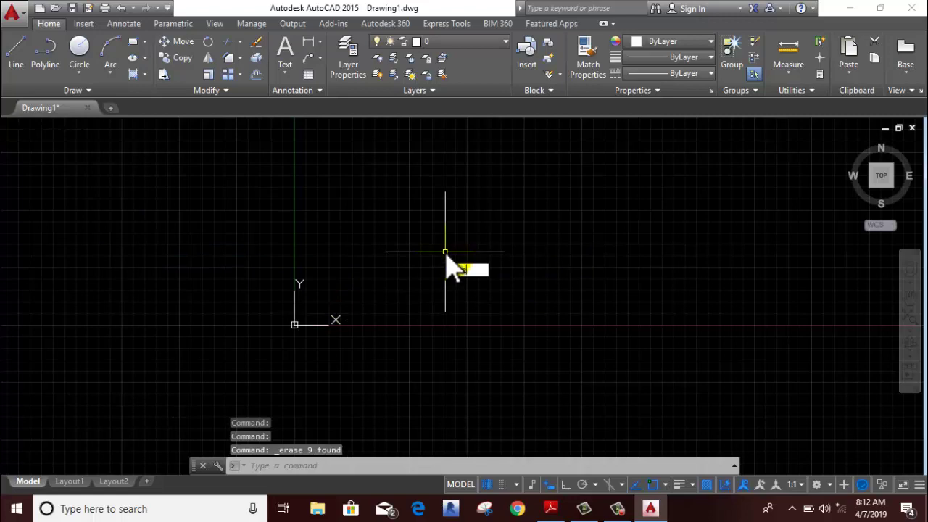
text(RE)
middle_drag(492, 235, 571, 177)
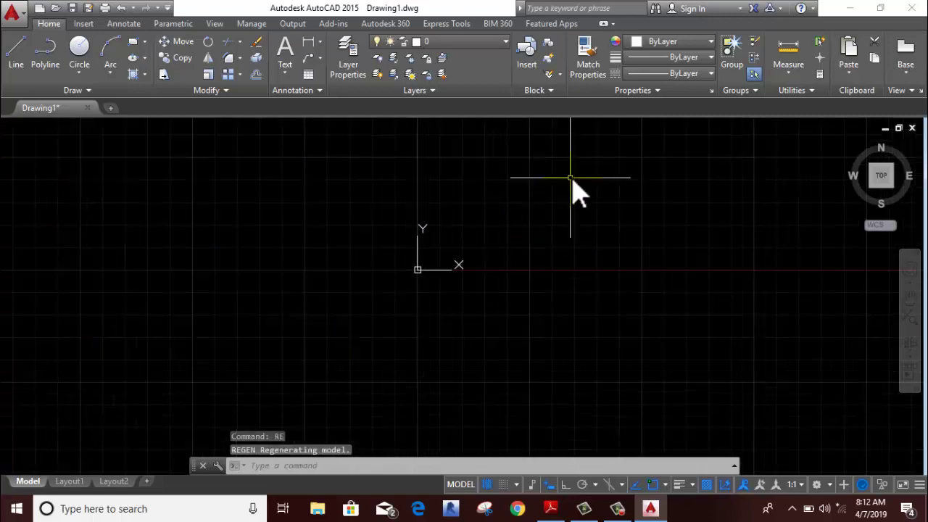
mouse_move(662, 217)
middle_down()
mouse_move(72, 429)
mouse_move(21, 437)
middle_up()
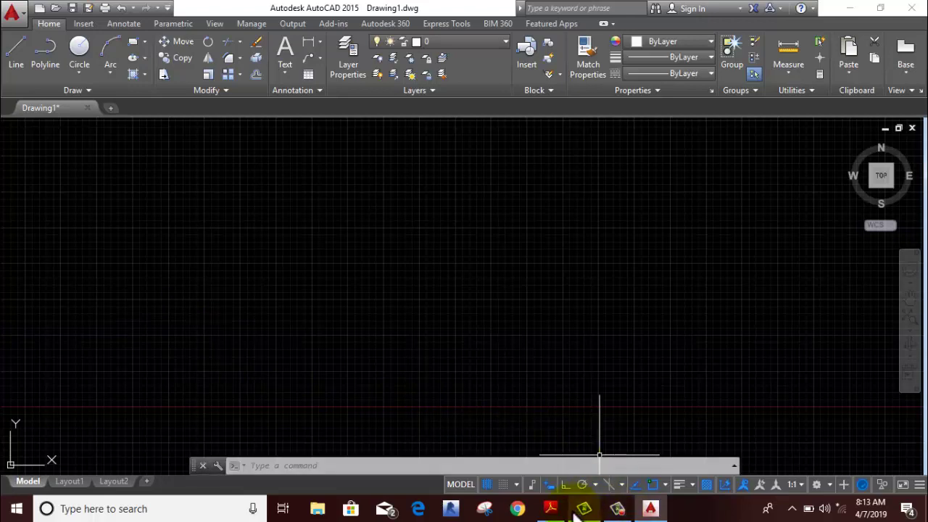
click(546, 511)
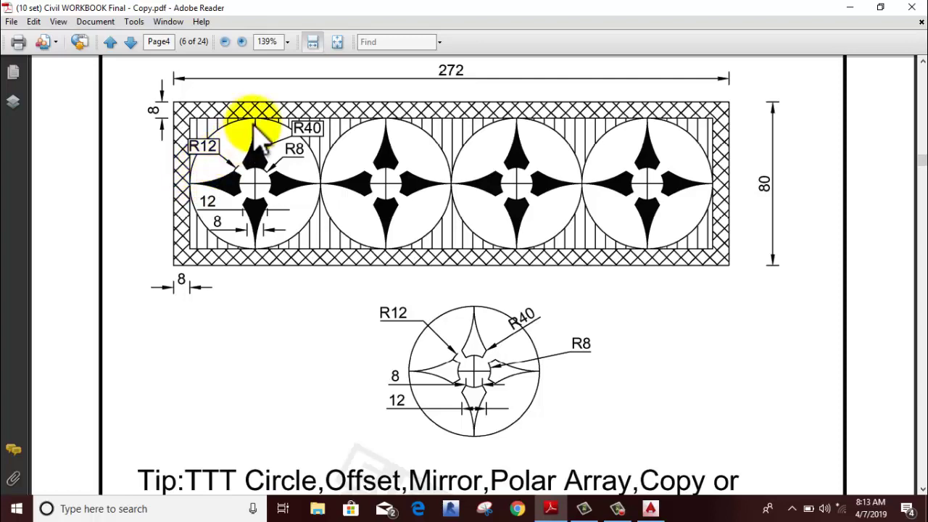
scroll(253, 160, down, 2)
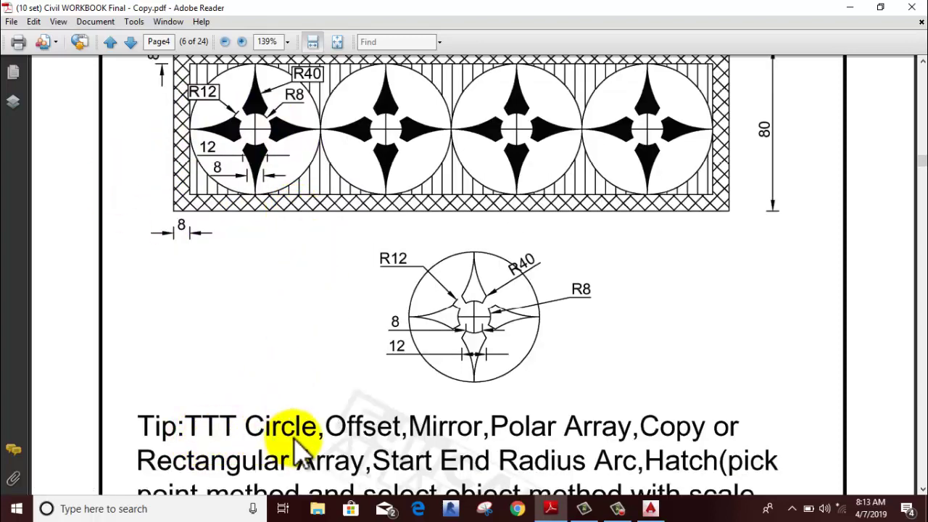
scroll(301, 449, up, 4)
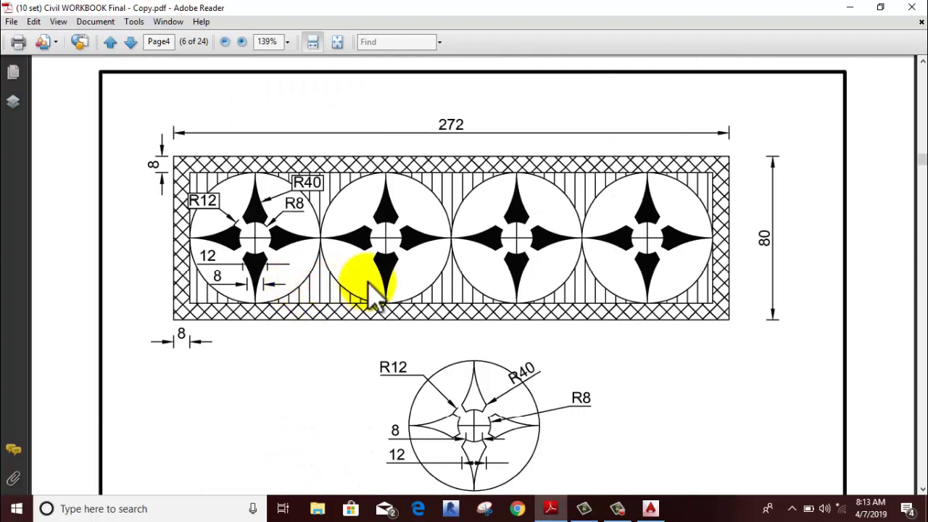
scroll(512, 316, down, 2)
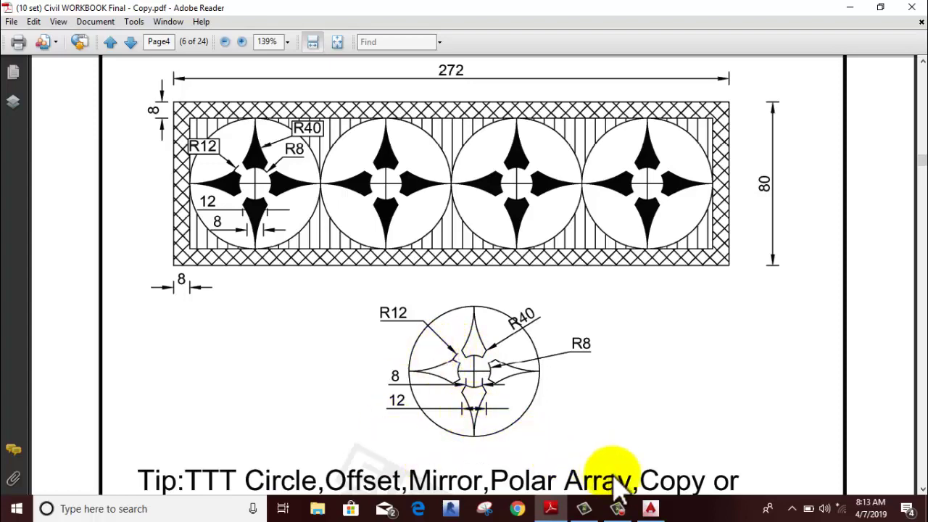
click(648, 508)
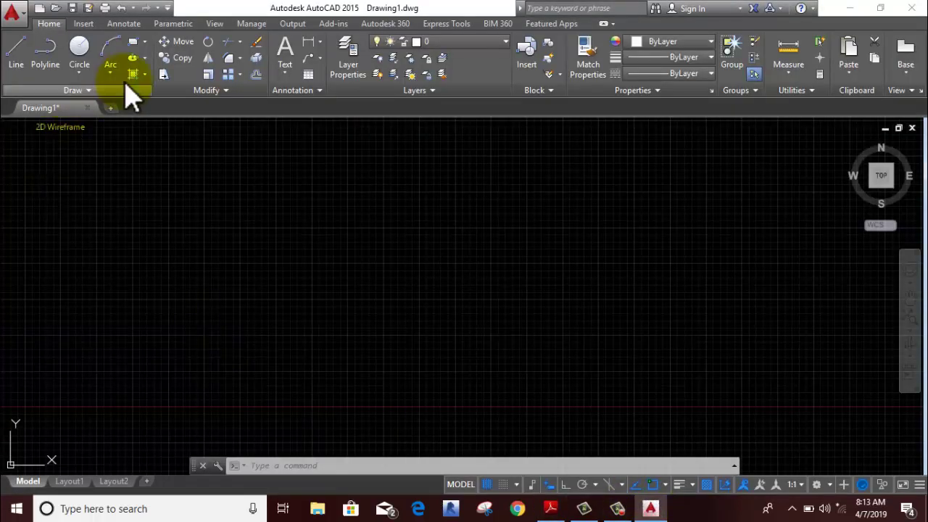
Draw the 272 by 80 outer rectangle and check it against the workbook reference
click(131, 61)
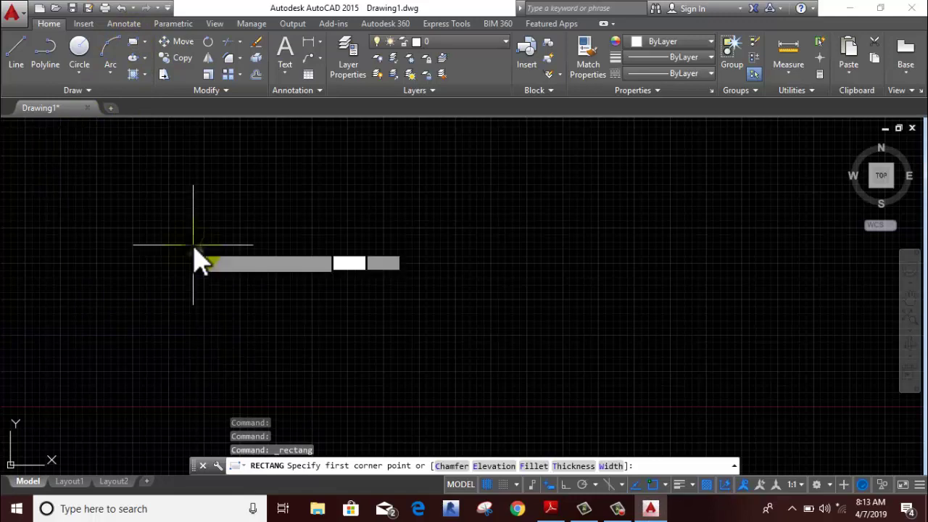
click(193, 245)
text(80)
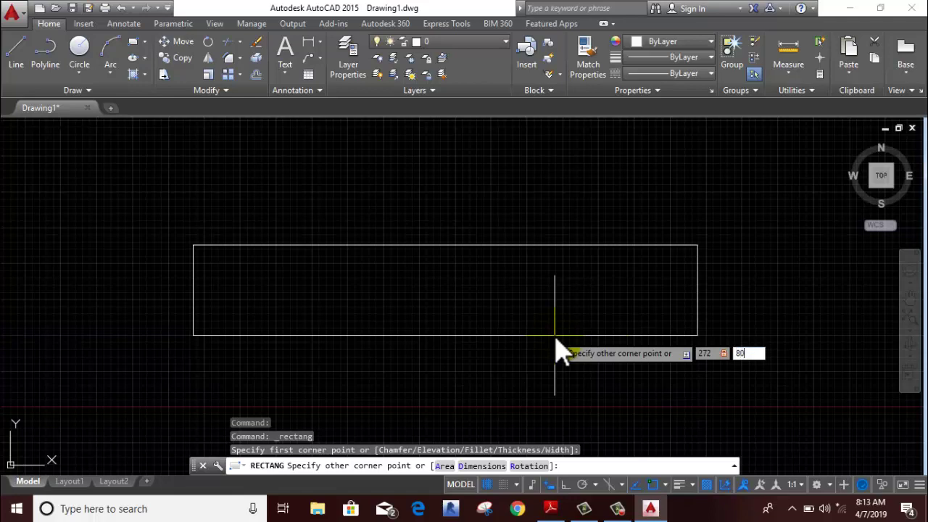
key(Return)
scroll(556, 348, down, 3)
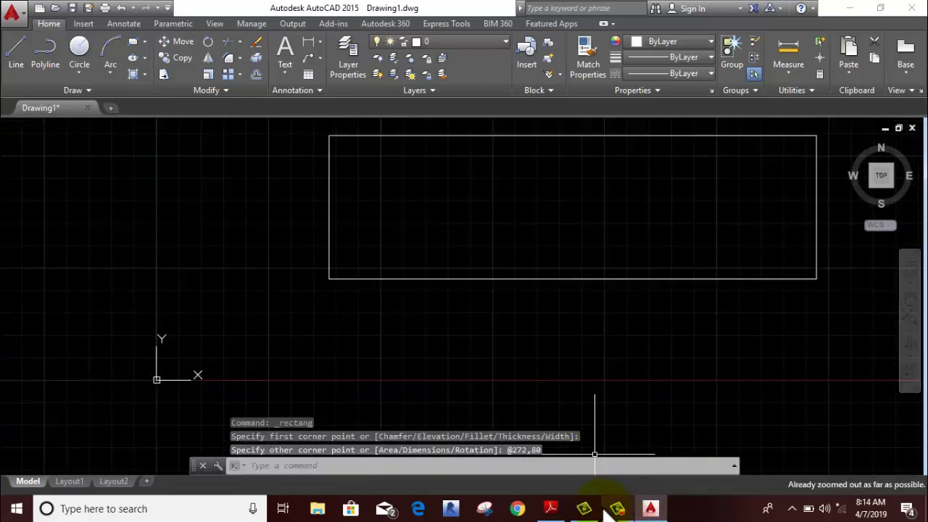
click(551, 509)
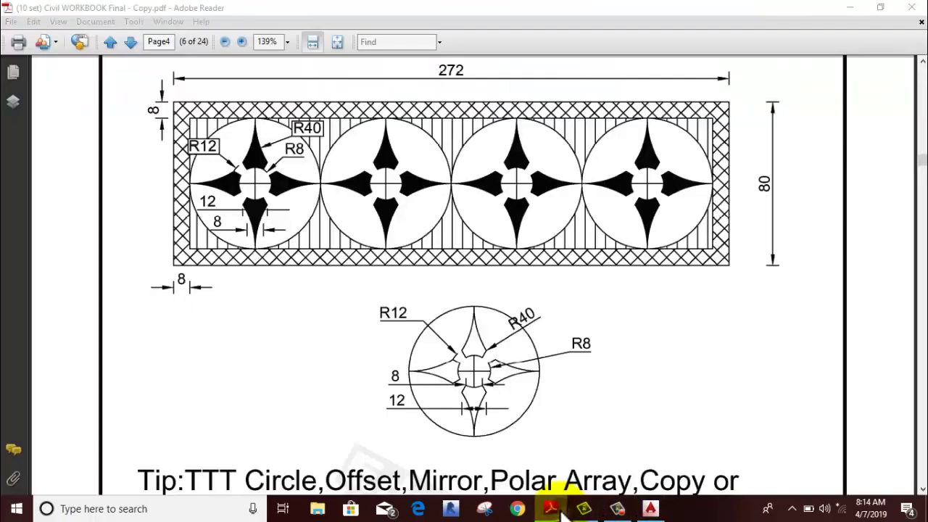
click(553, 508)
Offset the rectangle 8 units inward to form the inner border
middle_drag(439, 353, 340, 410)
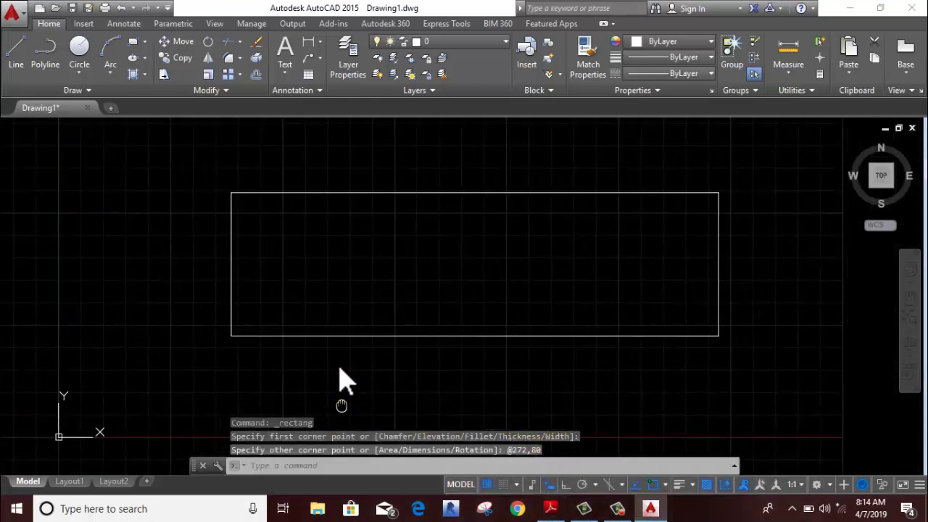
click(306, 217)
click(145, 259)
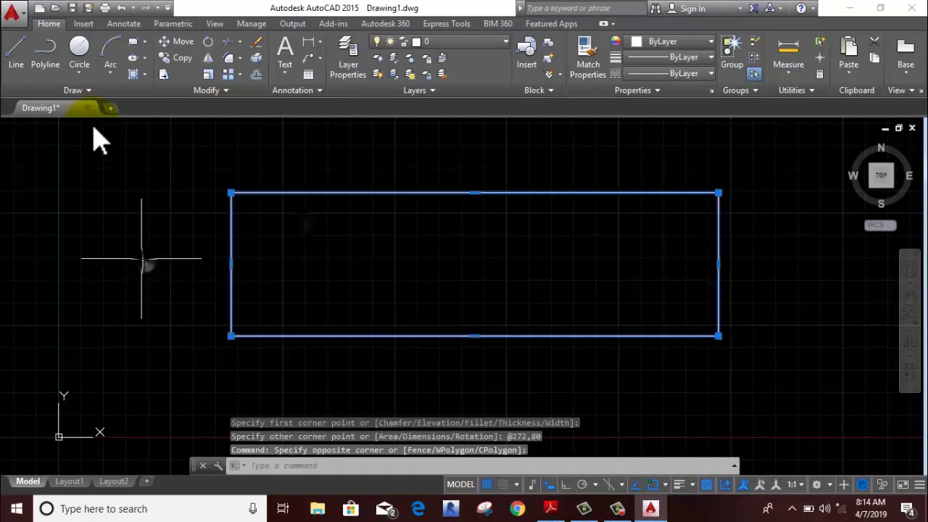
click(257, 75)
click(170, 271)
text(8)
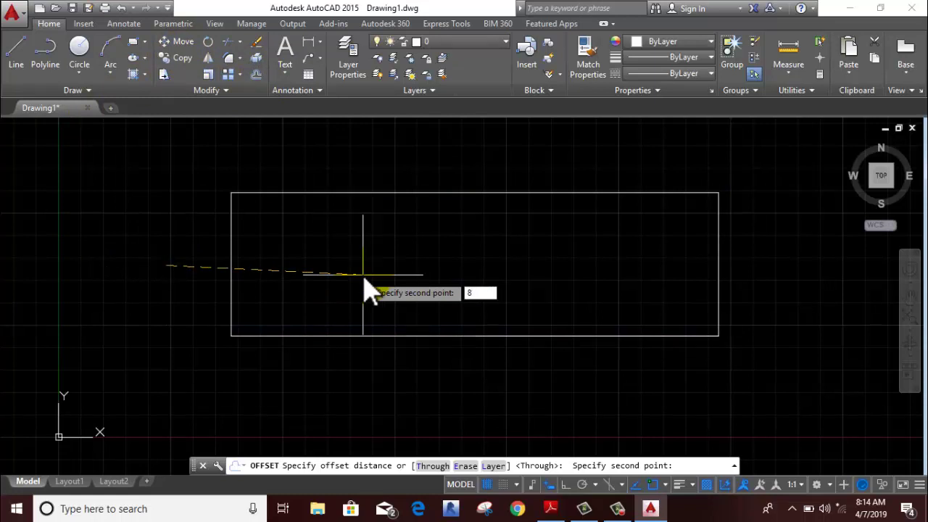
key(Return)
click(362, 335)
click(362, 282)
right_click(354, 249)
click(375, 273)
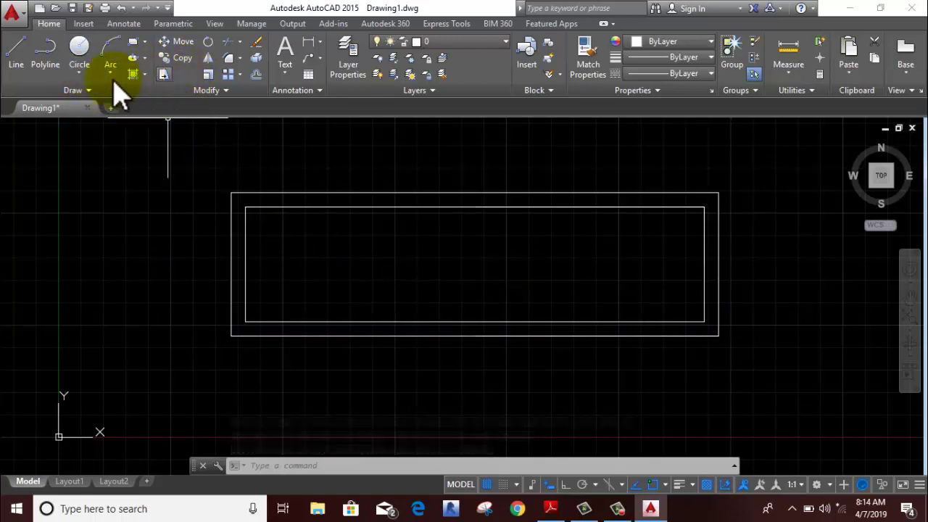
Draw a Tan, Tan, Tan circle touching the inner border's bottom, left and top edges
click(81, 74)
click(105, 238)
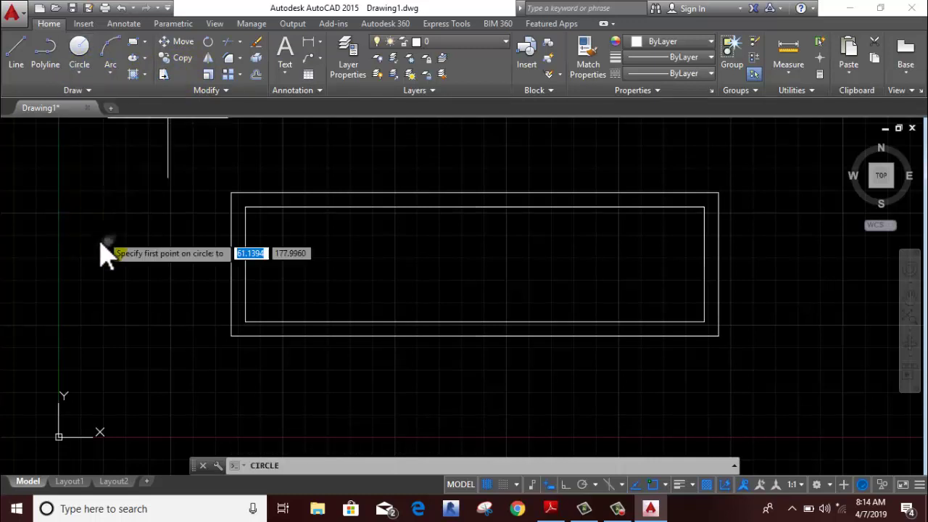
click(307, 336)
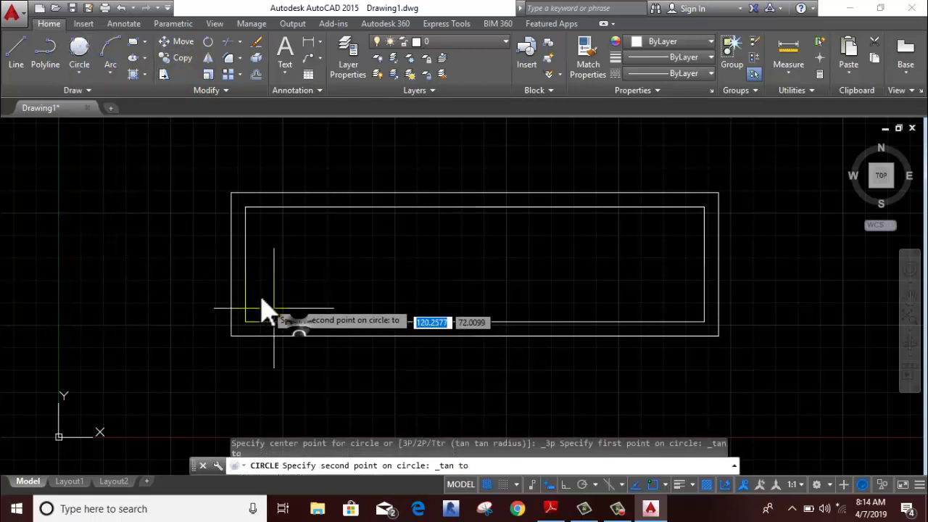
click(247, 279)
click(303, 209)
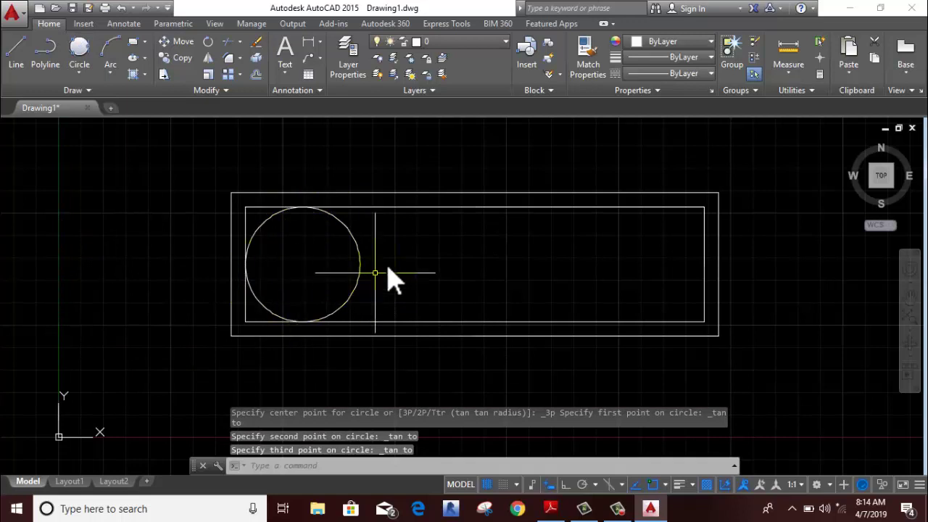
Copy the circle to an empty spot below the rectangle
middle_drag(388, 279, 472, 201)
drag(472, 201, 379, 235)
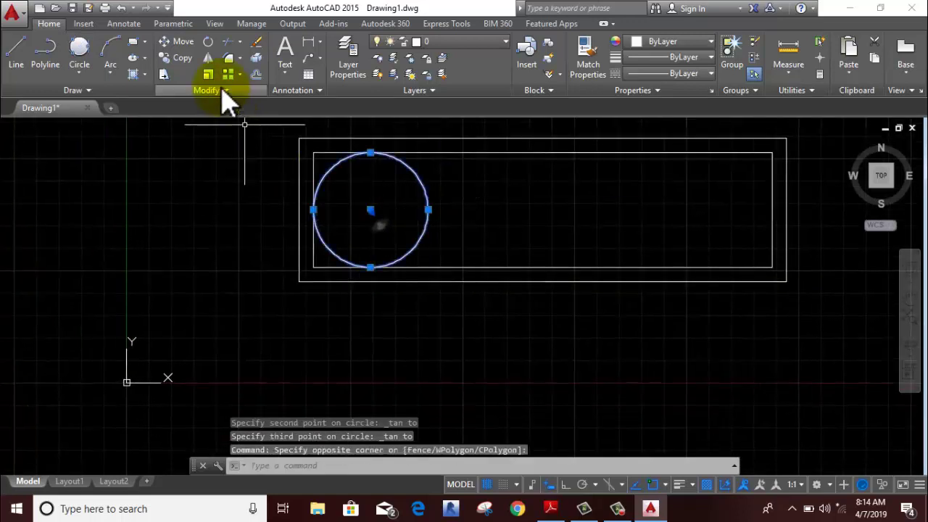
click(166, 59)
click(198, 190)
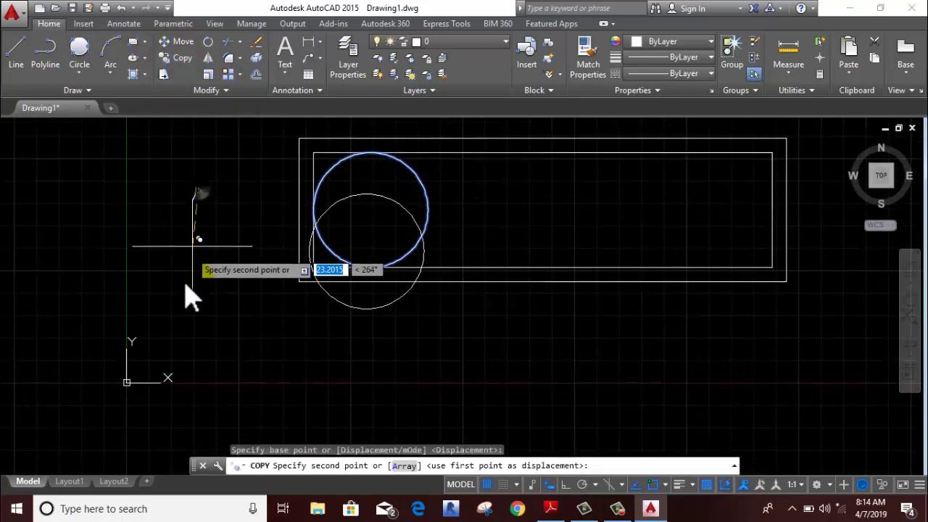
click(169, 357)
mouse_move(224, 261)
middle_down()
mouse_move(180, 193)
mouse_move(187, 247)
middle_up()
right_click(141, 222)
click(161, 248)
middle_drag(330, 375, 319, 316)
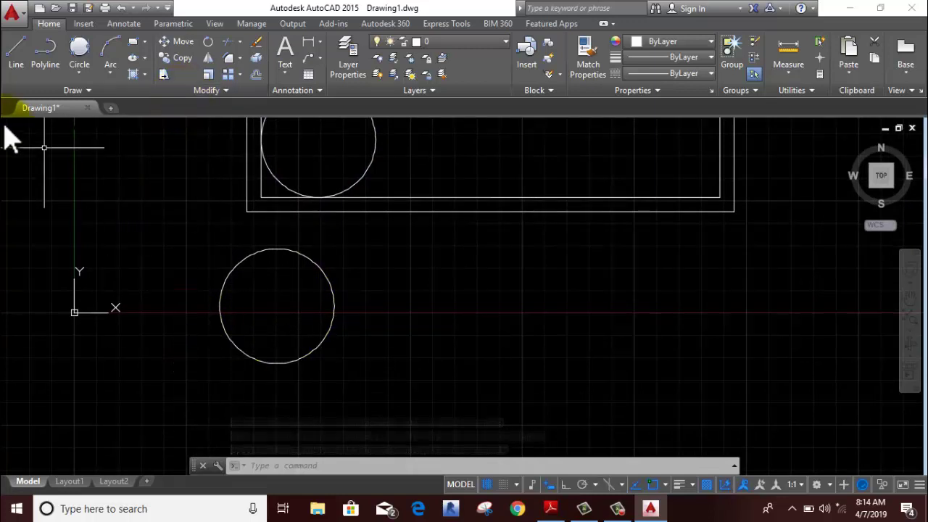
Draw an Ortho vertical line from the lower circle's centre to its top quadrant, then view the reference
click(16, 46)
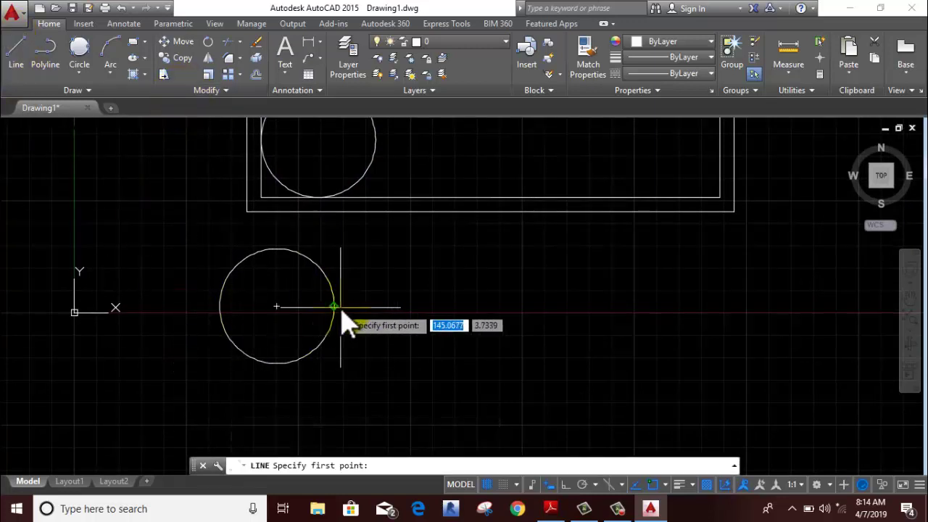
click(278, 309)
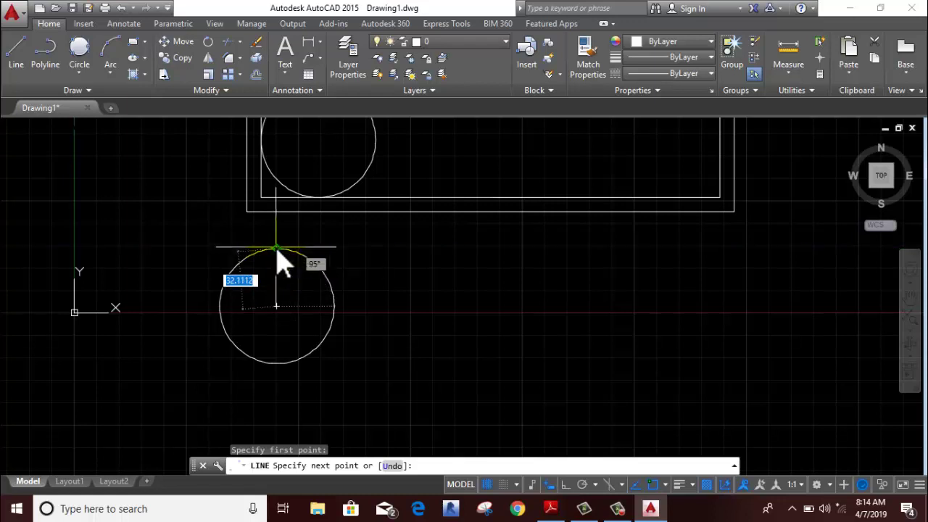
click(566, 485)
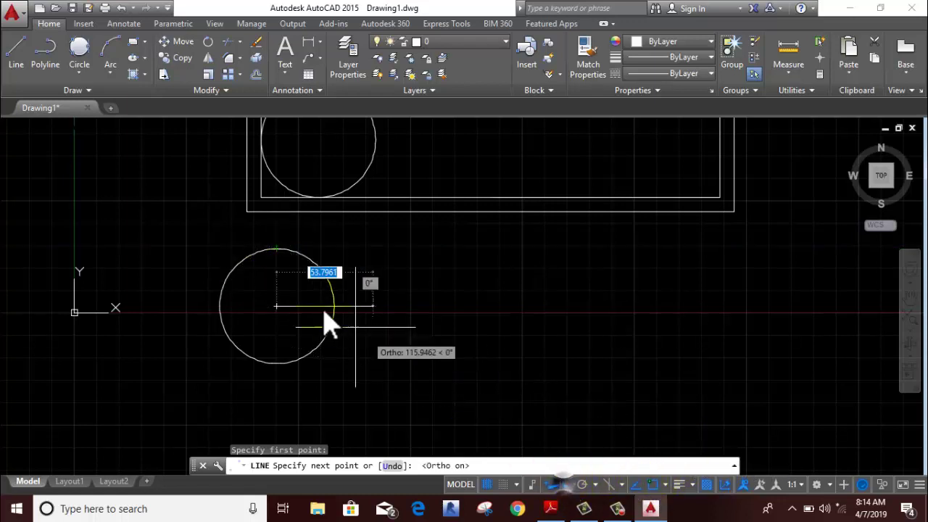
click(285, 262)
right_click(311, 242)
click(323, 240)
click(278, 279)
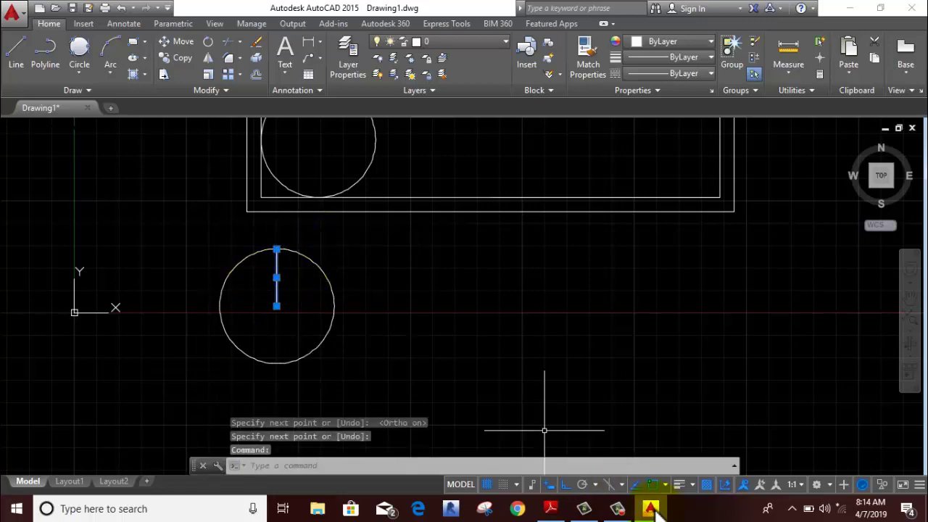
click(550, 508)
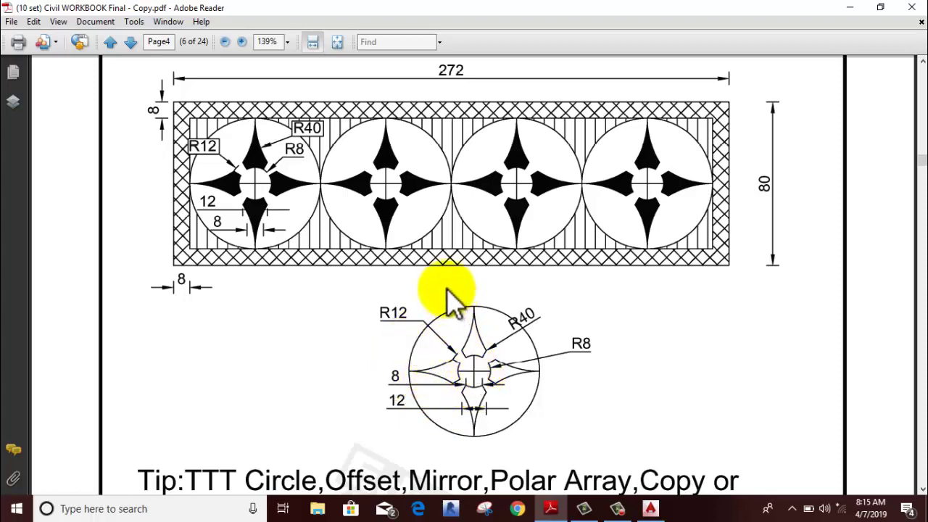
Polar-array the radius line into 12 spokes around the lower circle's centre
click(649, 507)
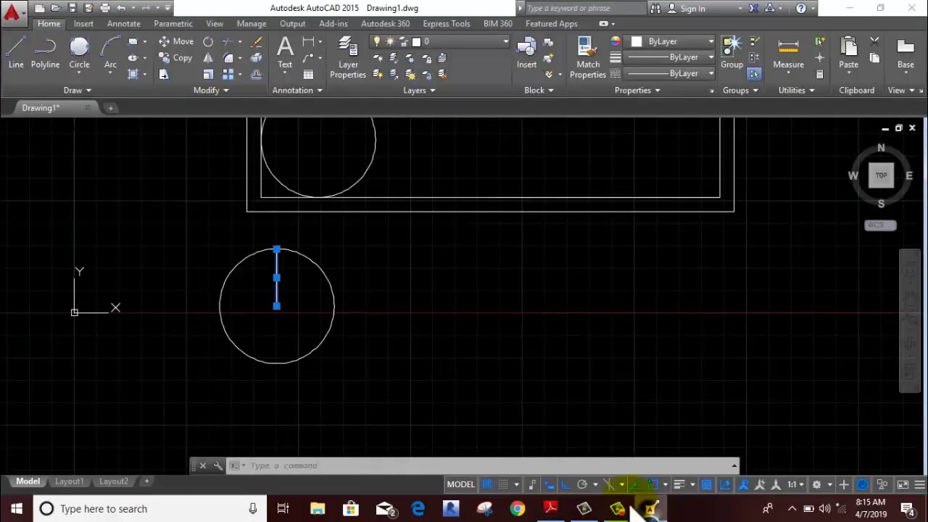
click(239, 60)
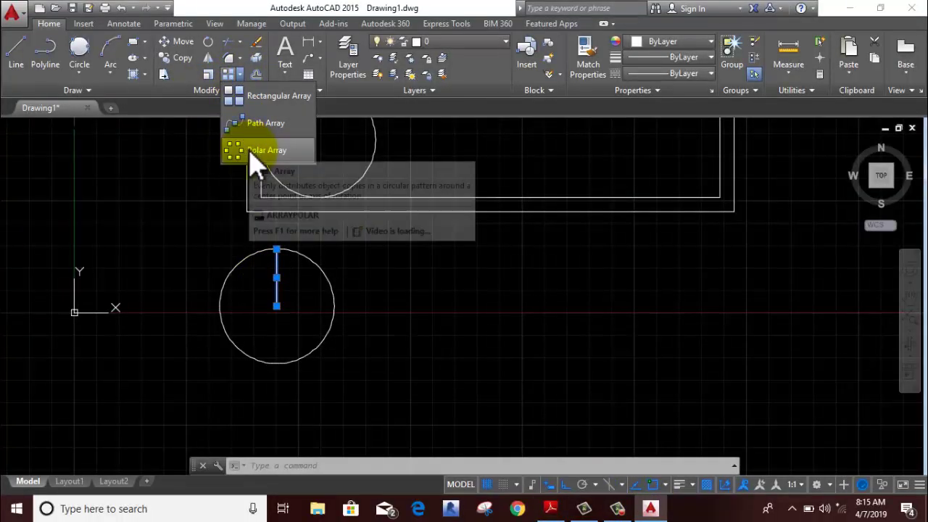
click(248, 150)
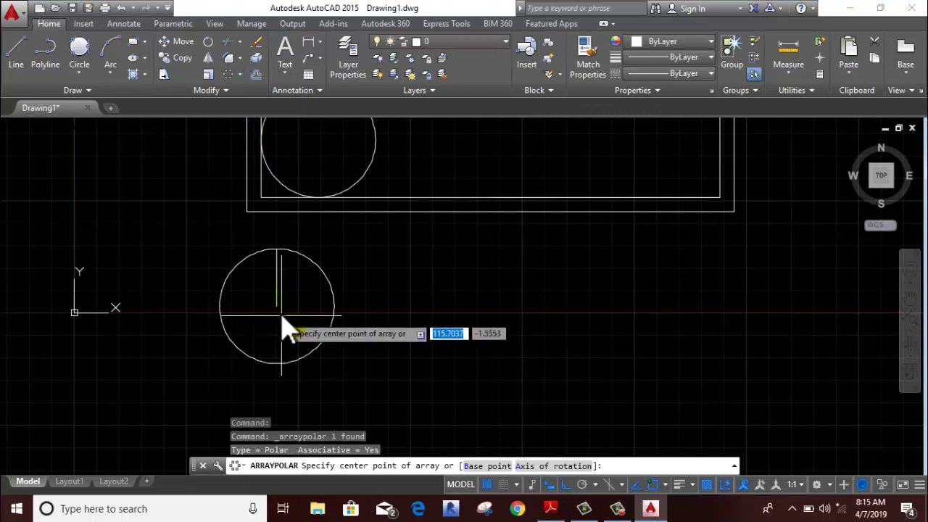
click(276, 306)
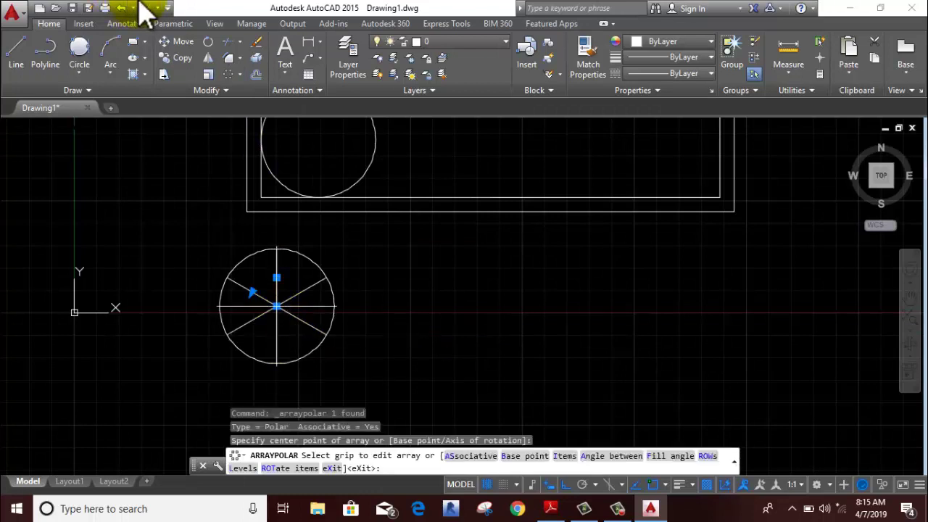
click(154, 42)
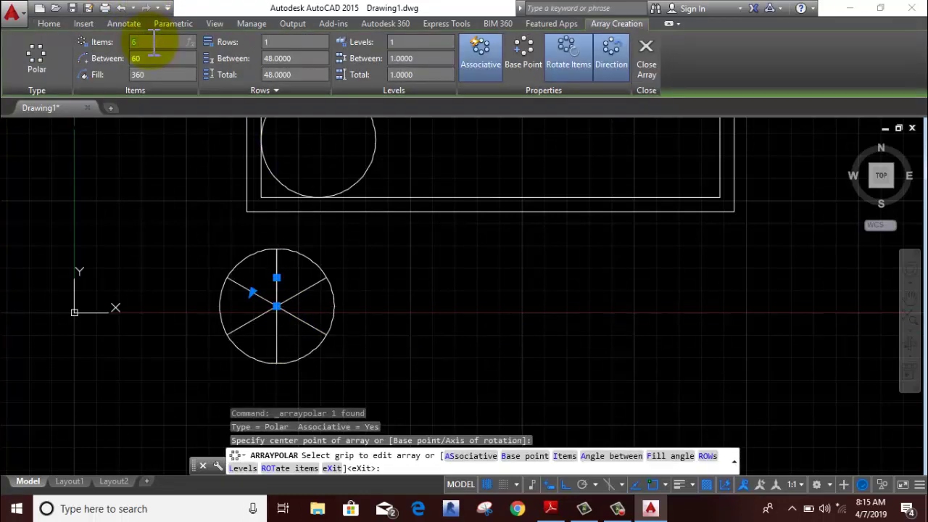
key(Return)
key(Return)
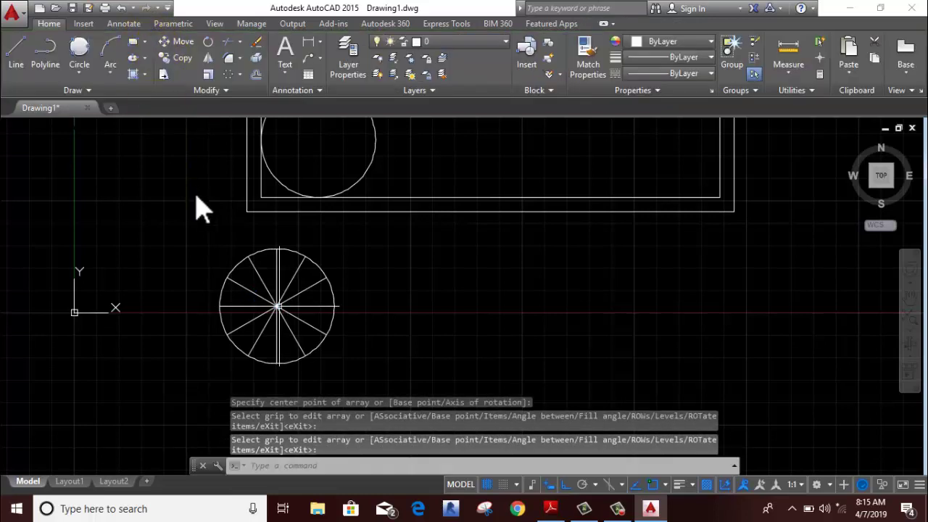
click(597, 466)
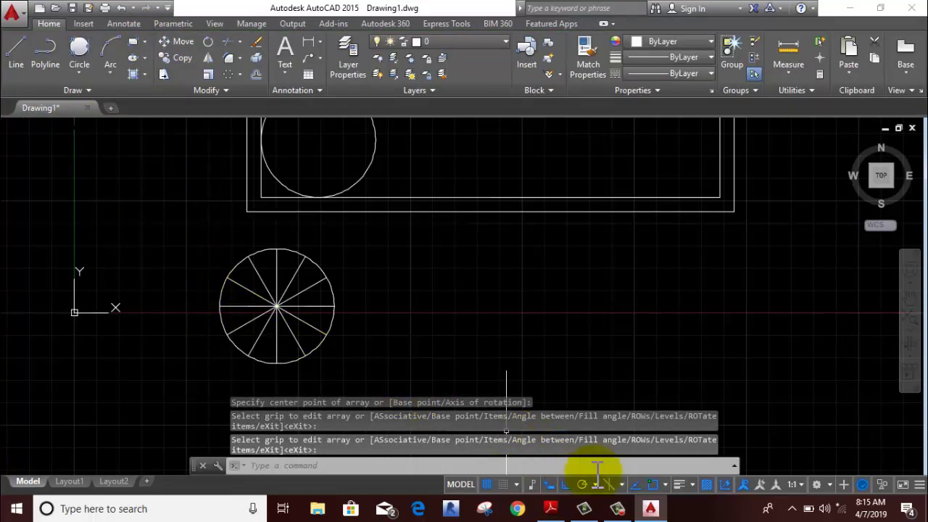
click(82, 64)
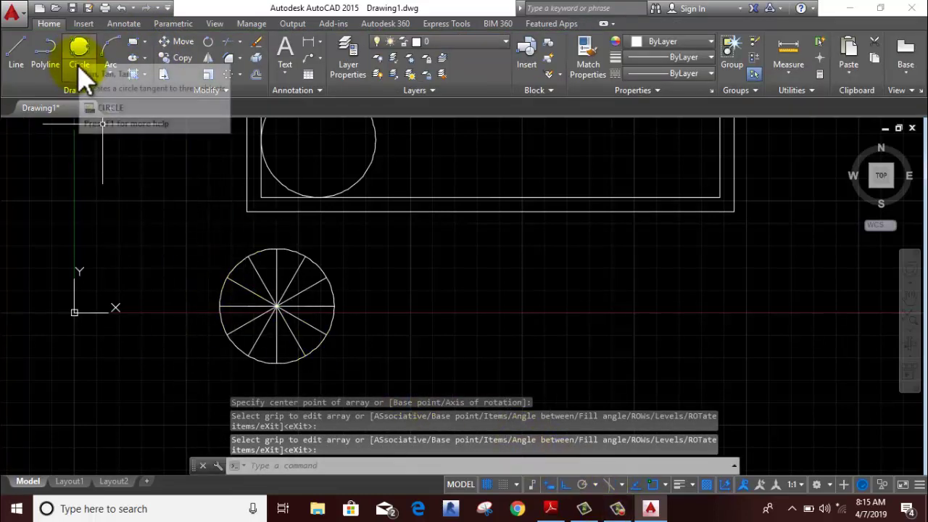
Draw two concentric circles of radius 8 and 12 at the lower circle's centre
click(95, 102)
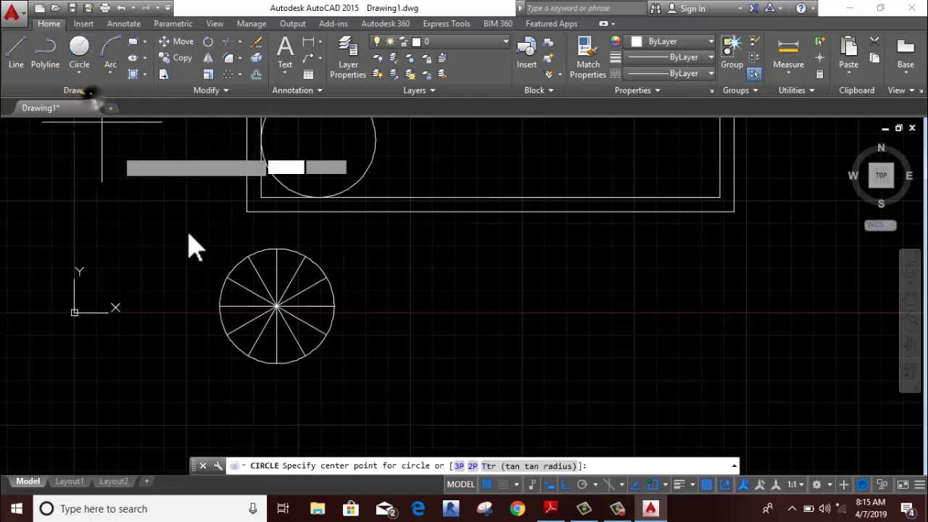
click(276, 306)
key(Return)
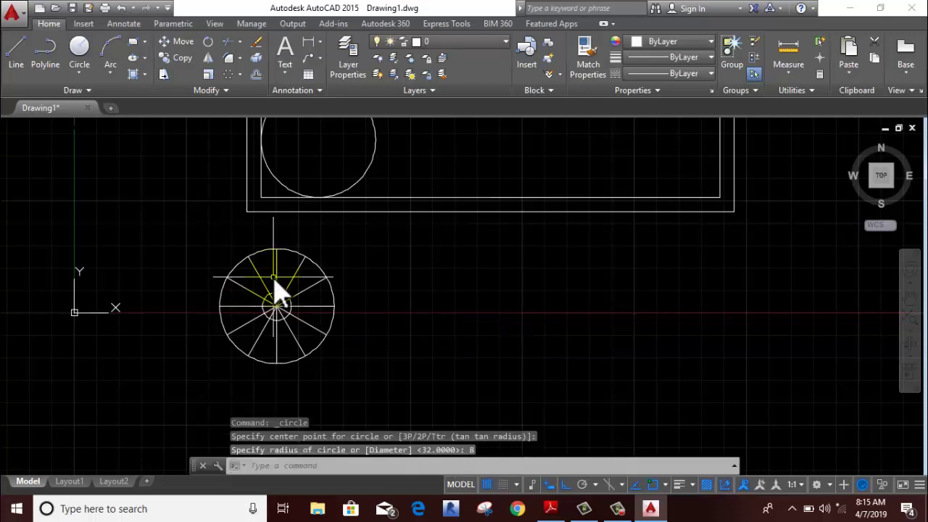
right_click(382, 257)
click(391, 252)
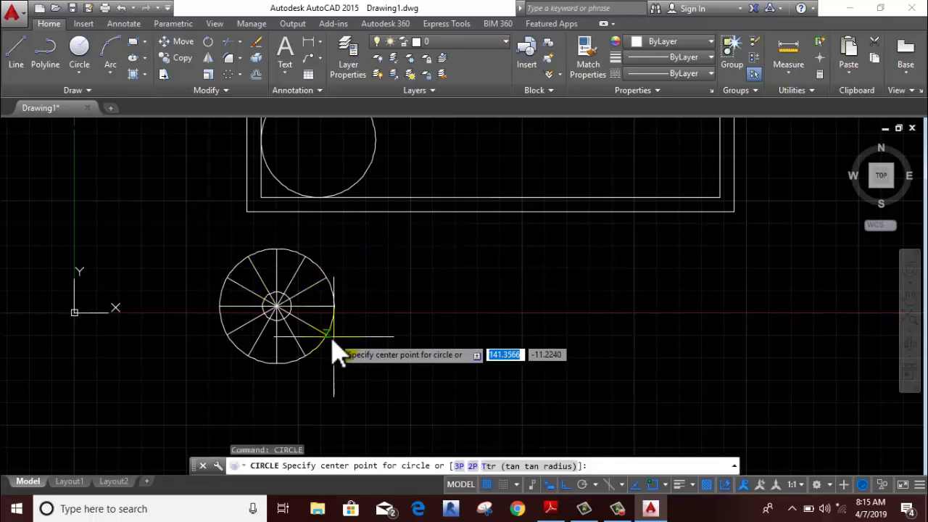
click(277, 308)
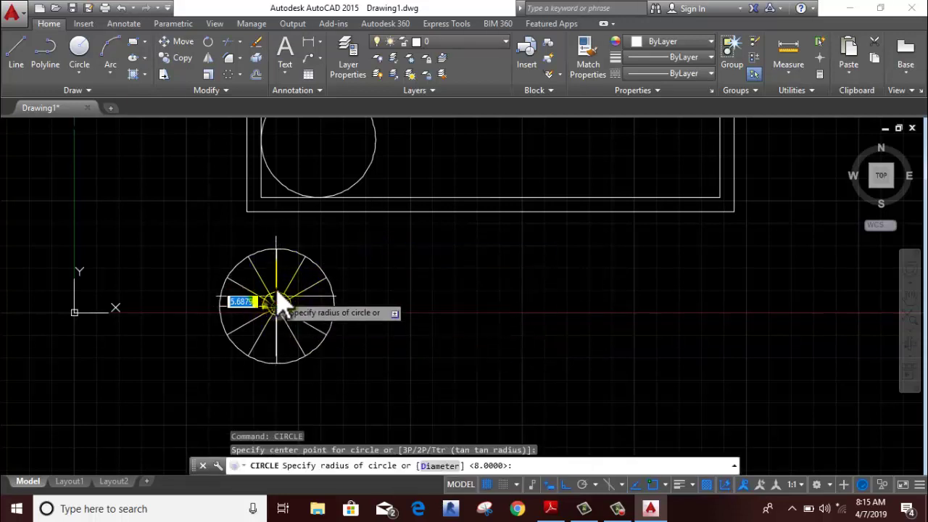
key(Return)
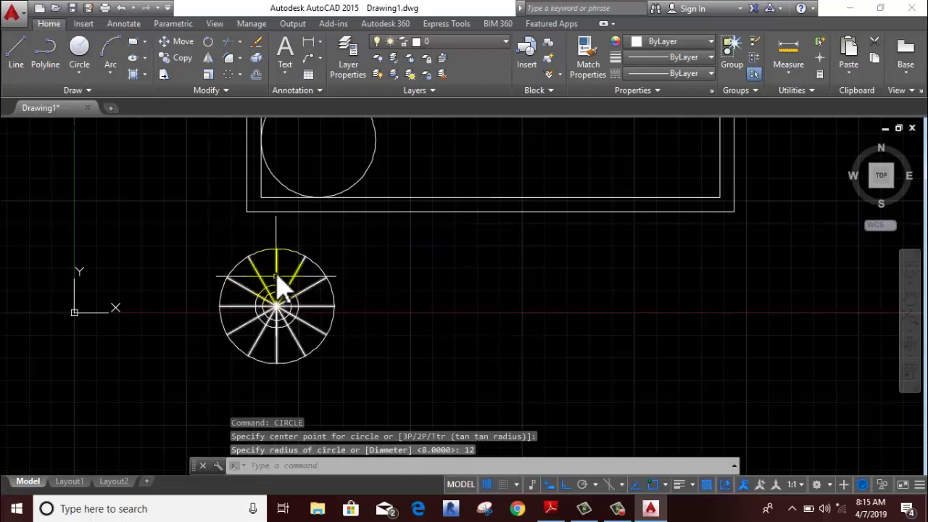
scroll(276, 221, up, 2)
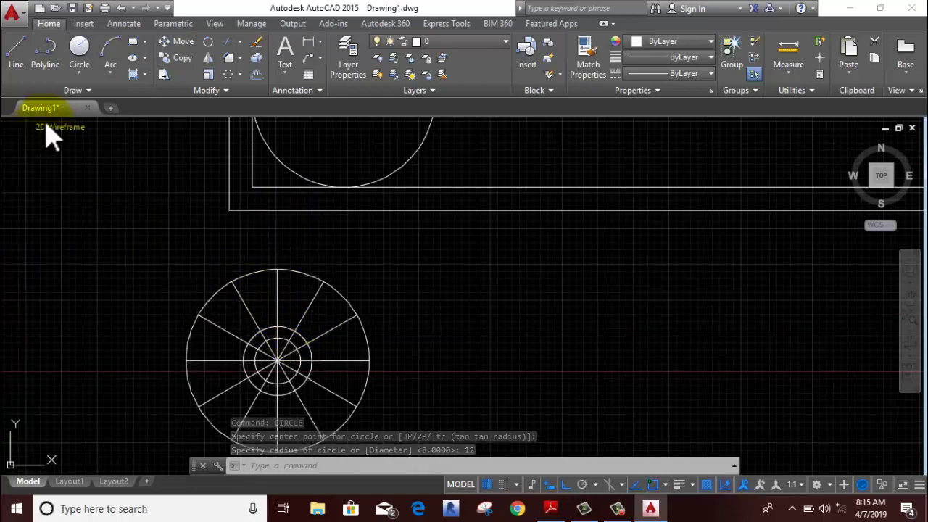
Draw an R40 Start-End-Radius arc from the wheel's top toward the inner circle
click(110, 74)
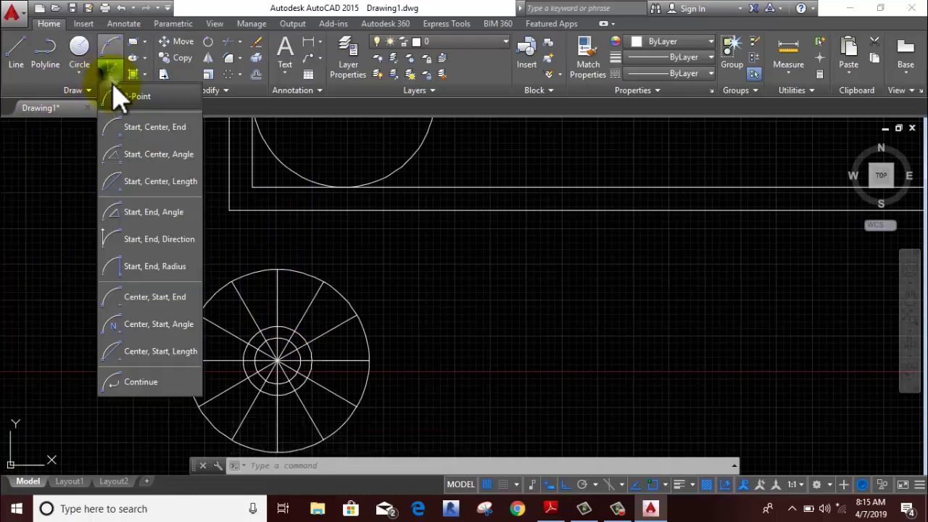
click(155, 268)
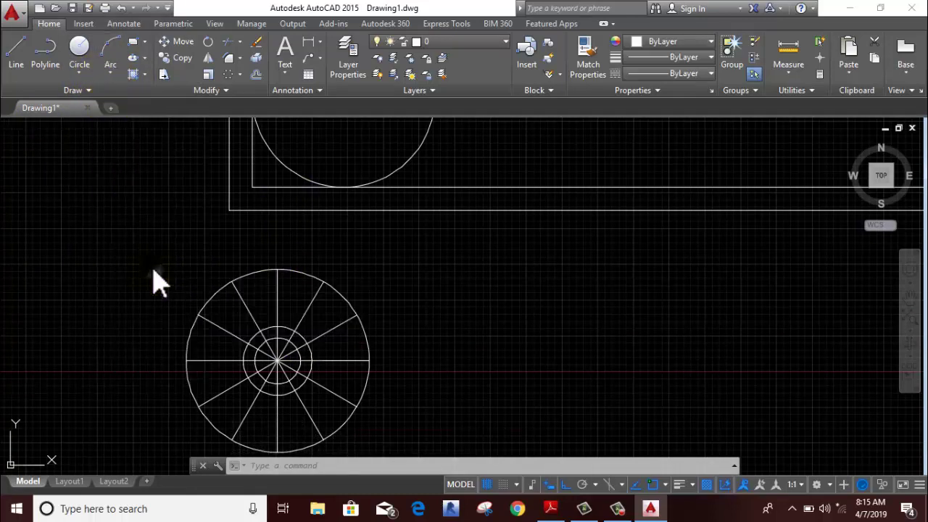
click(296, 336)
click(297, 268)
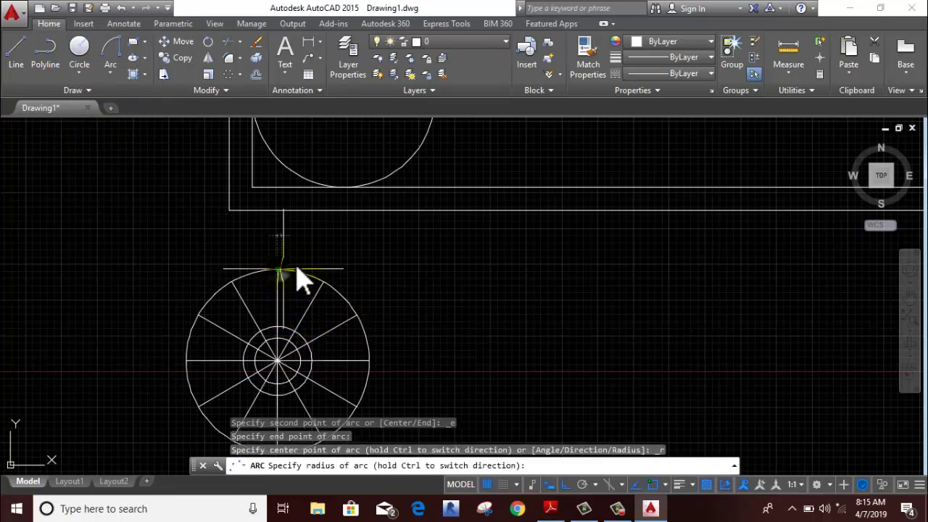
click(366, 265)
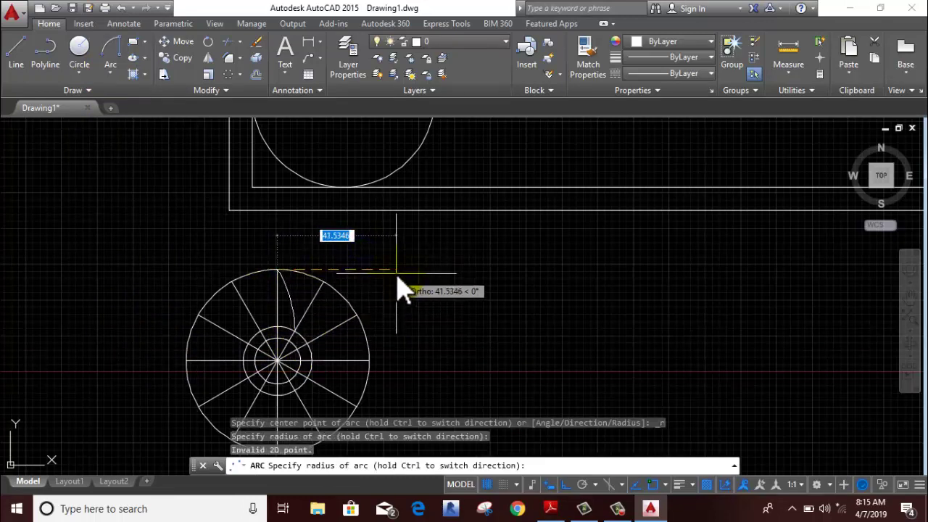
key(Escape)
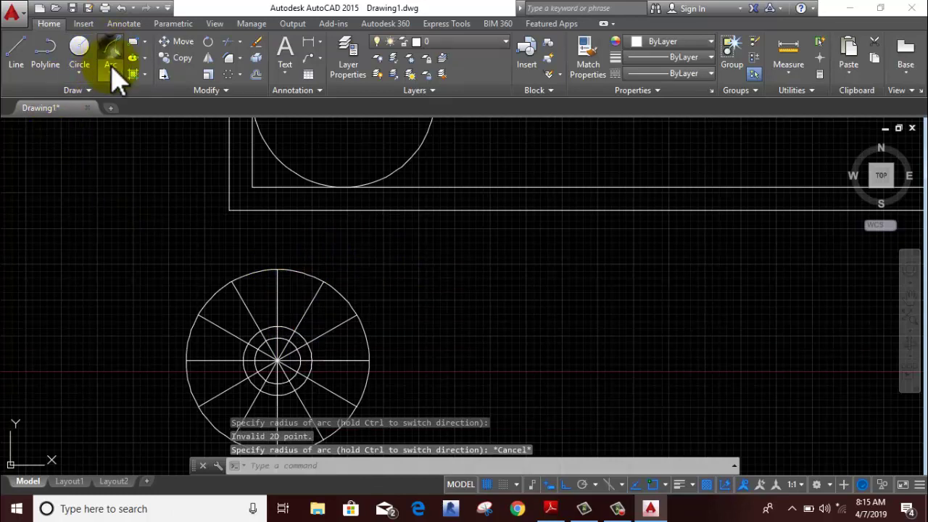
click(110, 58)
click(277, 269)
click(295, 331)
text(40)
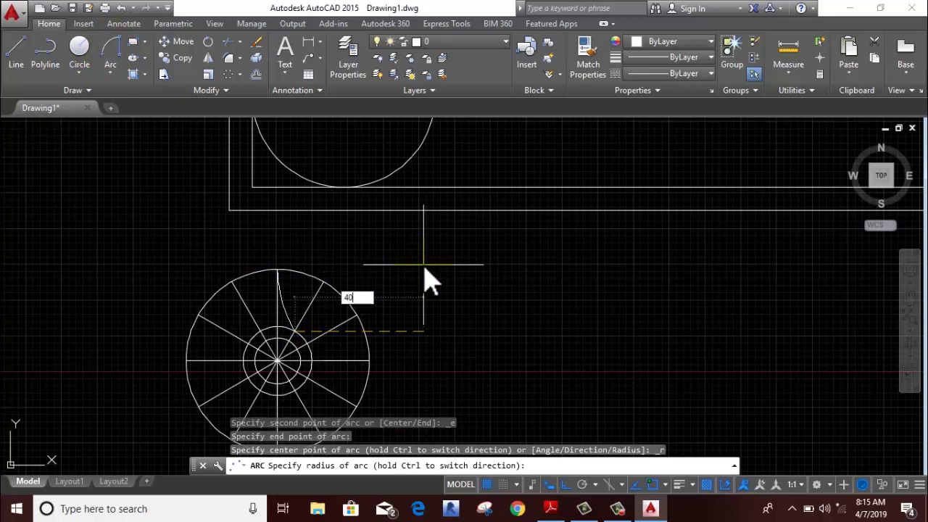
key(Return)
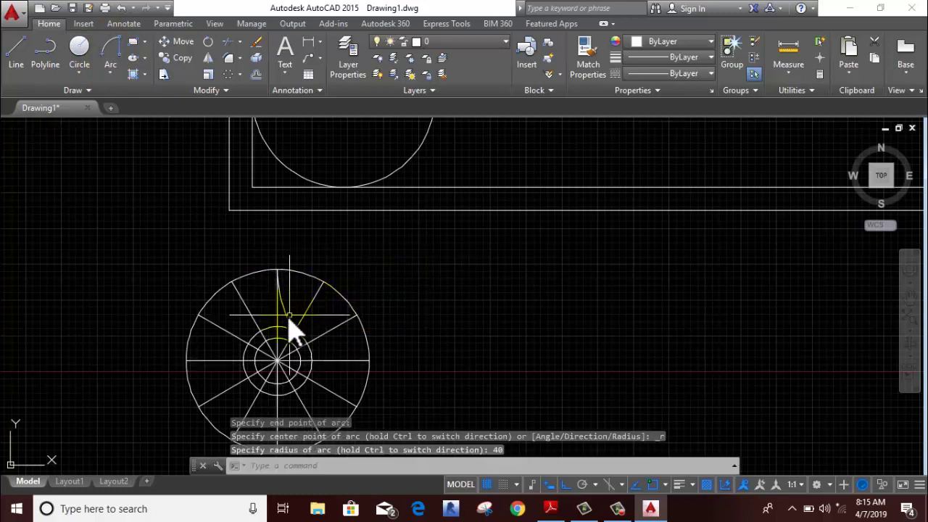
click(287, 324)
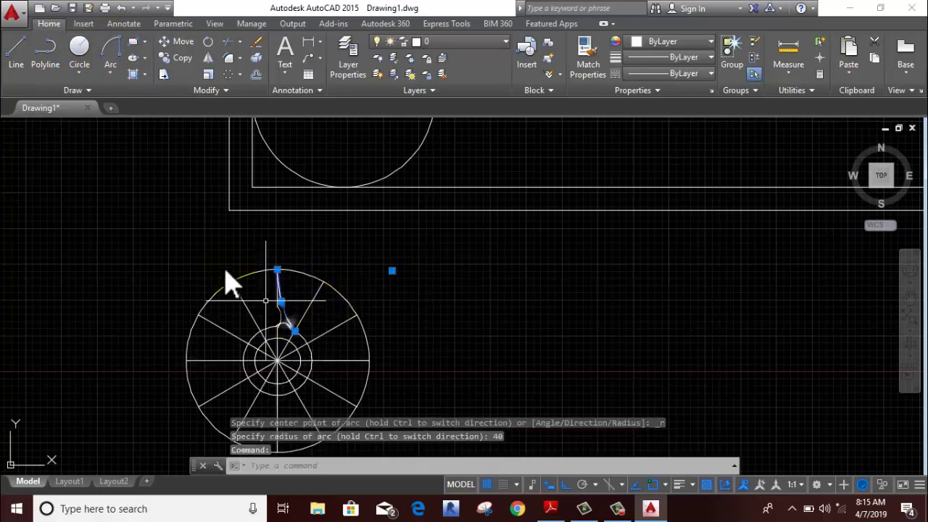
Mirror the R40 arc across the vertical spoke, keeping the original, to form a star tip
click(207, 59)
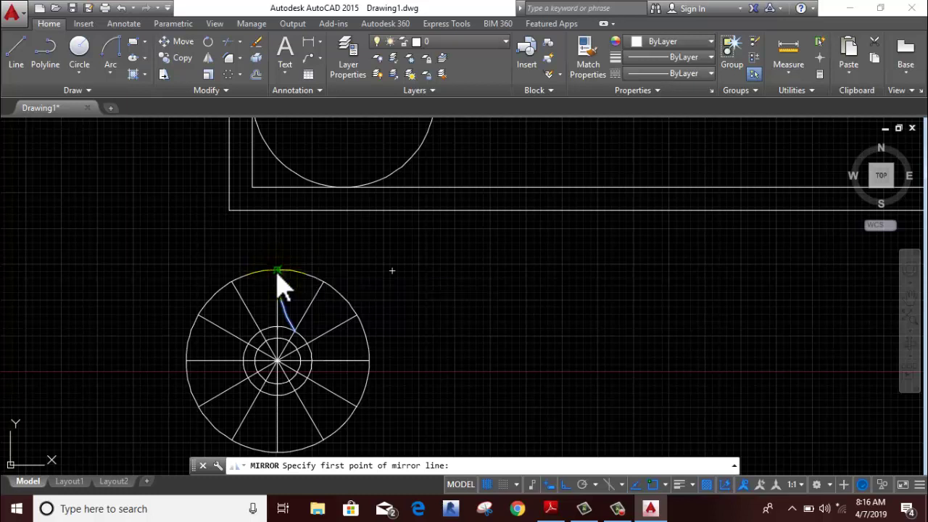
click(277, 272)
click(281, 232)
key(Return)
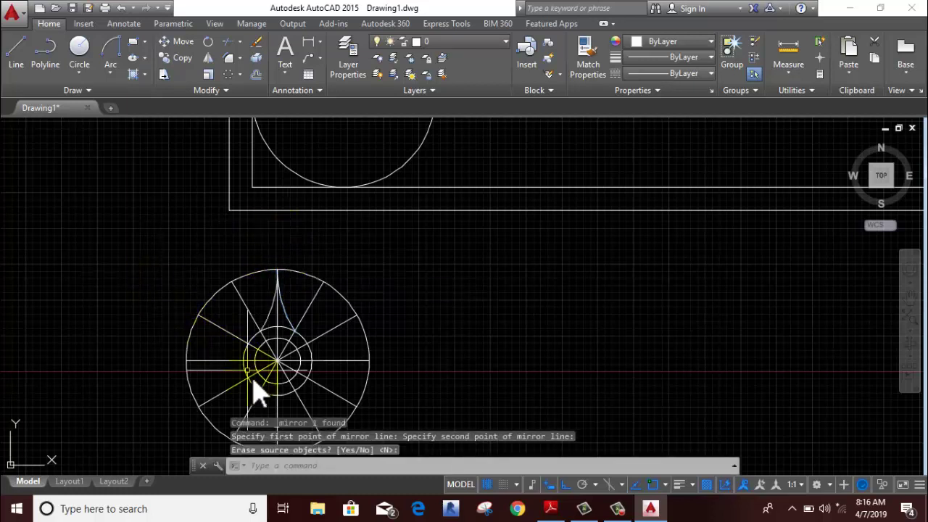
Explode the spoke polar array into separate lines with X
click(288, 366)
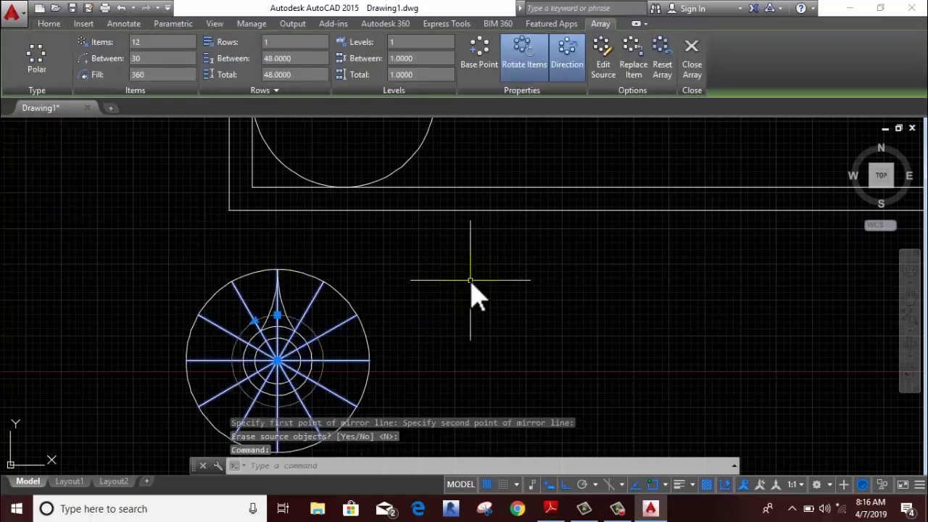
text(x)
key(Return)
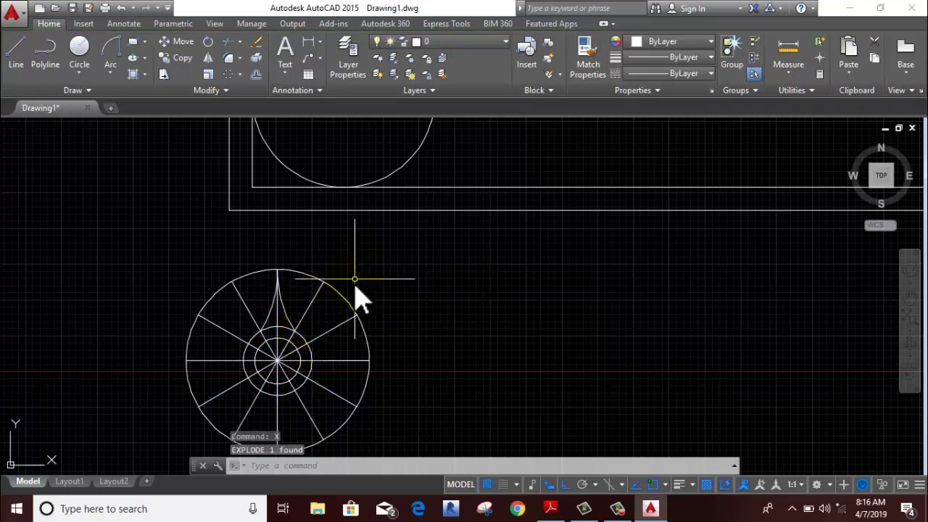
Trim spoke and inner-circle segments around the centre and beside the top star tip
click(227, 44)
key(Return)
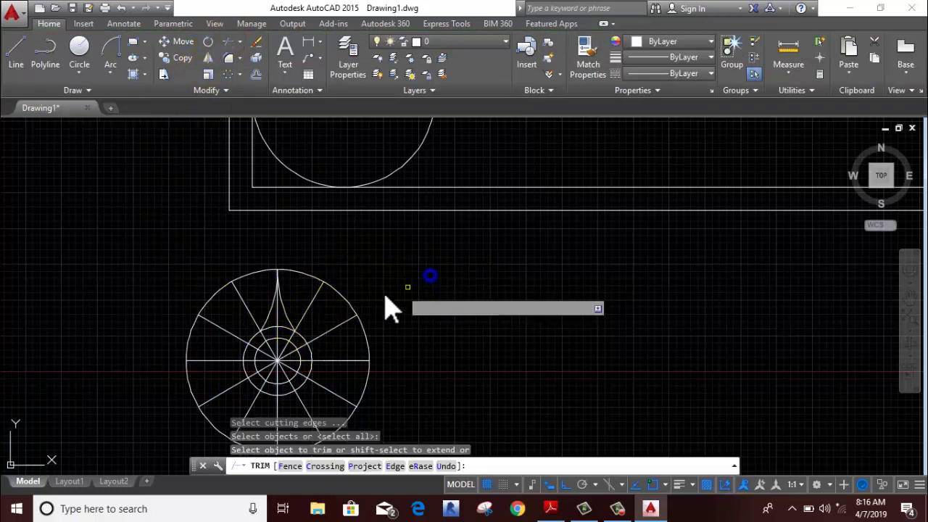
click(312, 316)
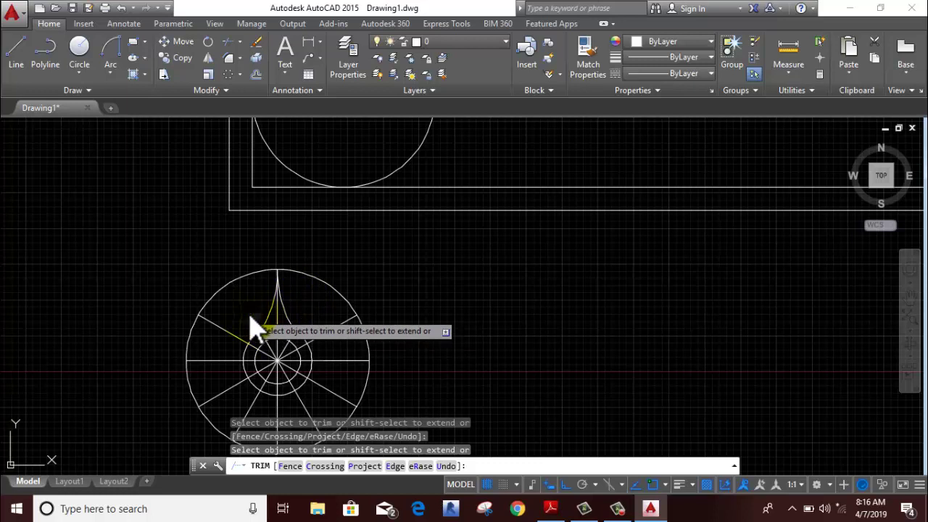
click(262, 355)
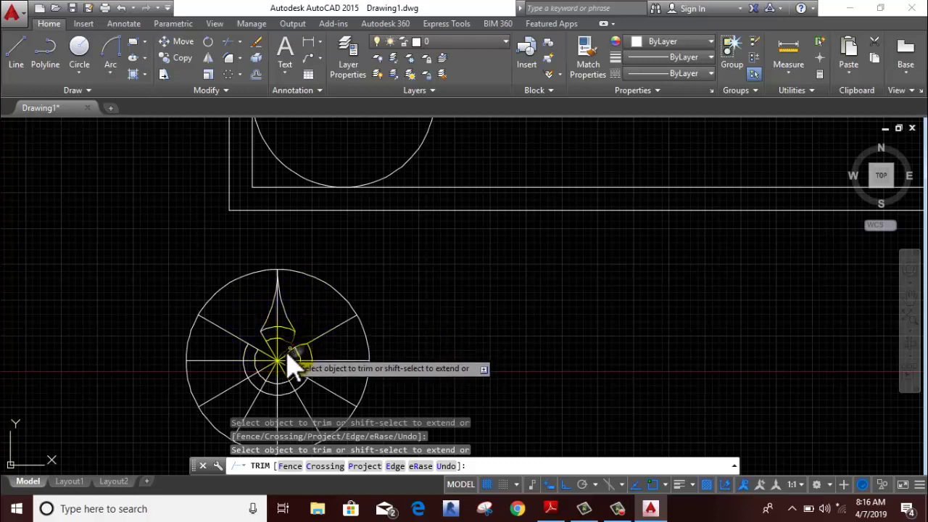
click(292, 354)
click(265, 377)
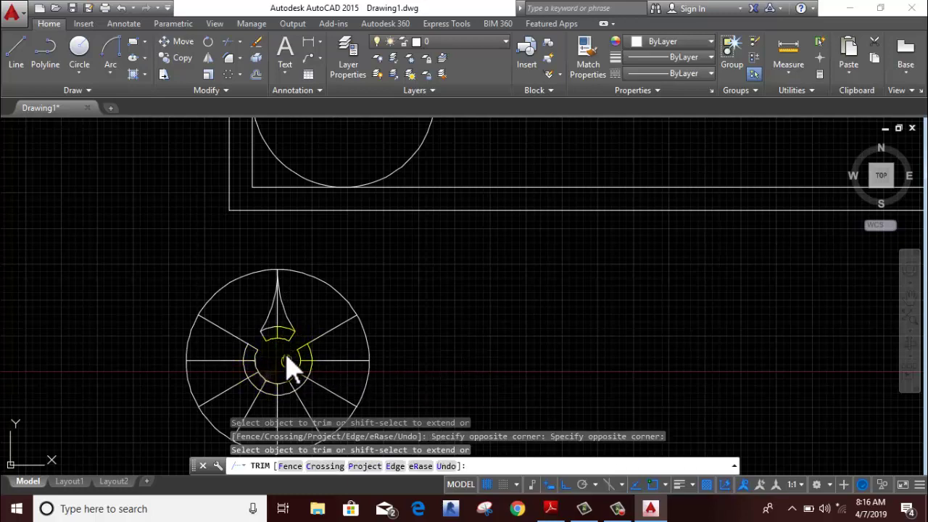
middle_drag(290, 366, 296, 317)
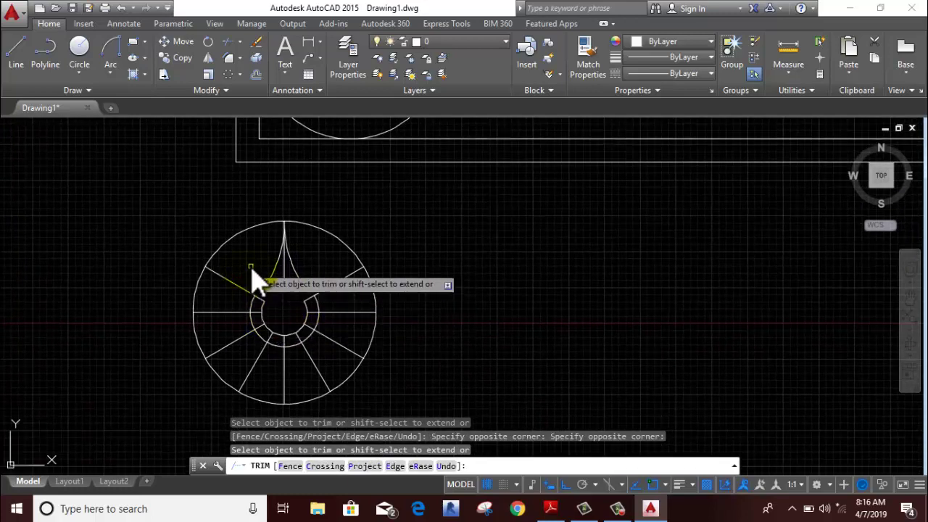
click(255, 271)
click(229, 295)
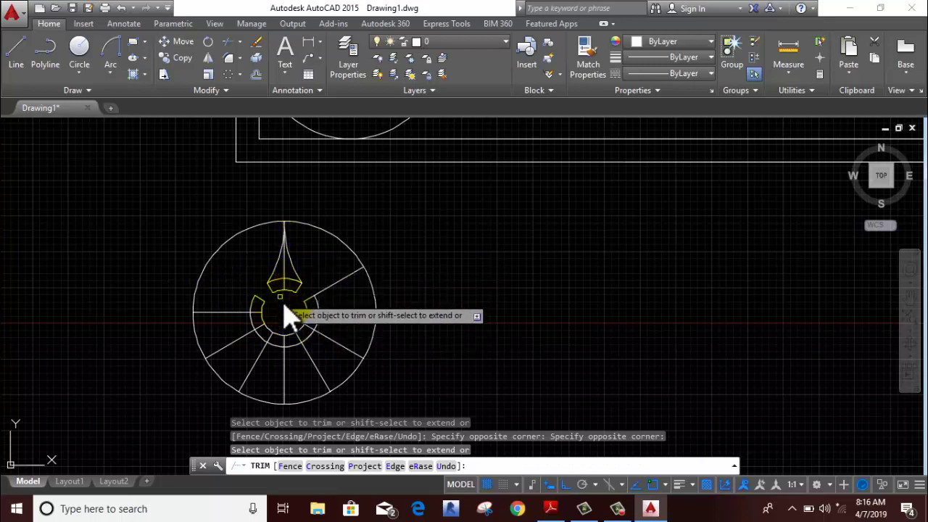
click(558, 512)
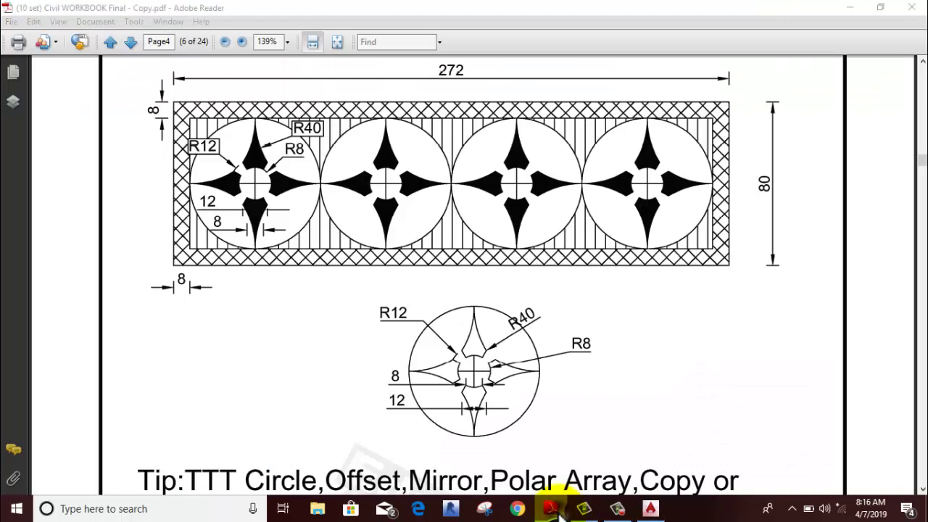
click(559, 512)
Trim the remaining segments inside one more crossing window and end Trim
click(345, 252)
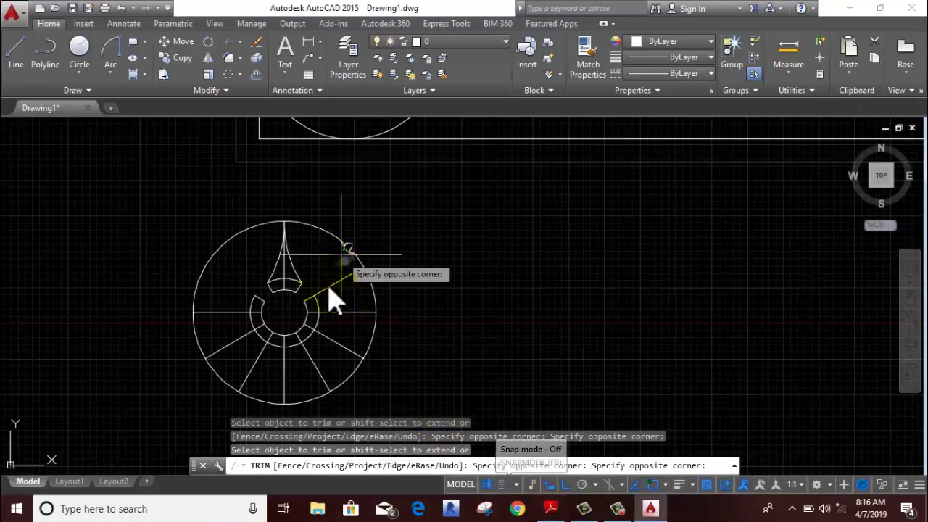
click(323, 362)
right_click(408, 274)
click(428, 280)
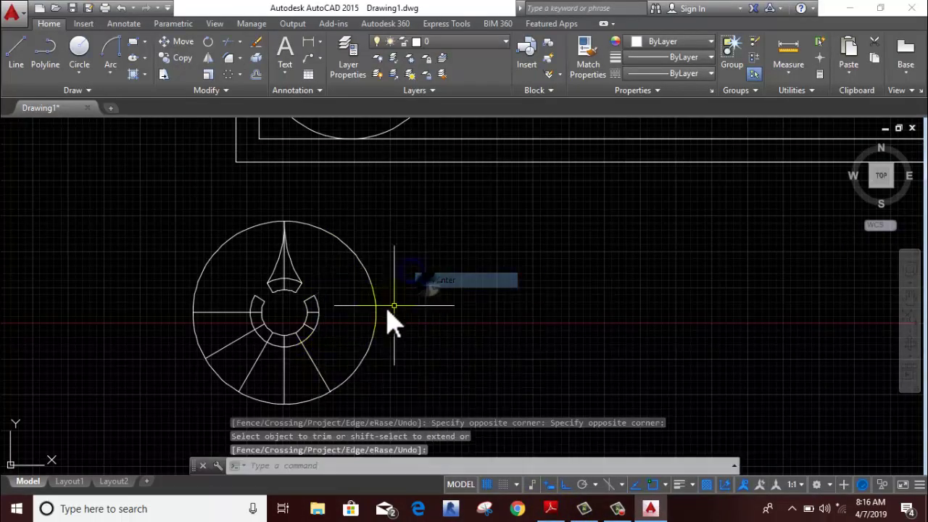
Erase the inner arcs, centre line and leftover spokes
click(346, 297)
click(308, 355)
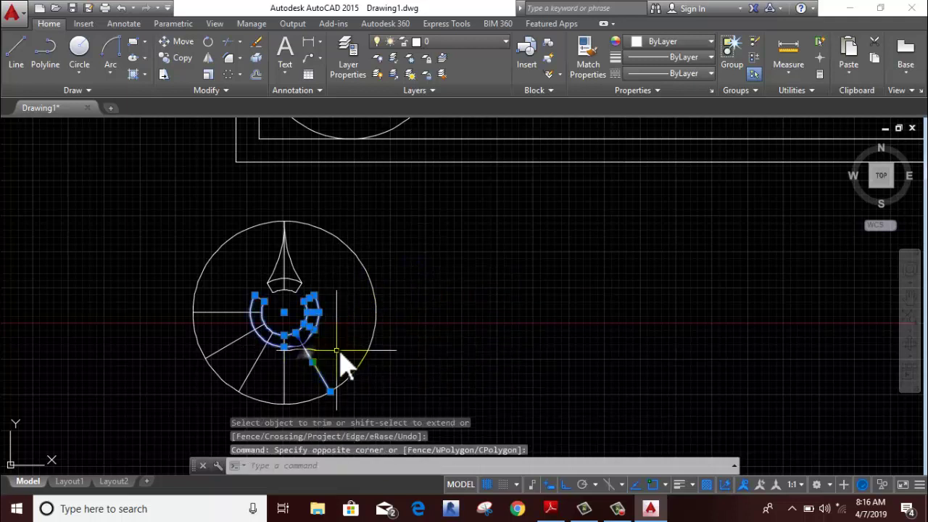
click(336, 352)
click(243, 369)
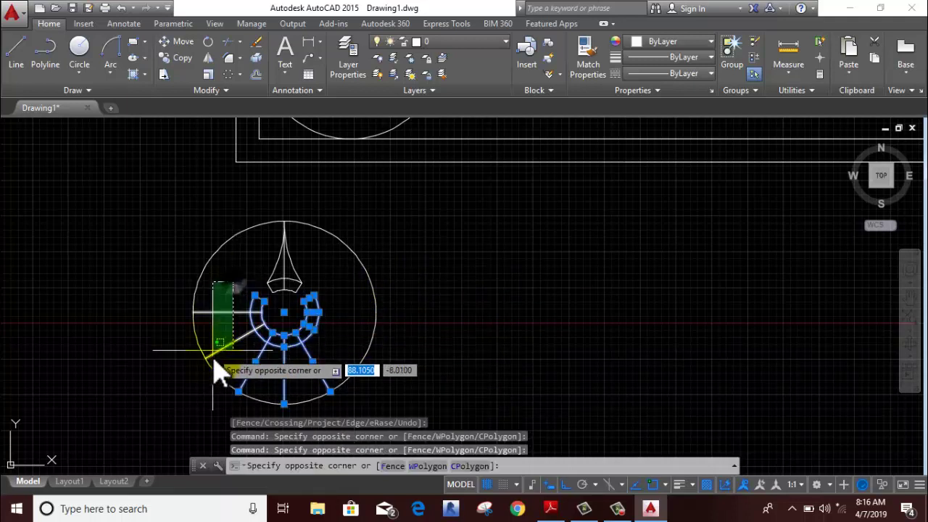
click(216, 367)
right_click(496, 227)
click(529, 267)
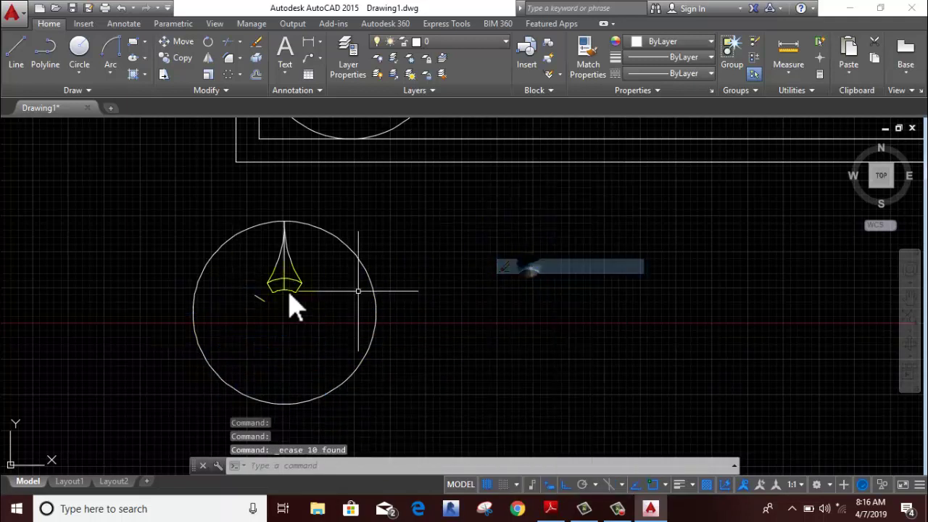
Delete the last stray segment and the centre vertical line, leaving one star tip
scroll(262, 287, up, 2)
click(236, 298)
right_click(239, 297)
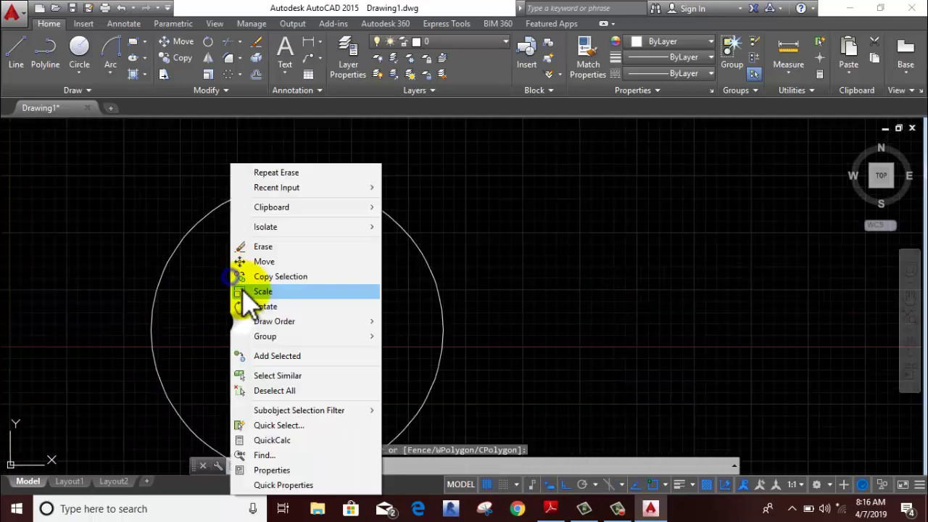
click(264, 246)
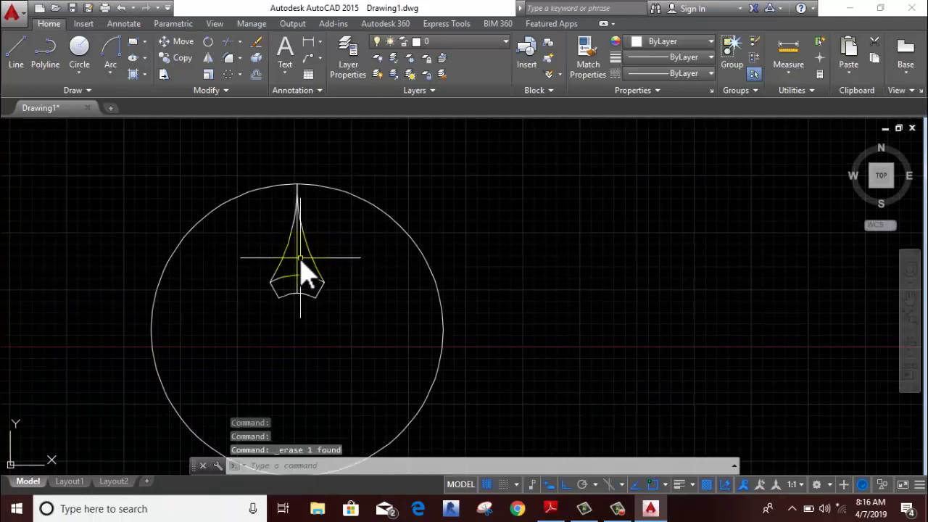
right_click(496, 197)
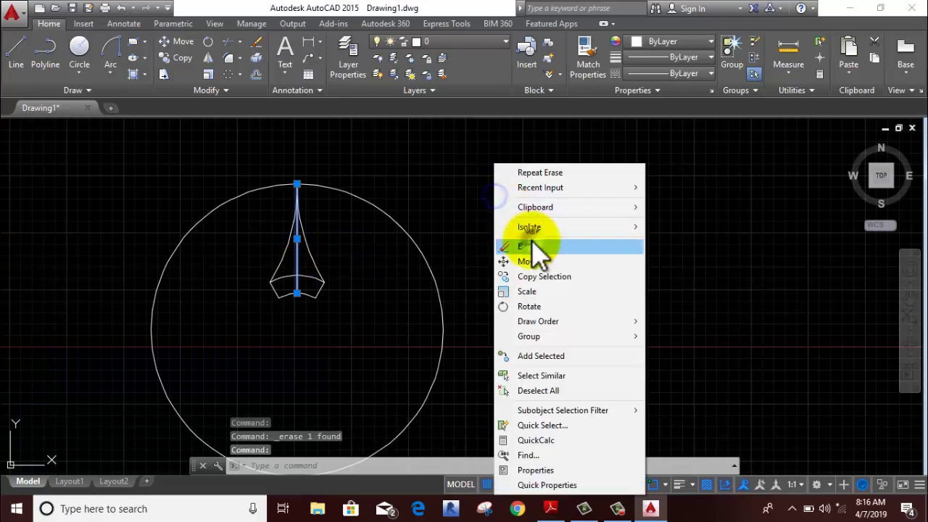
click(534, 244)
scroll(551, 363, down, 2)
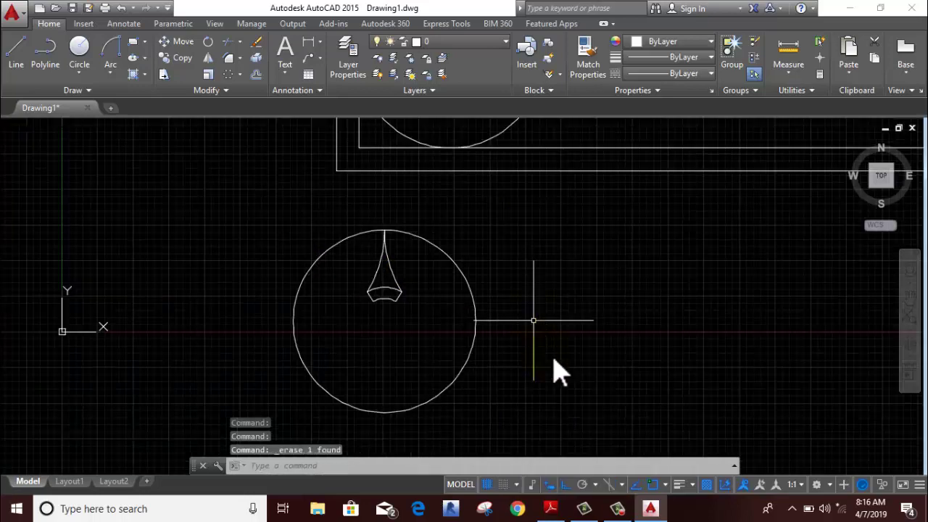
click(553, 509)
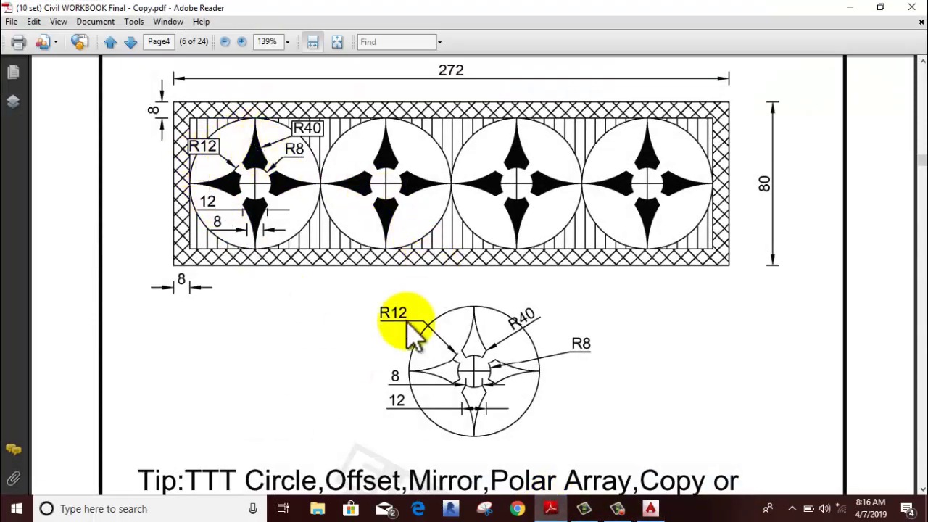
Select the star tip outline and polar-array it into 4 points around the circle centre
click(551, 511)
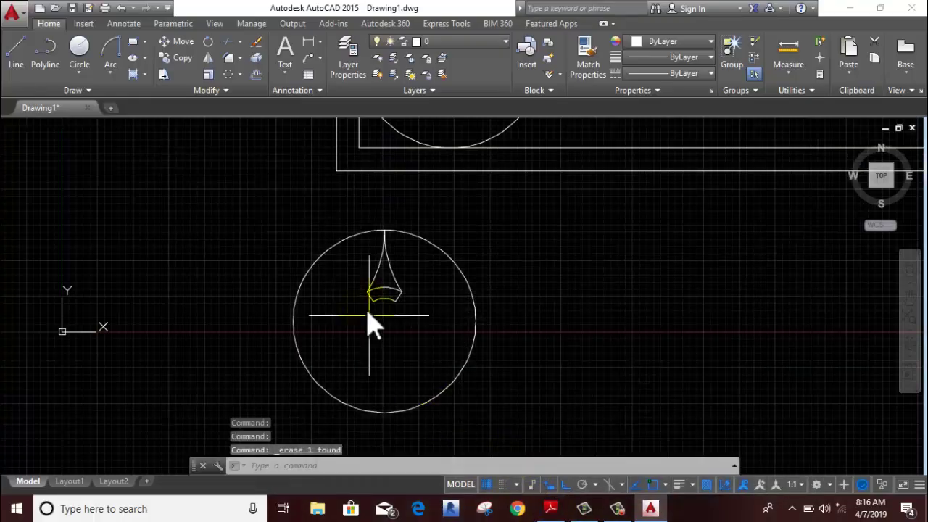
scroll(388, 297, up, 3)
click(388, 304)
right_click(572, 255)
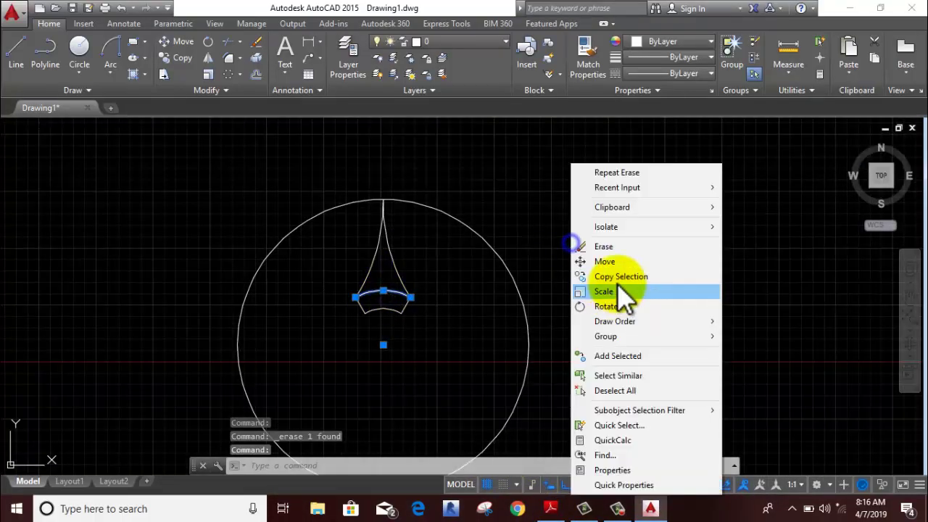
click(611, 250)
click(428, 247)
click(336, 331)
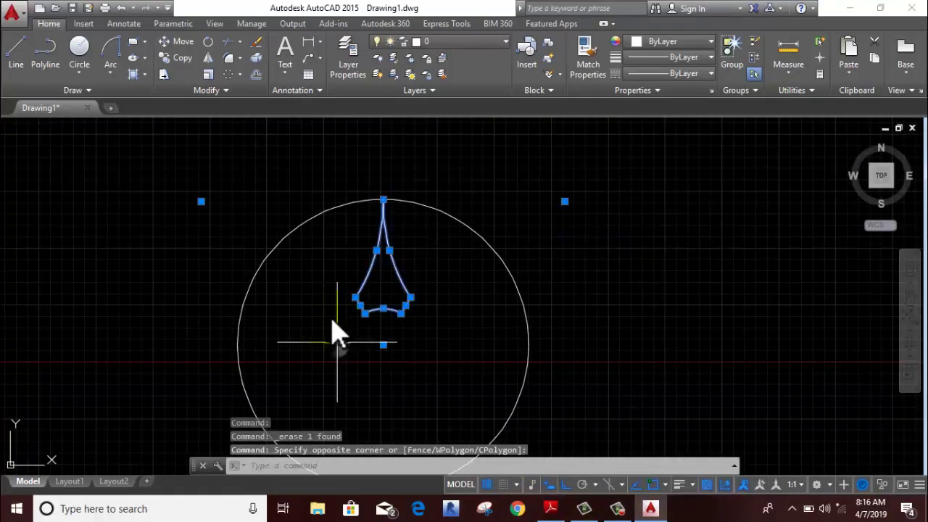
scroll(330, 304, down, 3)
click(229, 76)
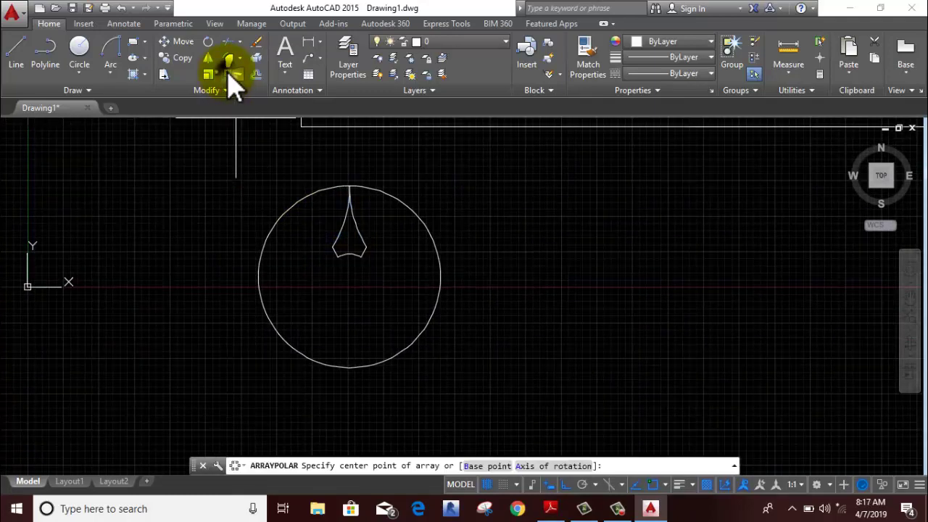
click(350, 286)
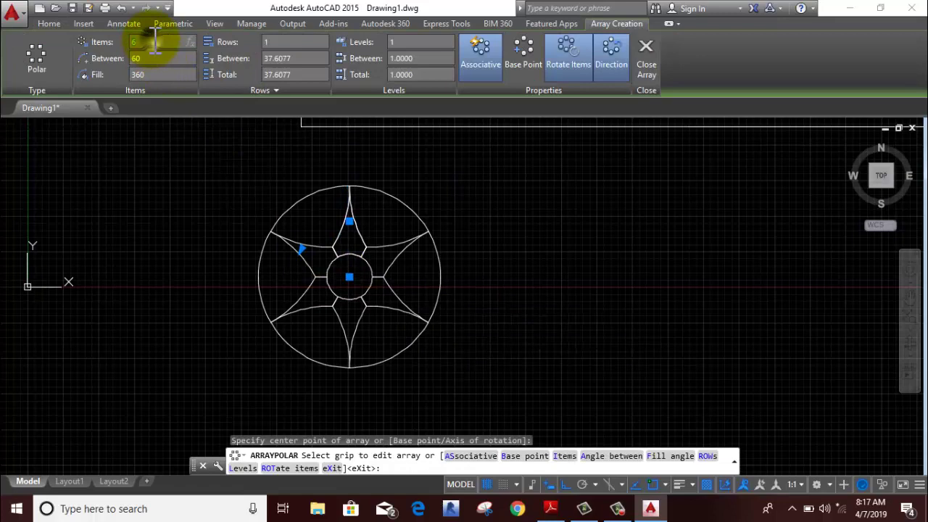
text(4)
key(Return)
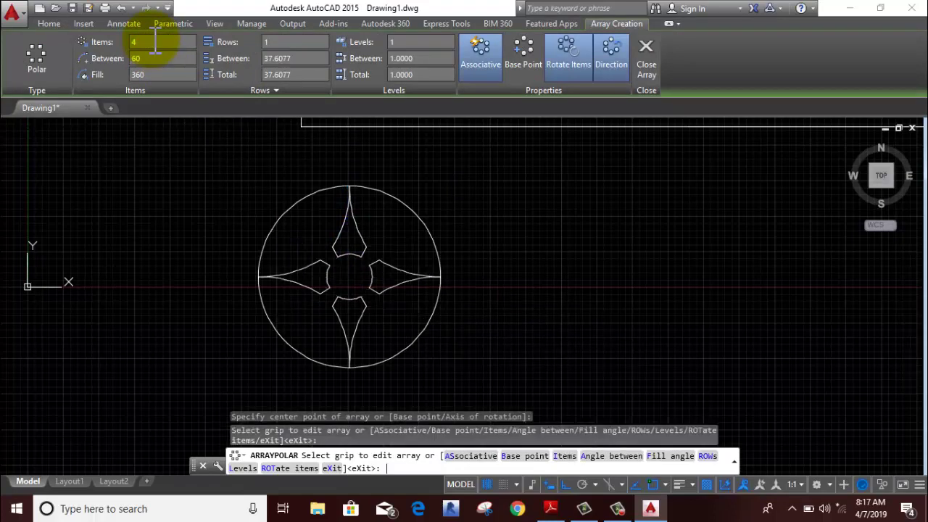
key(Return)
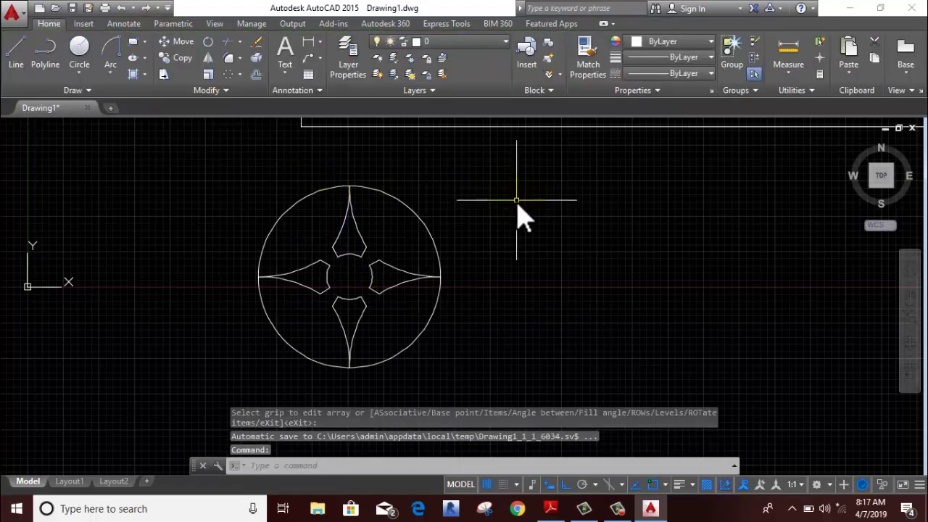
Delete the spare circle inside the rectangle
scroll(516, 200, down, 2)
middle_drag(498, 238, 470, 263)
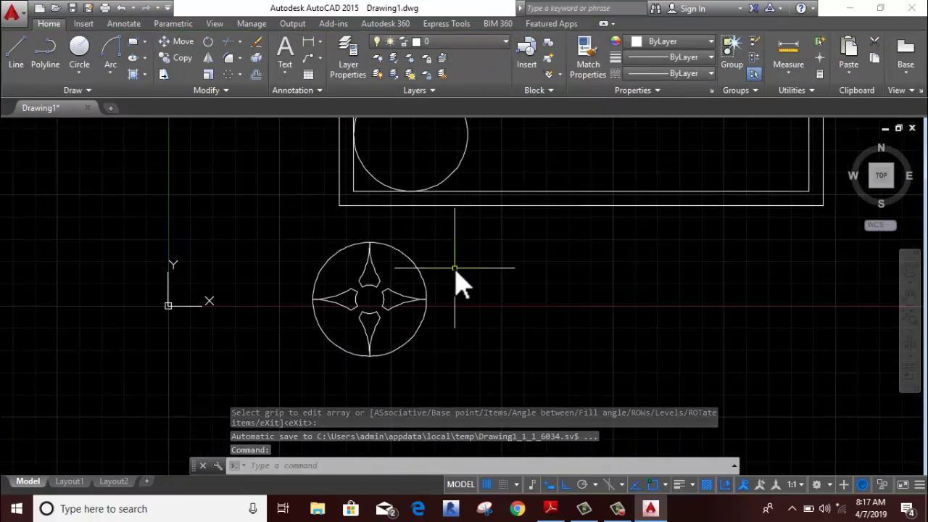
middle_drag(439, 305, 425, 310)
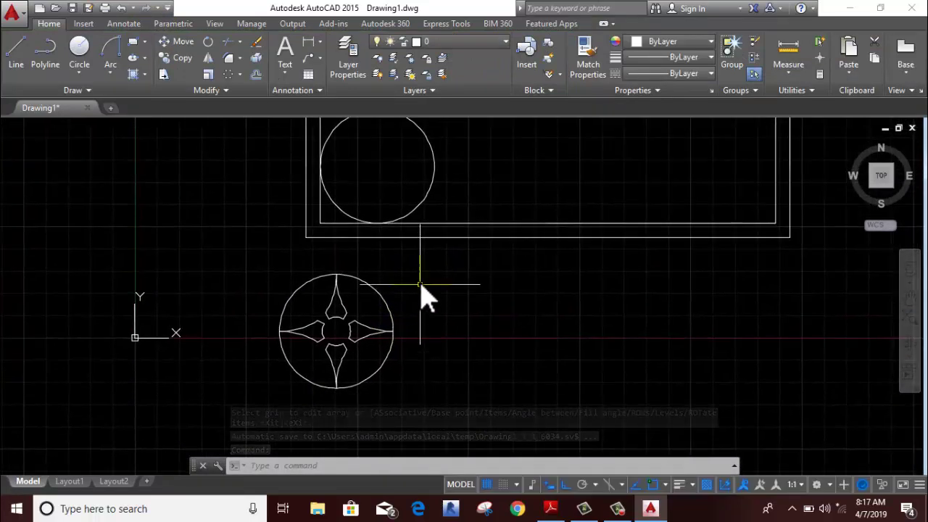
click(419, 292)
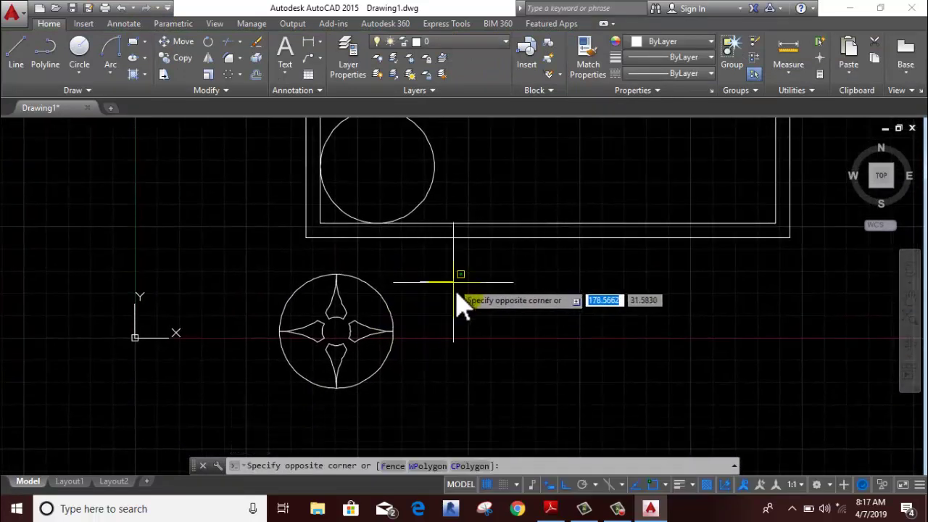
click(464, 303)
click(464, 153)
right_click(471, 161)
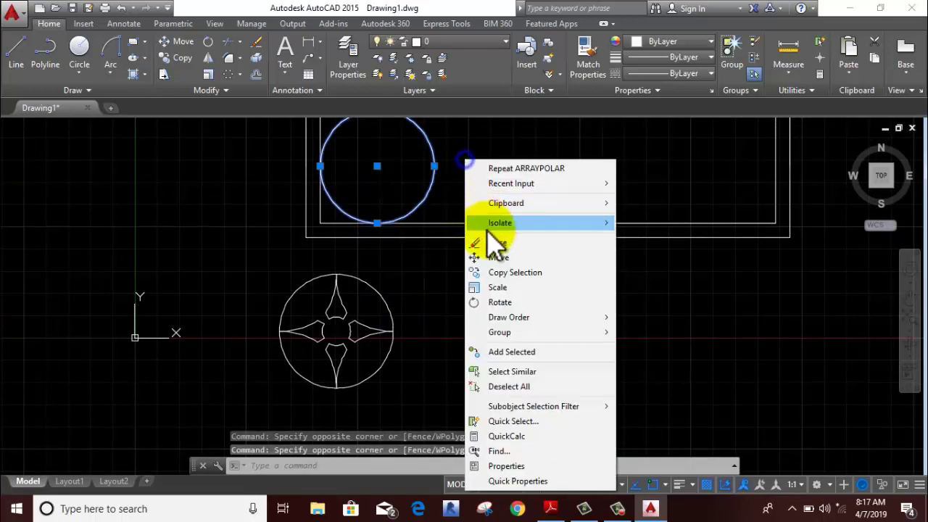
click(498, 241)
Copy the star circle into the rectangle, placing the first two copies from the left inner edge
click(436, 305)
click(213, 406)
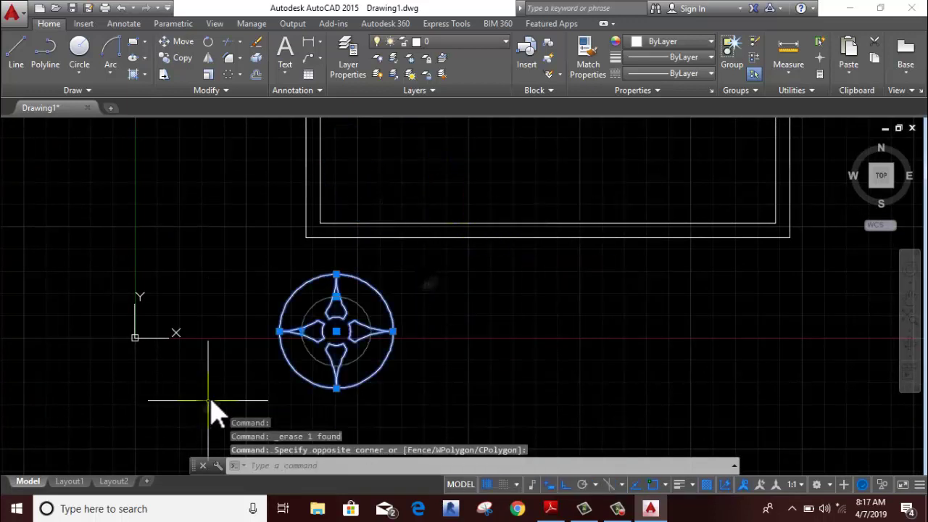
middle_drag(236, 289, 209, 323)
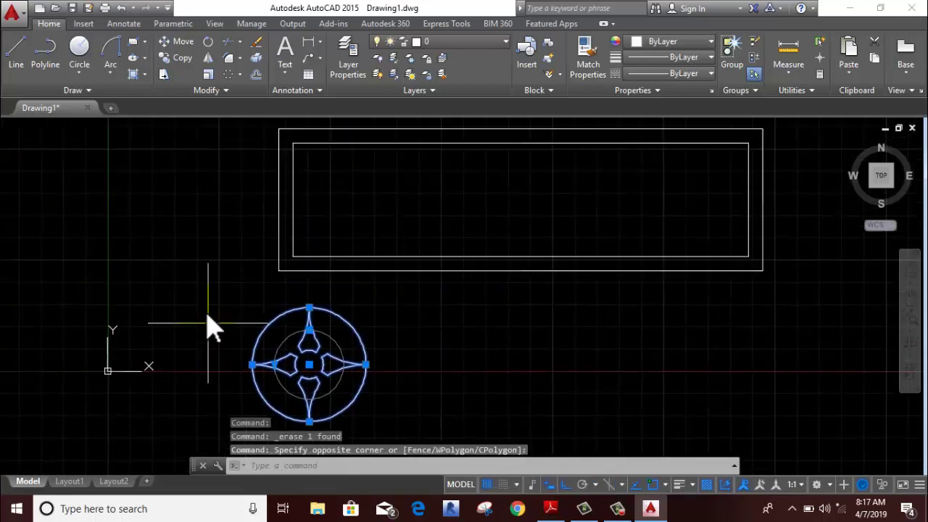
click(178, 58)
click(252, 366)
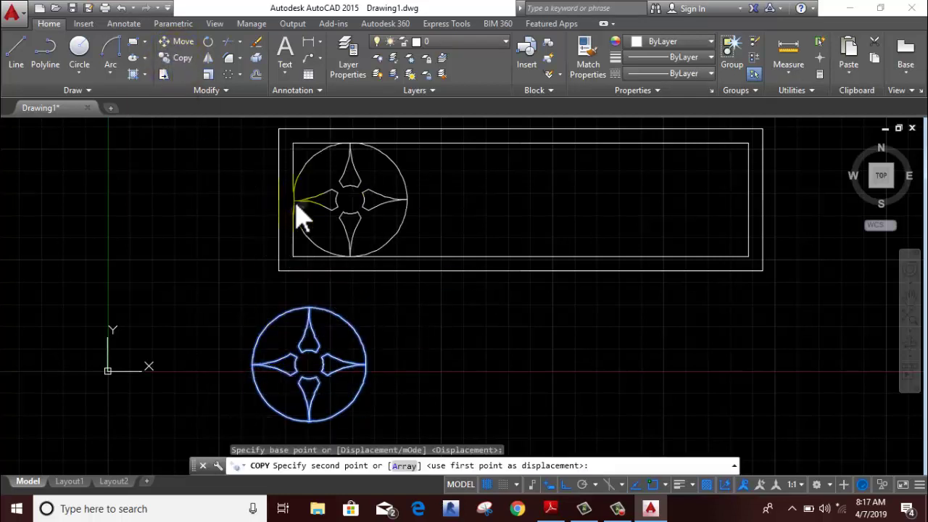
click(294, 201)
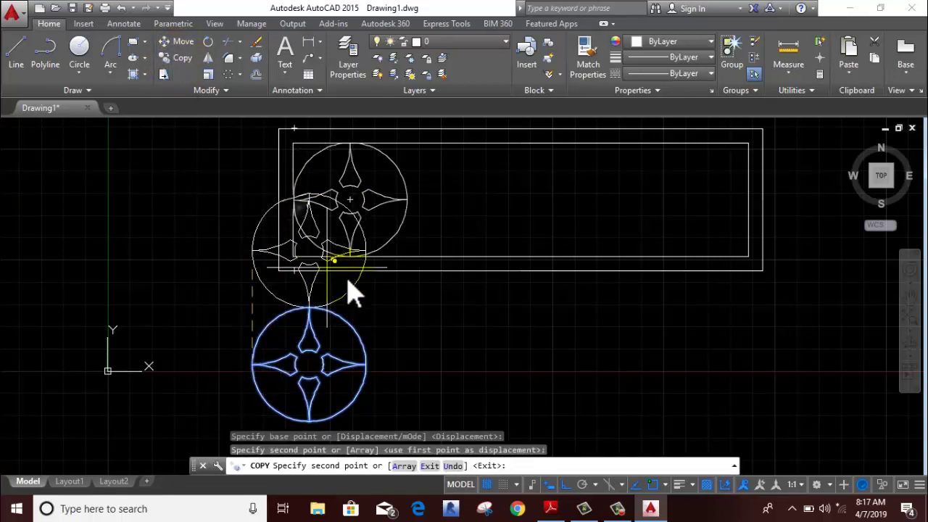
click(567, 484)
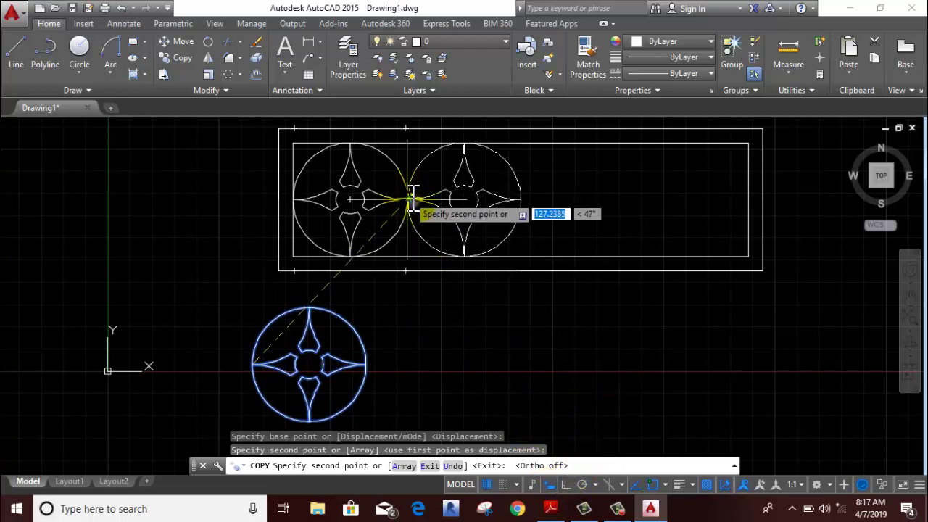
click(408, 198)
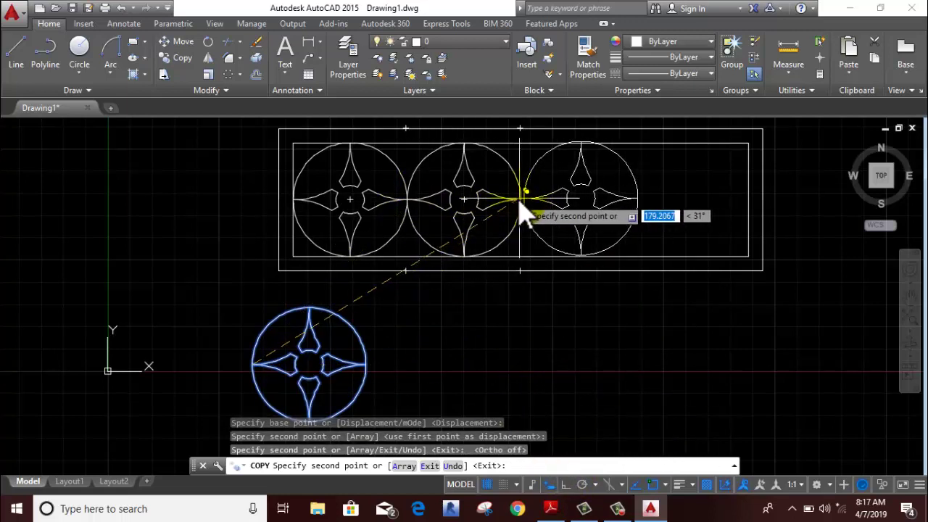
Place the third and fourth star-circle copies, then check the layout against the reference PDF
scroll(523, 208, up, 2)
scroll(529, 207, up, 3)
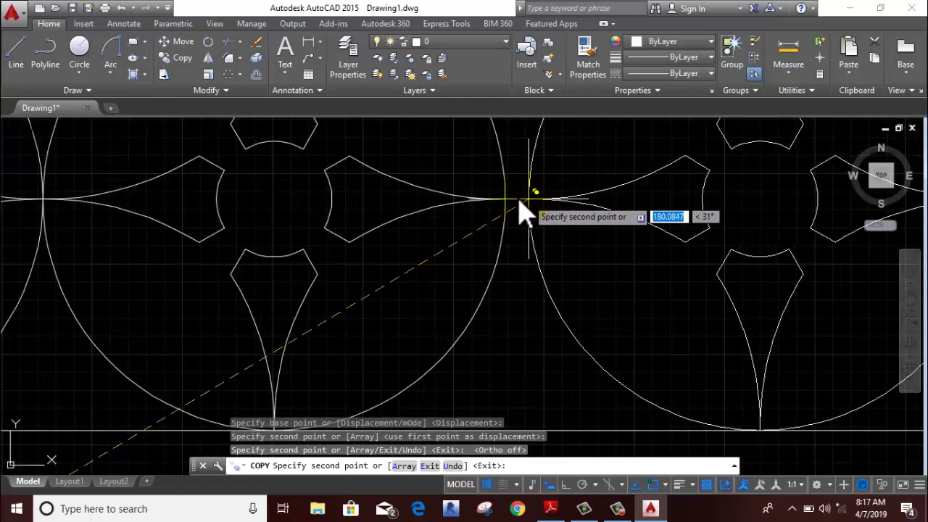
click(507, 199)
scroll(417, 282, down, 2)
scroll(501, 283, down, 3)
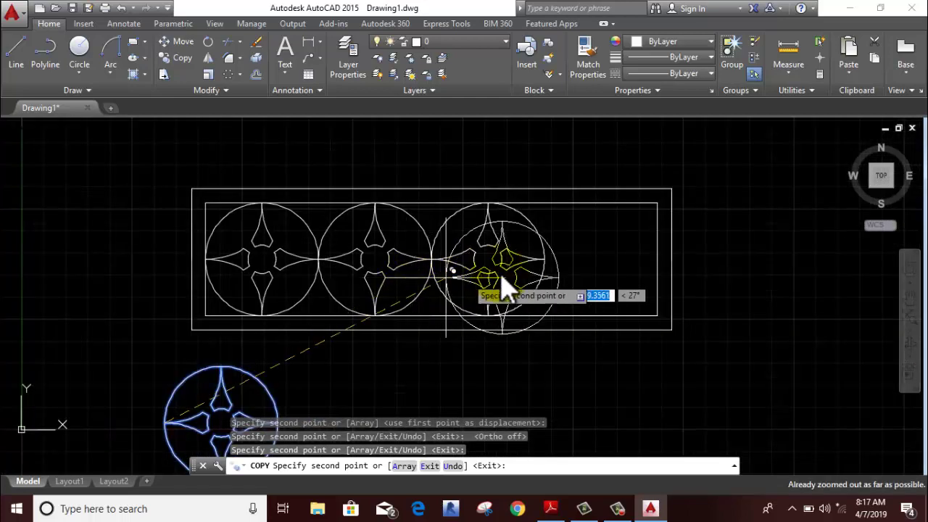
click(547, 274)
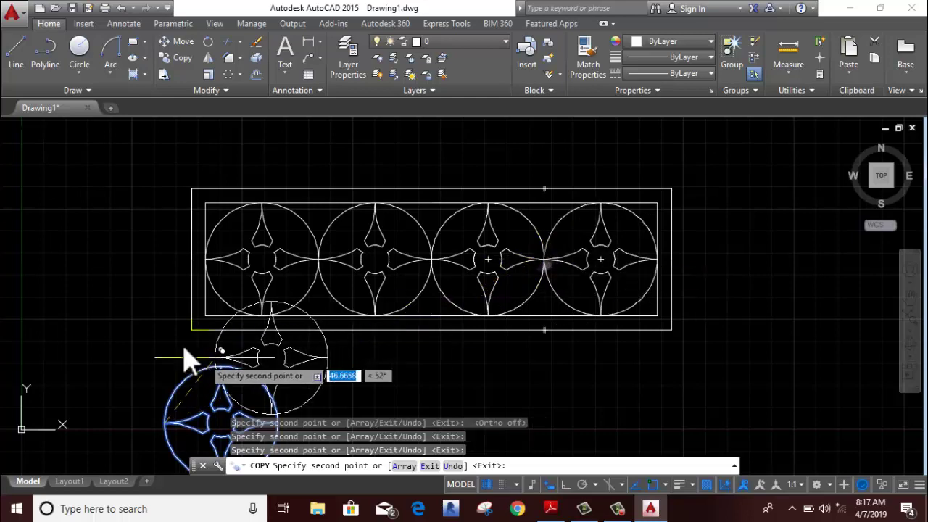
right_click(163, 224)
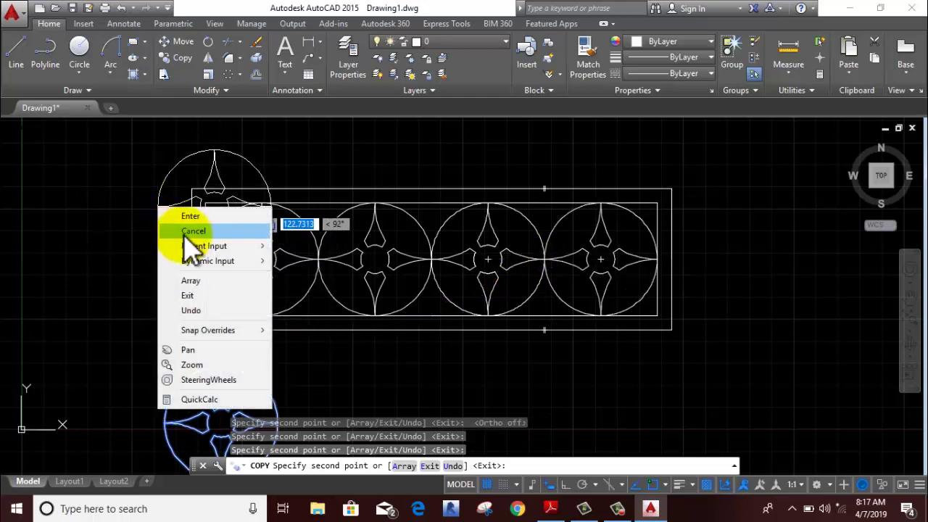
click(192, 232)
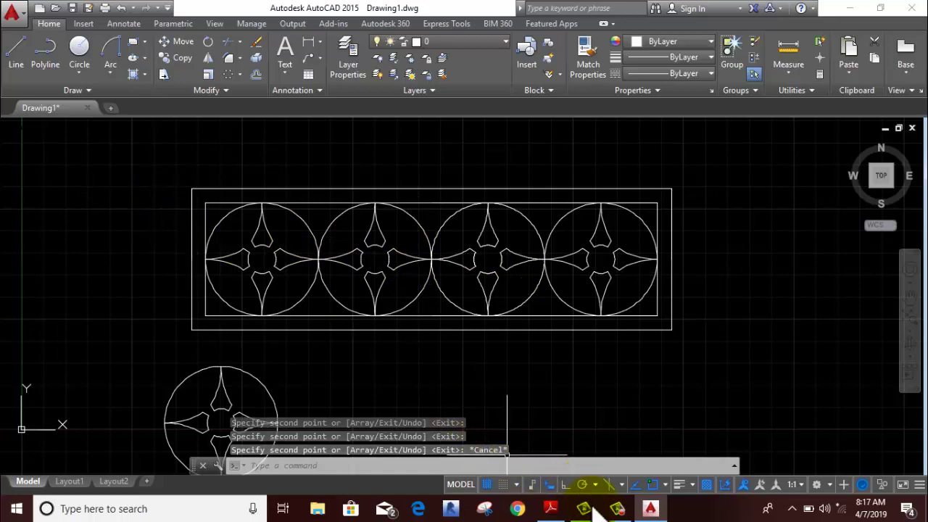
click(551, 510)
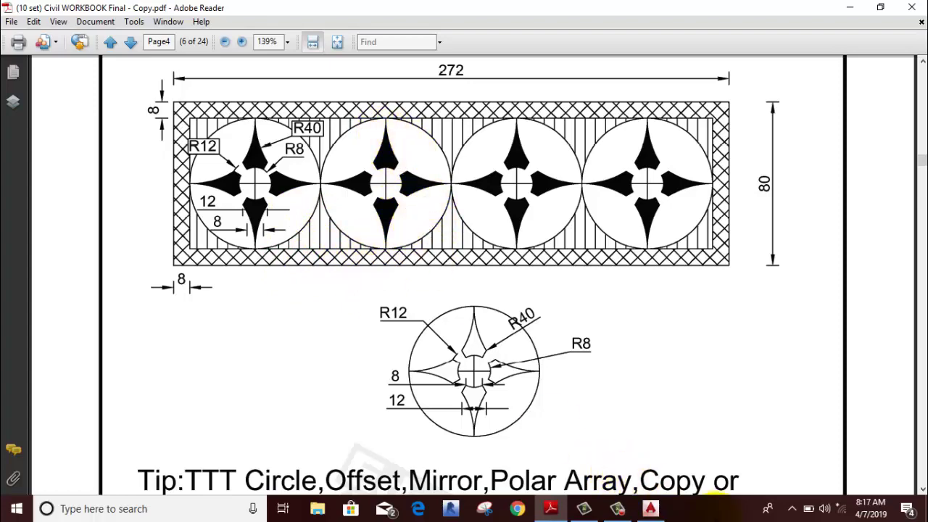
click(649, 508)
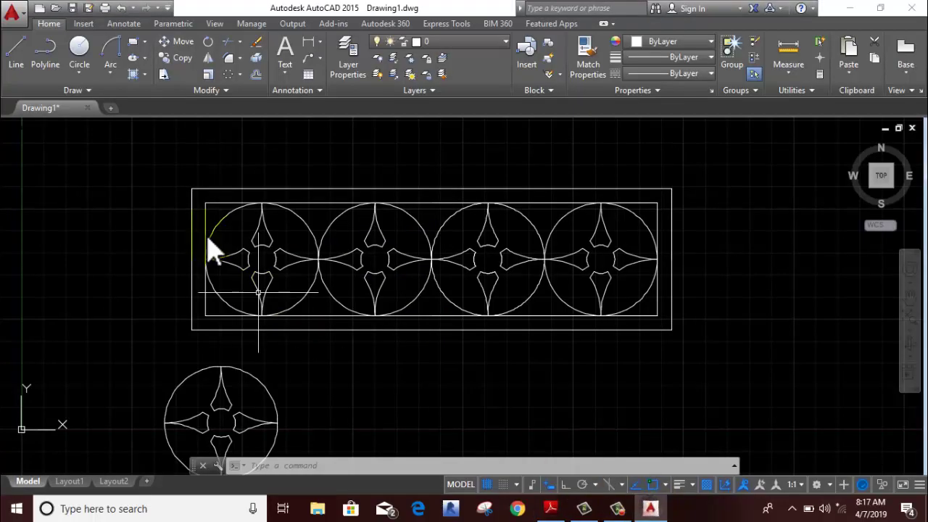
Try an ANSI37 crosshatch on the border band, then undo it and cancel hatching
click(149, 73)
click(157, 124)
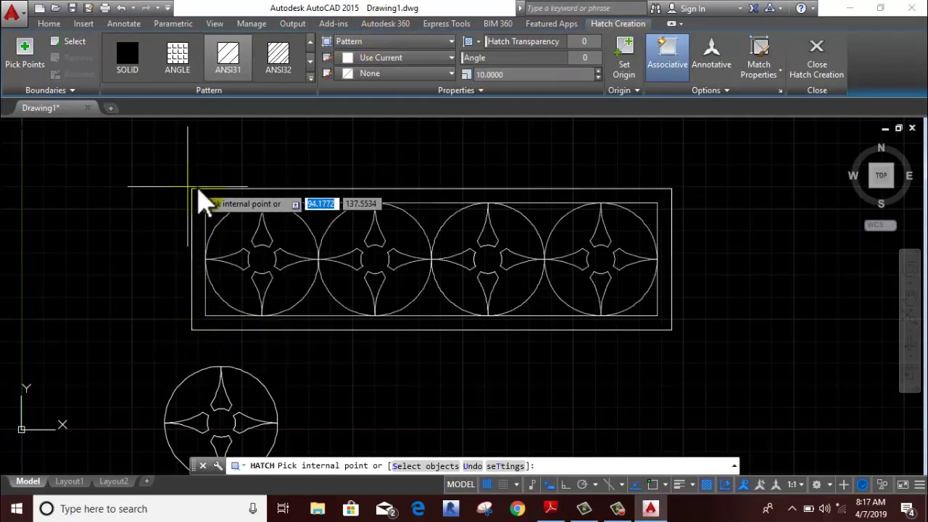
scroll(207, 200, up, 2)
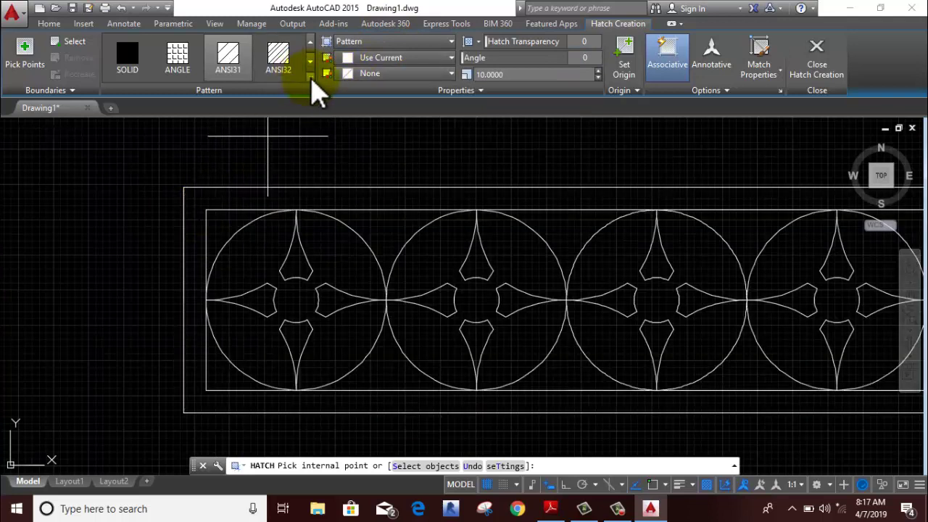
click(311, 79)
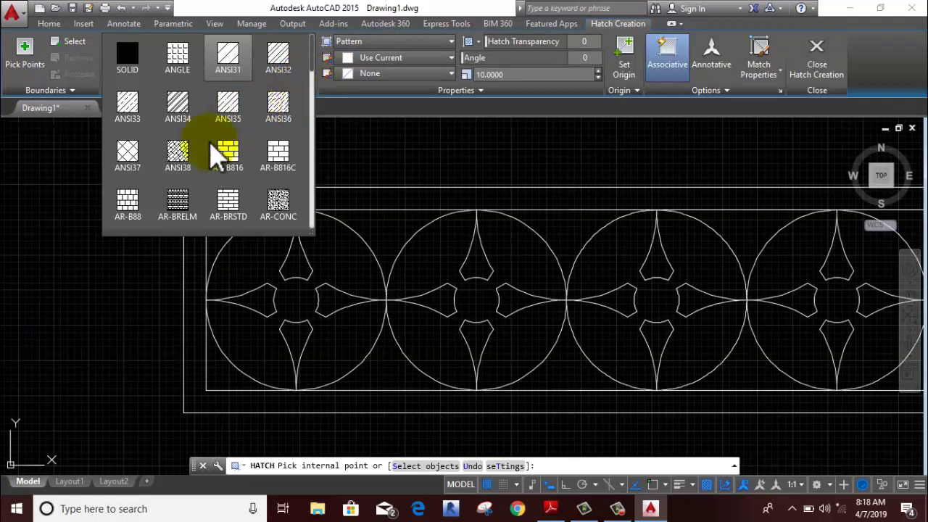
click(127, 156)
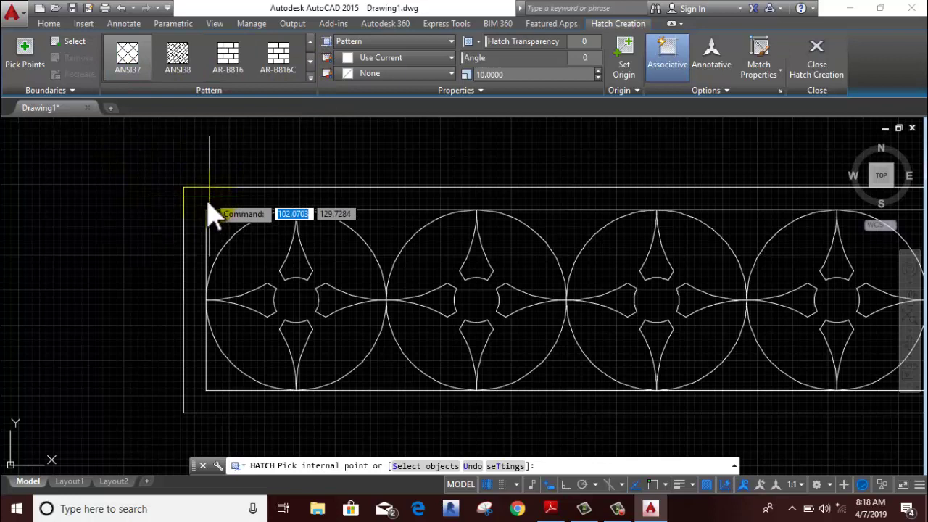
click(163, 261)
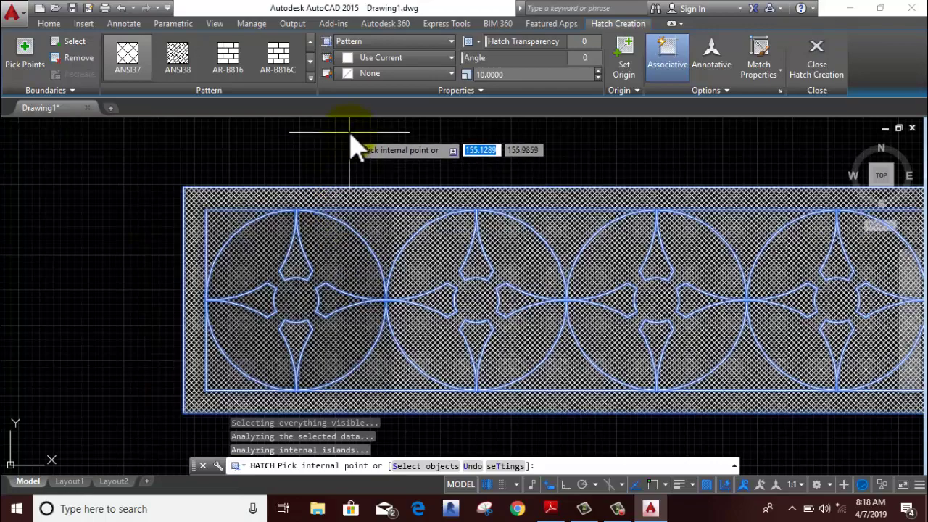
middle_drag(350, 145, 234, 138)
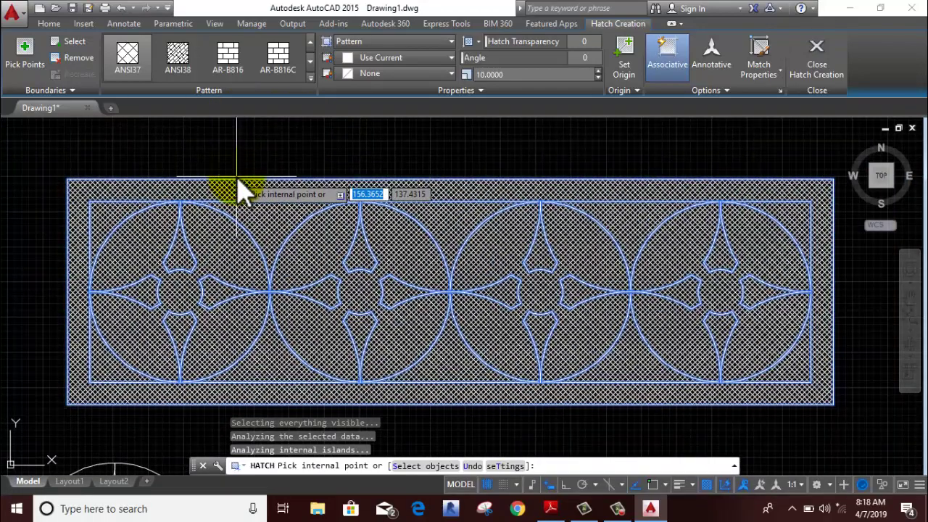
key(ctrl+z)
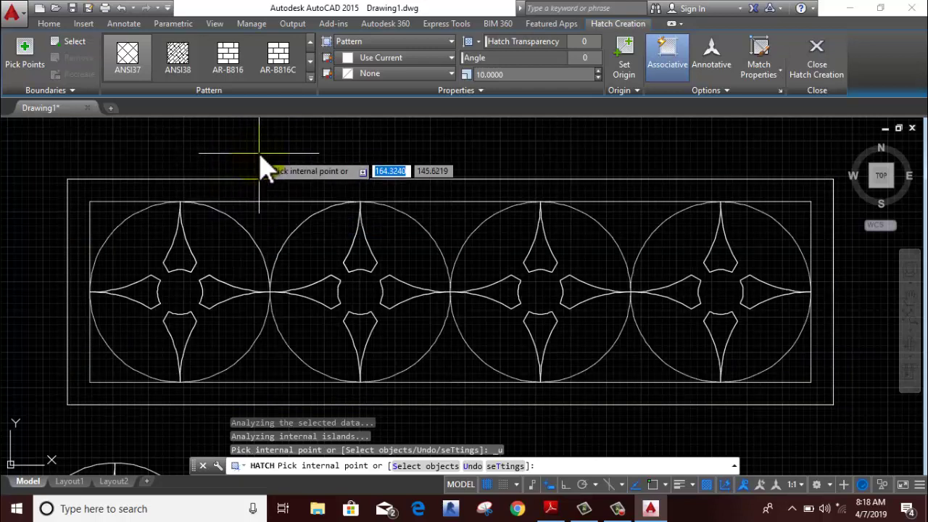
key(Escape)
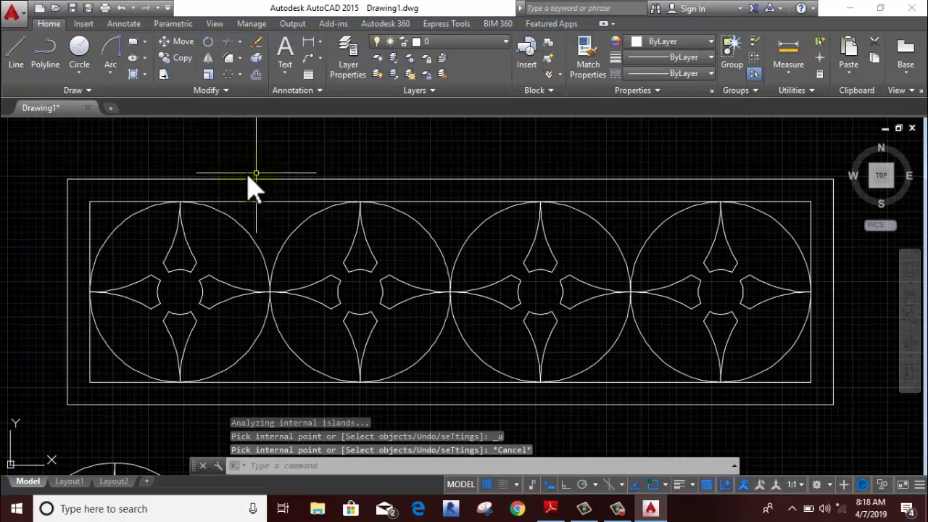
Start a new hatch set to Solid fill with colour White
click(146, 75)
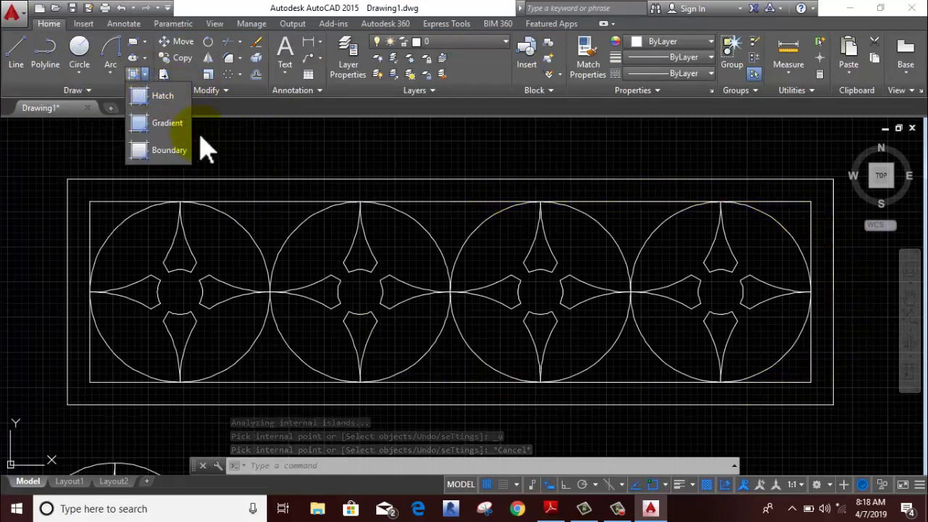
click(166, 106)
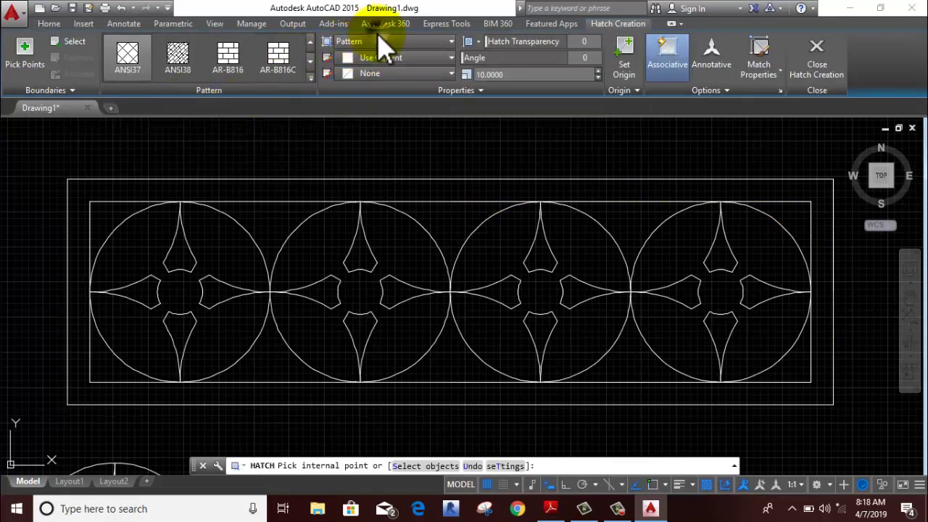
click(372, 42)
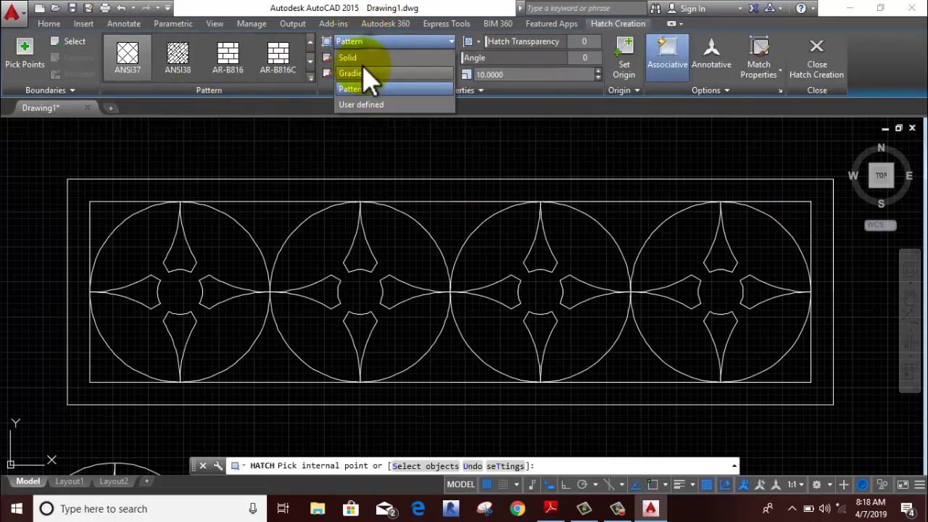
click(365, 57)
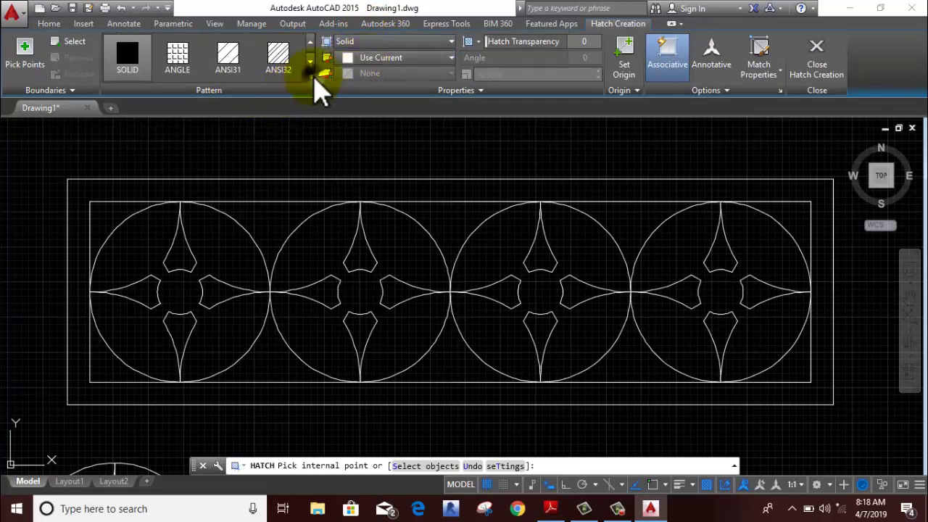
click(313, 79)
scroll(319, 81, down, 3)
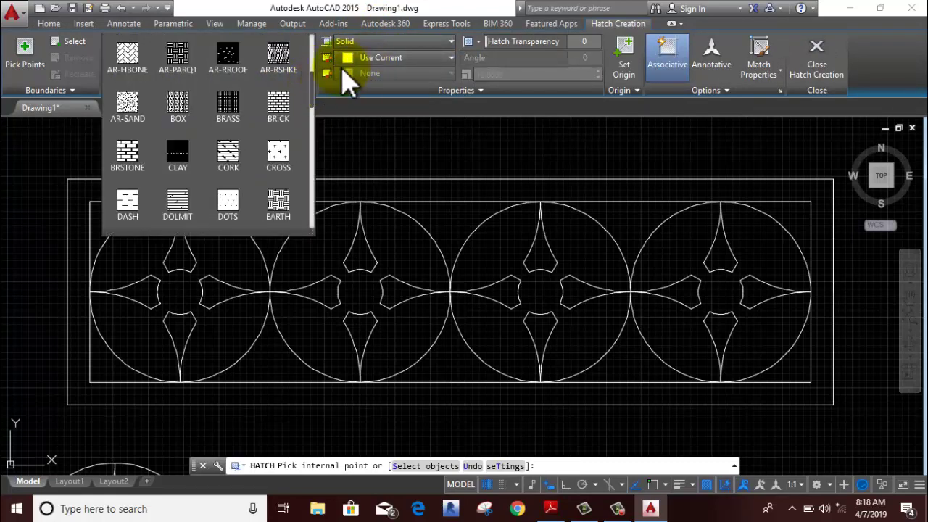
click(391, 58)
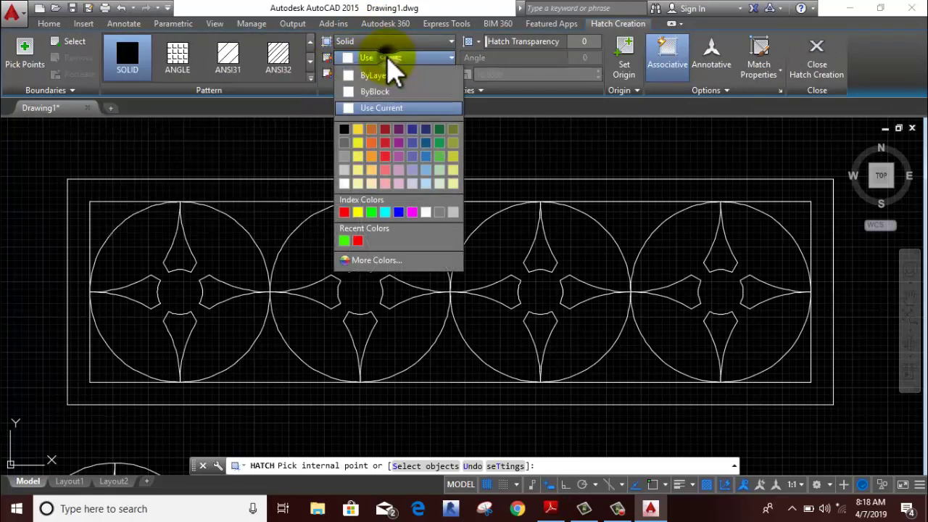
click(426, 213)
Fill the petals of the first and second stars with the white solid hatch
click(193, 264)
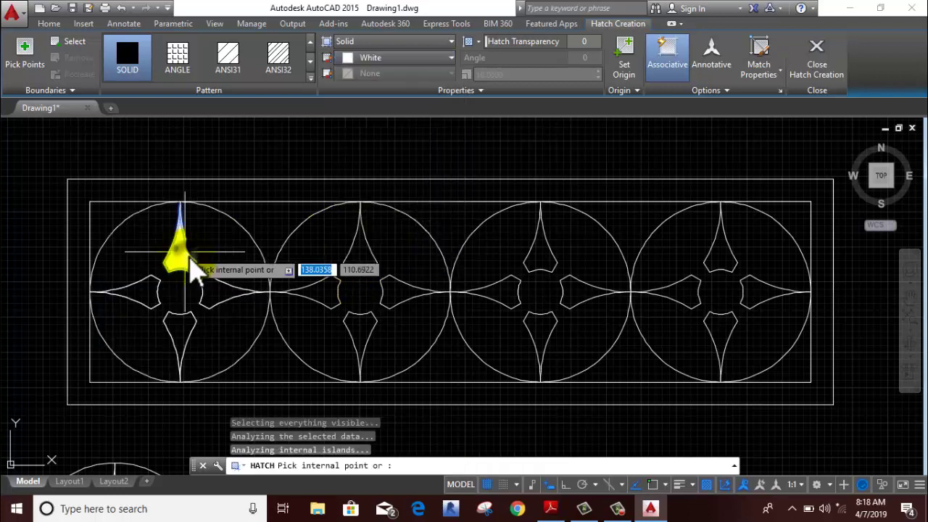
click(220, 292)
click(176, 335)
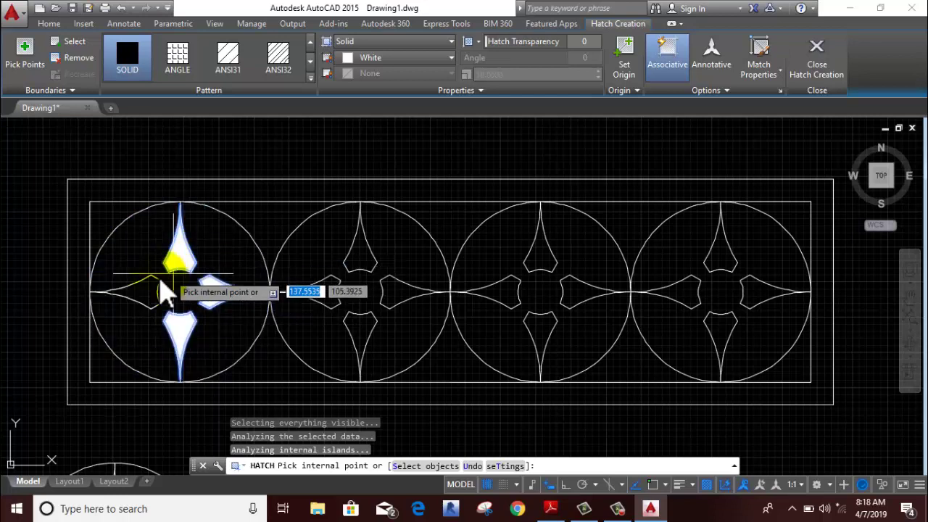
scroll(152, 305, up, 3)
scroll(149, 306, down, 3)
click(156, 305)
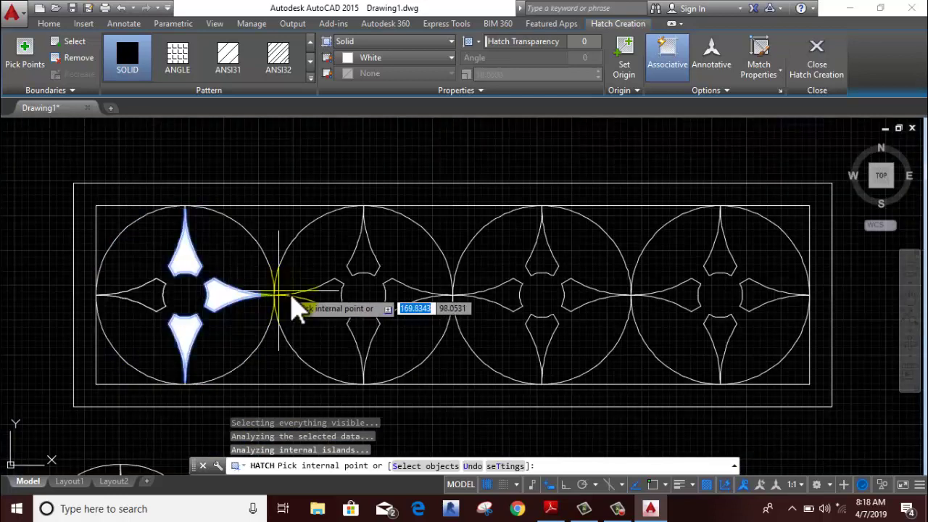
click(328, 308)
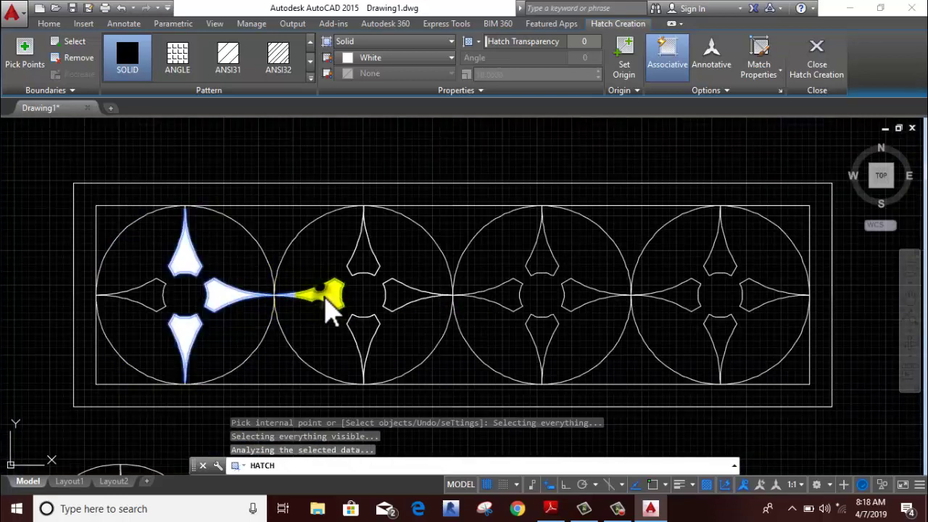
click(366, 265)
click(368, 339)
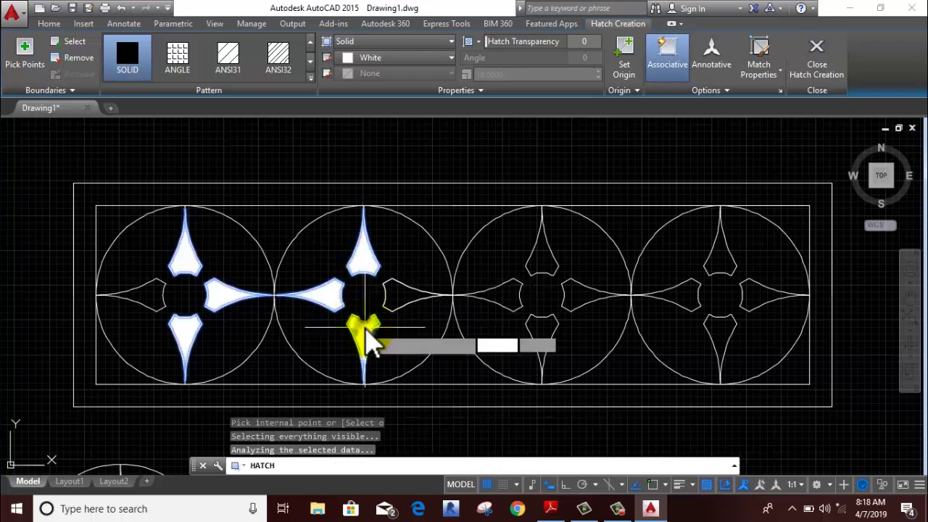
click(409, 308)
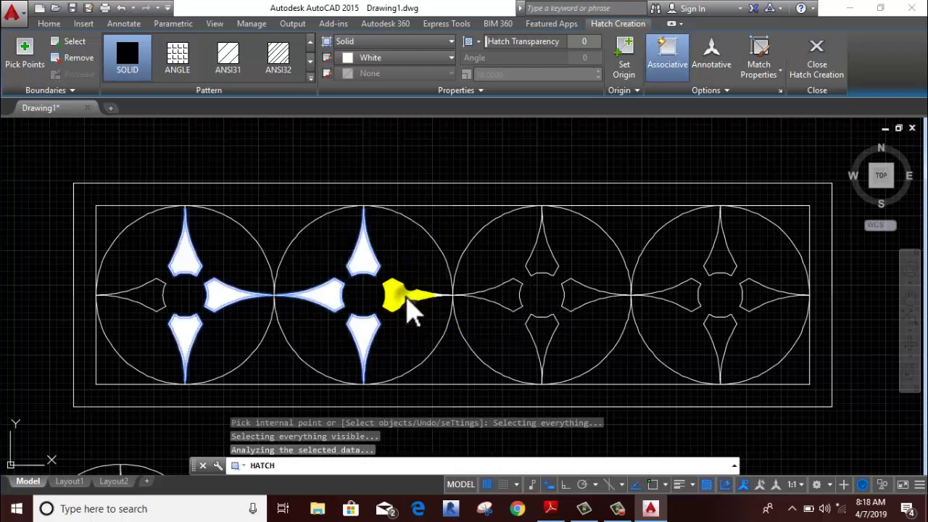
Fill all petals of the third and fourth stars and the first star's left petal
click(511, 305)
click(545, 274)
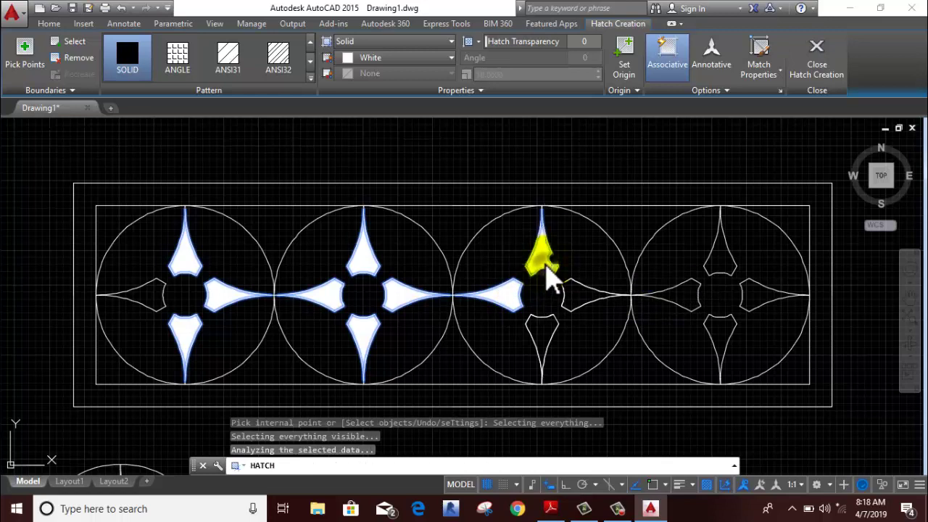
click(585, 309)
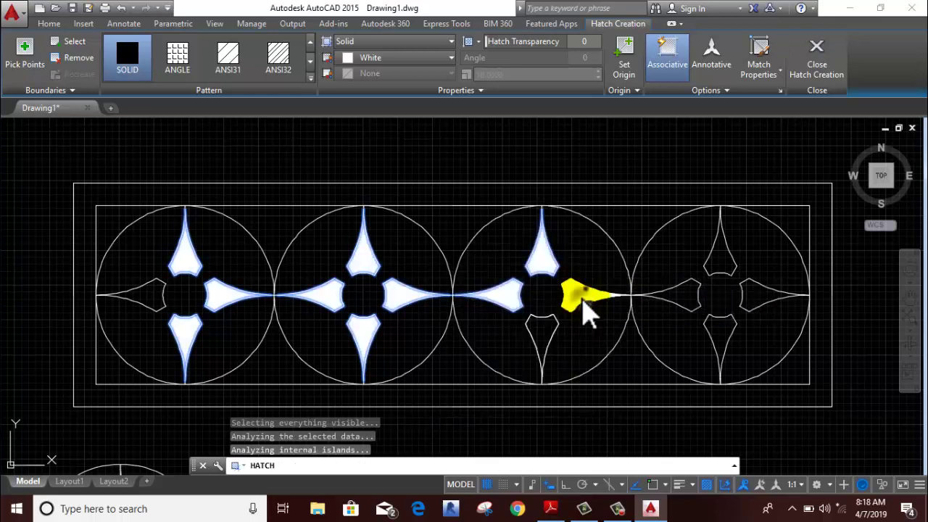
click(543, 352)
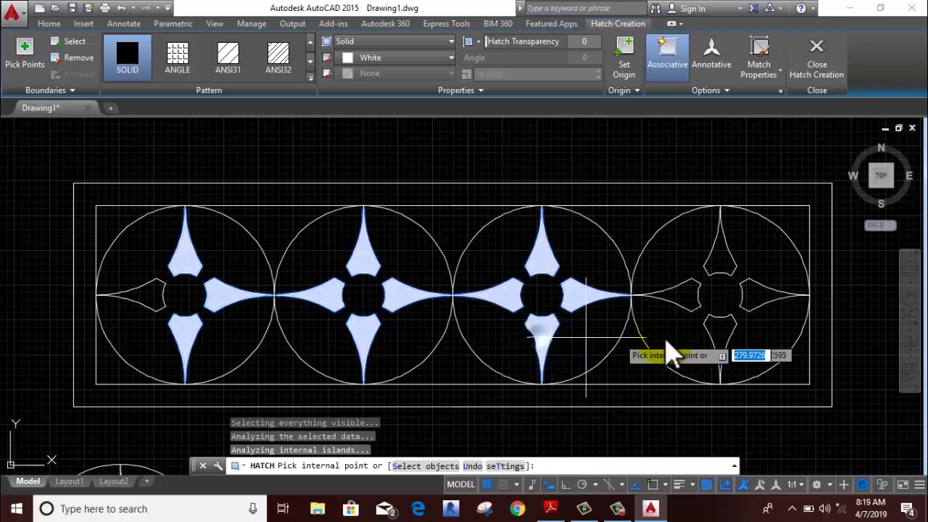
click(721, 337)
click(758, 296)
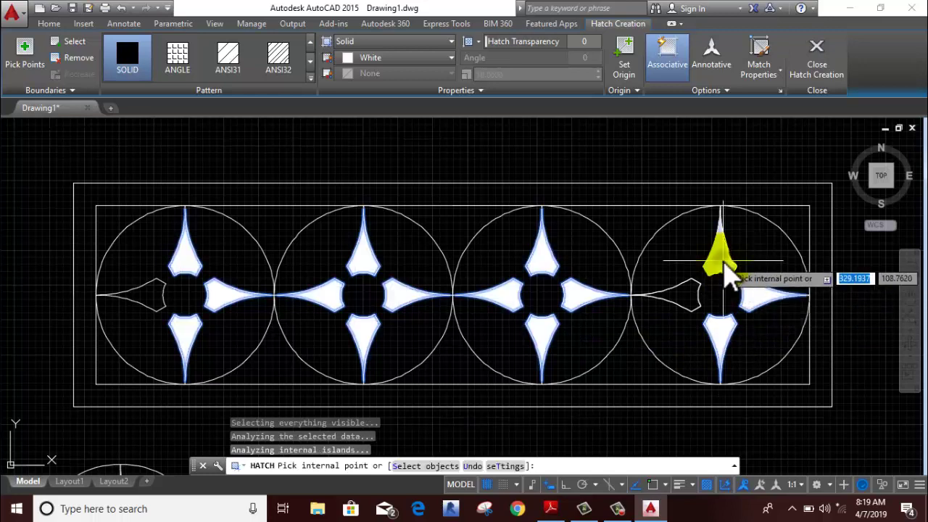
click(723, 261)
click(689, 308)
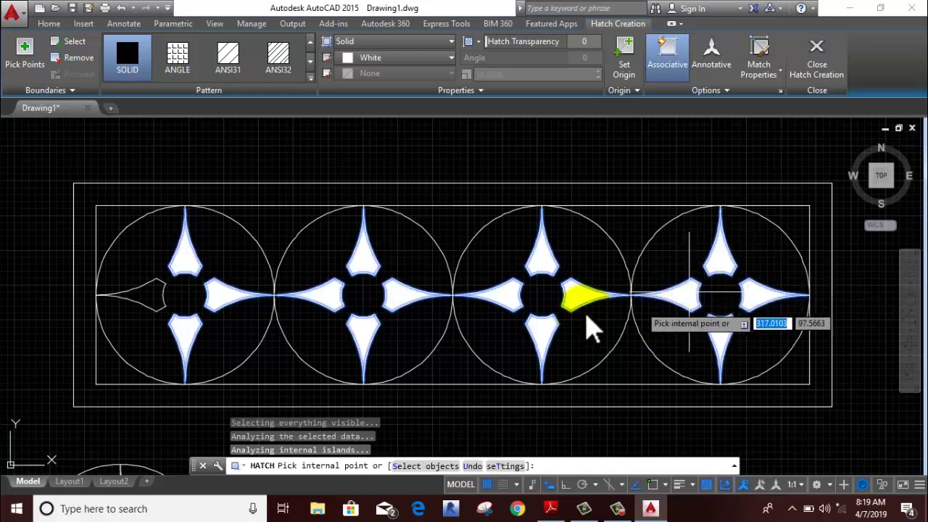
scroll(138, 308, up, 4)
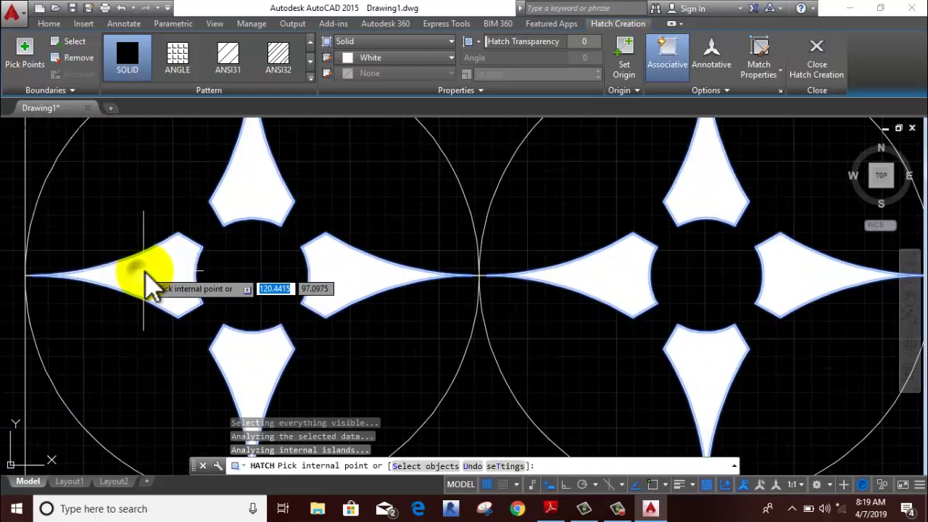
scroll(166, 282, down, 4)
click(165, 282)
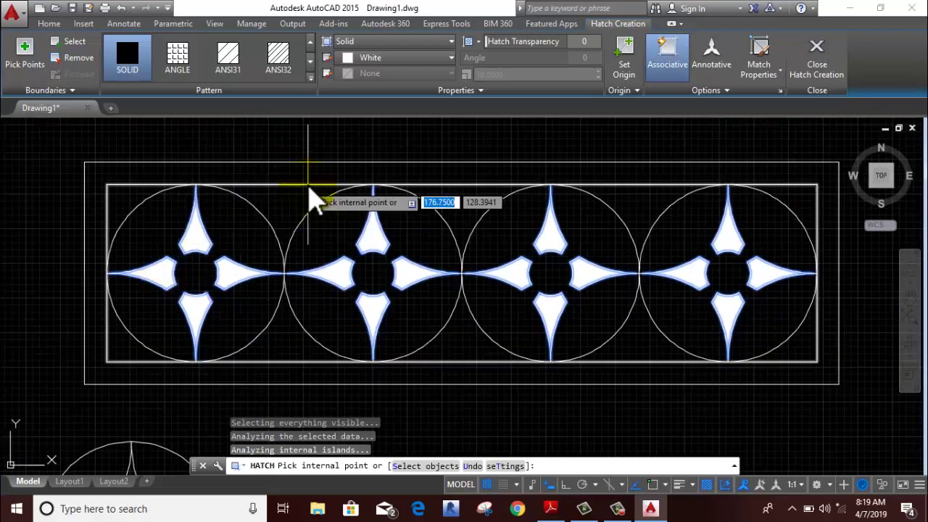
Finish the solid white hatch and compare the stars with the reference PDF
key(Return)
scroll(276, 250, down, 2)
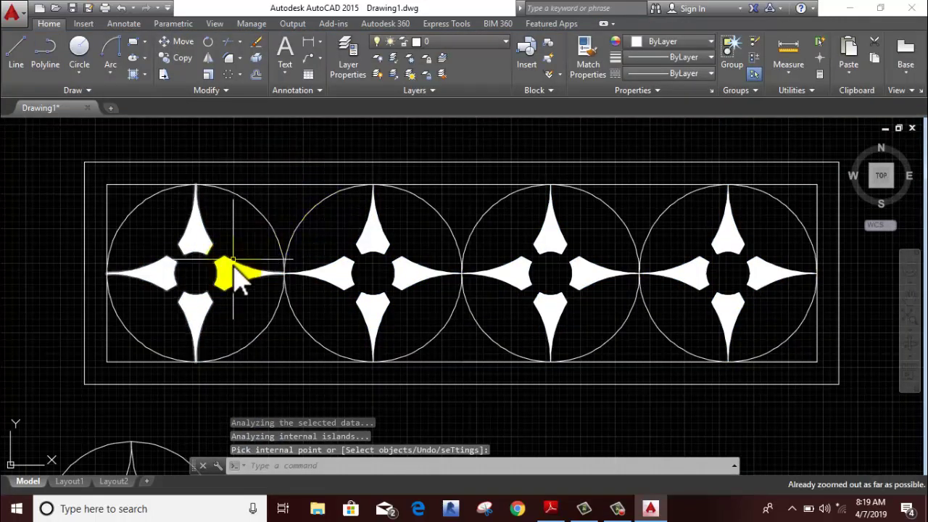
click(557, 510)
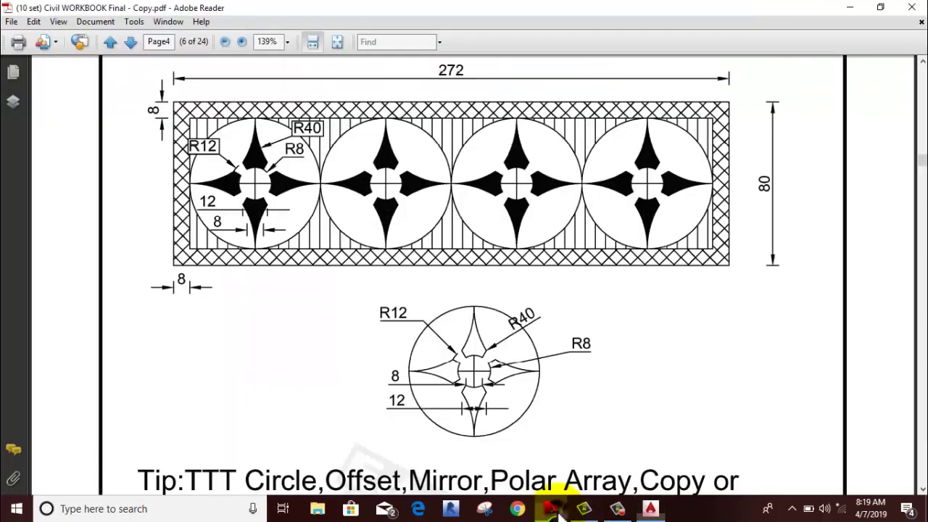
click(557, 510)
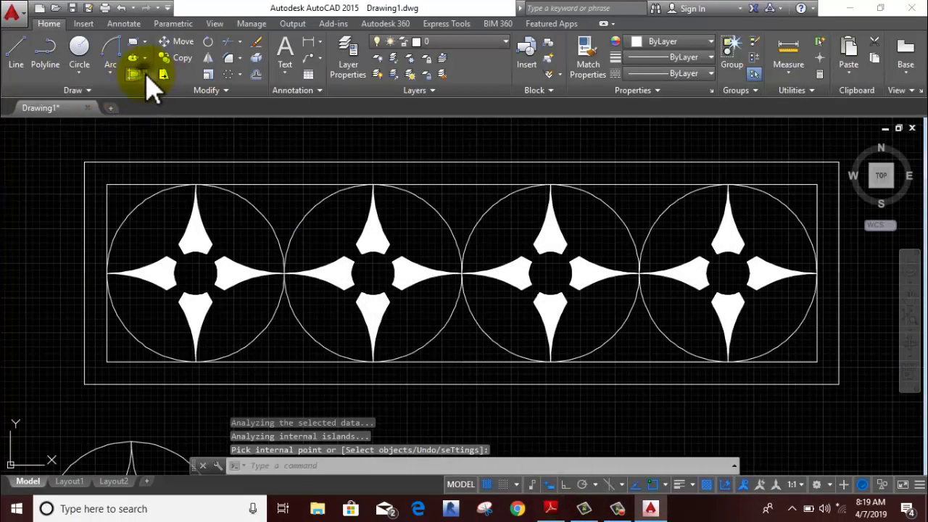
Begin a new hatch using the ANSI31 diagonal-line pattern
click(147, 73)
click(161, 98)
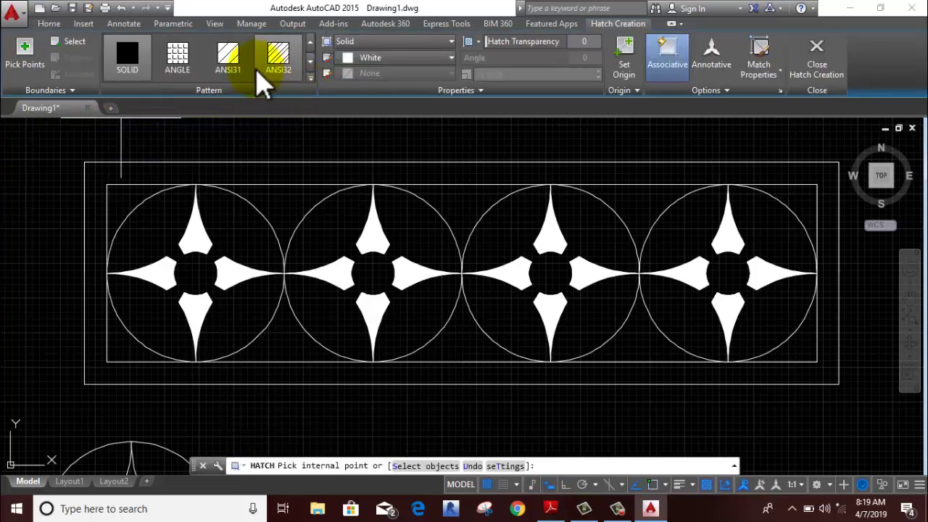
click(231, 71)
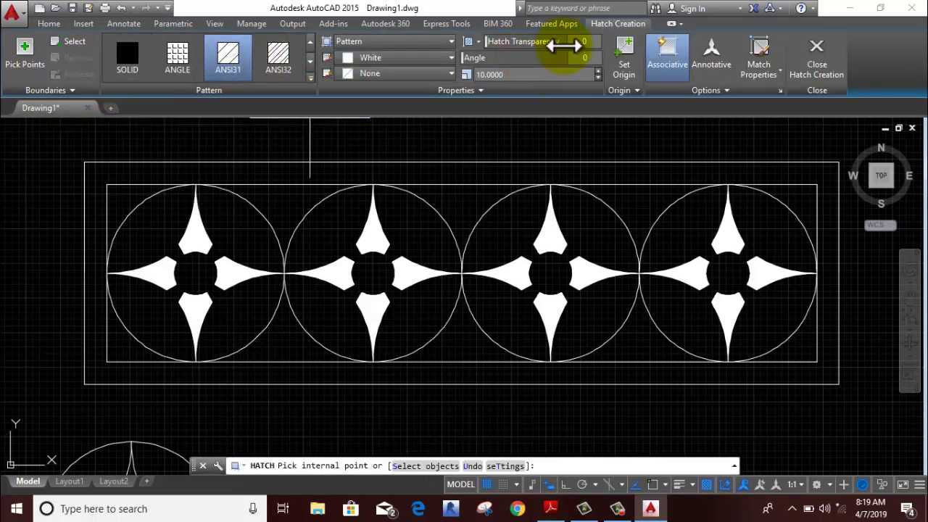
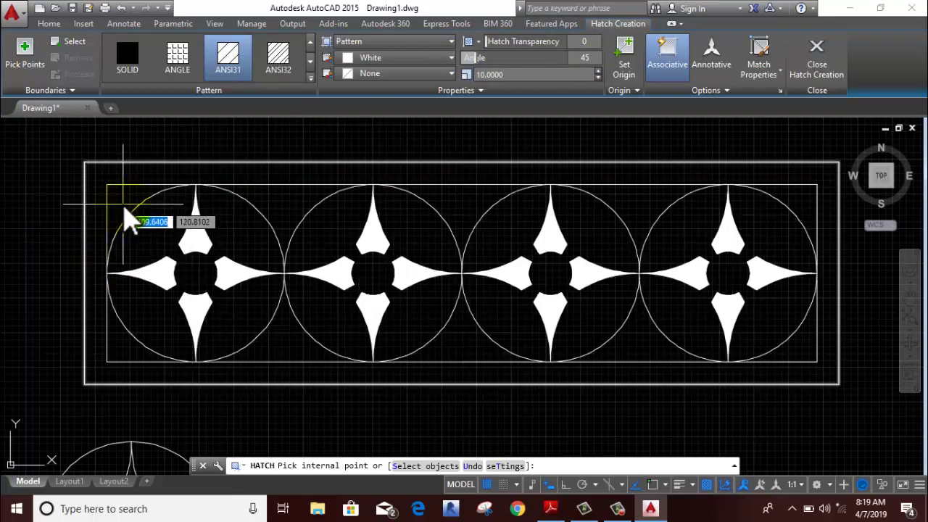
Fill the ten top and bottom gaps around the four circles with ANSI31 hatch (angle 45, scale 10)
click(130, 215)
click(272, 210)
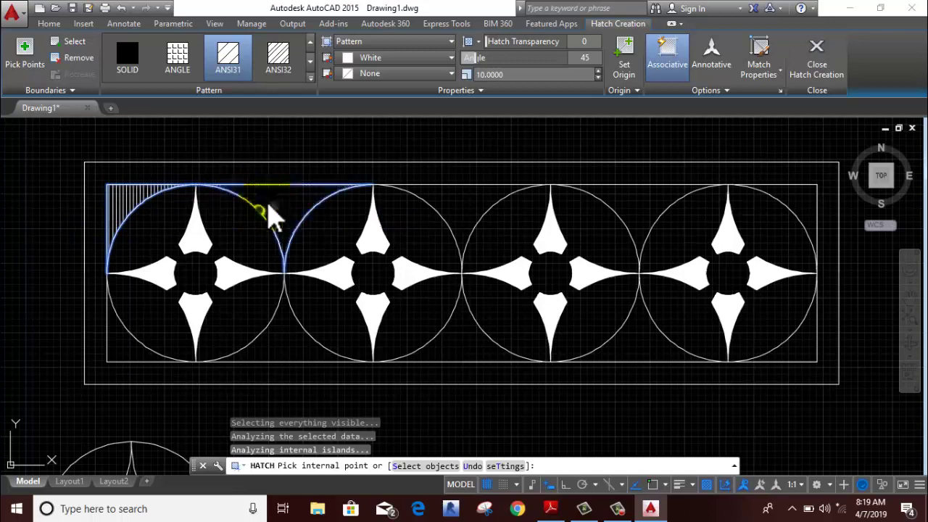
click(475, 212)
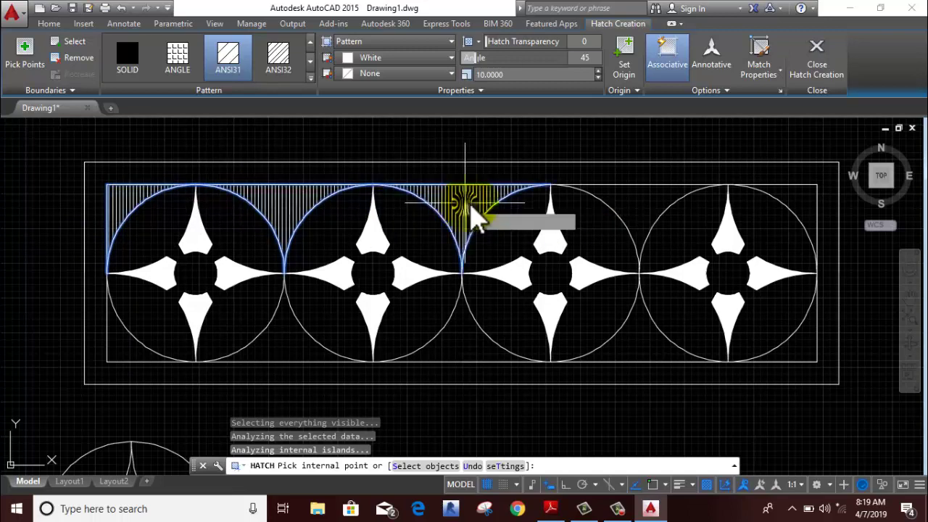
click(634, 210)
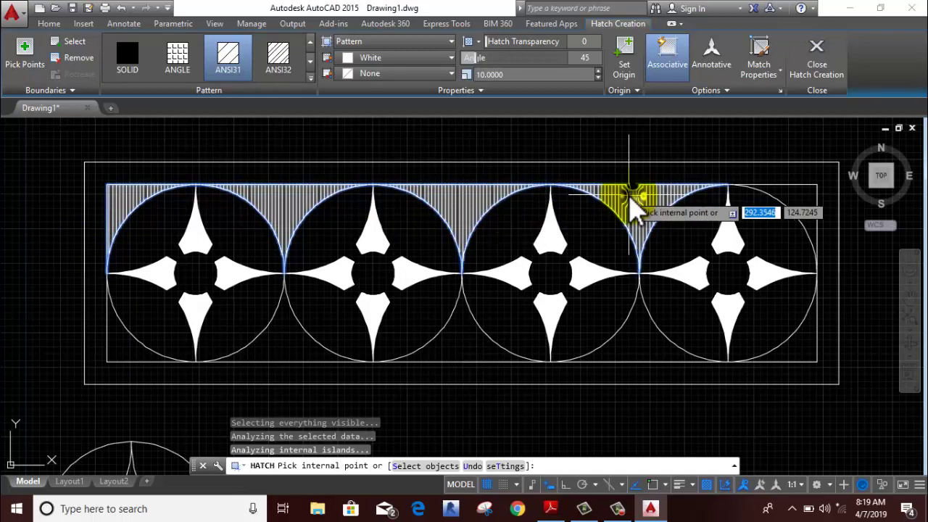
click(812, 210)
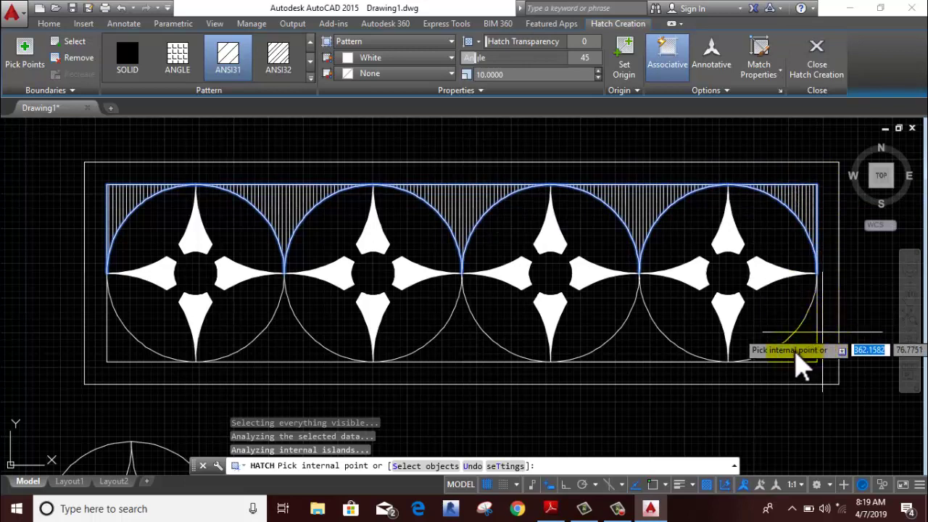
click(796, 355)
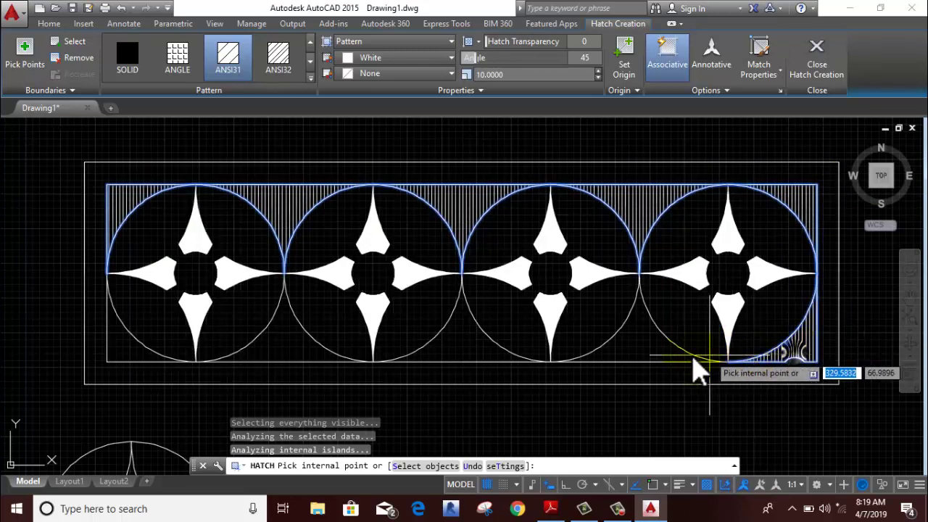
click(656, 362)
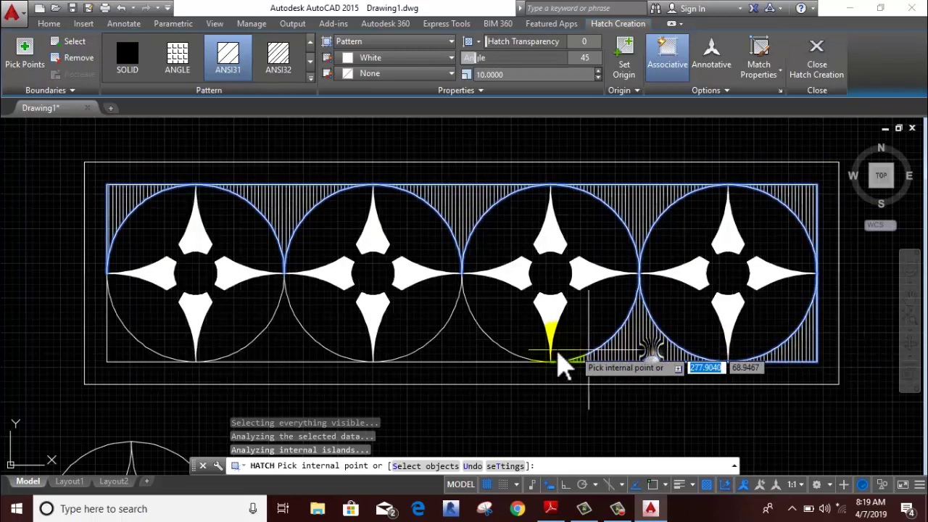
click(471, 352)
click(275, 343)
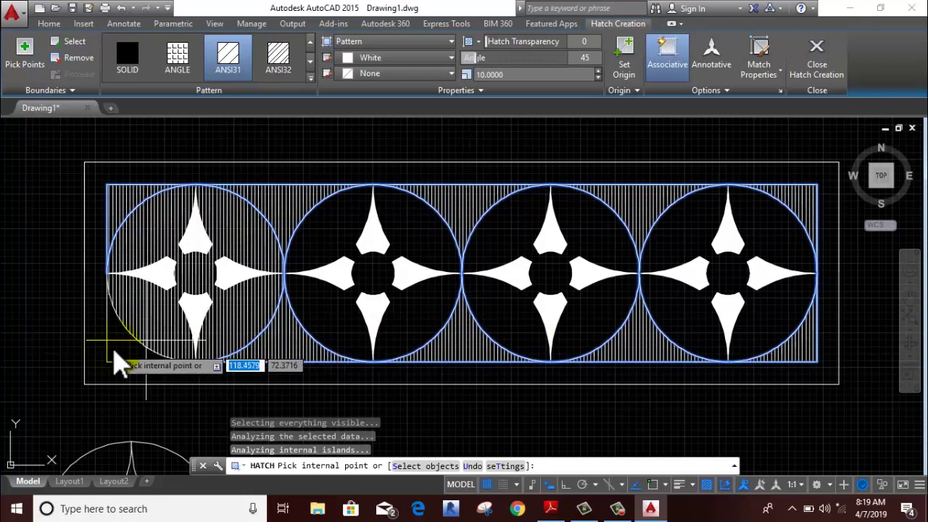
click(115, 354)
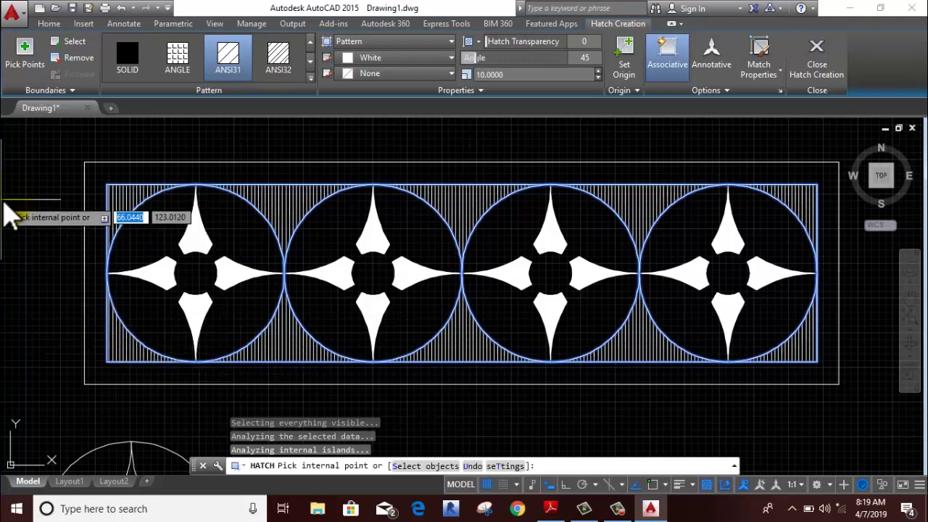
key(Return)
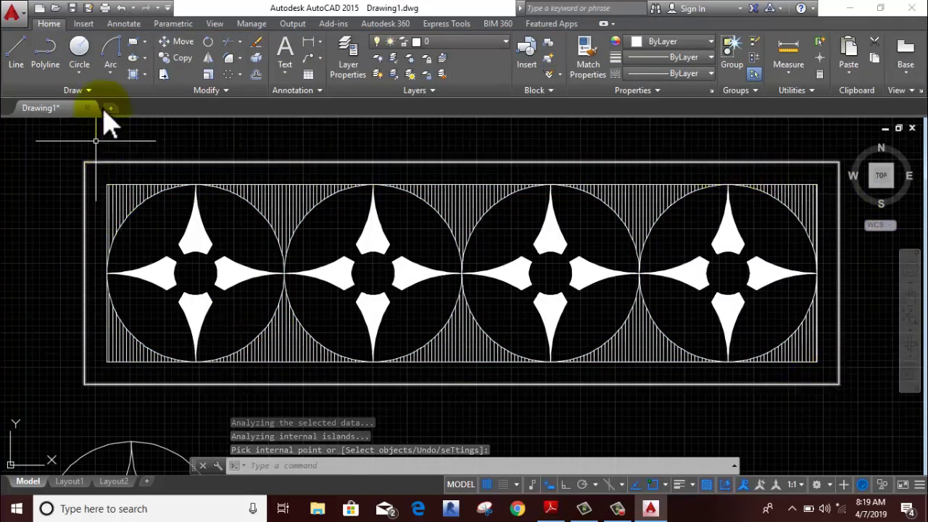
Change the circle-band hatch scale to 20
click(136, 209)
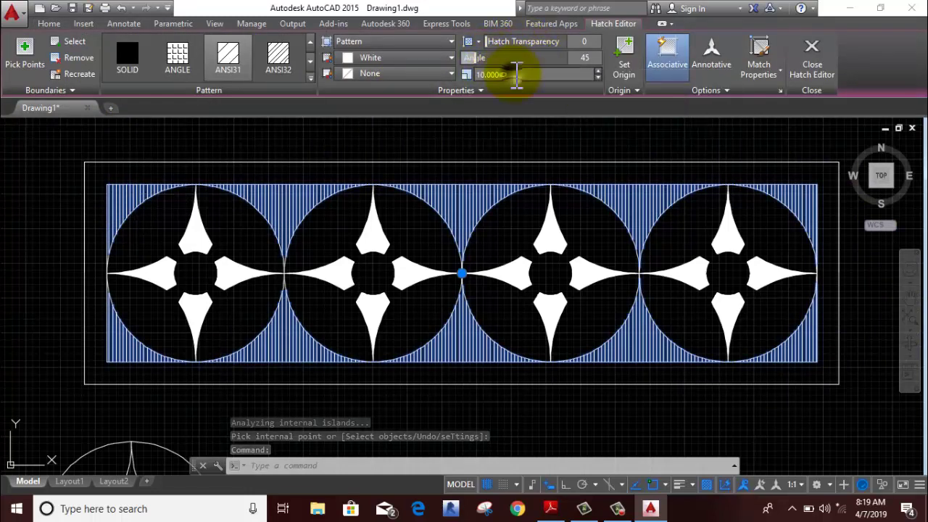
text(20.0000)
key(Return)
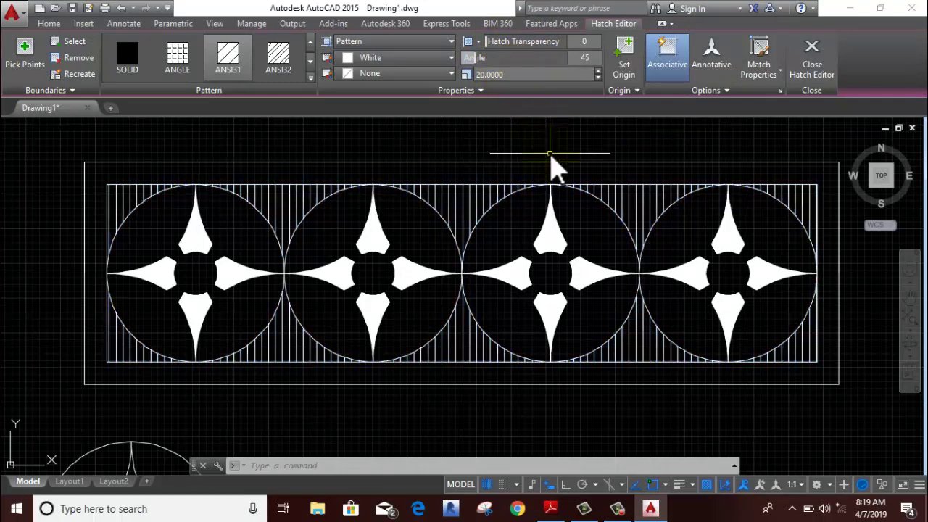
key(Escape)
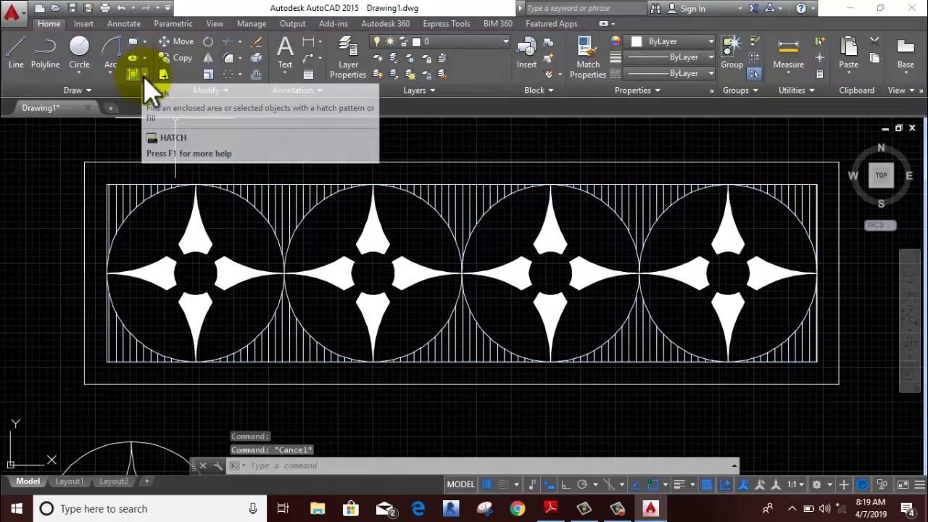
Try an ANSI37 crosshatch inside the outer border, then cancel it
click(145, 75)
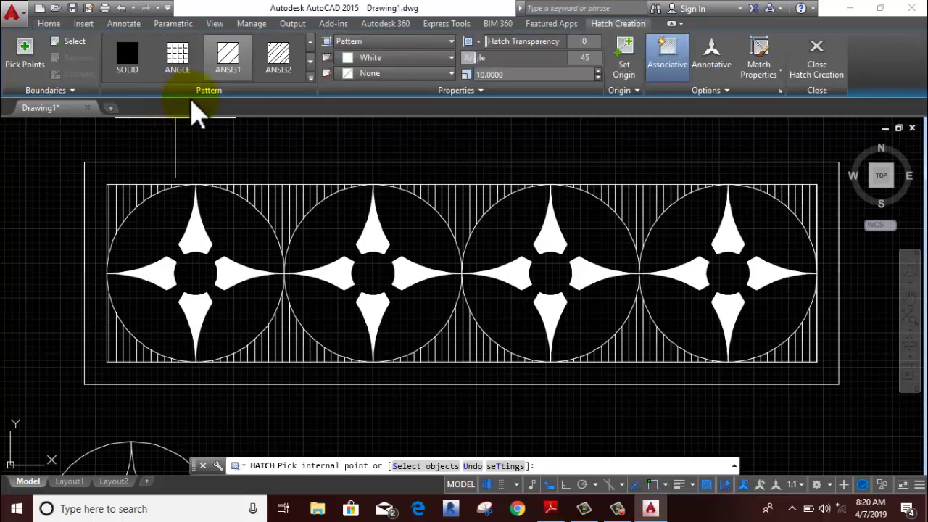
click(310, 75)
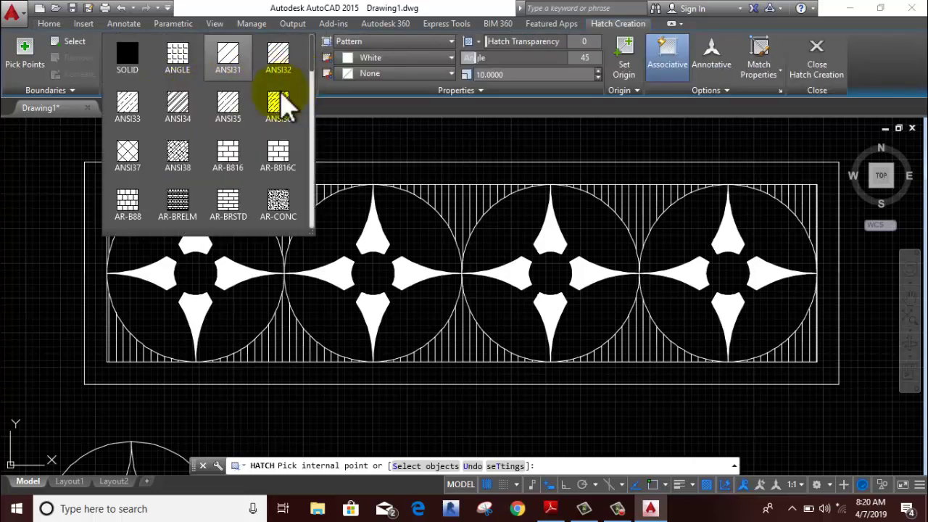
click(132, 143)
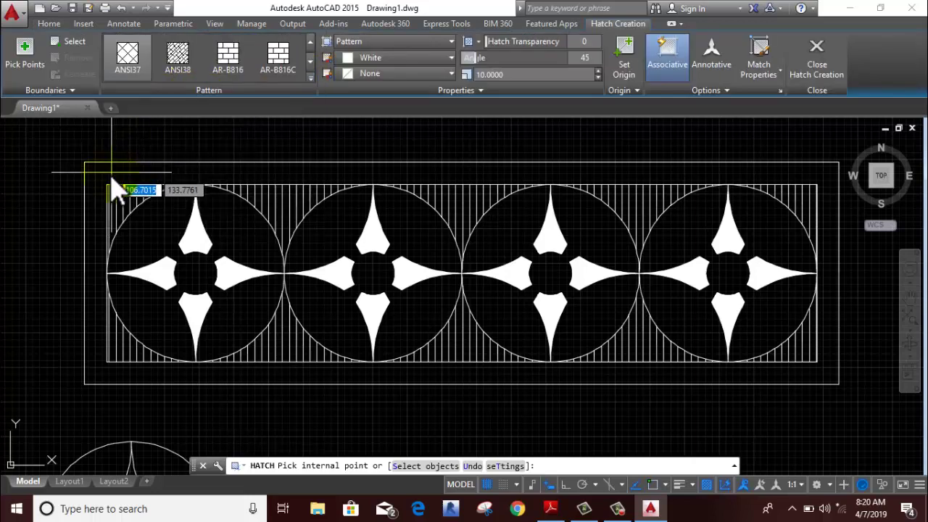
click(112, 179)
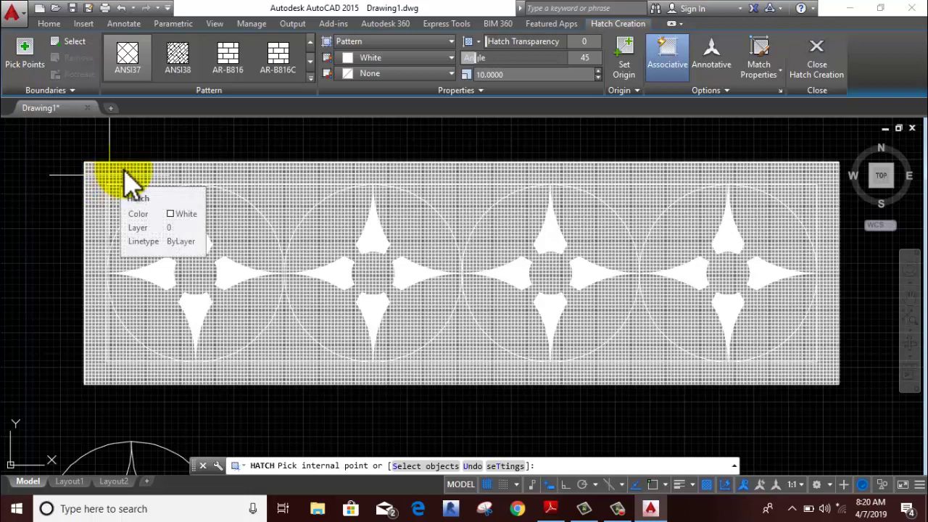
click(238, 117)
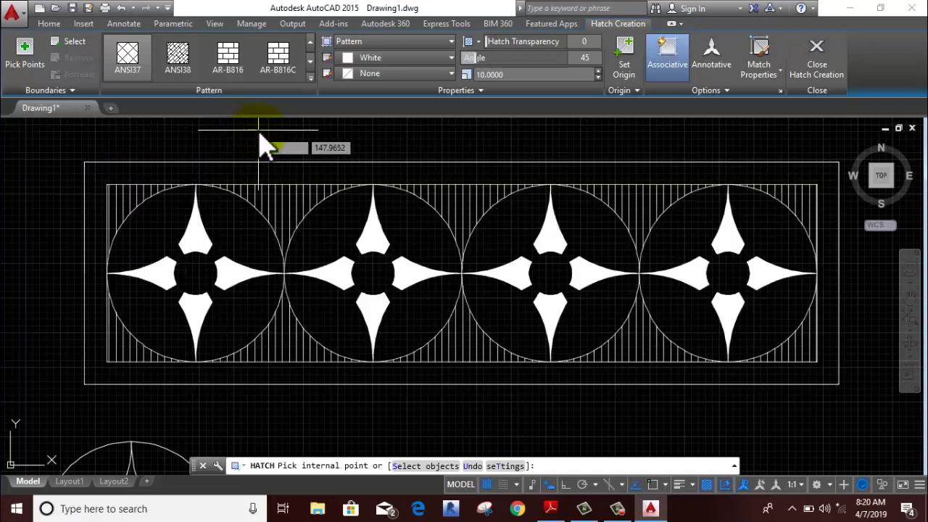
key(Escape)
middle_drag(256, 154, 261, 169)
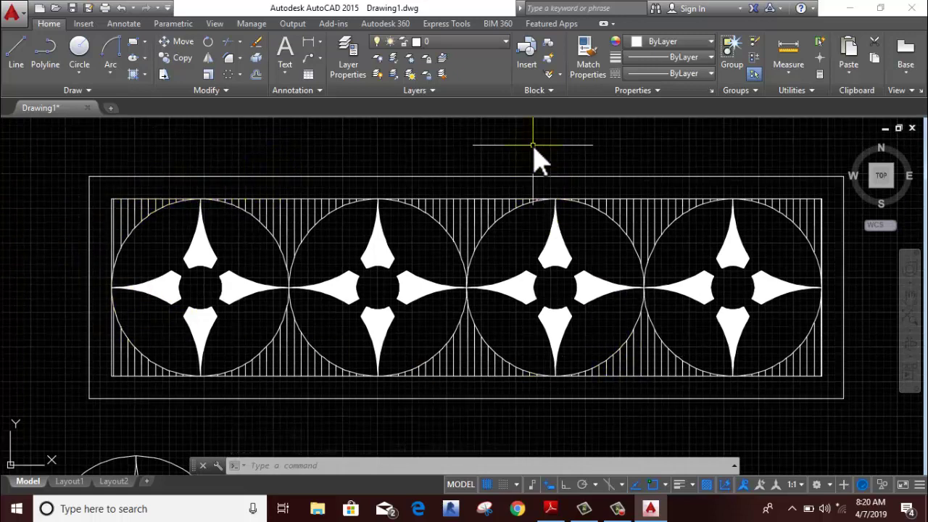
Attempt a BOUNDARY by picking inside the inner area, then cancel it
text(bo)
key(Return)
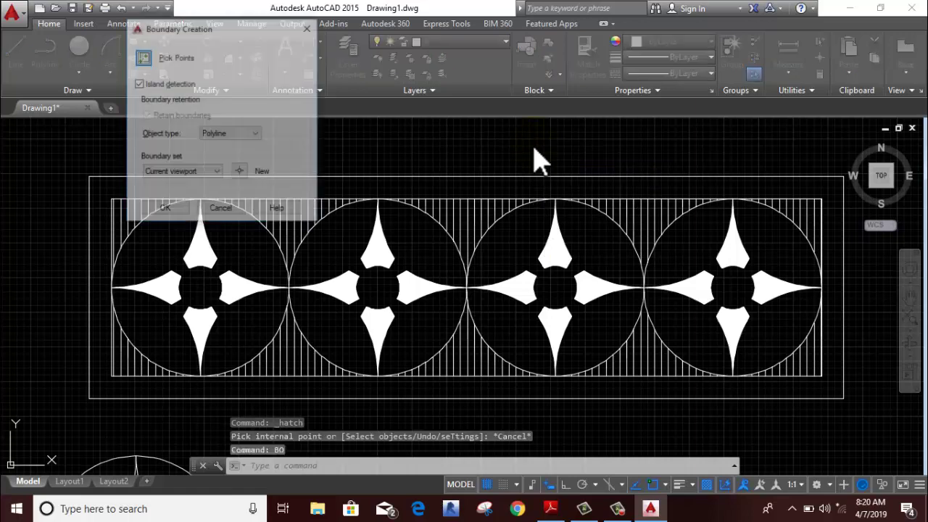
click(143, 55)
click(292, 193)
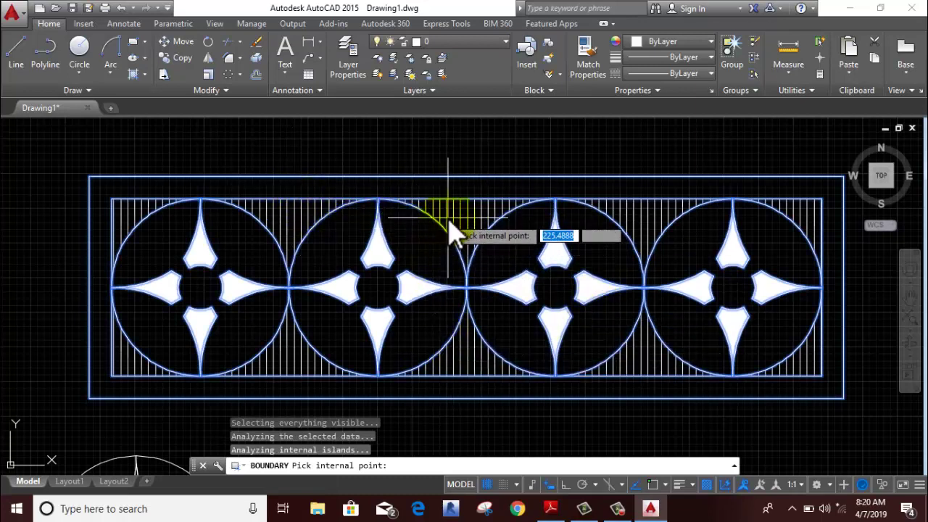
key(Escape)
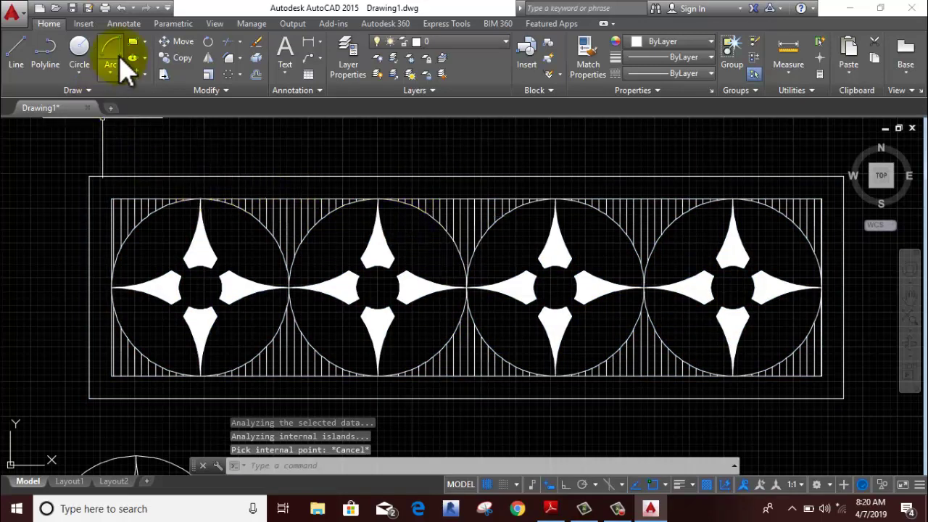
Draw a rectangle tracing the inner rectangle's outline, then select the ornament band with its frame
click(136, 46)
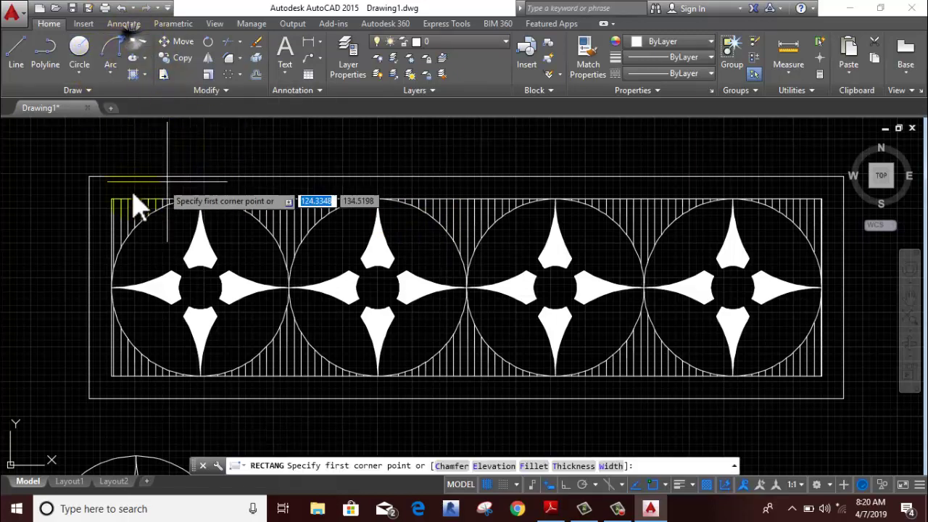
scroll(113, 200, up, 4)
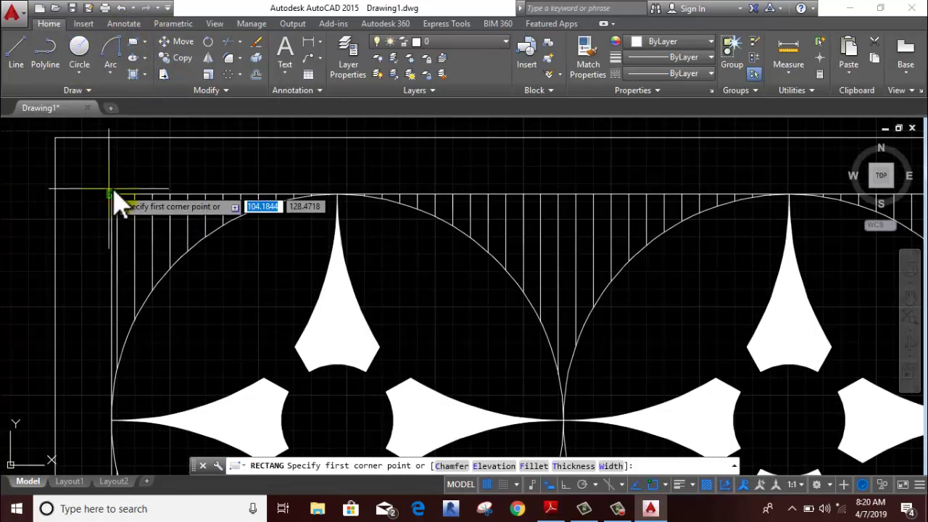
click(112, 199)
scroll(424, 239, down, 4)
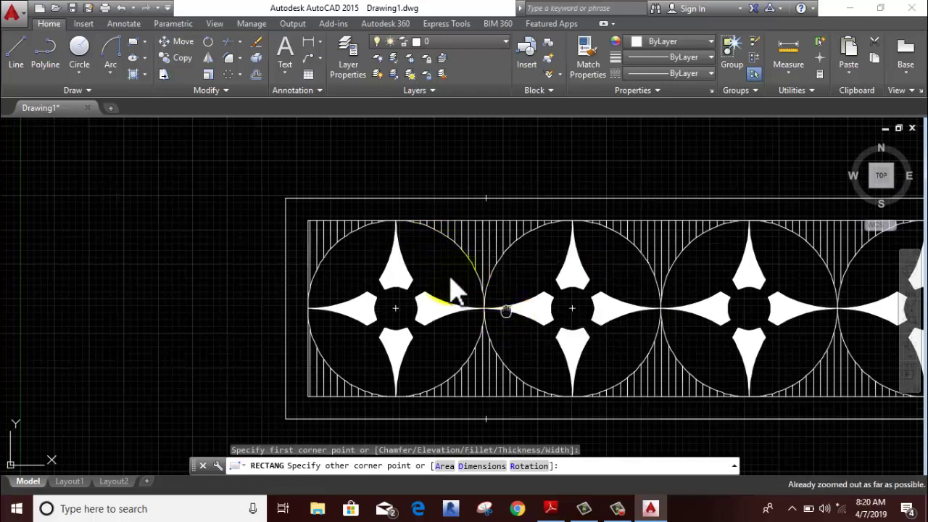
scroll(341, 269, down, 1)
scroll(558, 317, down, 3)
scroll(600, 308, up, 4)
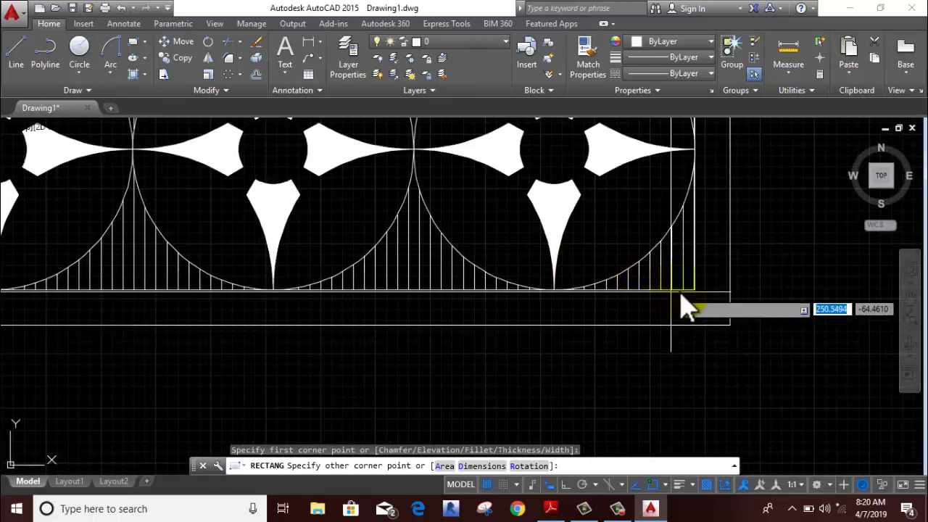
click(695, 293)
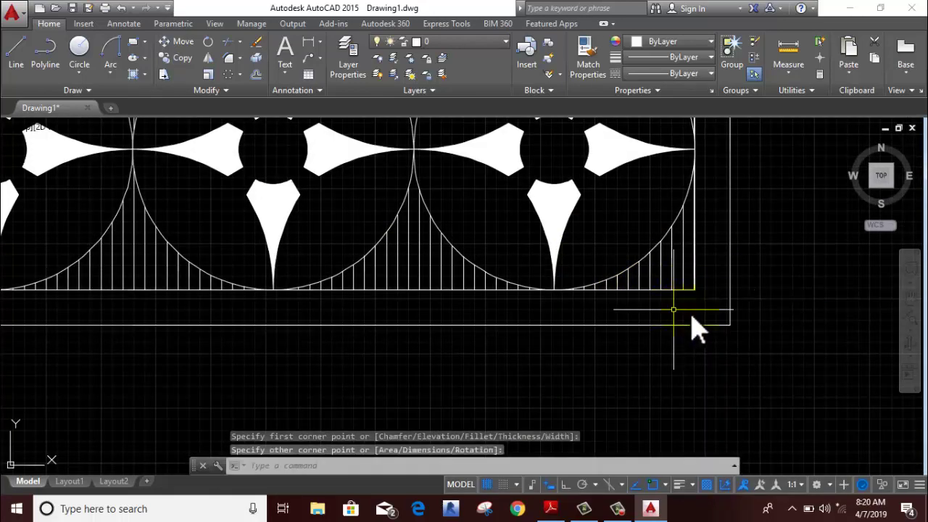
scroll(694, 319, down, 2)
click(526, 298)
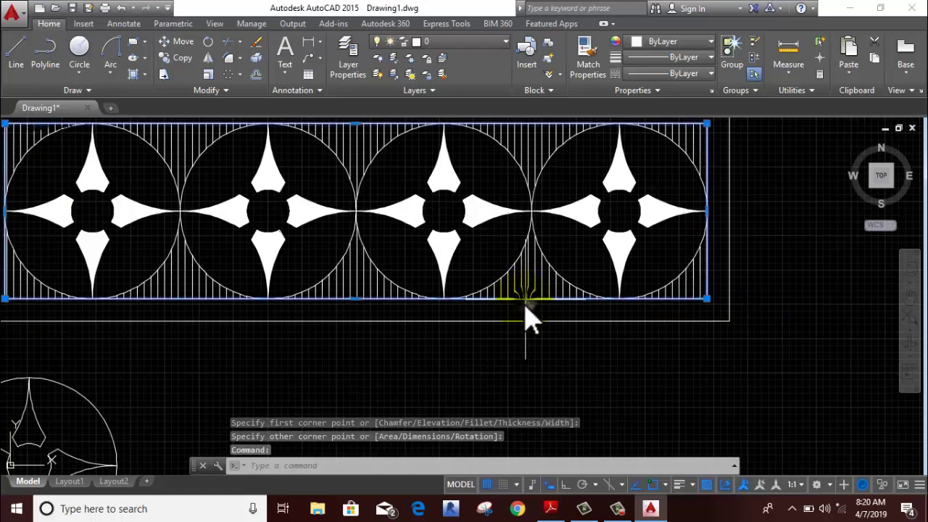
scroll(578, 341, down, 2)
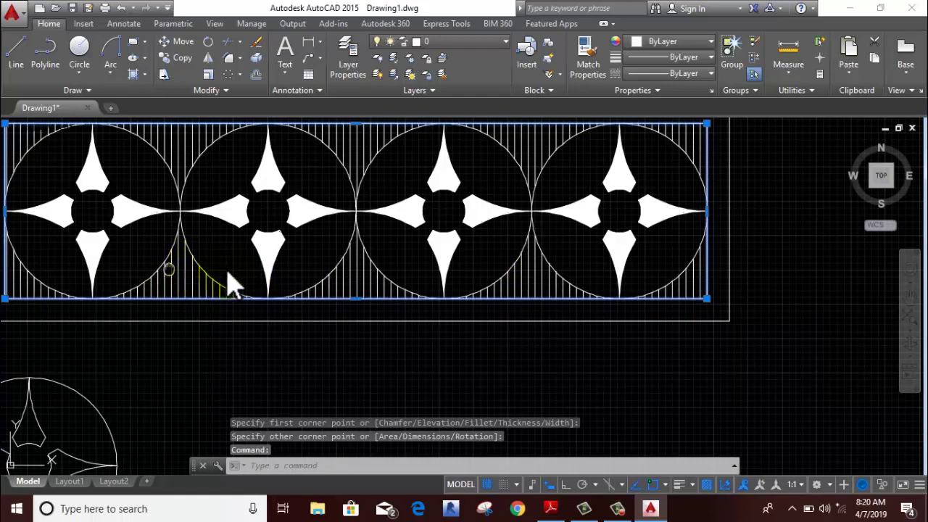
Copy the outer double-rectangle frame from its left end to an empty spot up-left of the band
middle_drag(232, 284, 523, 282)
drag(280, 259, 259, 269)
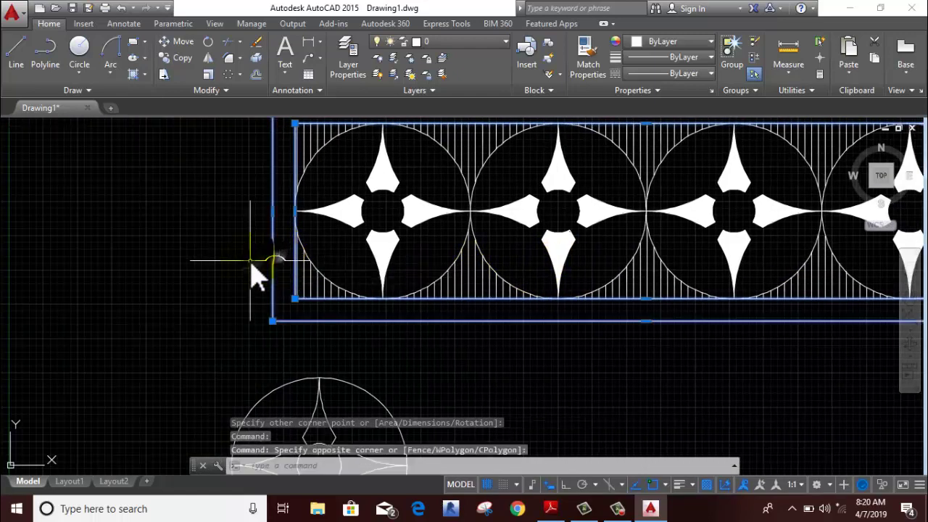
click(177, 58)
scroll(305, 225, up, 2)
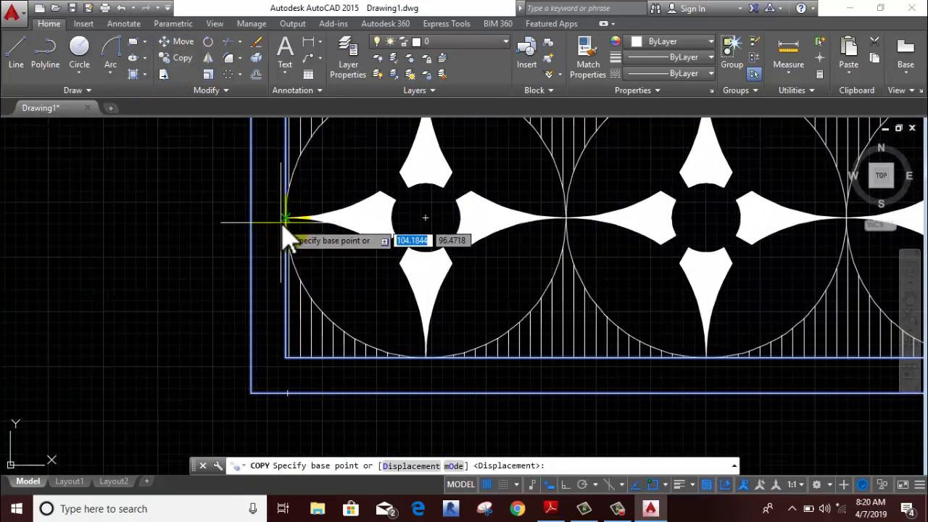
click(285, 219)
scroll(84, 232, down, 3)
middle_drag(83, 232, 283, 261)
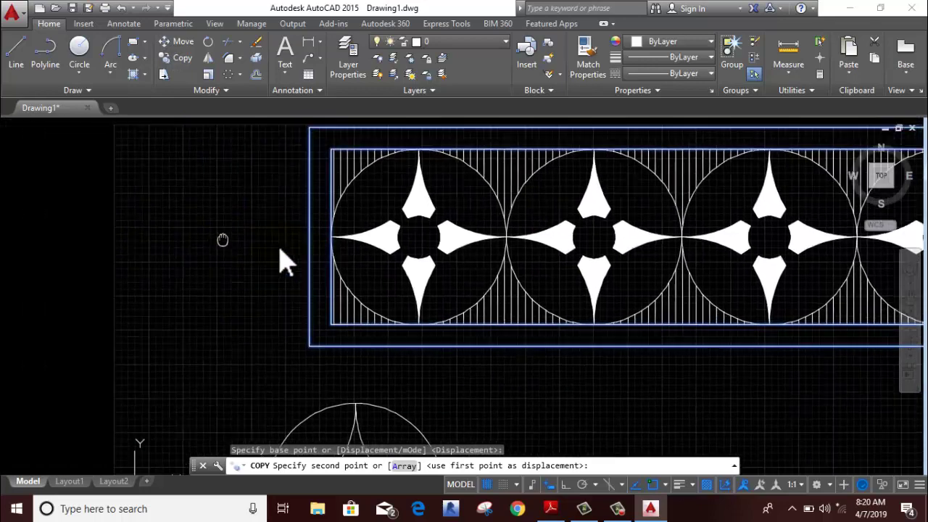
scroll(377, 286, down, 3)
scroll(36, 272, up, 1)
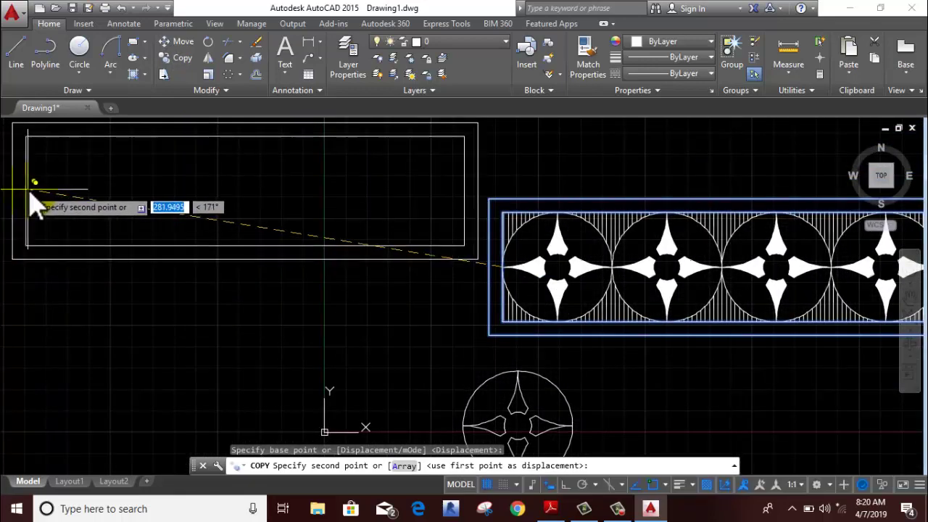
click(26, 190)
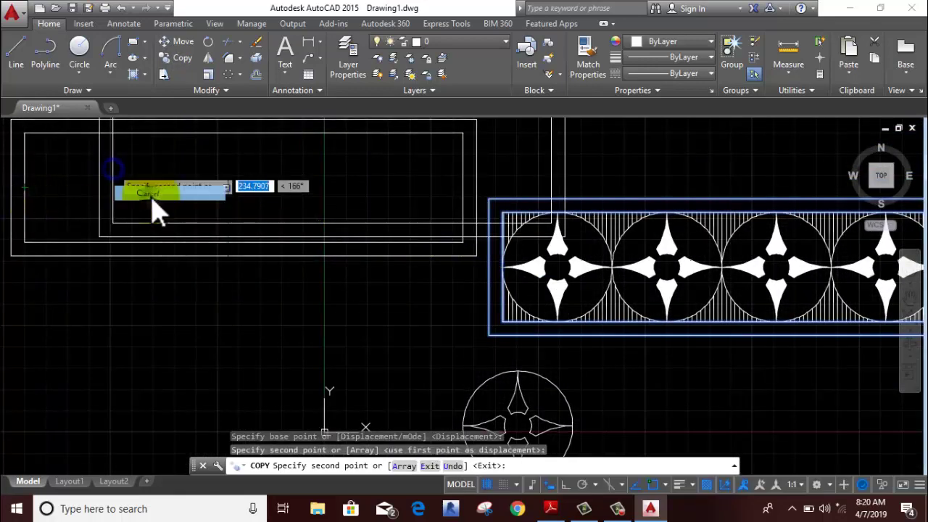
key(Escape)
middle_drag(203, 232, 290, 261)
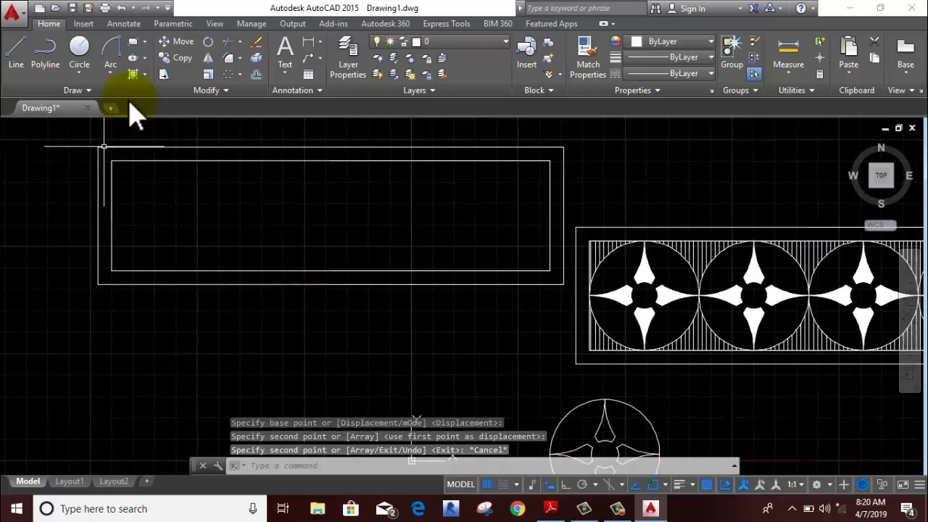
Start an ANSI37 hatch and set its island detection style to Outer
click(146, 76)
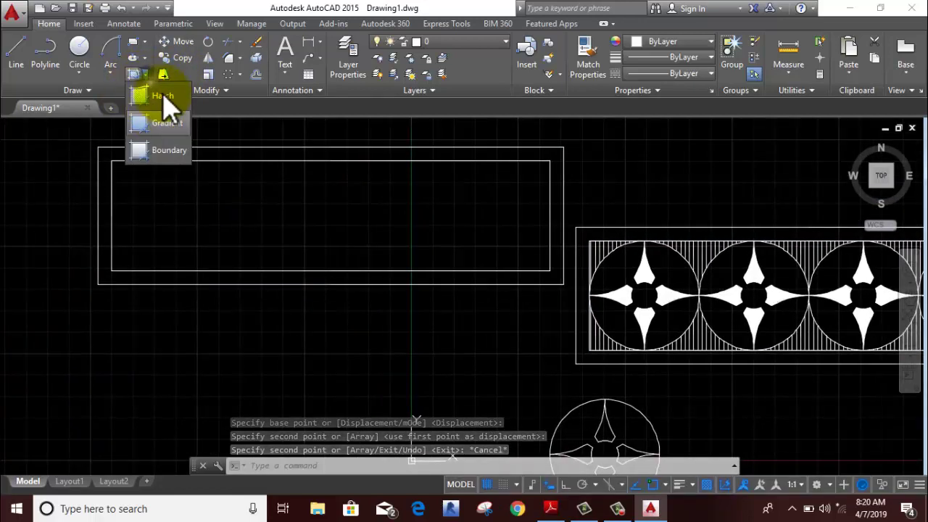
click(164, 94)
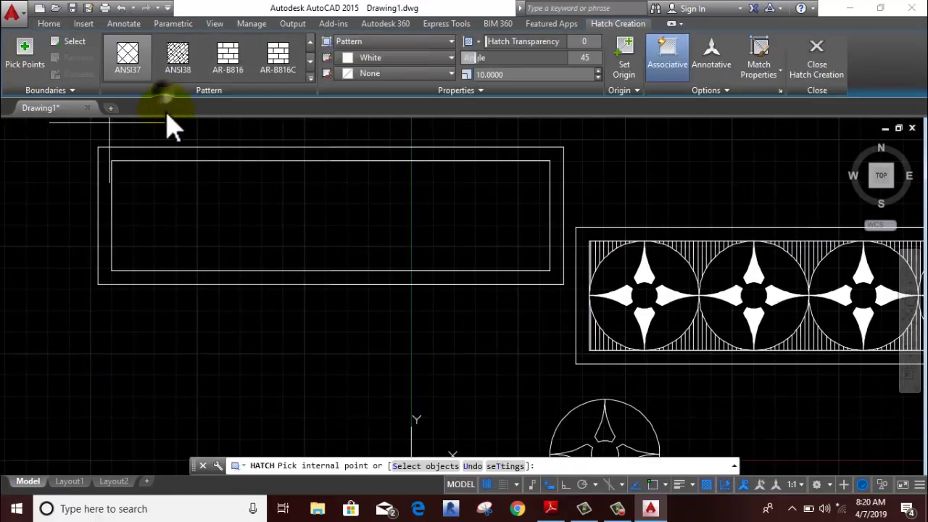
click(120, 170)
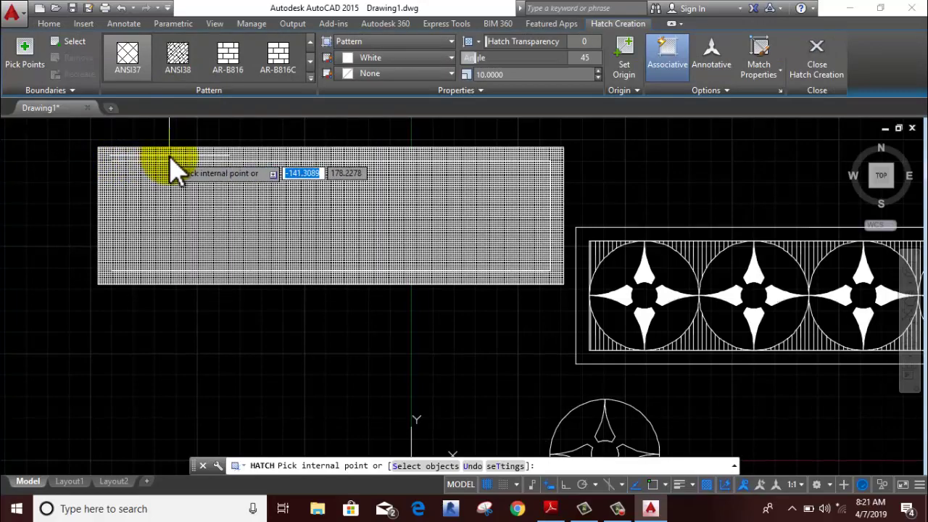
scroll(172, 167, up, 5)
scroll(189, 171, down, 5)
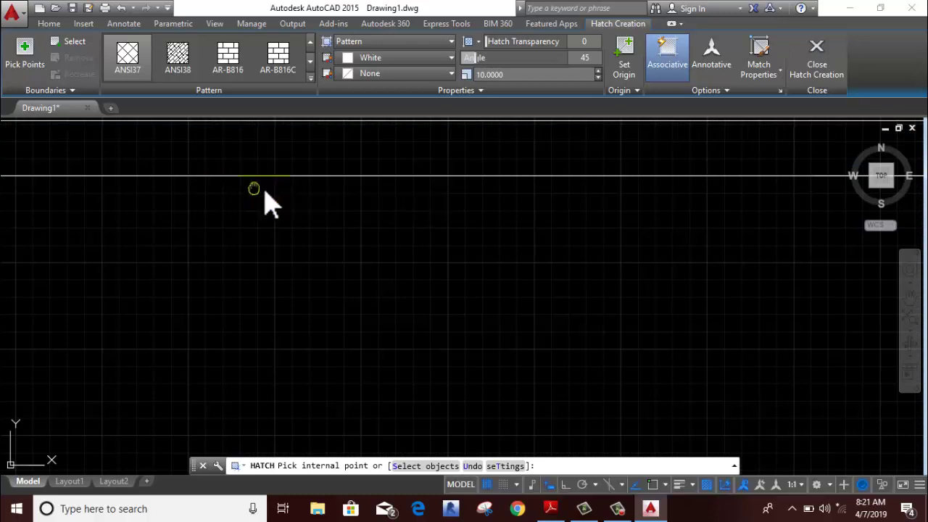
scroll(265, 200, down, 2)
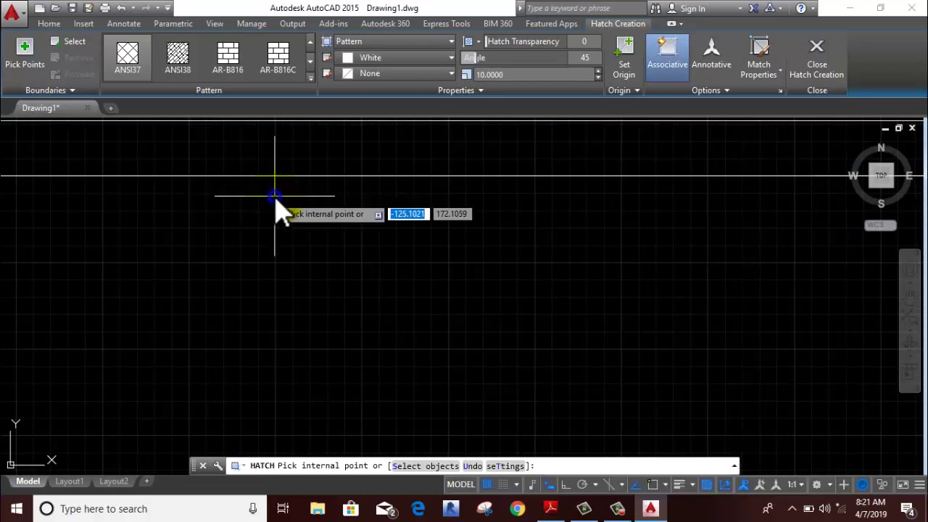
right_click(276, 202)
click(310, 300)
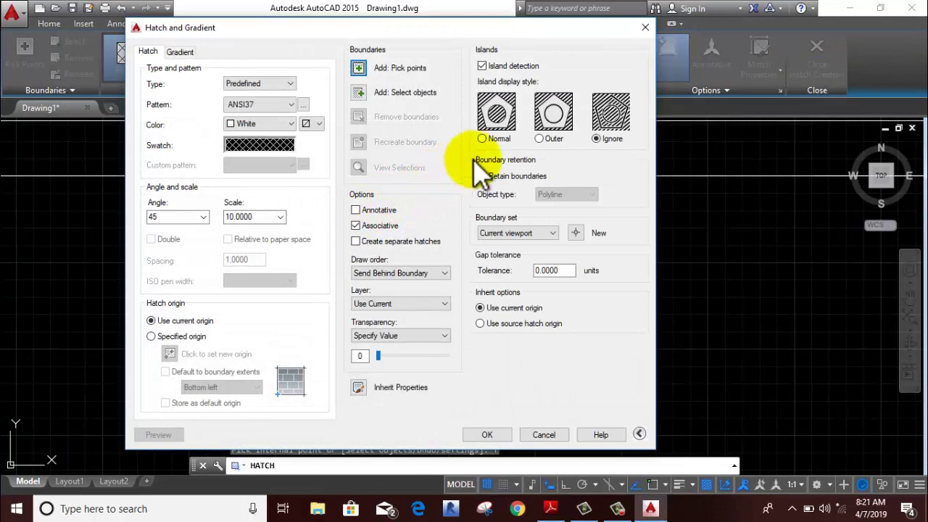
click(596, 138)
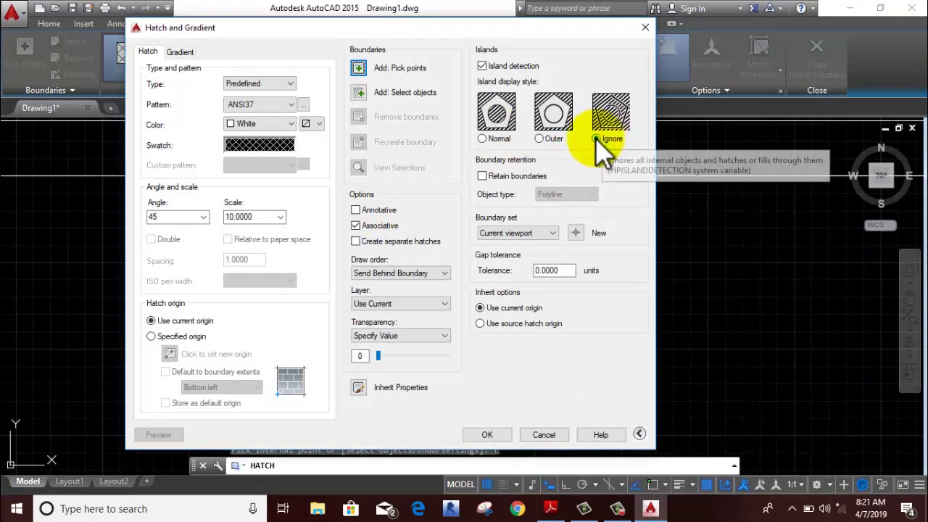
click(541, 134)
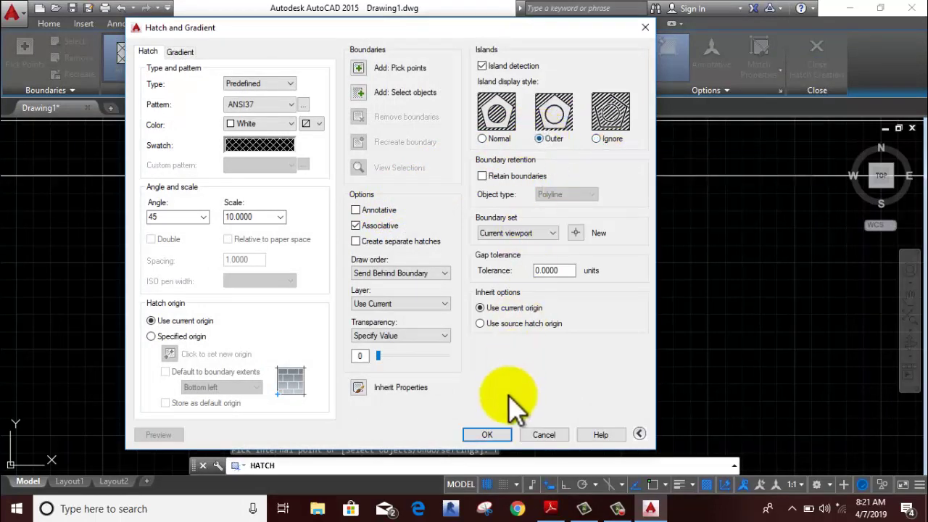
click(487, 435)
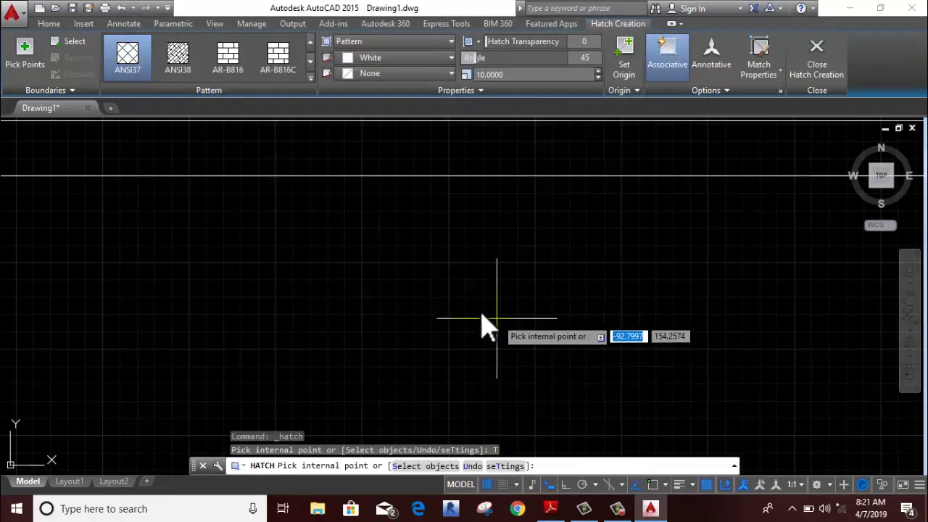
Hatch the band between the copied frame's two rectangles at angle 0
scroll(551, 301, down, 3)
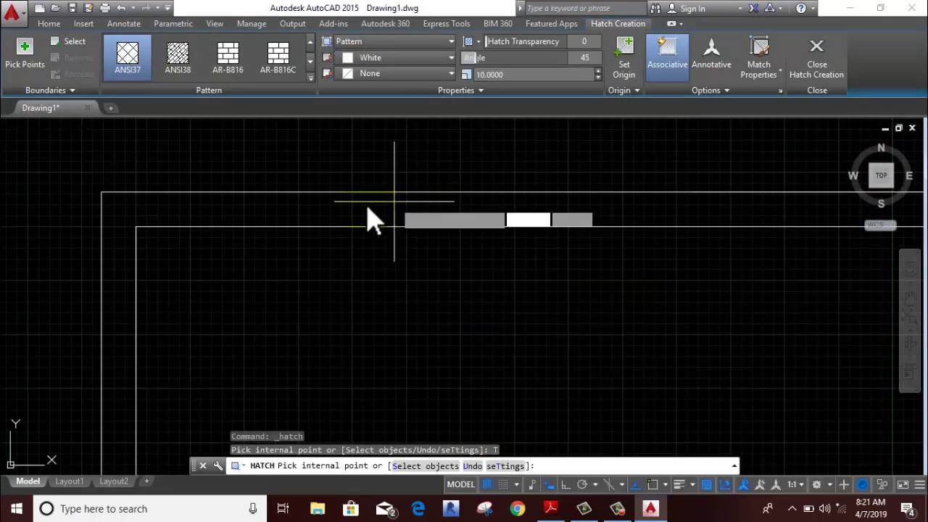
click(337, 244)
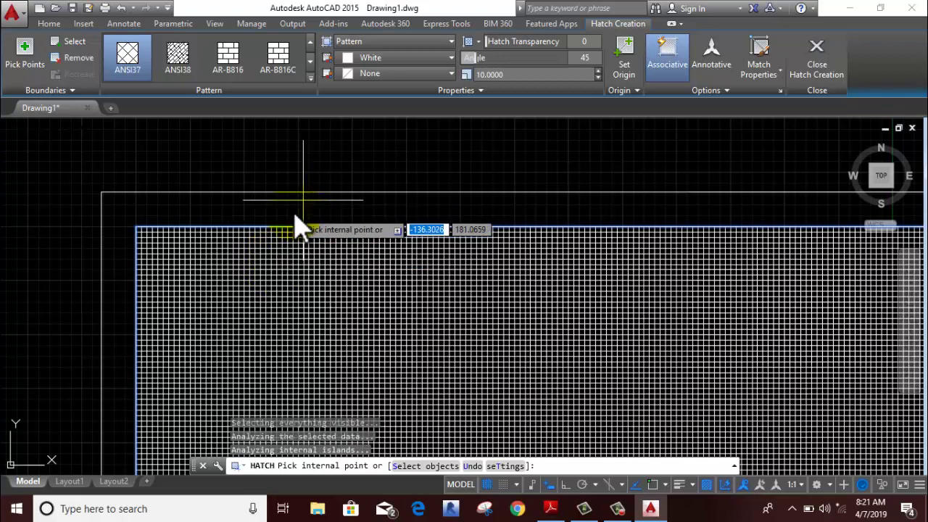
scroll(299, 226, down, 2)
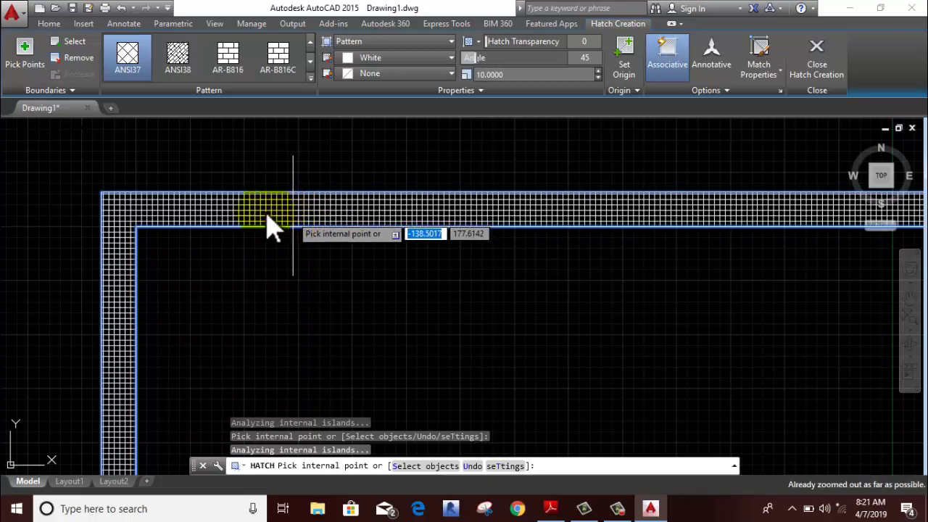
scroll(143, 216, up, 5)
scroll(143, 216, up, 2)
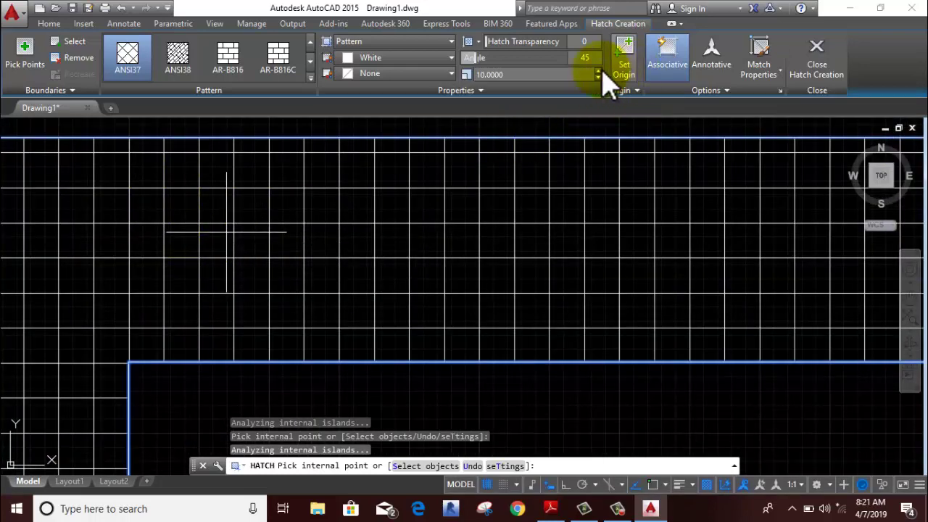
drag(590, 58, 584, 60)
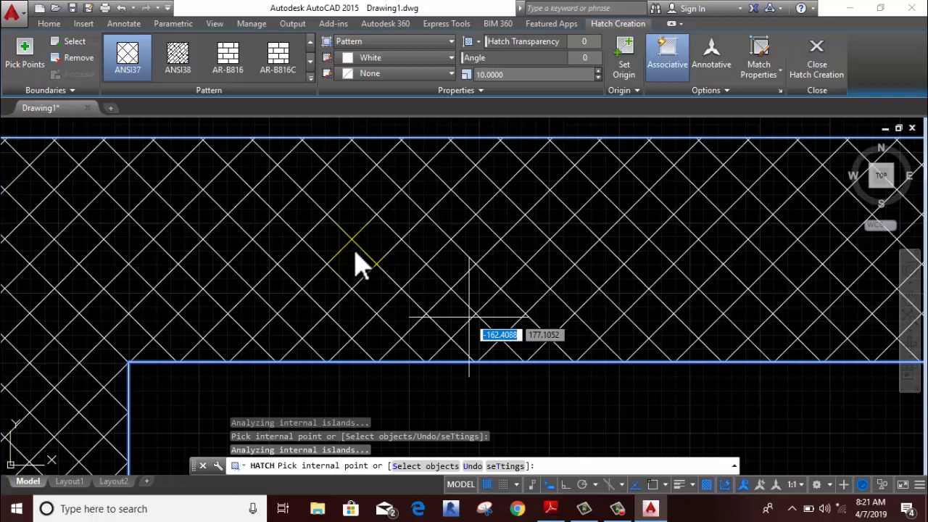
scroll(355, 258, down, 3)
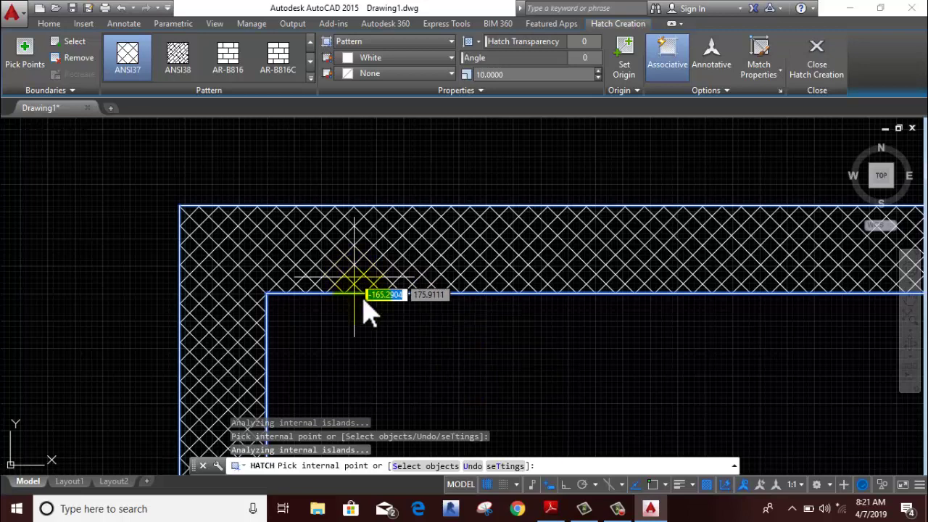
key(Escape)
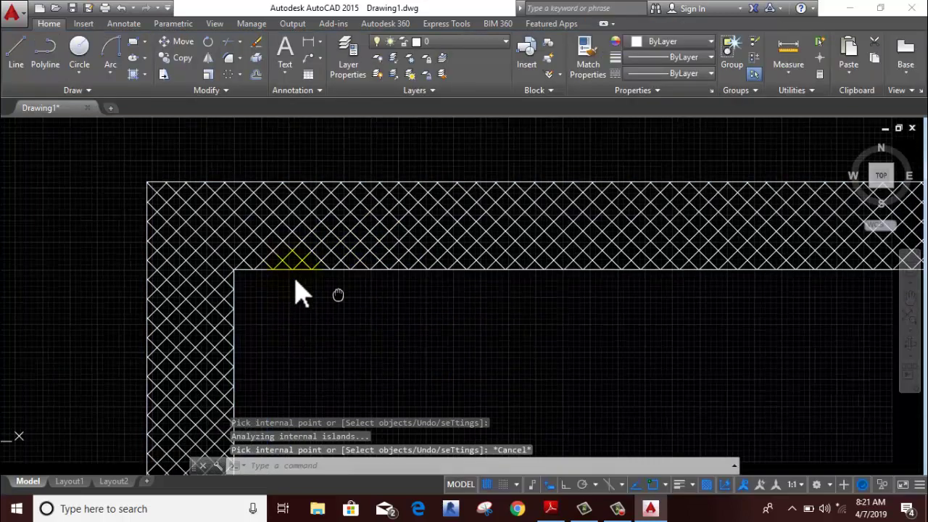
Regenerate the display and window-select the crosshatched rectangular frame
scroll(217, 304, down, 2)
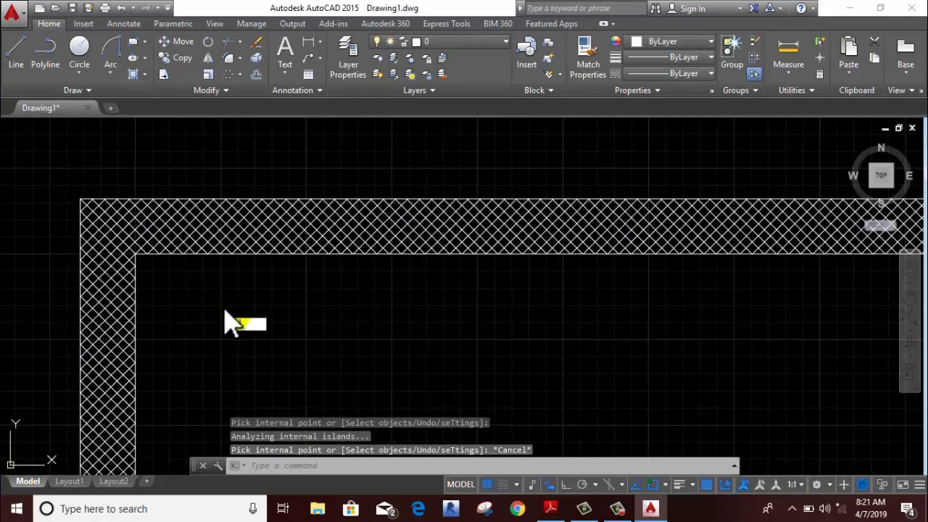
text(RE)
key(Return)
scroll(272, 321, down, 3)
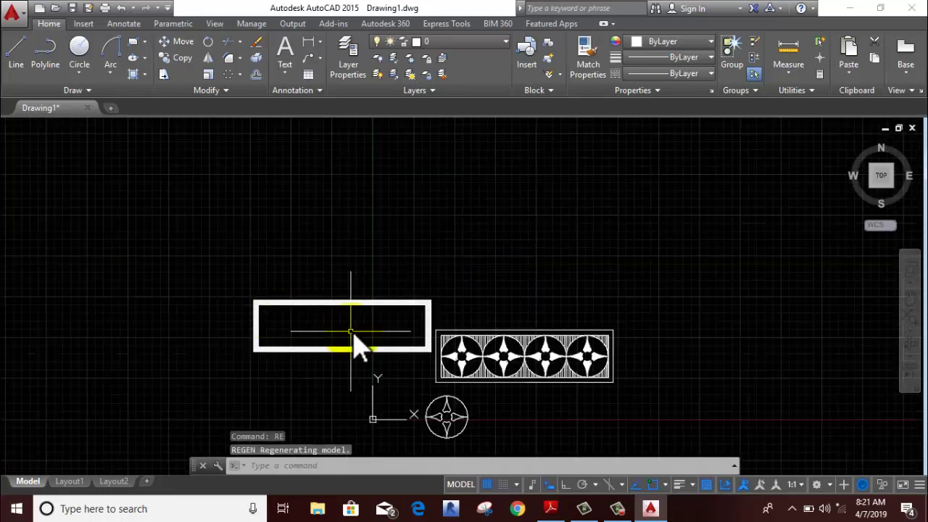
scroll(439, 376, up, 5)
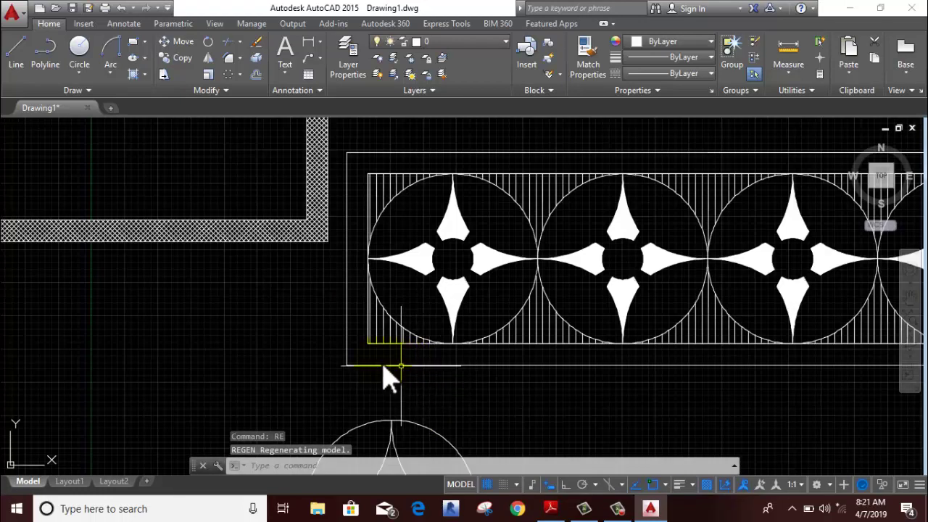
click(225, 188)
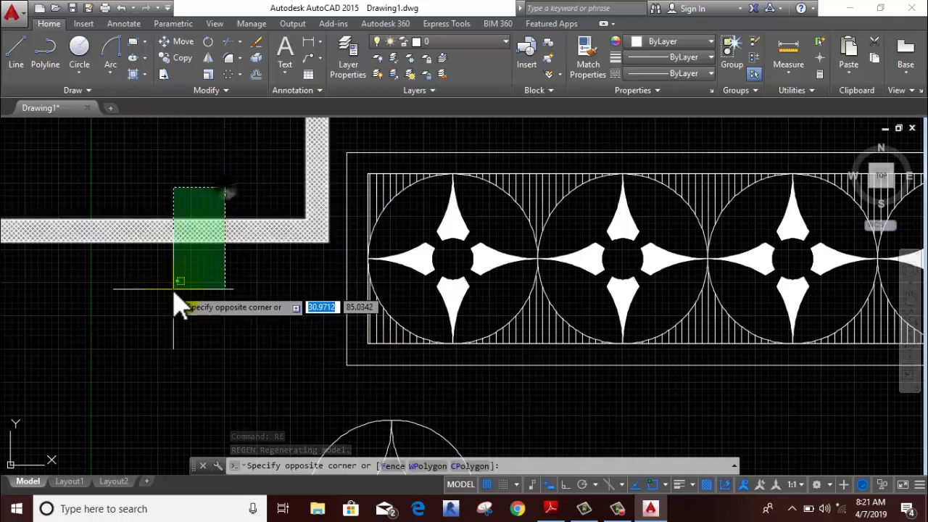
click(142, 285)
scroll(239, 308, down, 2)
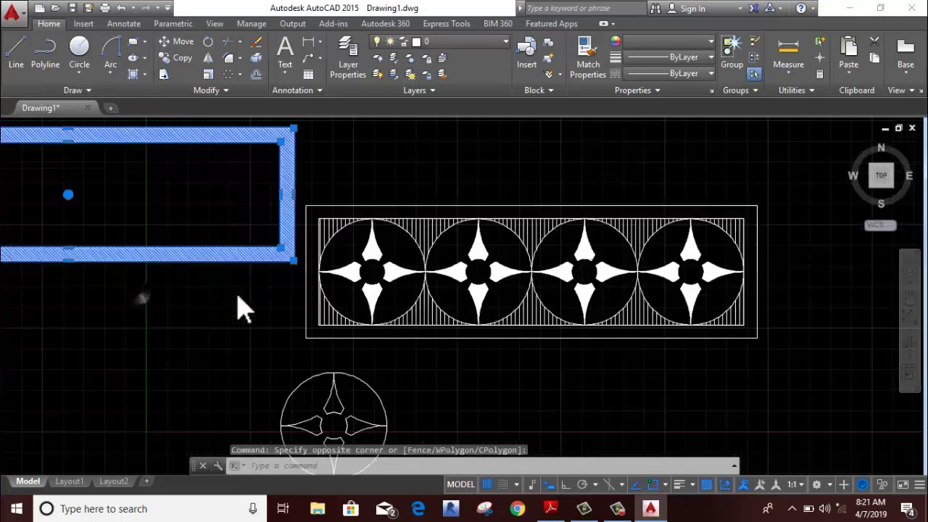
scroll(240, 308, down, 4)
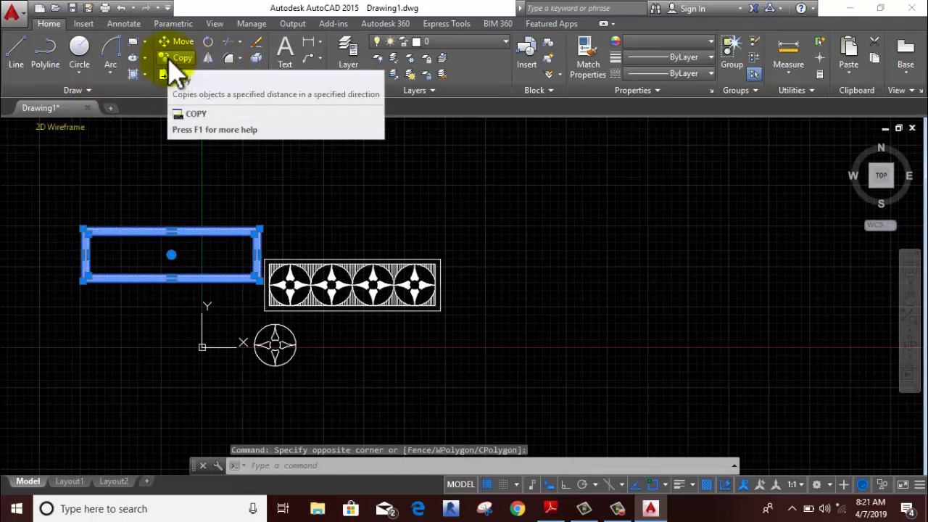
Move the crosshatched frame from its left edge onto the ornament panel's edge
click(178, 42)
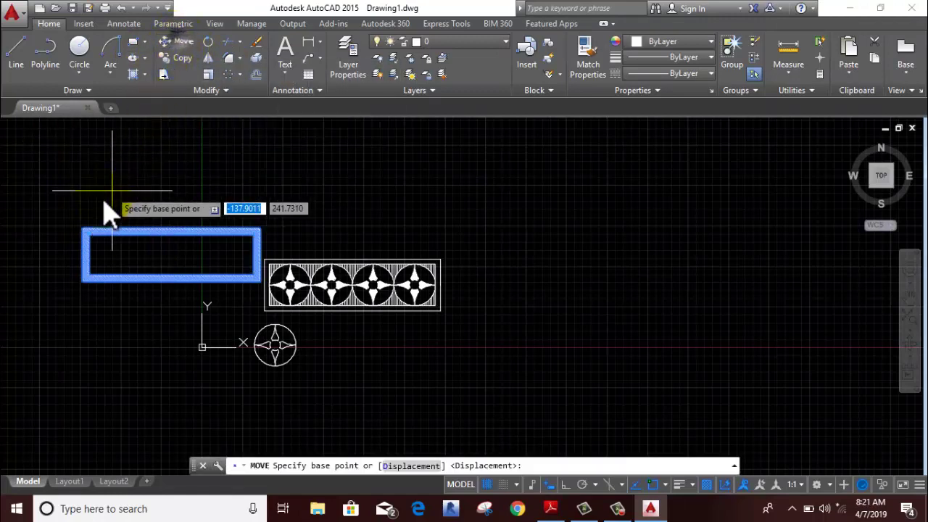
scroll(87, 266, up, 5)
scroll(134, 266, up, 3)
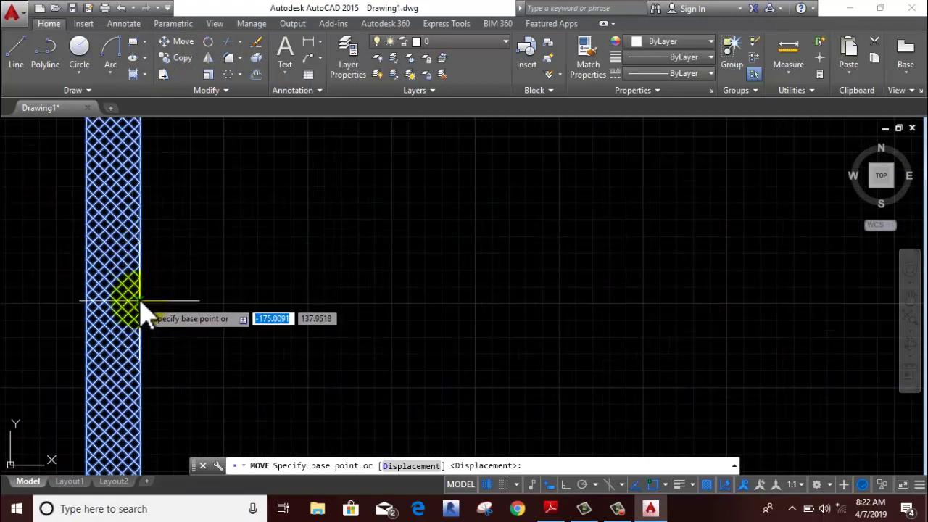
scroll(142, 297, down, 5)
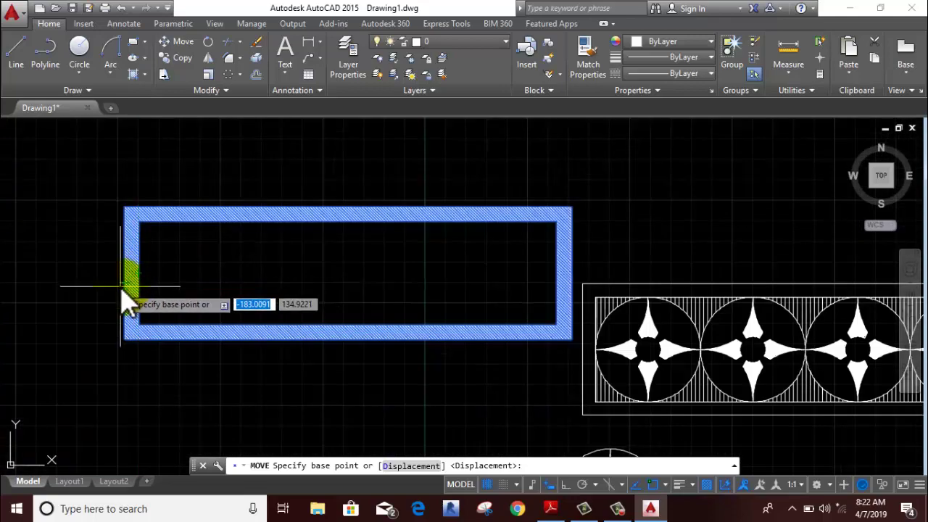
click(127, 276)
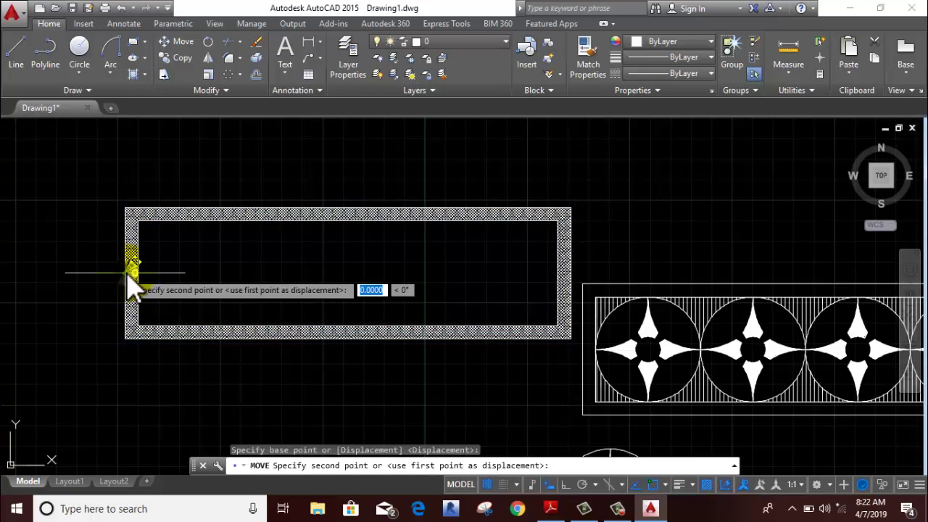
click(586, 365)
scroll(314, 269, down, 4)
middle_drag(313, 269, 203, 244)
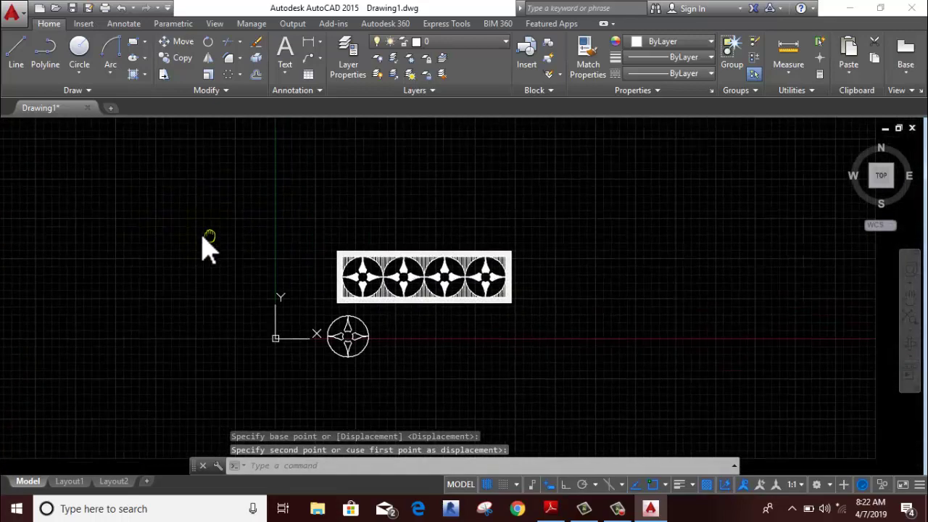
scroll(500, 312, up, 3)
scroll(448, 294, up, 3)
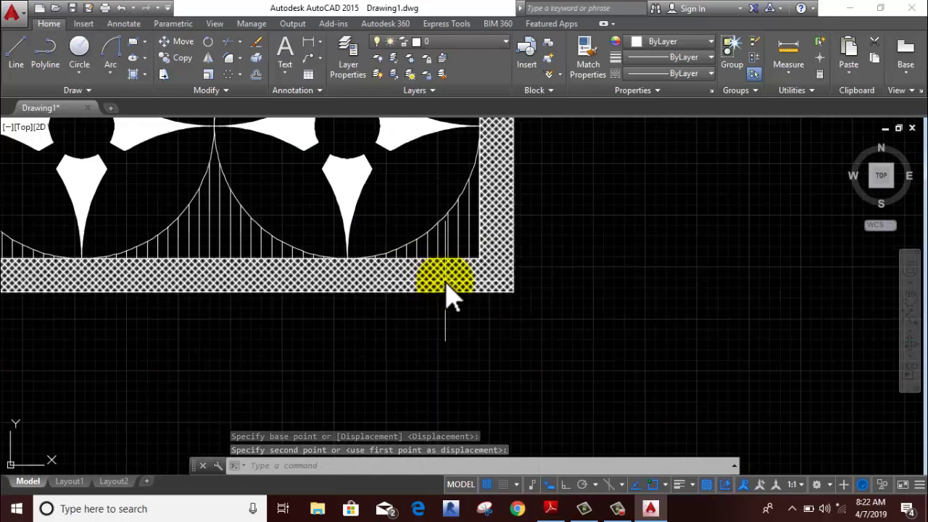
Set the frame's ANSI37 crosshatch scale to 20
click(447, 294)
click(511, 74)
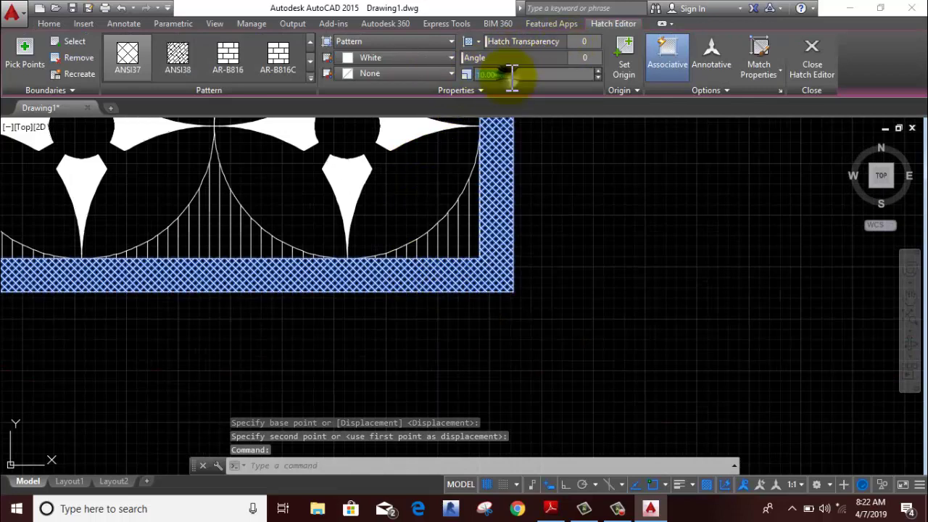
text(0)
key(Return)
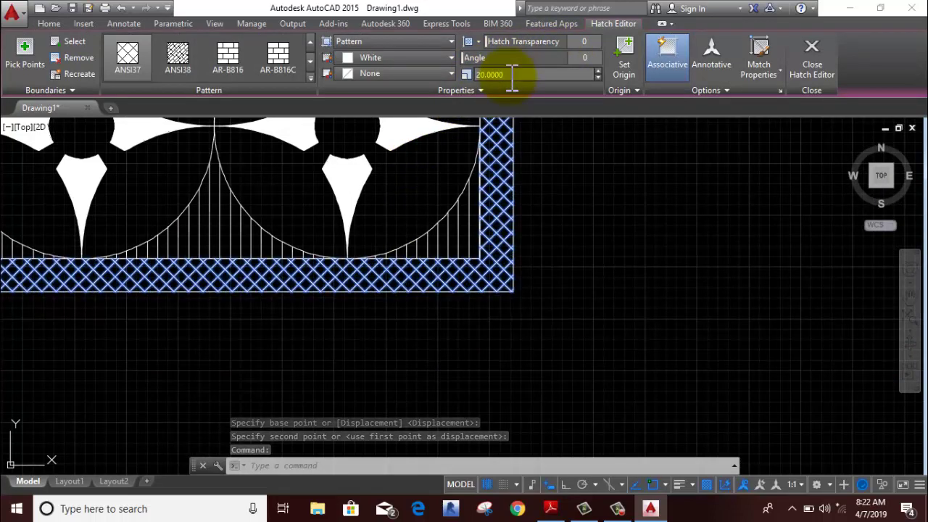
key(Escape)
scroll(688, 324, down, 3)
scroll(663, 269, down, 2)
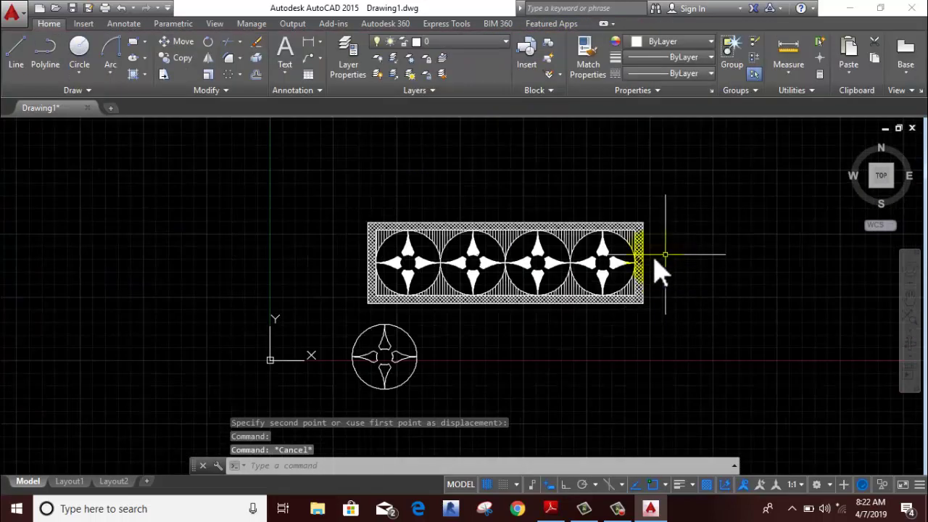
scroll(667, 256, up, 4)
Zoom to the whole drawing and expand the Home tab's Draw panel slideout
middle_click(693, 260)
middle_click(693, 260)
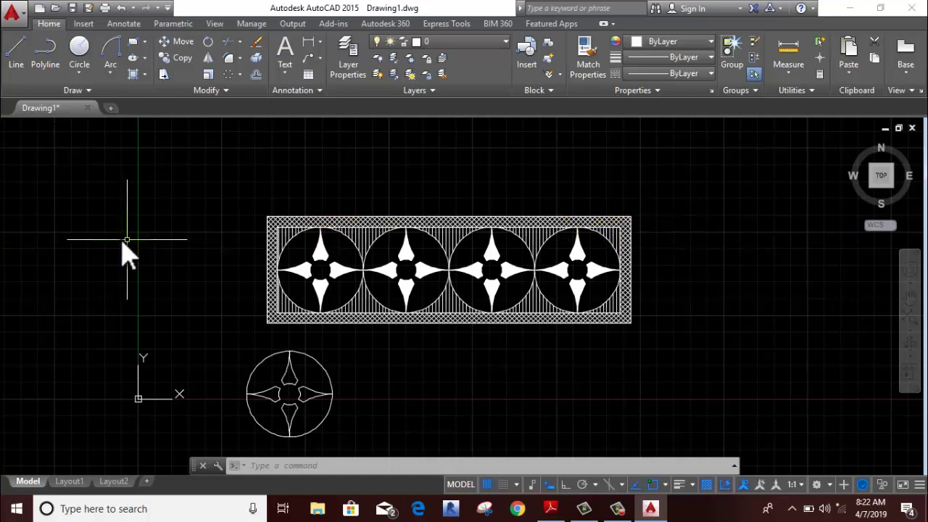
scroll(171, 183, up, 2)
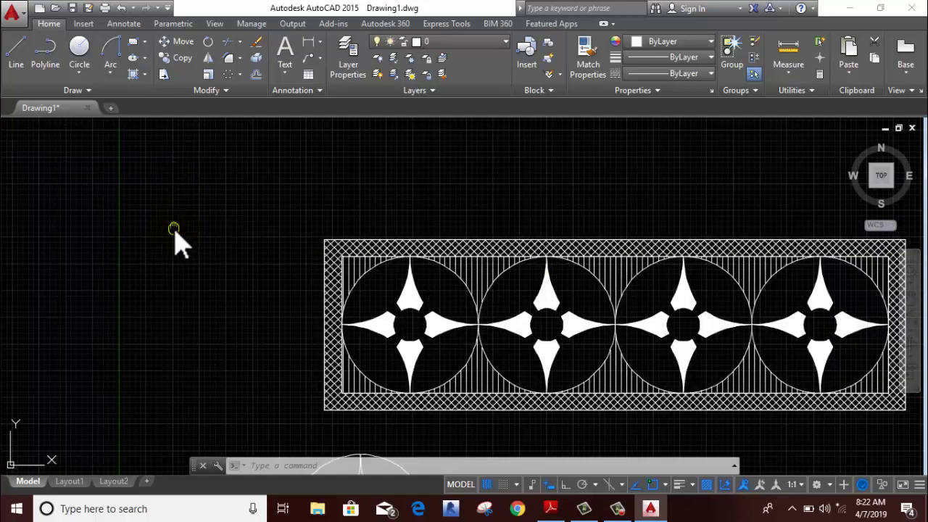
middle_drag(297, 274, 315, 265)
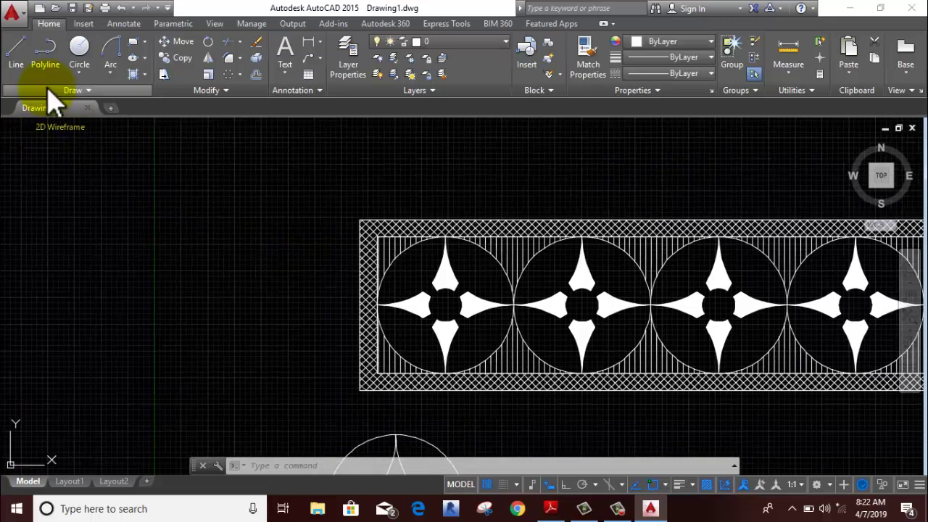
click(73, 91)
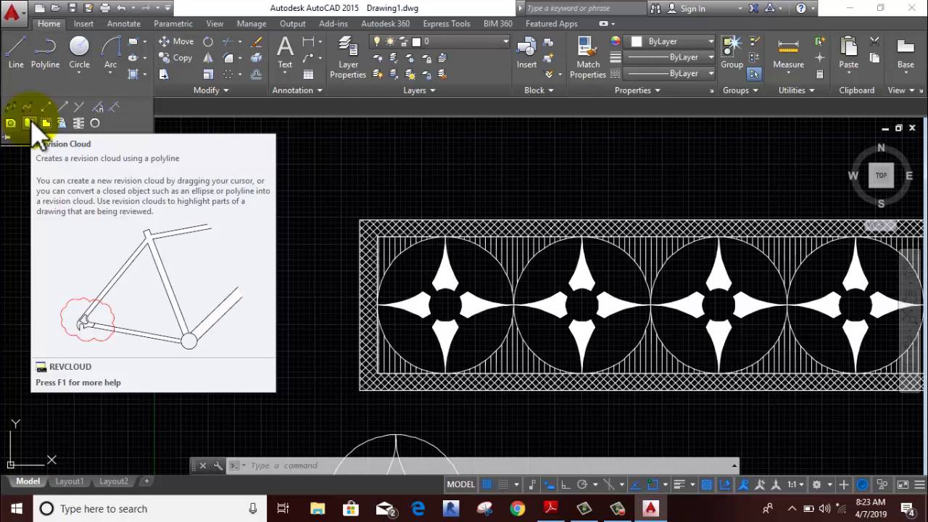
Draw a freehand revision cloud starting at the leftmost circle, above the panel's left end
click(32, 122)
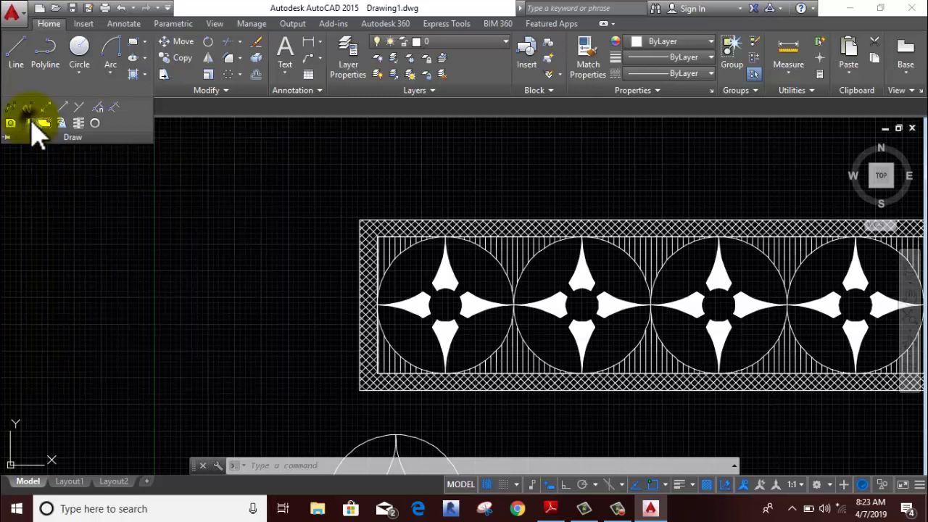
click(403, 278)
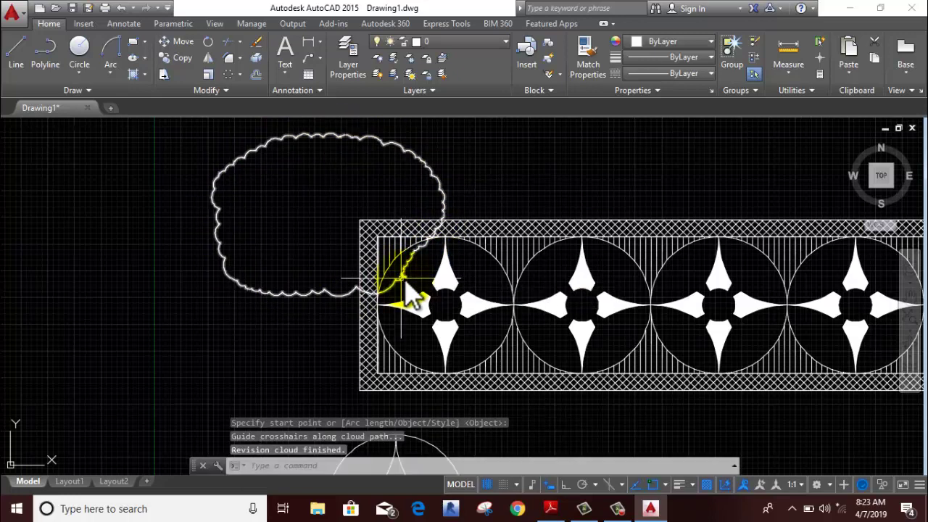
middle_drag(481, 201, 471, 210)
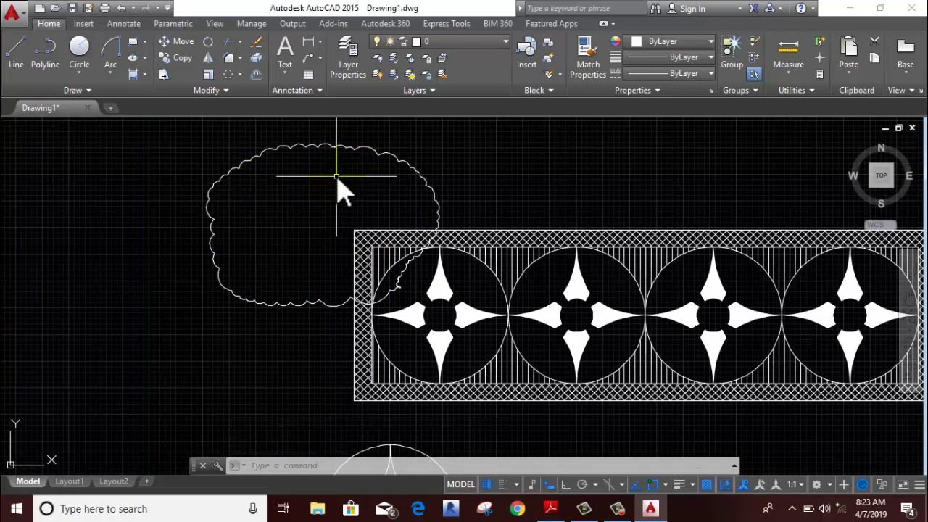
scroll(339, 178, up, 2)
scroll(370, 279, up, 2)
scroll(387, 269, up, 3)
scroll(387, 276, down, 5)
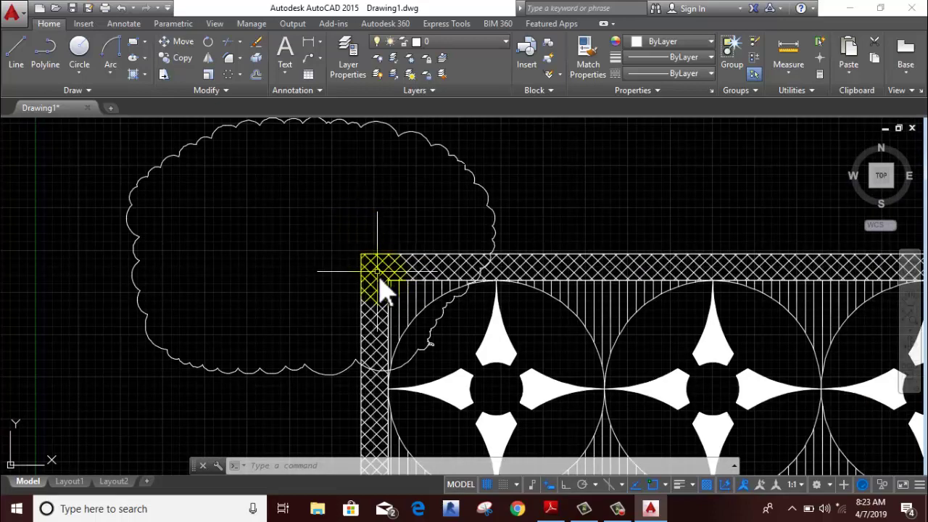
scroll(382, 289, up, 8)
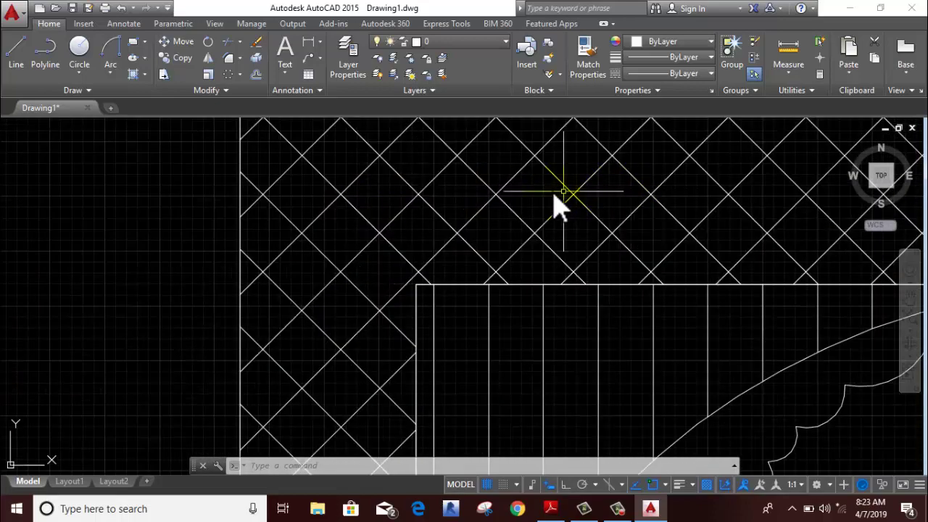
scroll(555, 207, down, 8)
scroll(486, 238, down, 3)
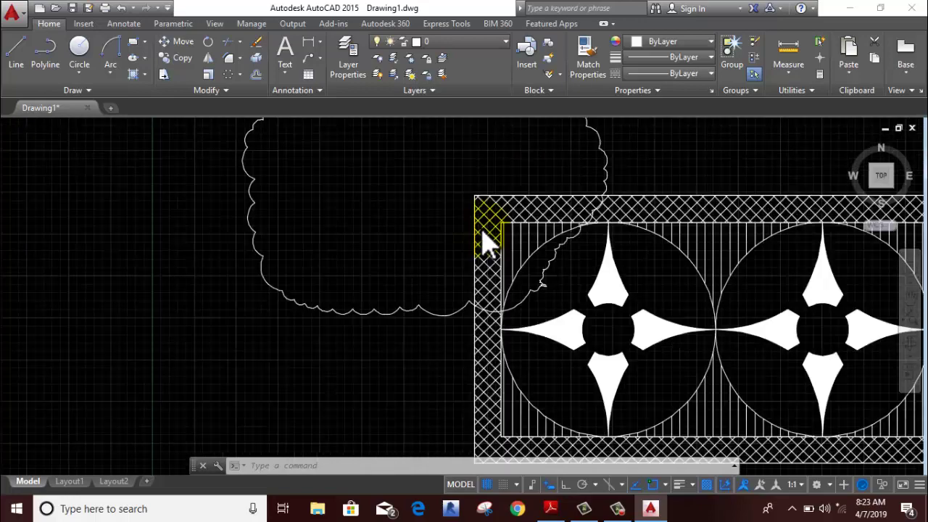
scroll(464, 305, down, 3)
scroll(464, 319, down, 2)
scroll(464, 268, up, 5)
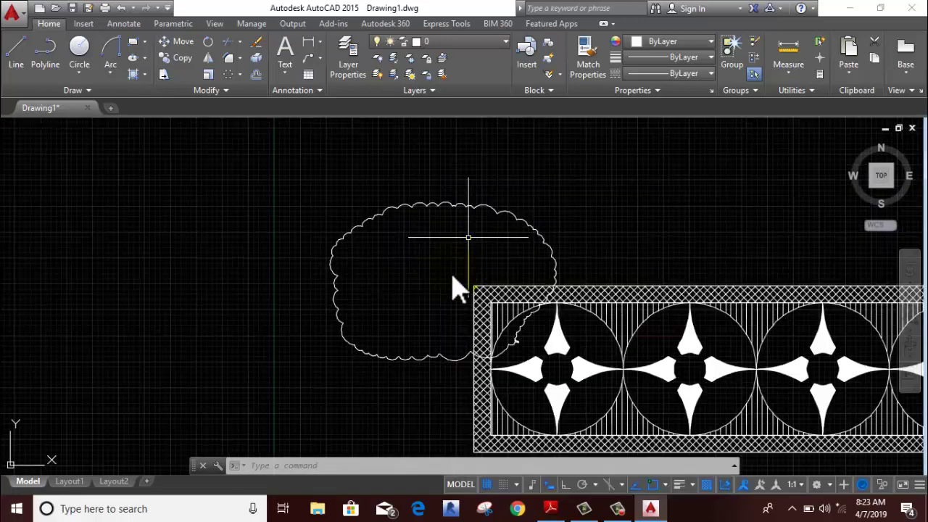
scroll(480, 313, up, 3)
scroll(450, 298, down, 2)
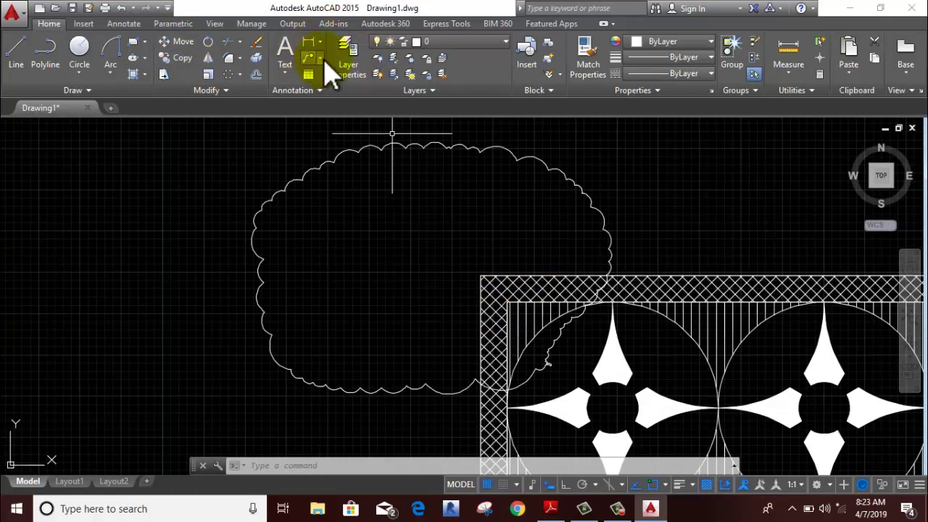
Write the MTEXT note 'Need More Large Scale in Hatch' inside the revision cloud
click(286, 52)
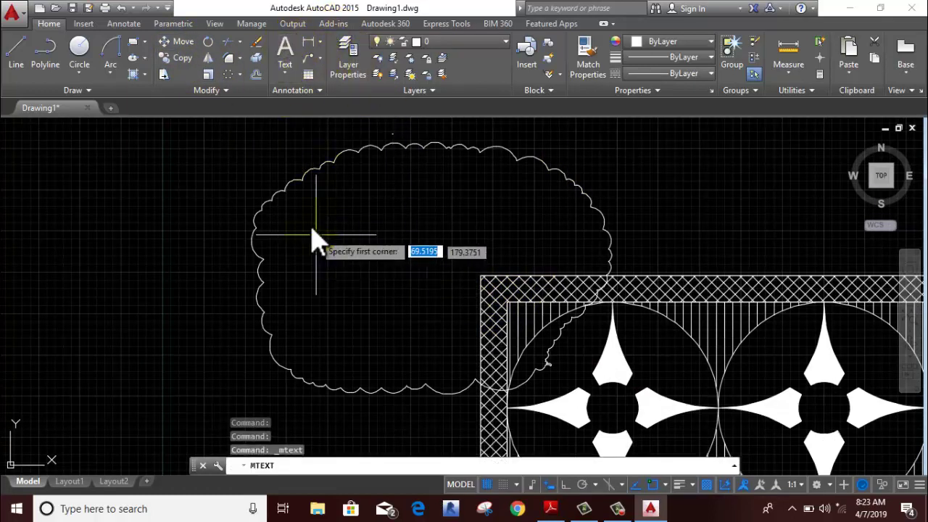
click(278, 213)
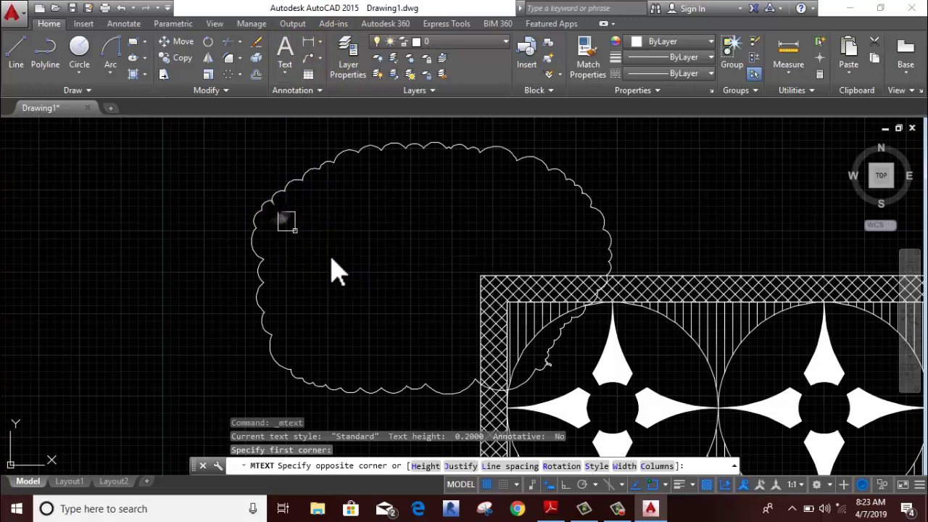
click(569, 265)
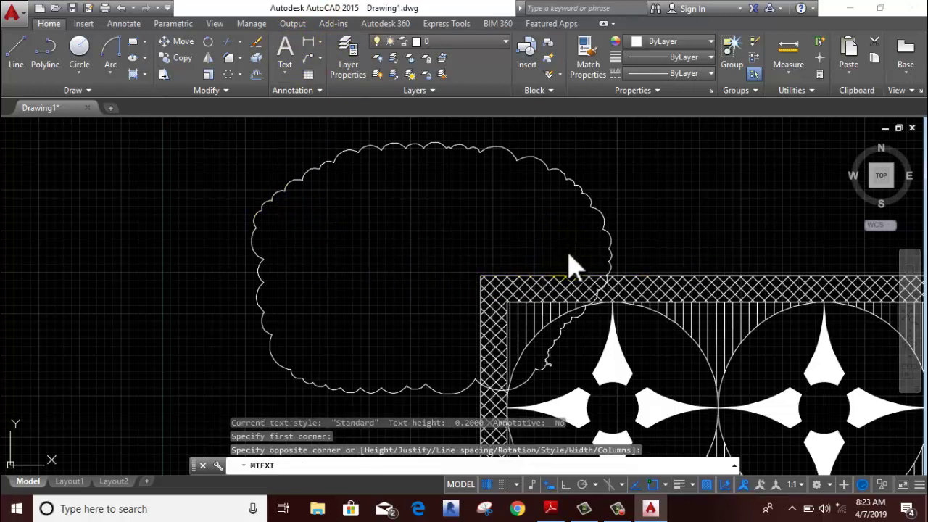
text(N)
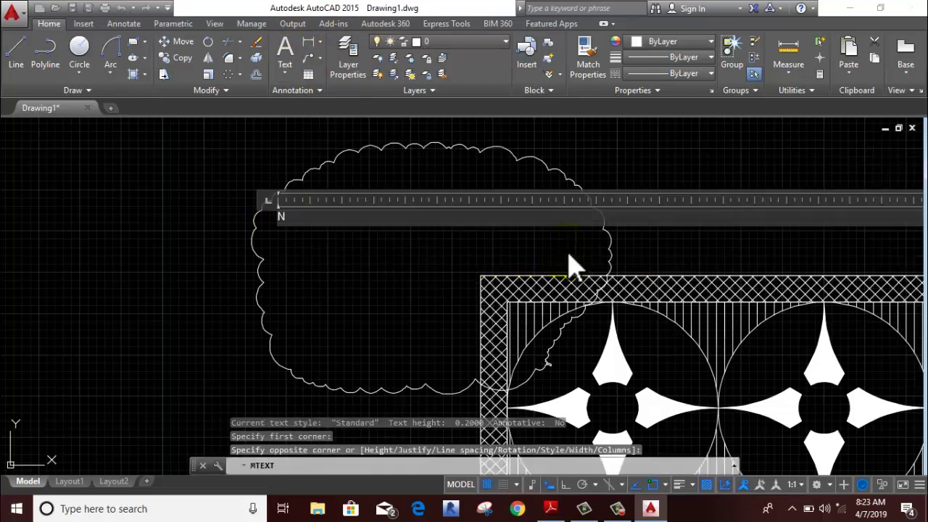
text(eed )
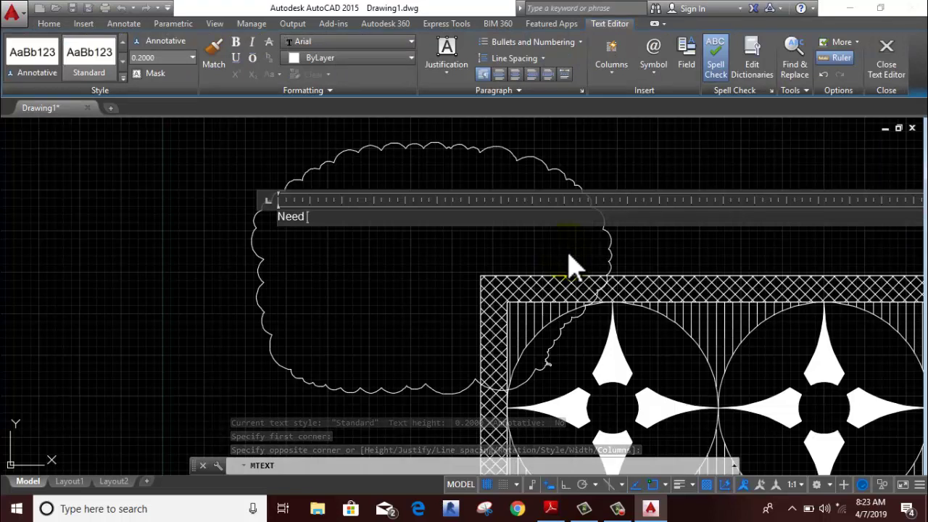
text(More Large Scale in Hatch)
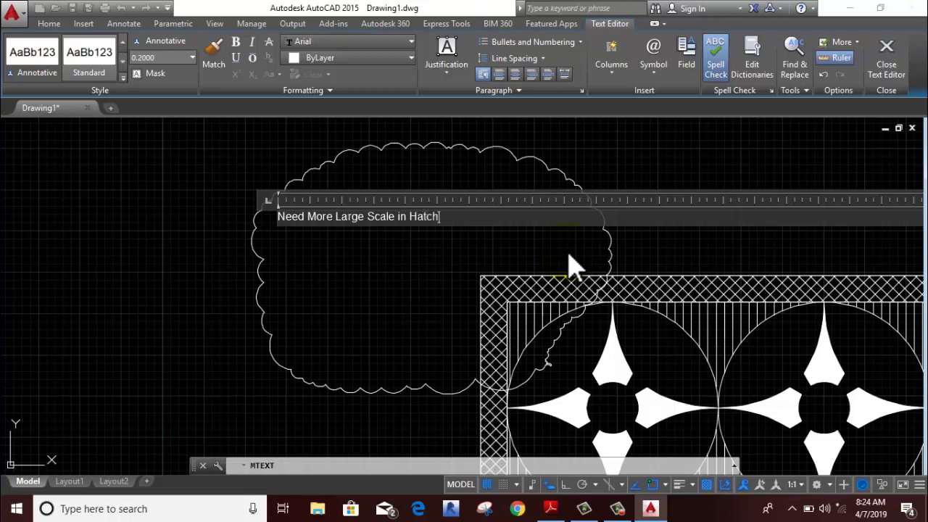
click(185, 335)
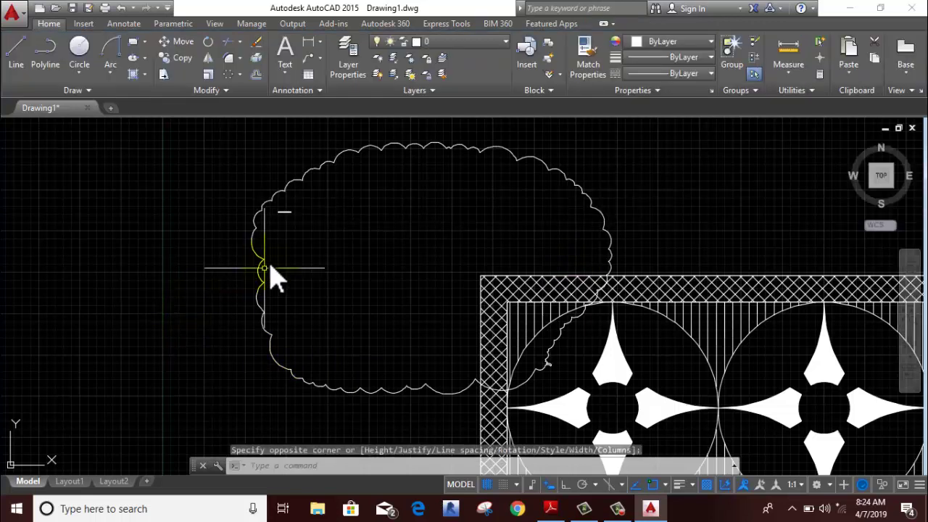
Scale up the note text from a base point at the note so it fills the cloud
click(306, 204)
click(290, 233)
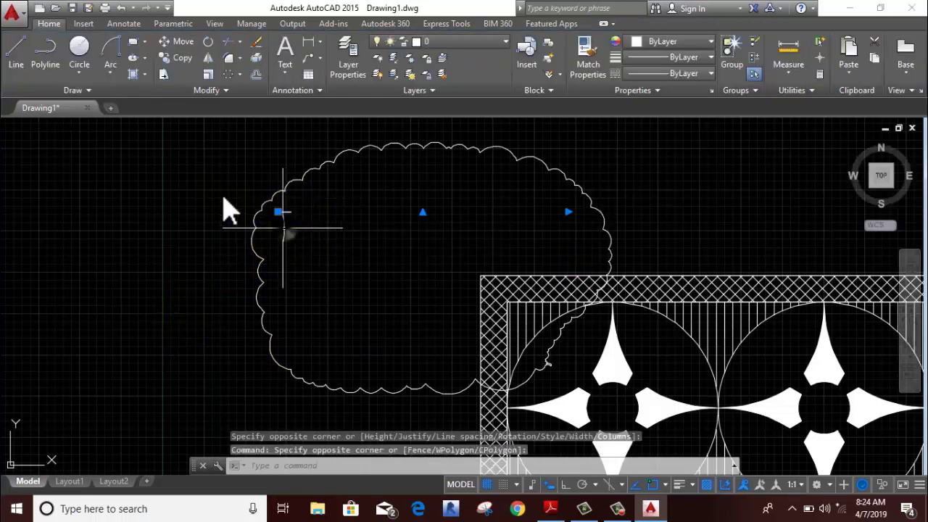
click(210, 75)
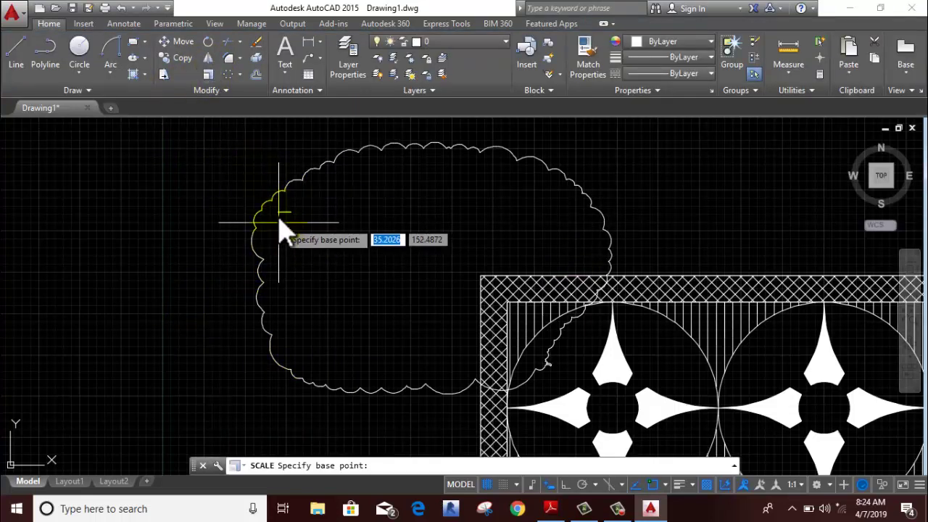
click(278, 212)
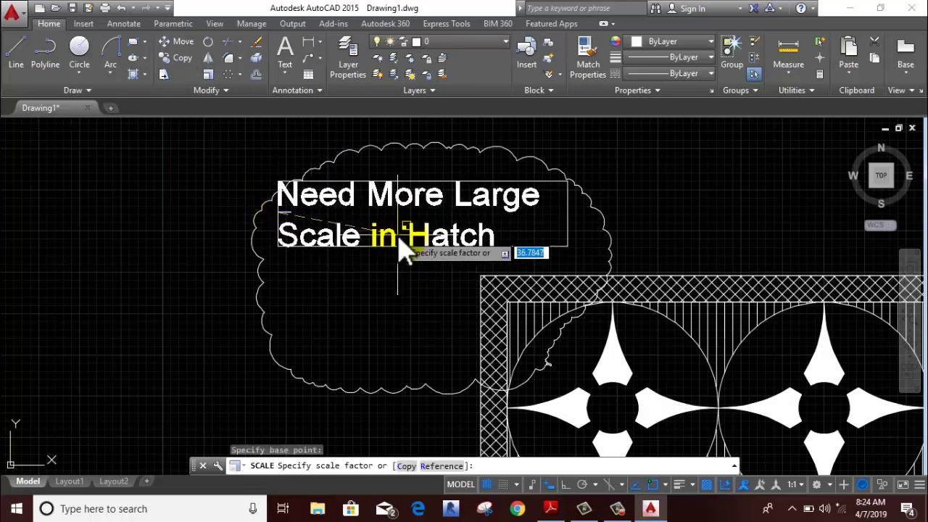
click(381, 254)
scroll(350, 230, down, 2)
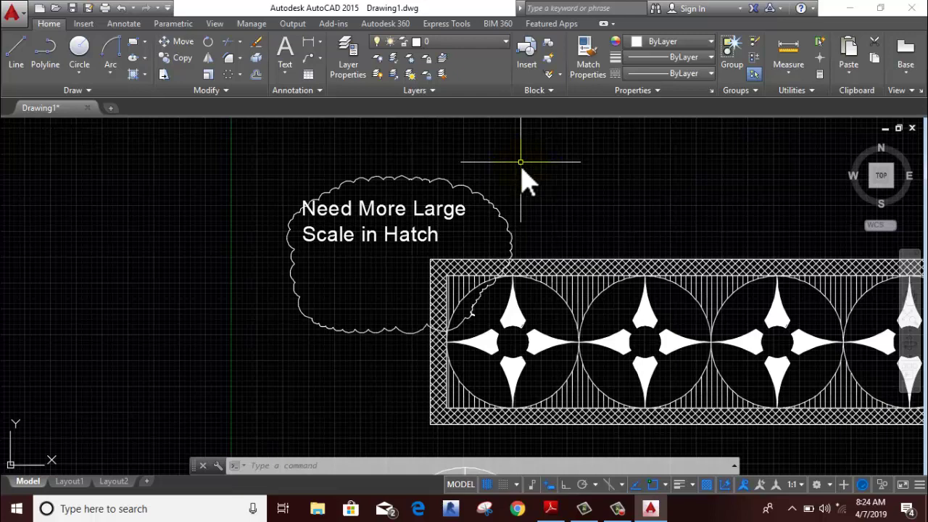
Draw a plain rectangle in empty space to the right of the four-point-star circle
scroll(342, 201, down, 3)
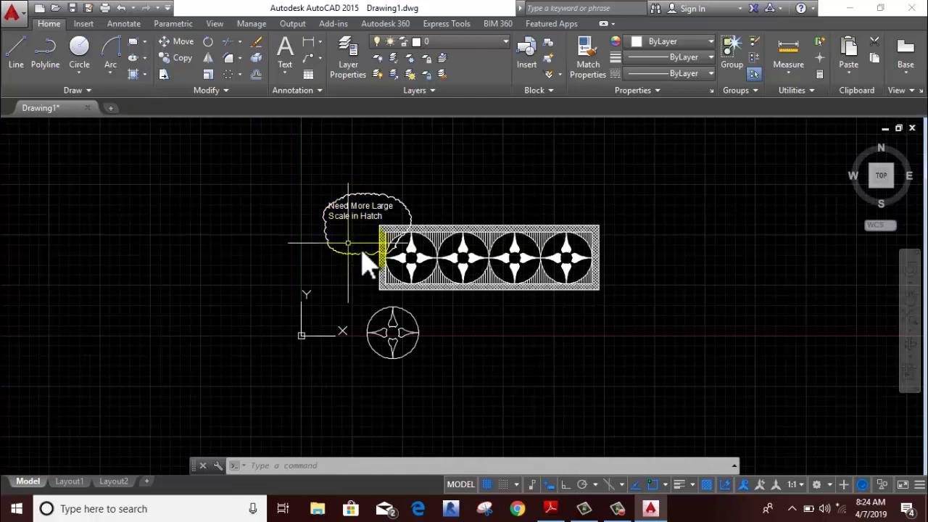
scroll(544, 294, up, 4)
mouse_move(534, 304)
middle_down()
mouse_move(508, 274)
mouse_move(453, 246)
middle_up()
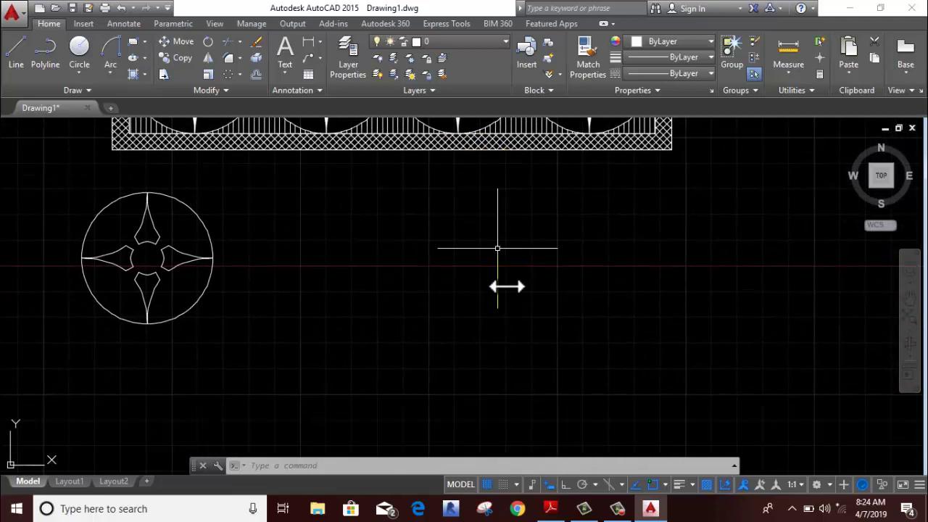
click(241, 58)
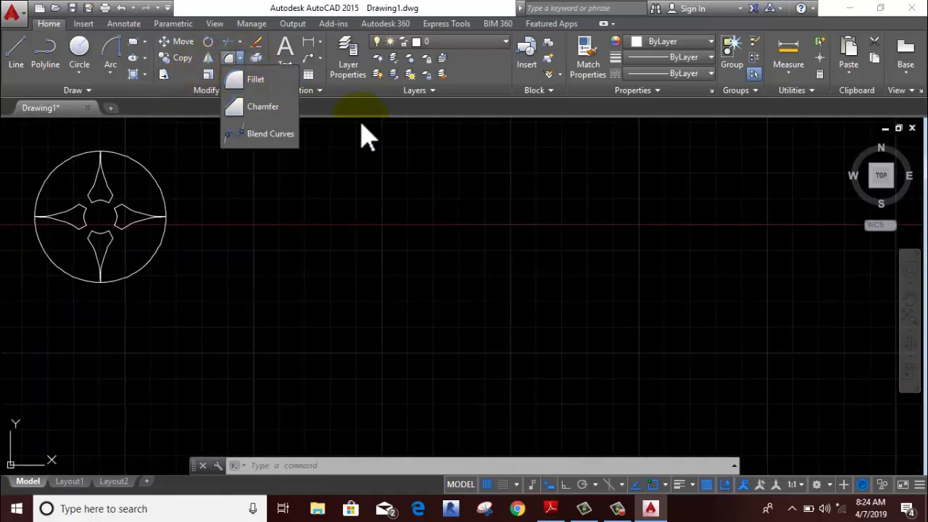
click(134, 42)
click(342, 232)
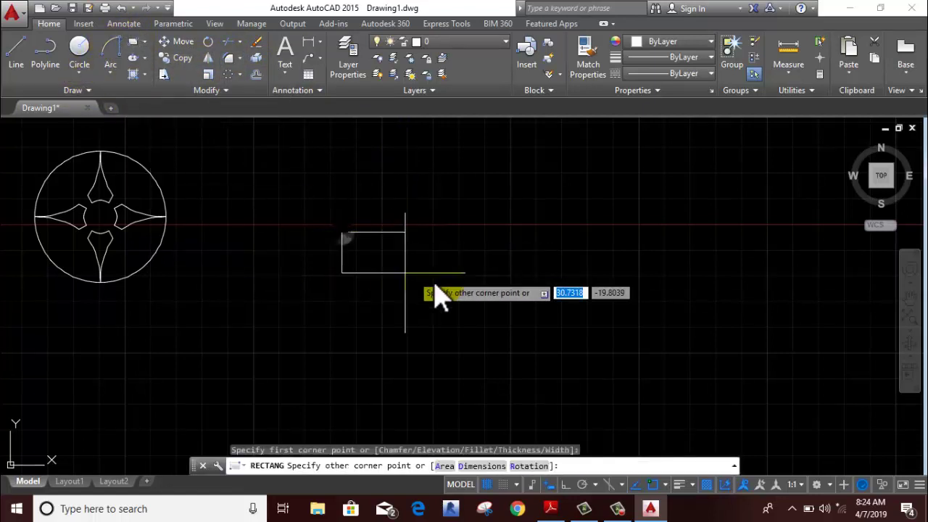
click(543, 315)
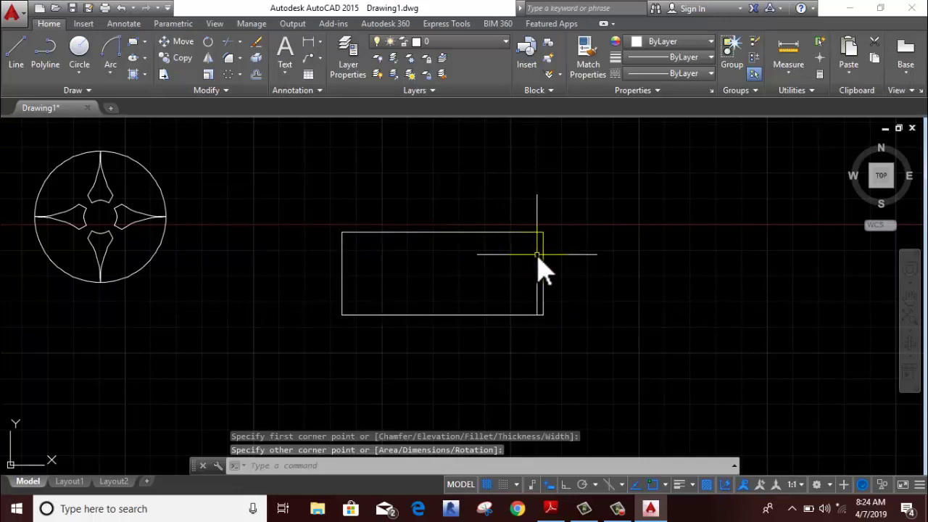
scroll(552, 231, up, 4)
middle_drag(551, 234, 587, 194)
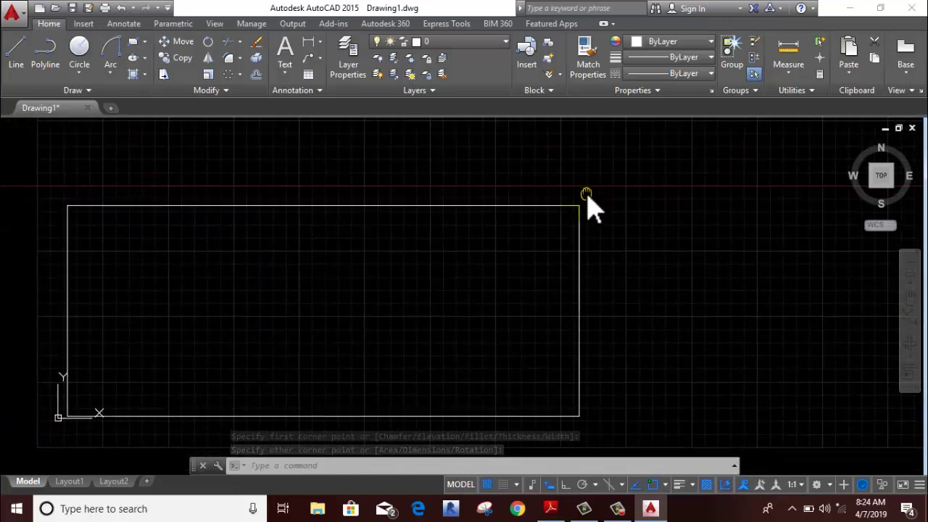
click(240, 74)
click(255, 121)
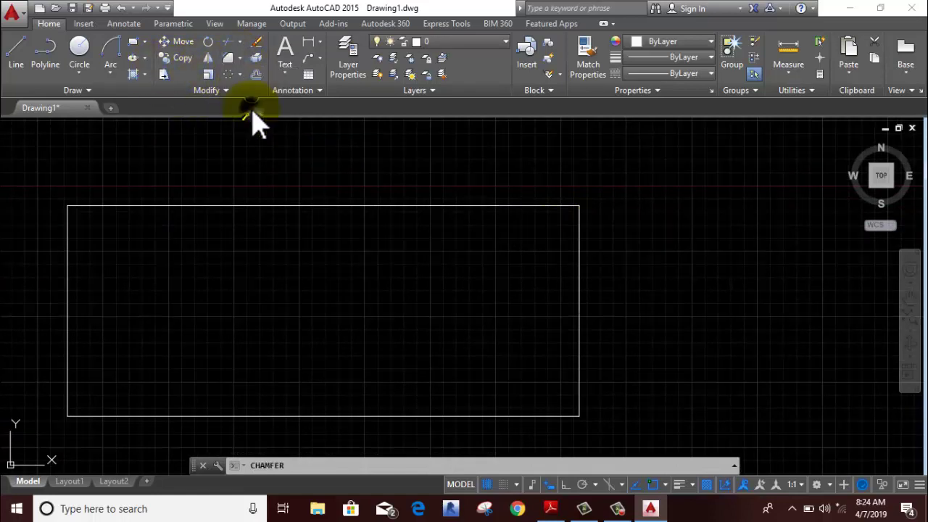
right_click(271, 170)
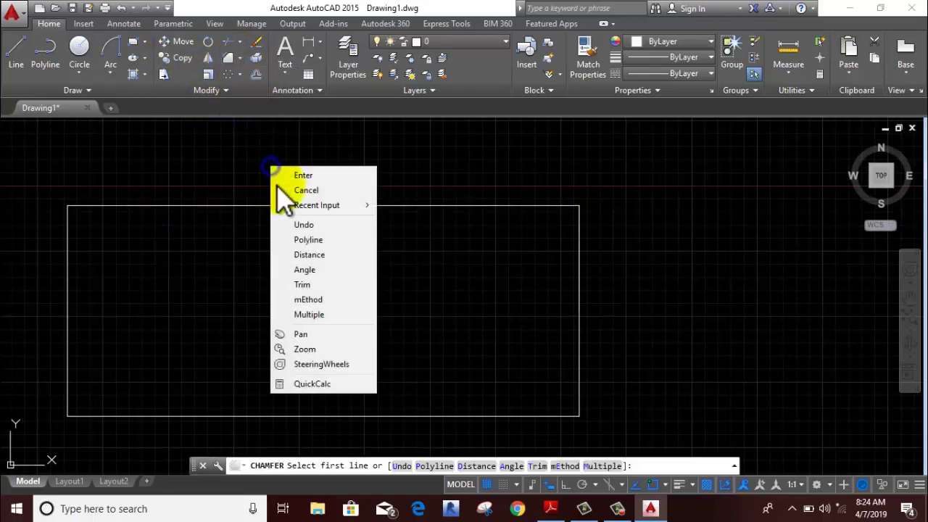
click(303, 256)
text(20)
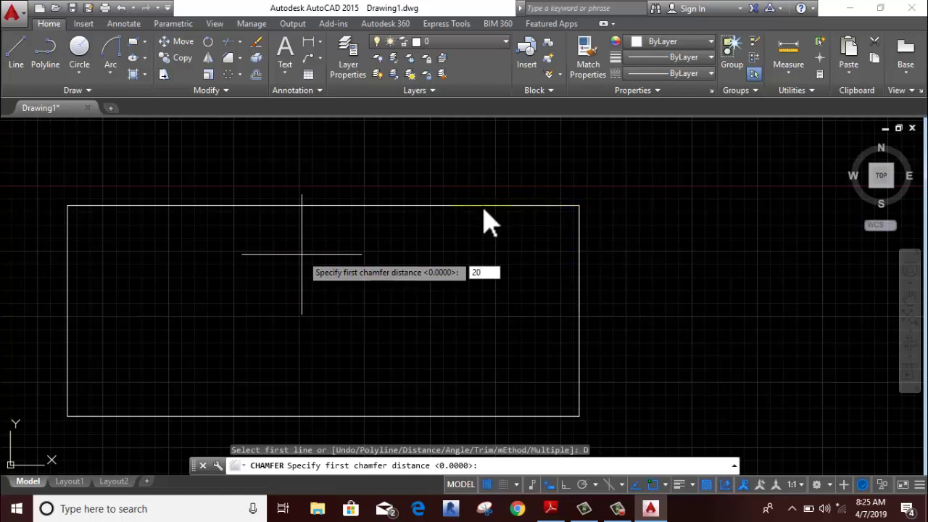
key(Return)
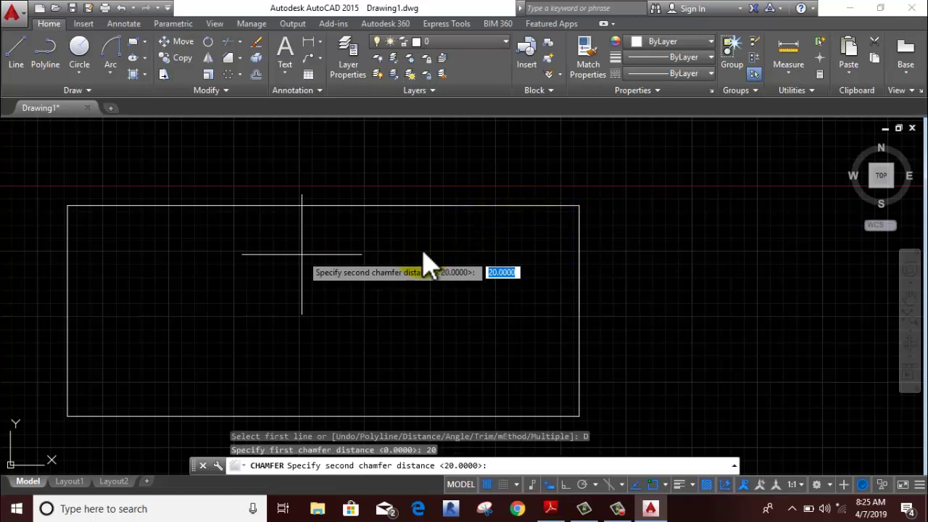
text(0)
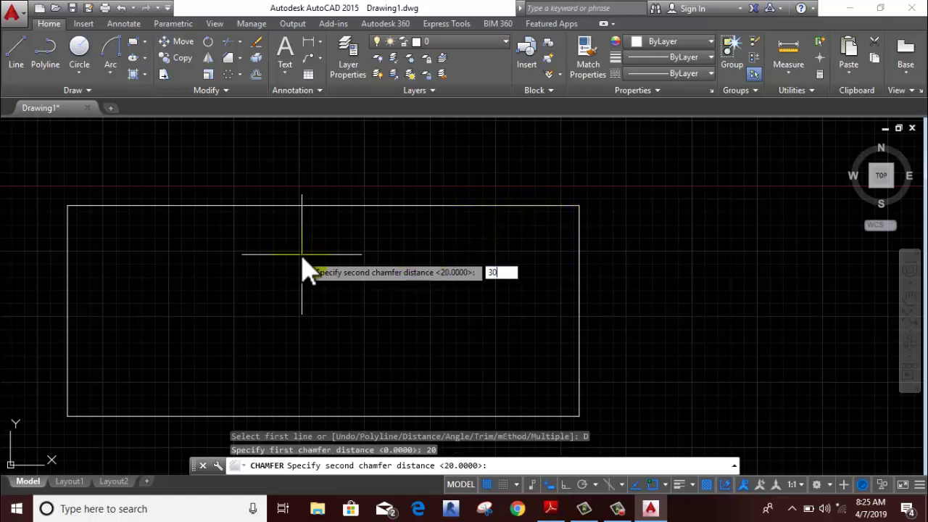
key(Return)
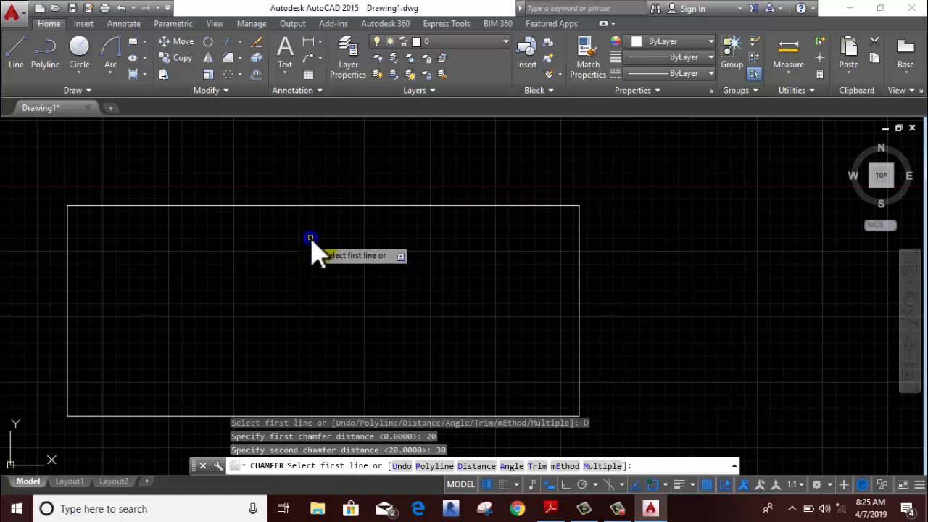
right_click(312, 239)
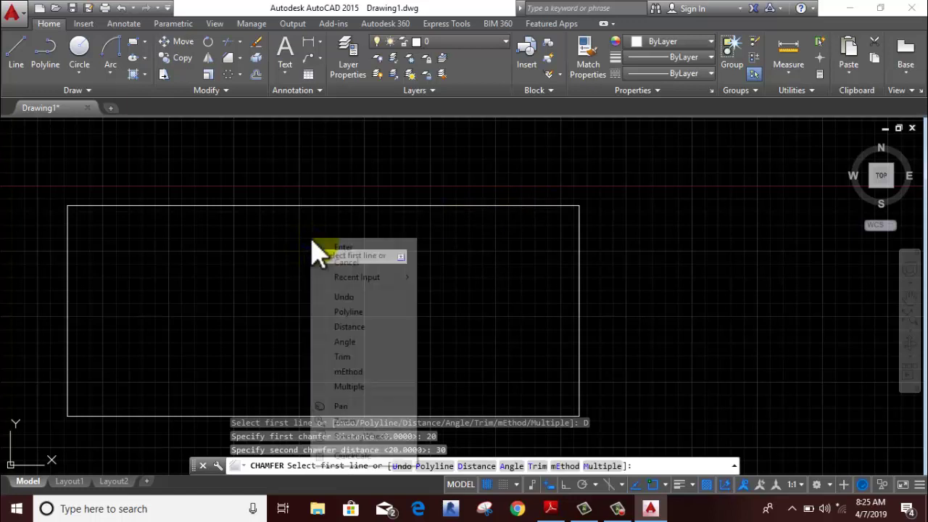
click(349, 386)
click(580, 280)
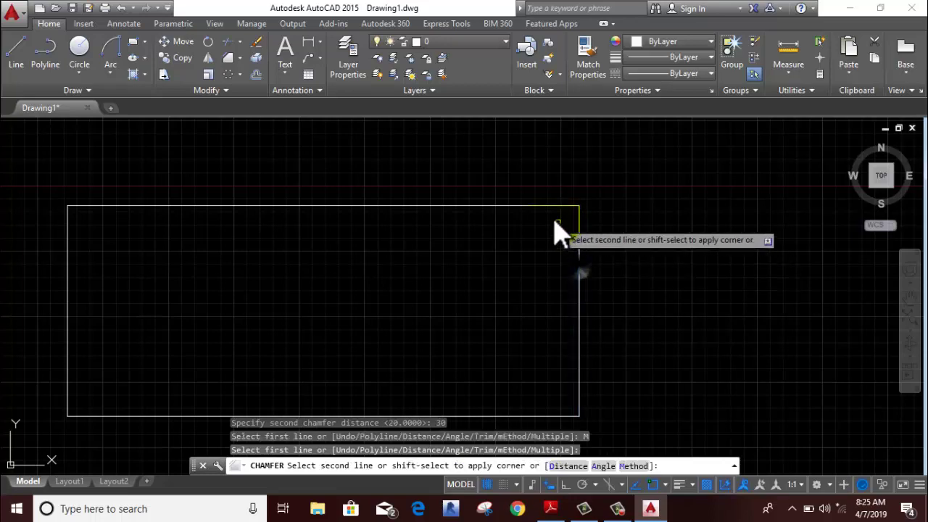
click(557, 217)
click(148, 209)
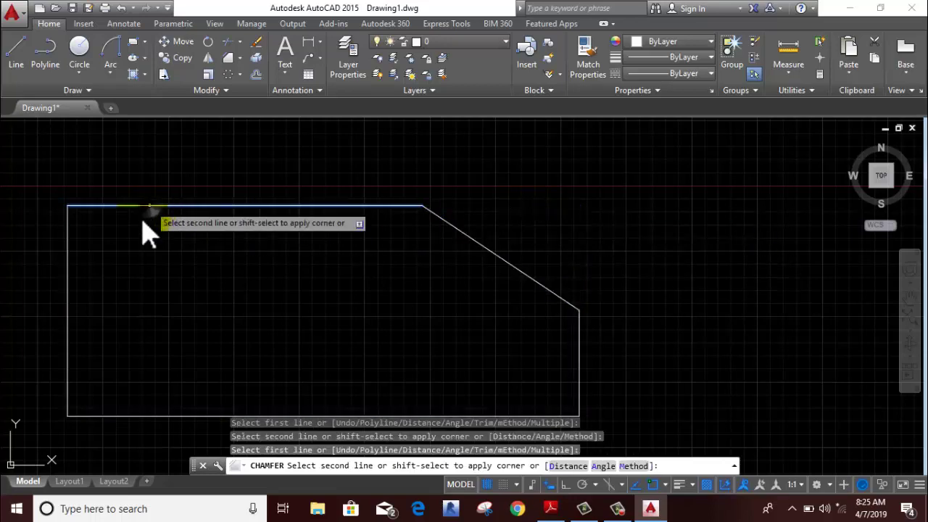
click(68, 323)
middle_drag(93, 363, 119, 235)
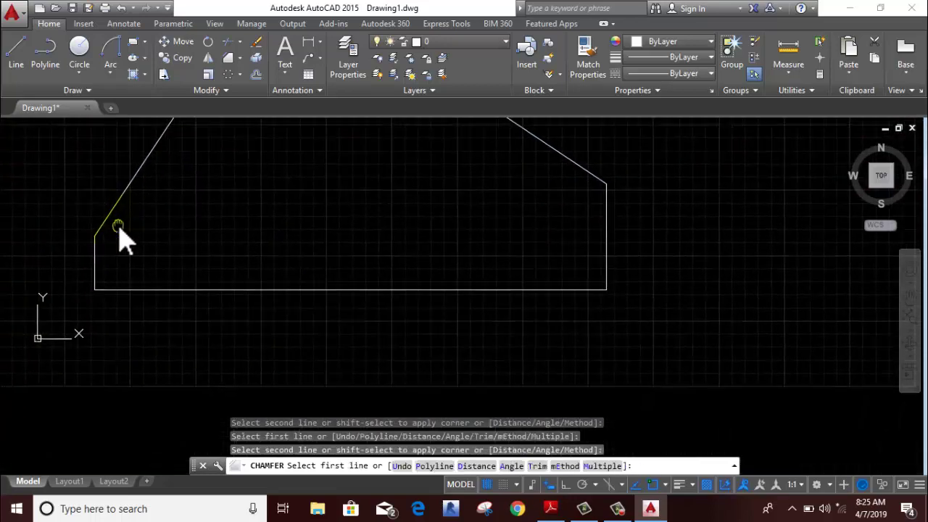
click(94, 266)
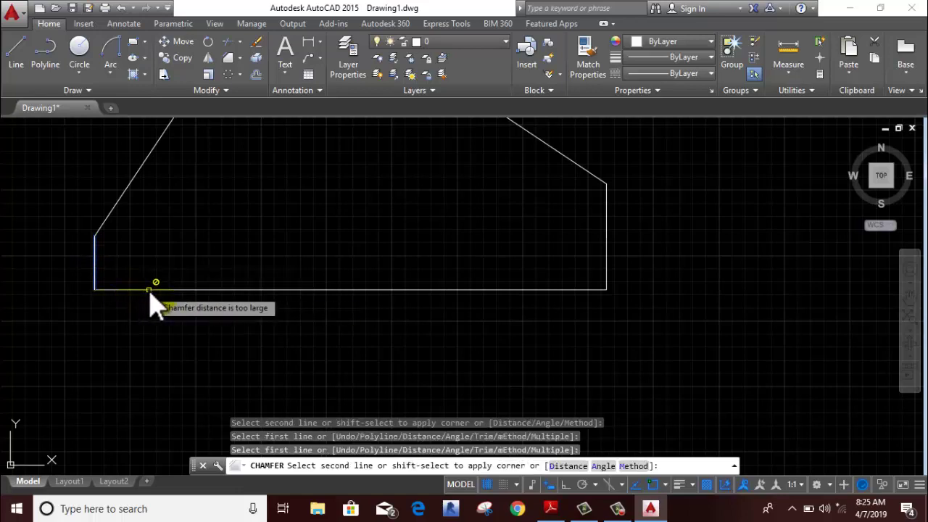
mouse_move(166, 259)
middle_down()
mouse_move(196, 337)
mouse_move(192, 329)
middle_up()
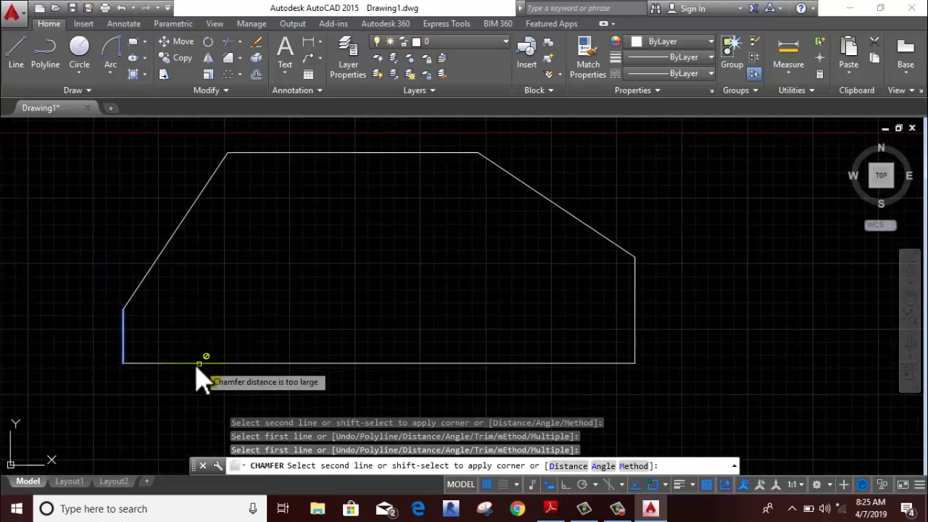
right_click(258, 246)
click(279, 265)
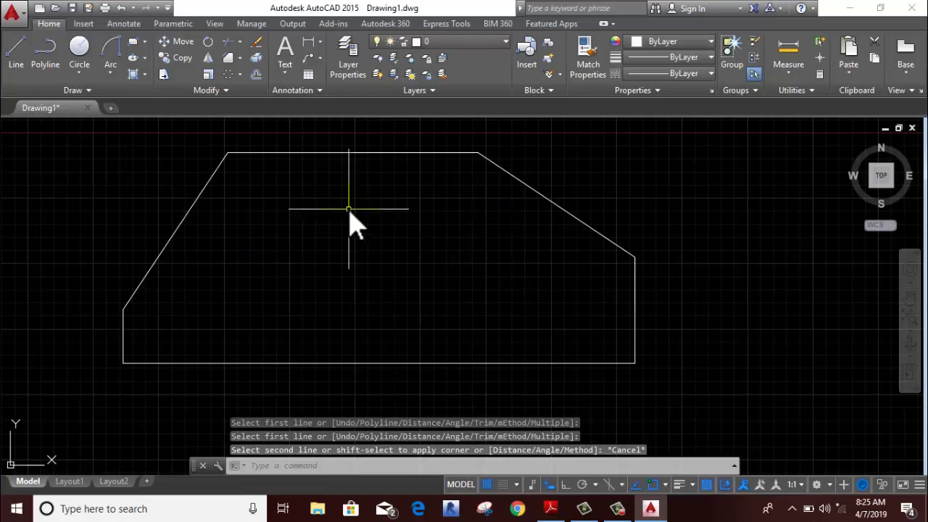
key(ctrl+z)
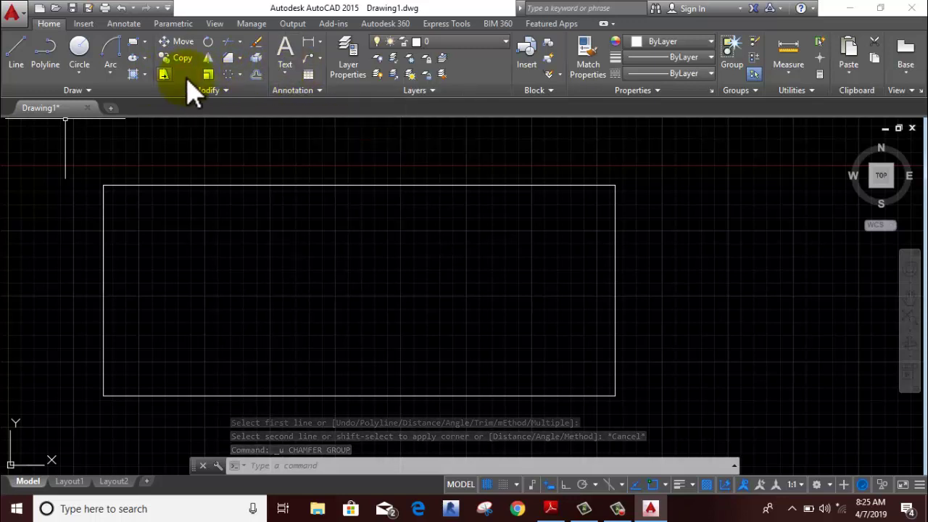
Chamfer the rectangle's bottom-right corner with length 10 at 45 degrees
click(227, 59)
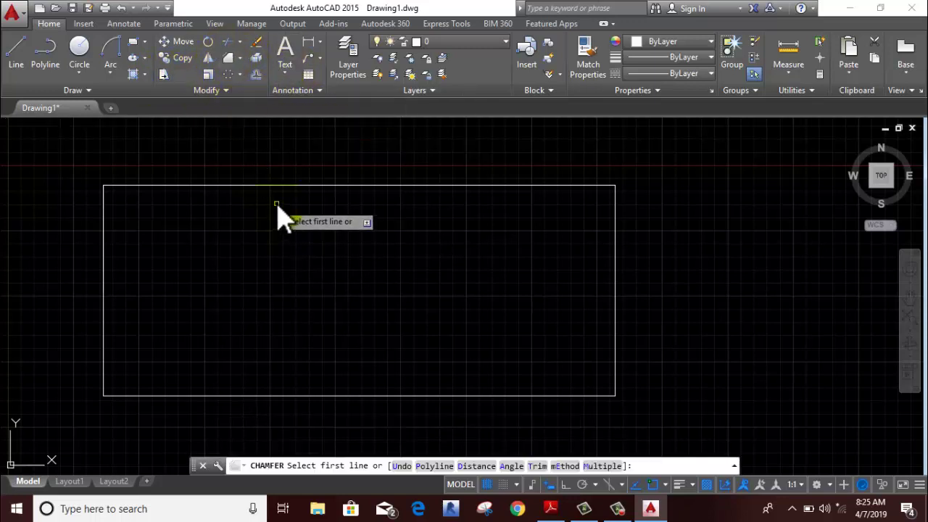
right_click(278, 206)
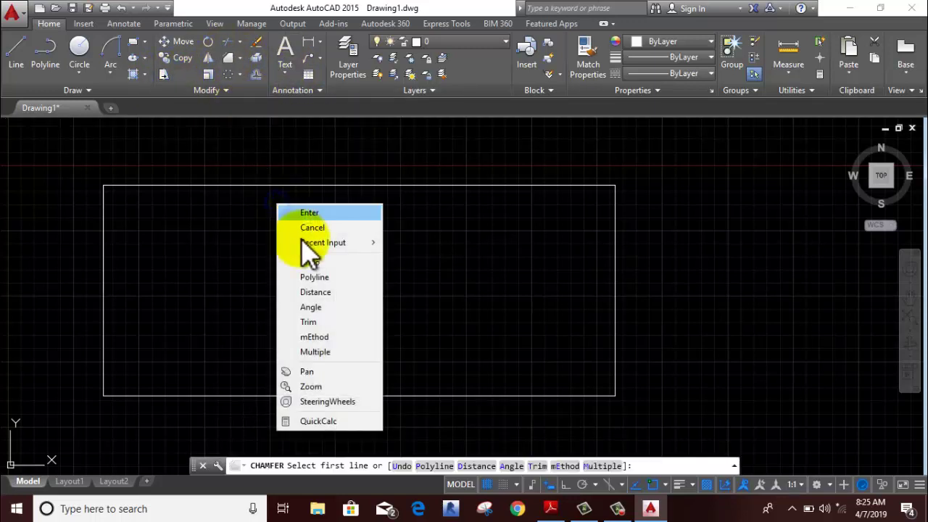
click(323, 308)
text(10)
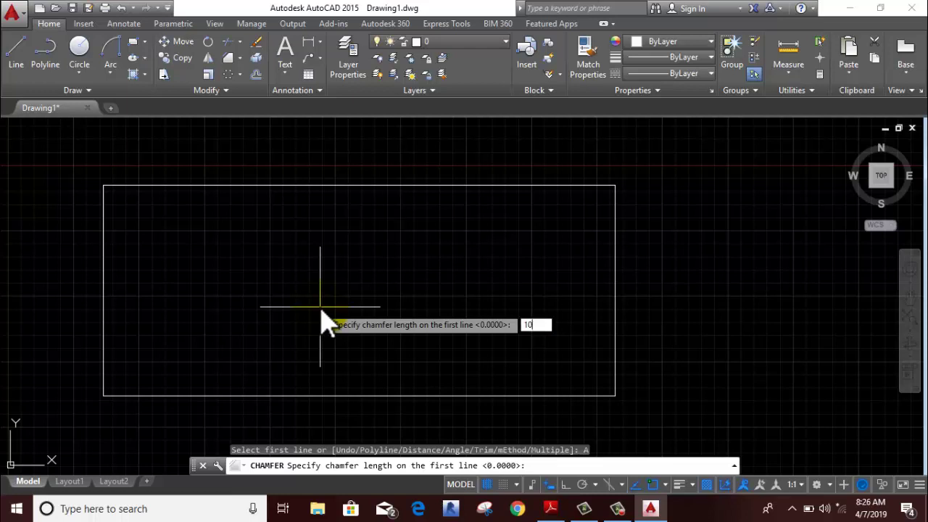
key(Return)
text(45)
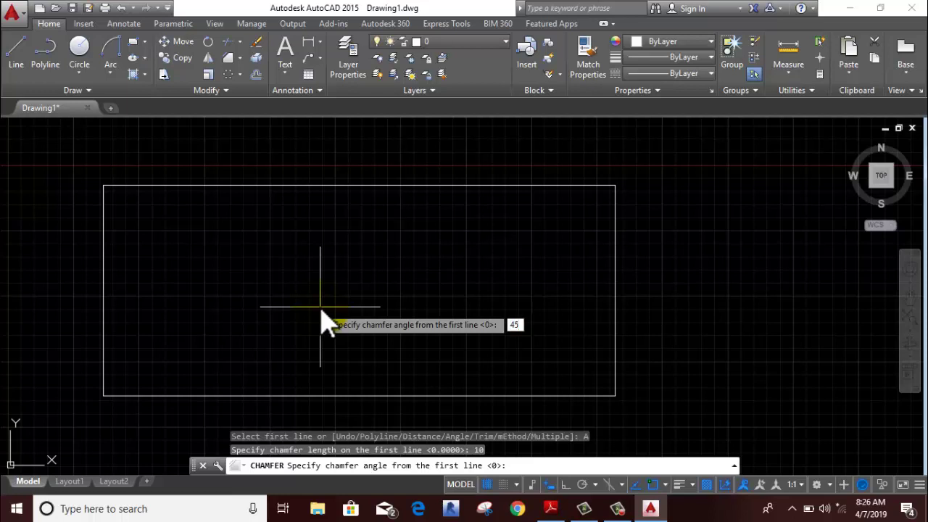
key(Return)
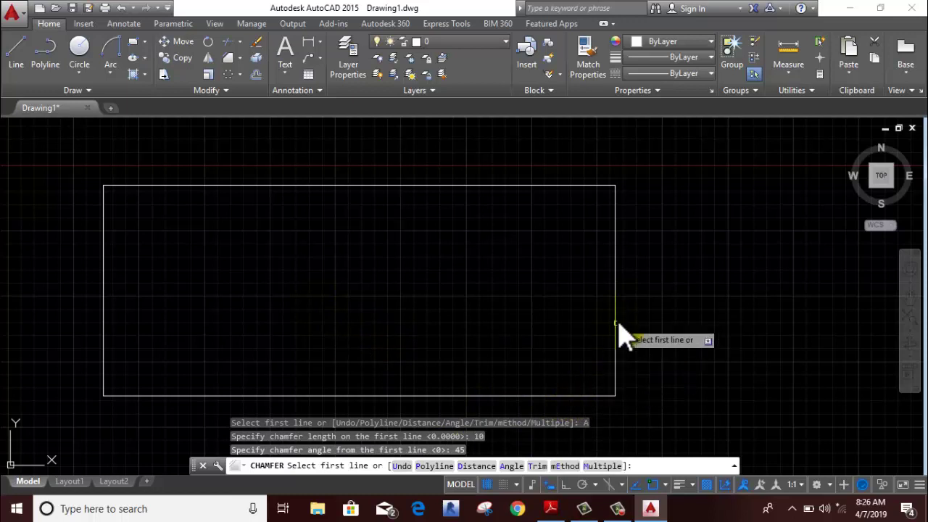
click(563, 397)
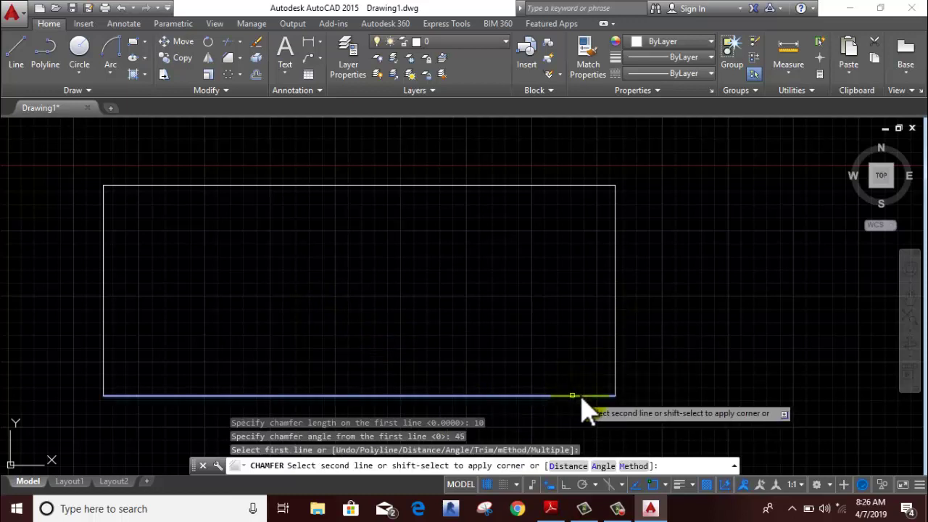
click(616, 339)
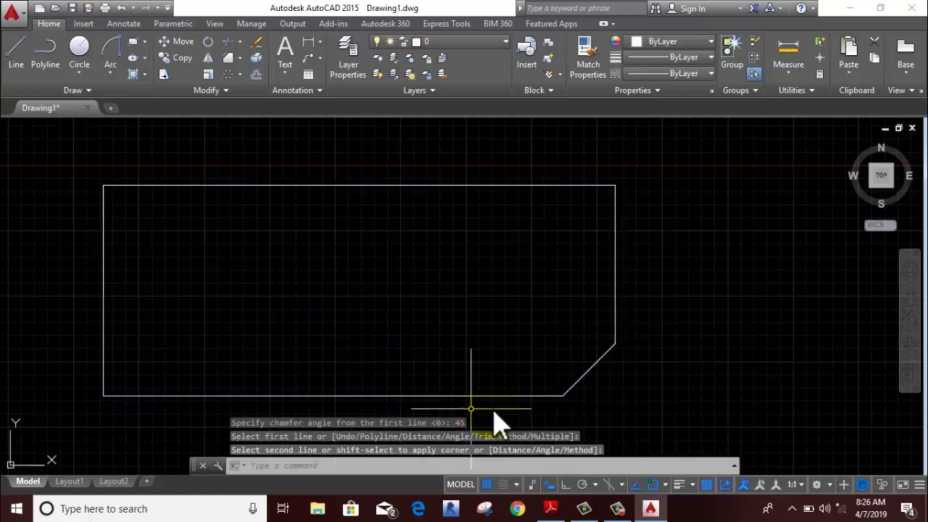
scroll(472, 325, down, 2)
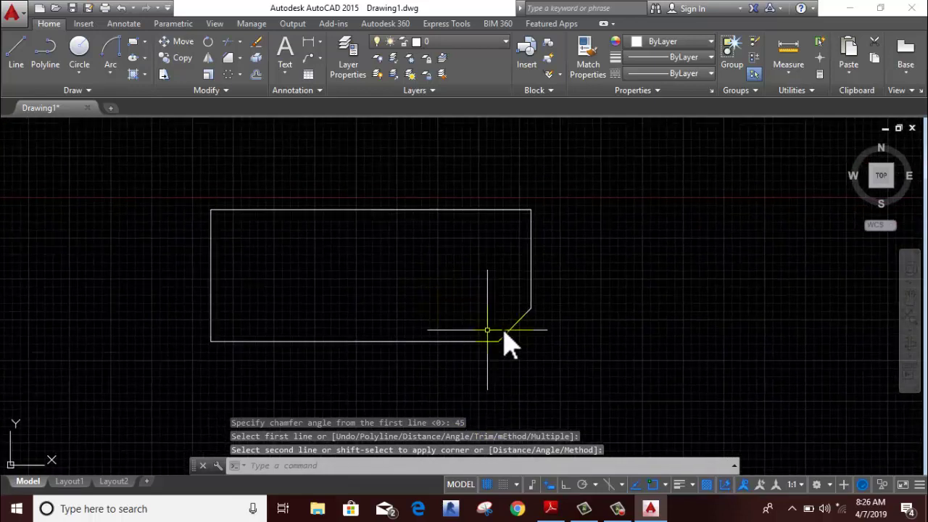
scroll(517, 374, up, 4)
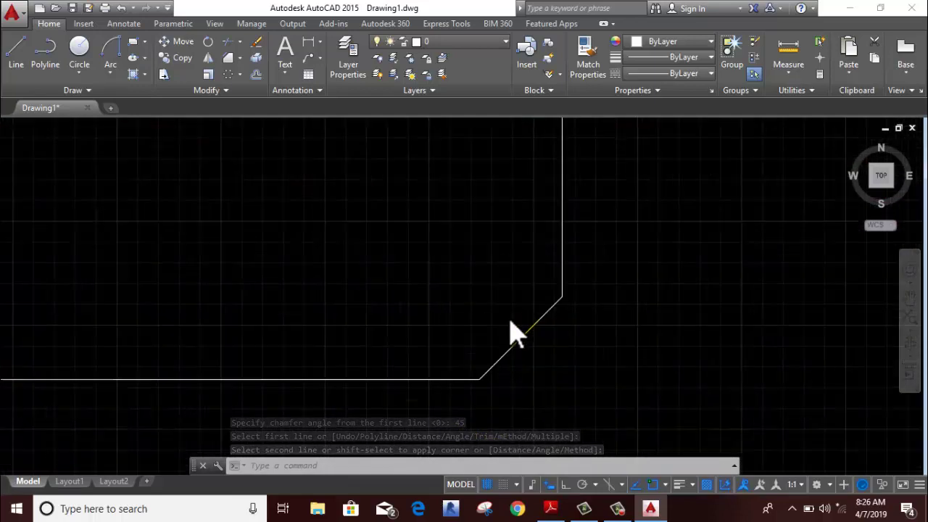
scroll(511, 330, down, 2)
middle_drag(488, 294, 464, 281)
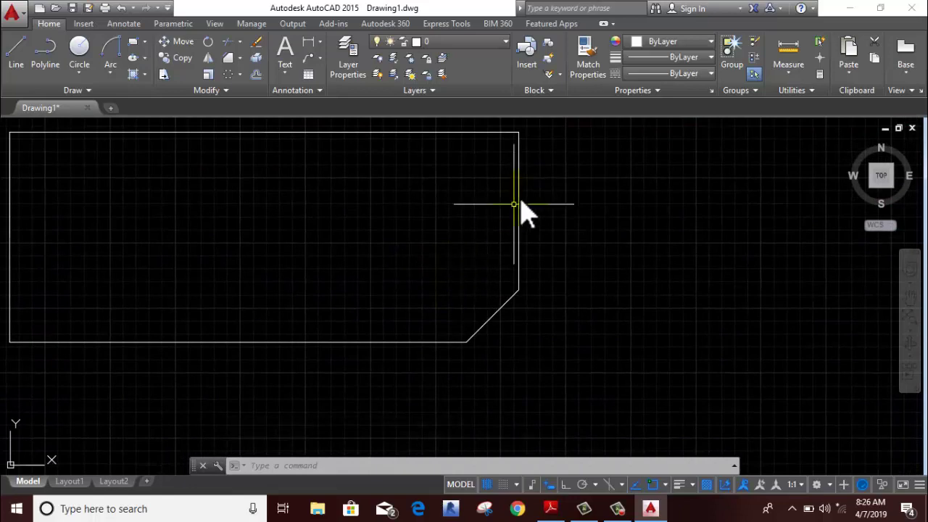
Apply the same 10-unit, 45-degree chamfer to the top-right corner using CHA
text(cha)
key(Return)
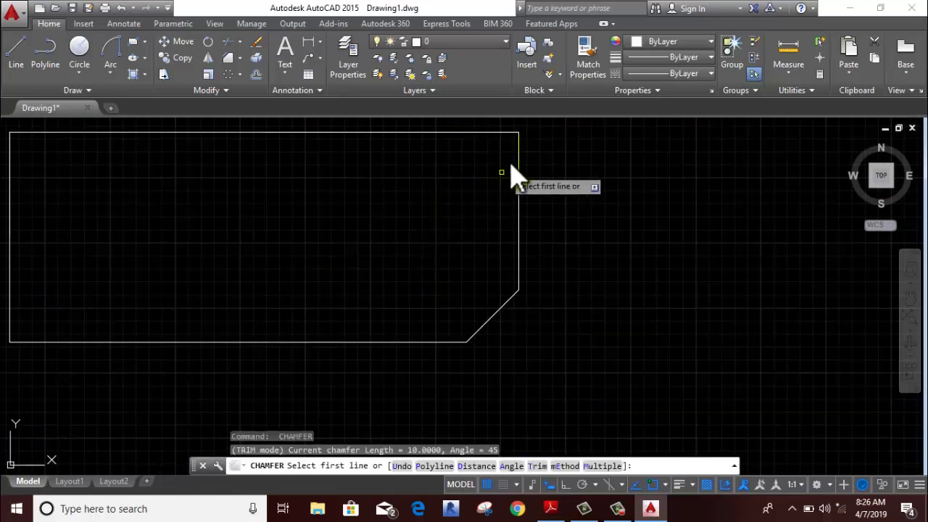
click(519, 165)
click(511, 134)
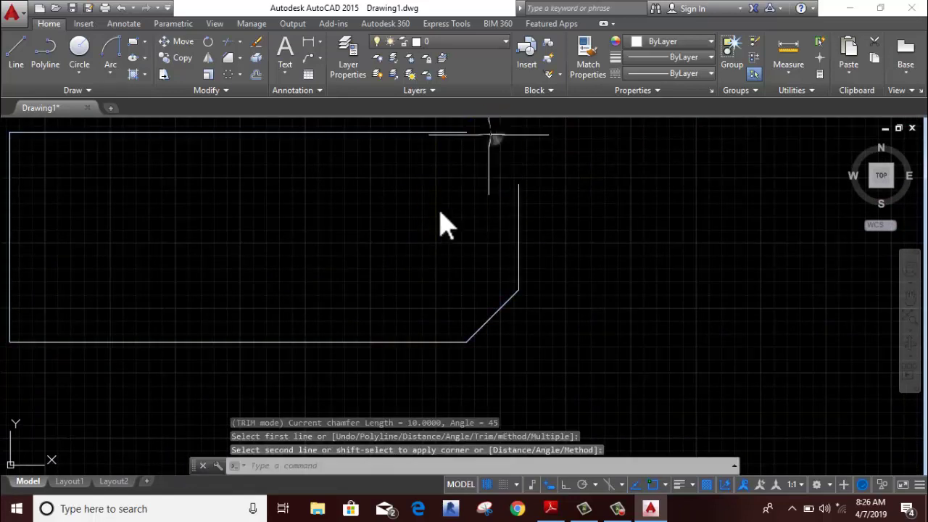
scroll(425, 245, down, 2)
middle_drag(425, 245, 465, 290)
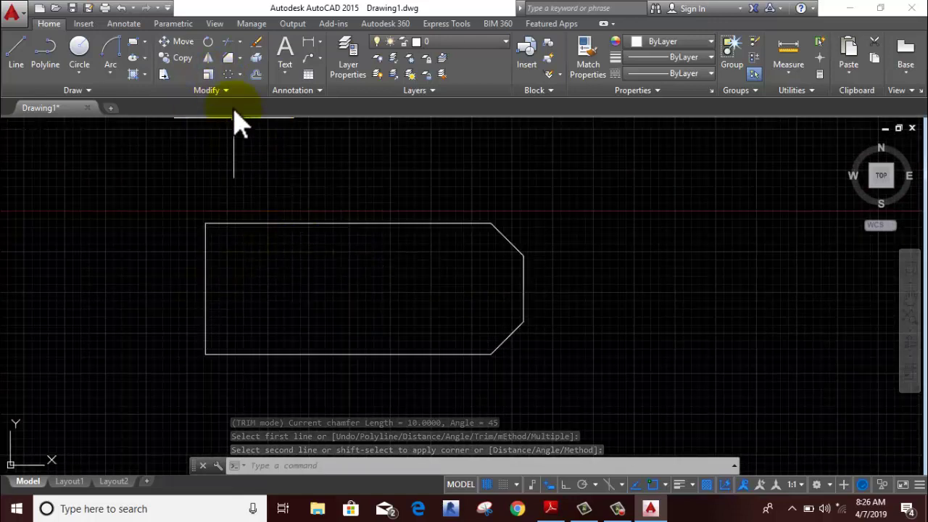
Launch Chamfer from the Modify panel and display its right-click options menu
click(227, 58)
right_click(237, 162)
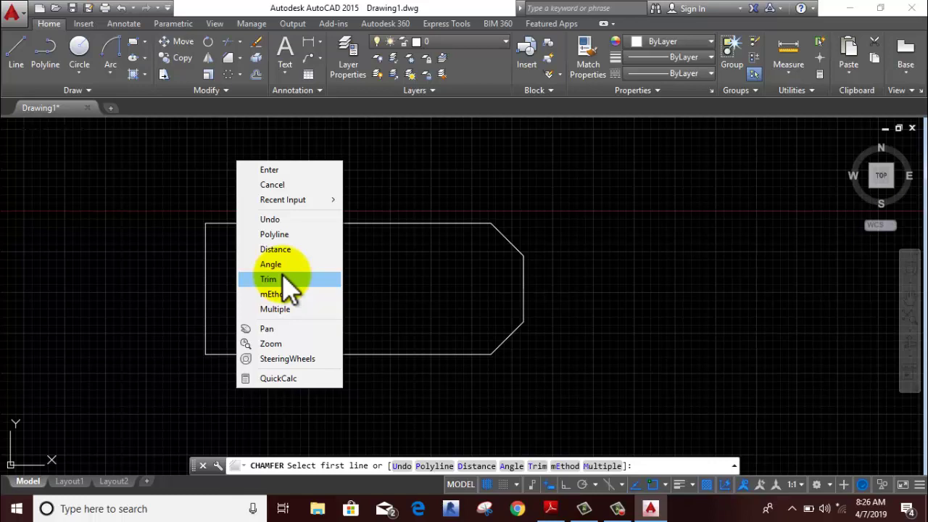
Cancel the chamfer and pan the rectangle away to an empty drawing area
click(286, 185)
middle_drag(137, 279, 373, 161)
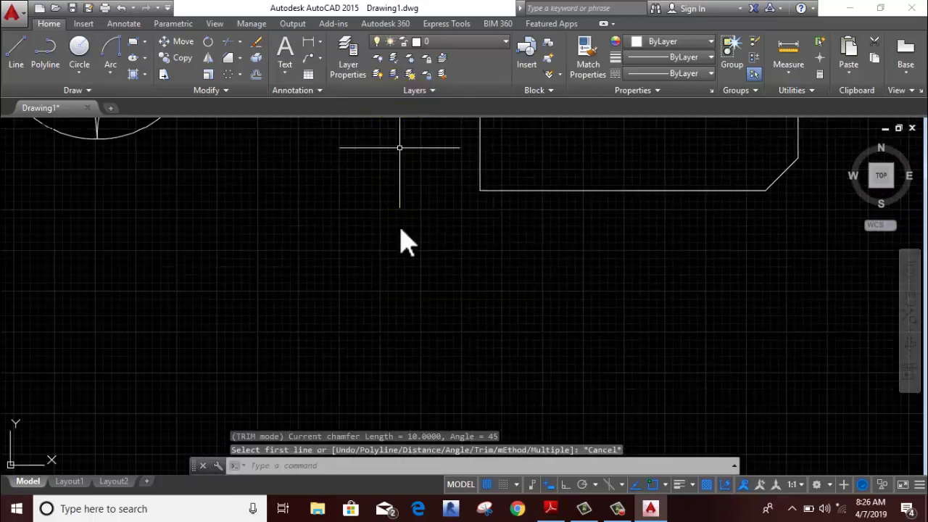
middle_drag(404, 239, 348, 254)
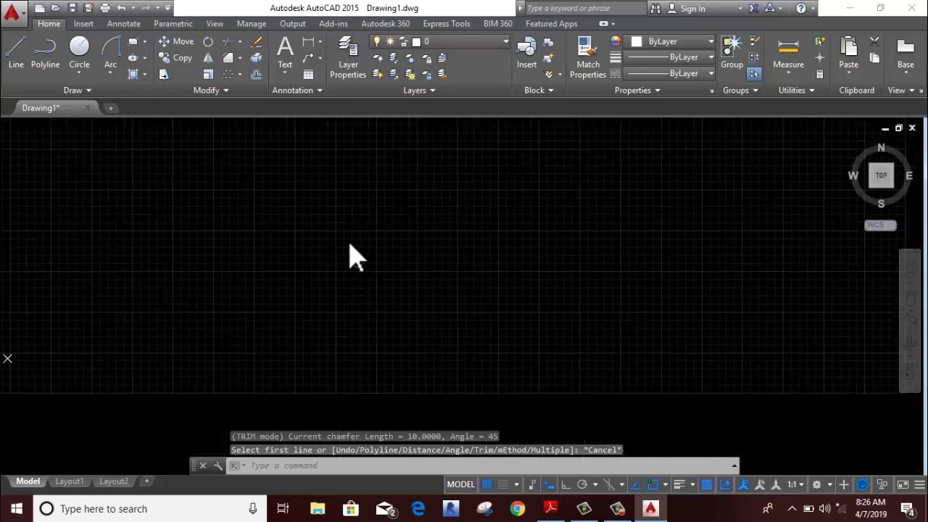
click(240, 58)
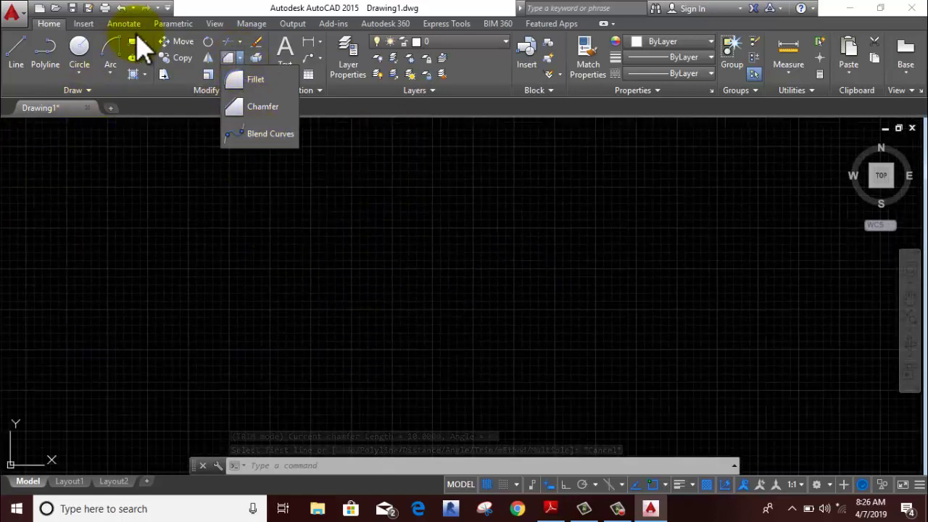
click(132, 42)
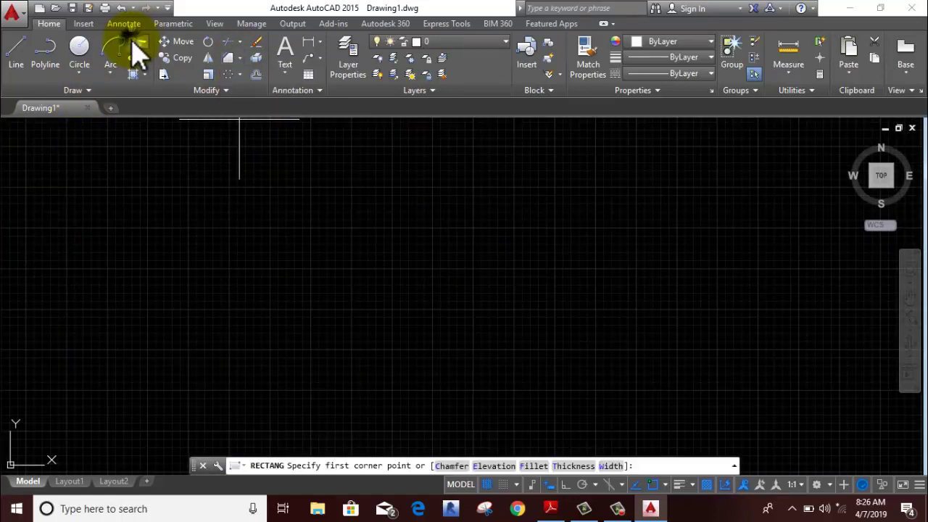
Draw an upper and a lower horizontal line, parallel to each other
click(21, 55)
click(202, 191)
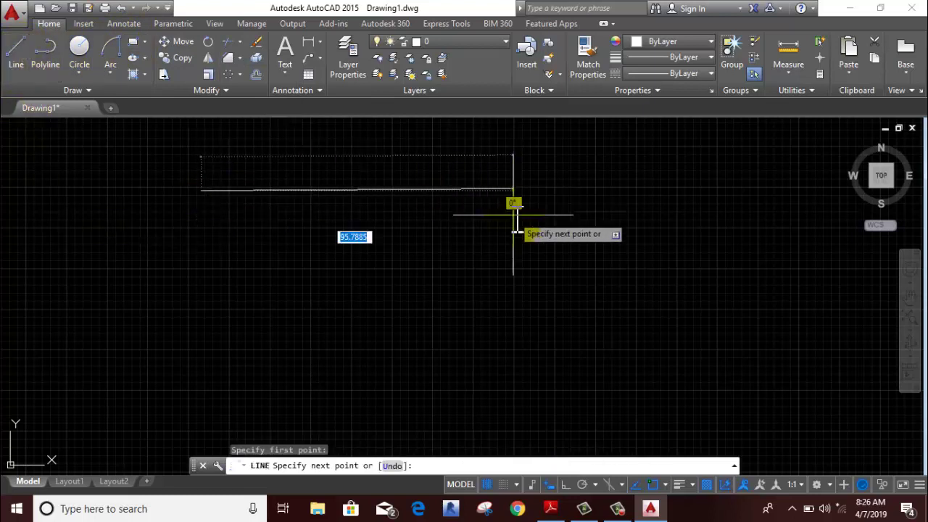
click(565, 485)
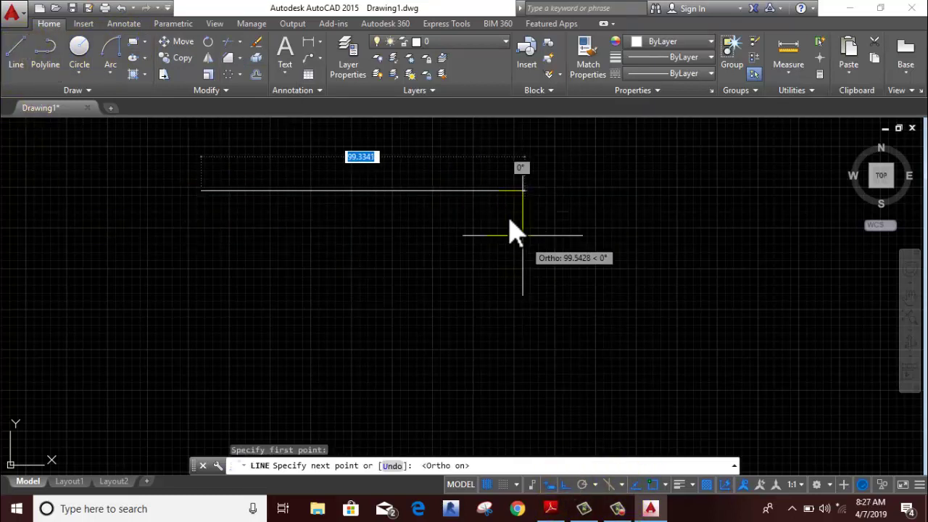
right_click(411, 194)
click(434, 216)
key(Return)
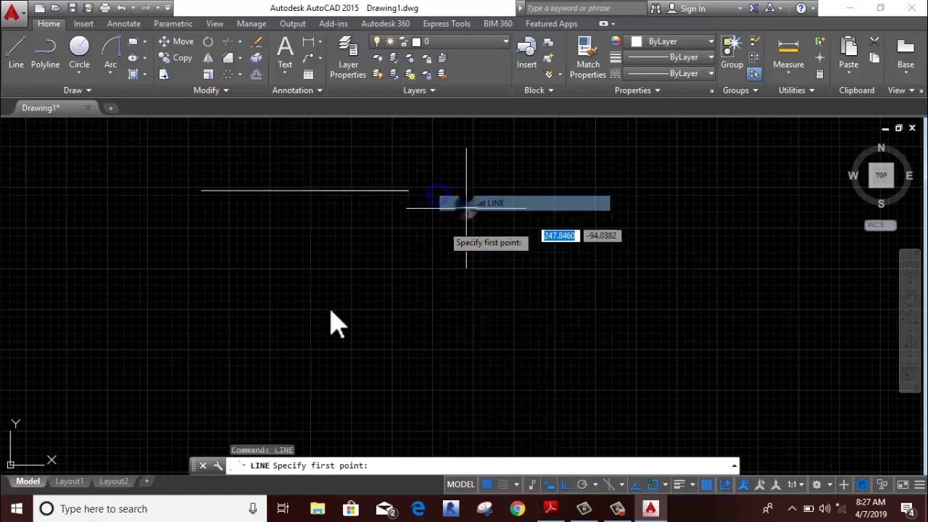
click(215, 346)
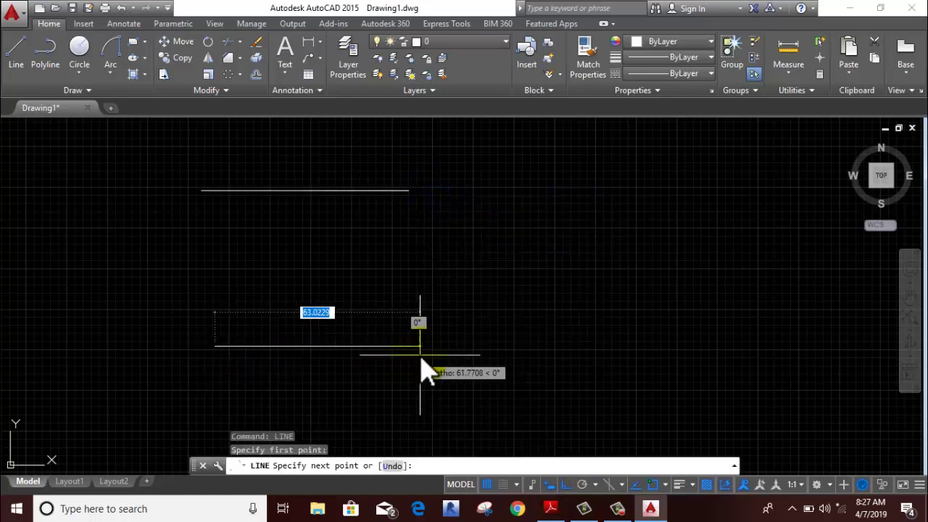
right_click(435, 275)
click(473, 301)
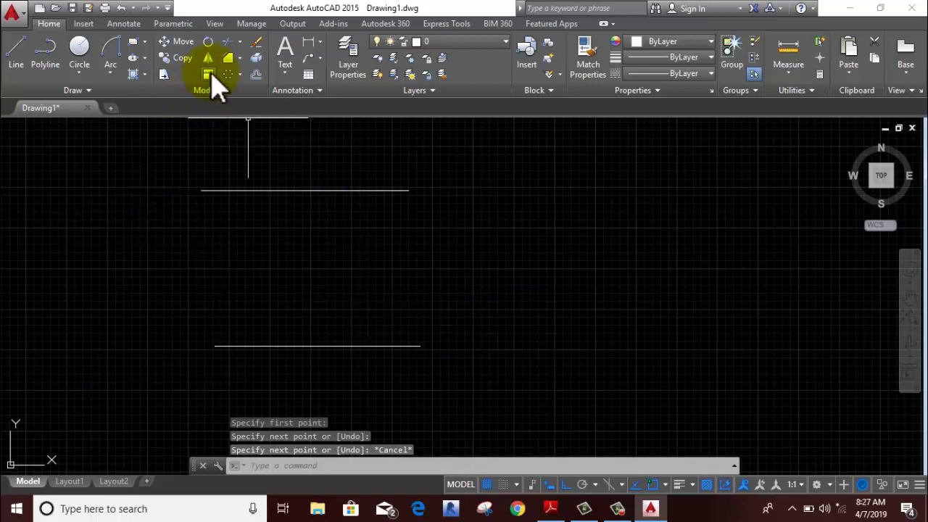
Join opposite ends of the two lines with two crossing trial blend curves
click(246, 84)
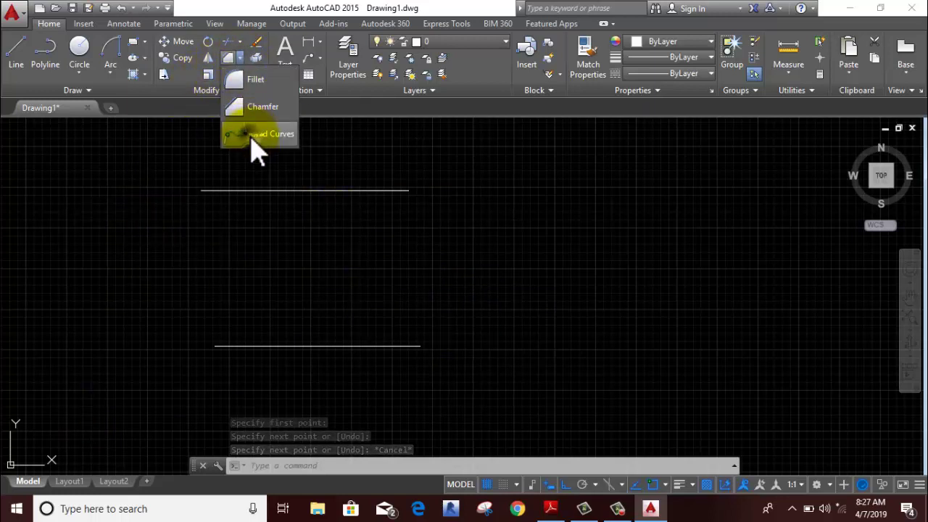
click(250, 138)
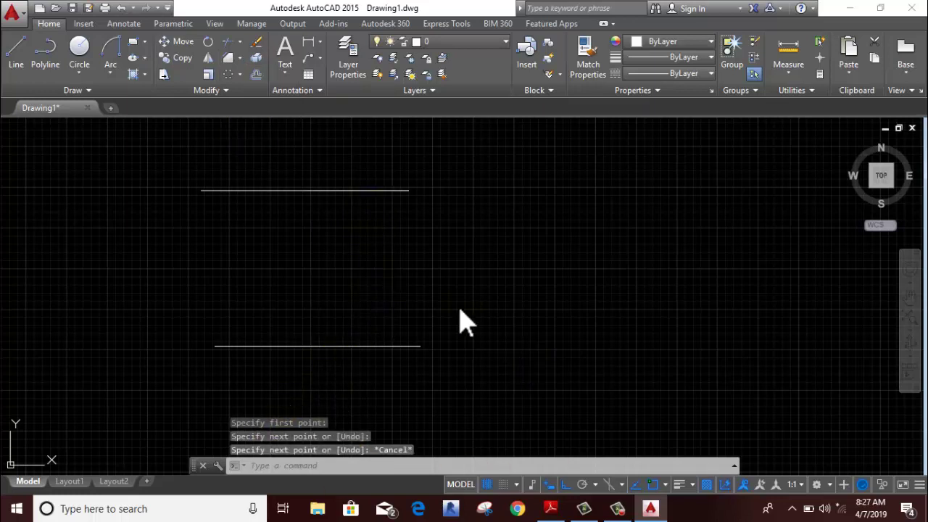
click(396, 193)
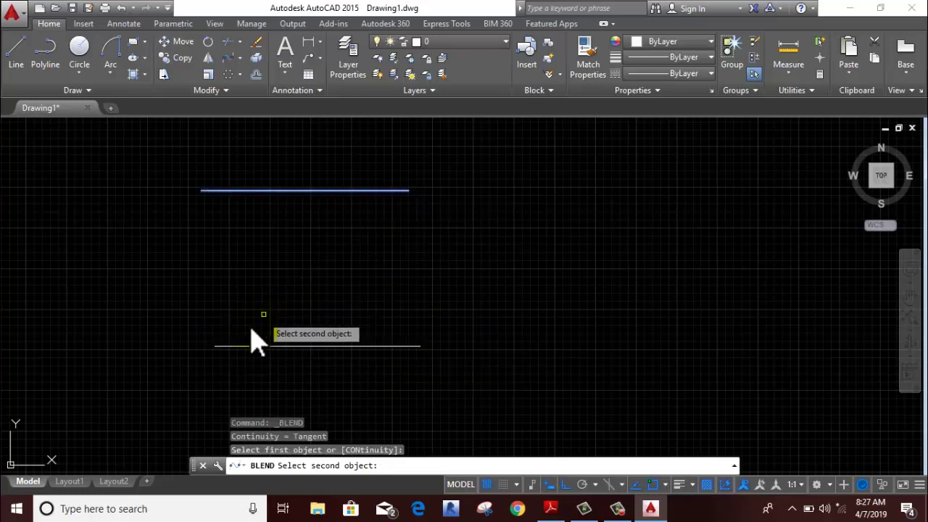
click(230, 347)
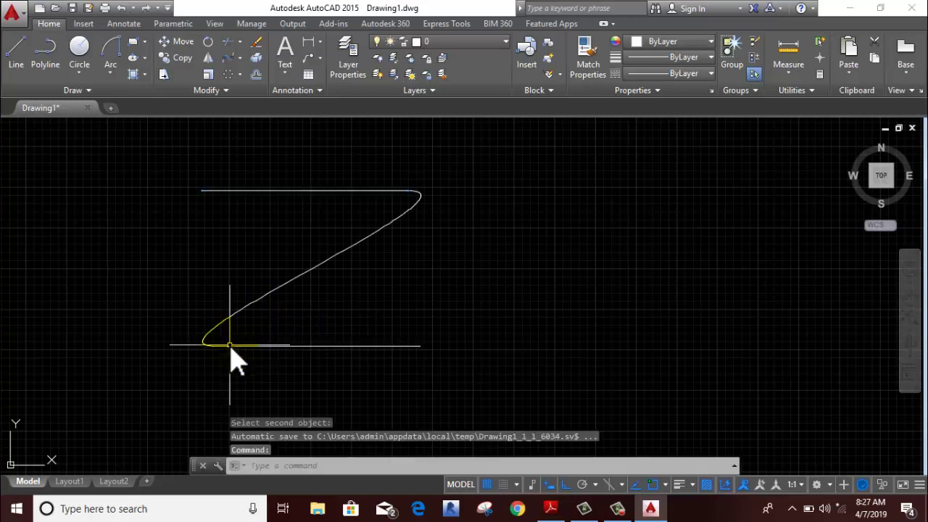
key(Return)
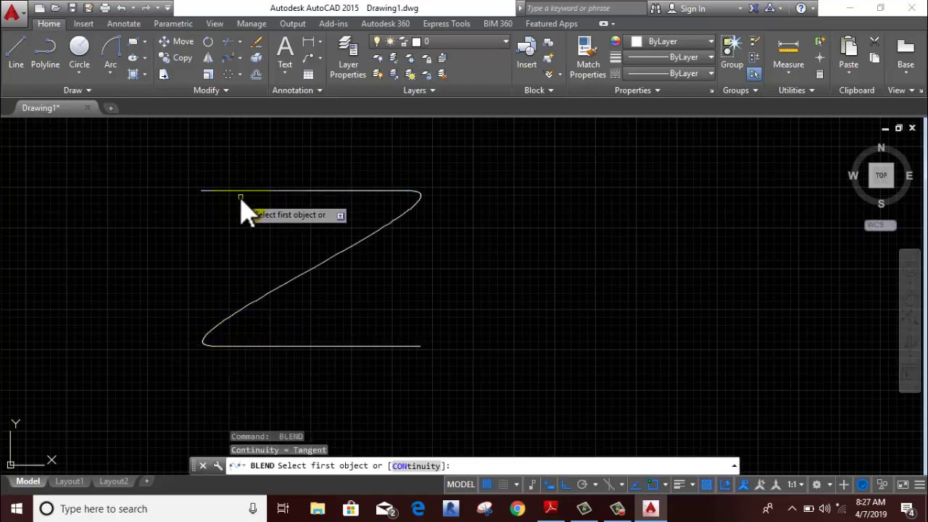
click(234, 191)
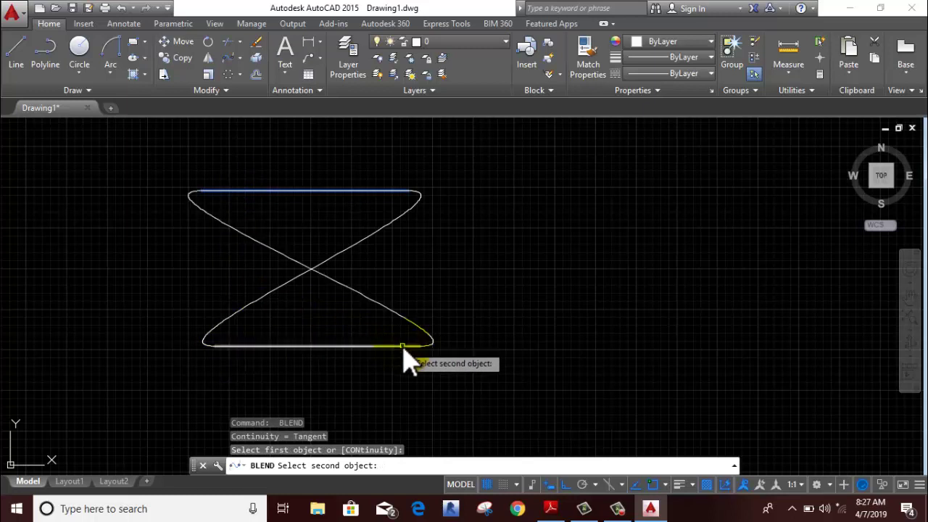
click(404, 349)
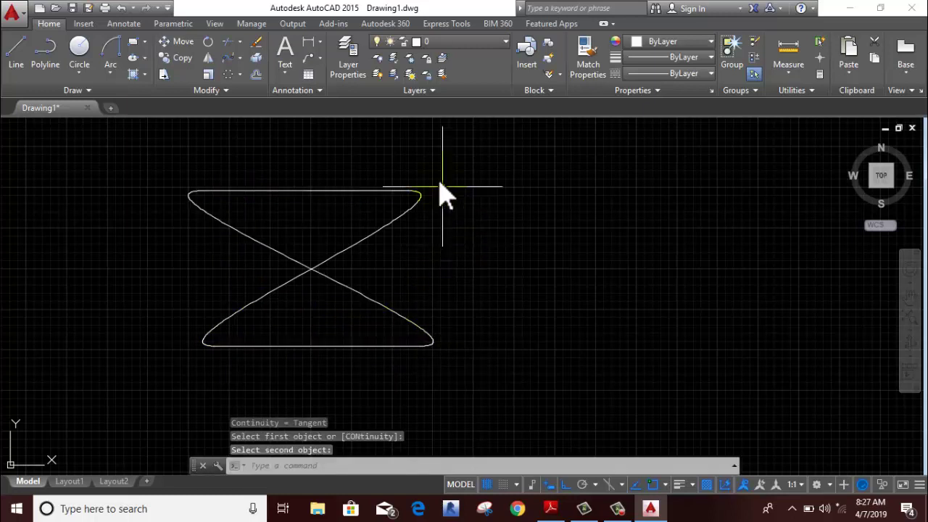
Erase the blend curves with a crossing selection, leaving only the two lines
mouse_move(433, 285)
mouse_down()
mouse_move(512, 268)
mouse_move(508, 259)
mouse_move(239, 258)
mouse_move(222, 249)
mouse_up()
right_click(507, 259)
click(534, 261)
key(Delete)
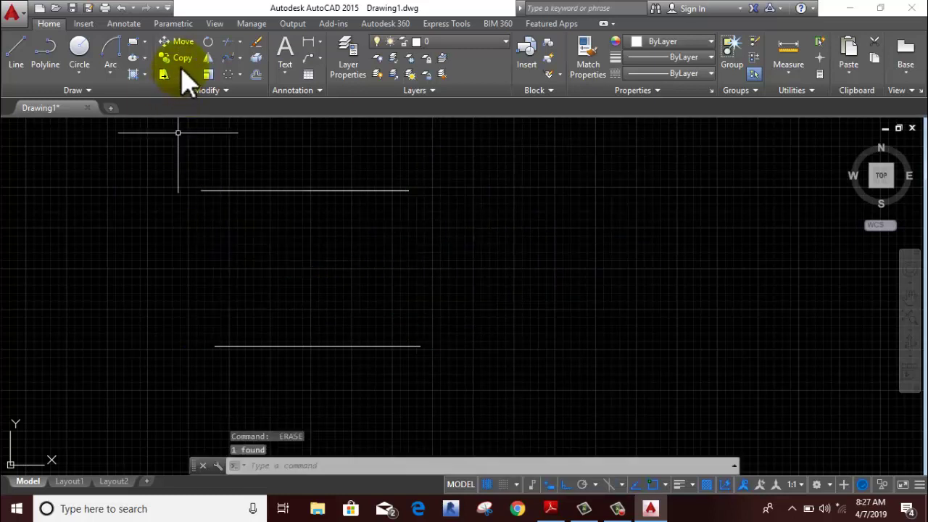
click(224, 58)
click(213, 191)
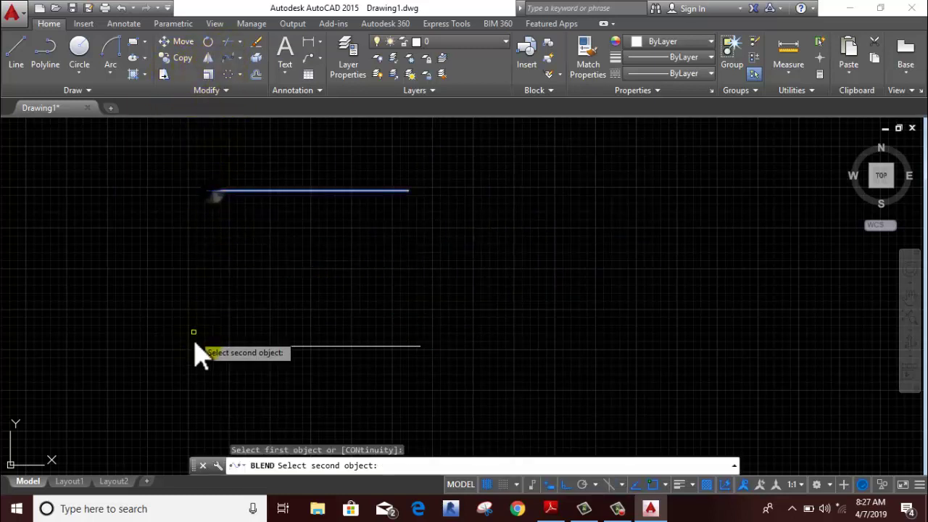
click(238, 351)
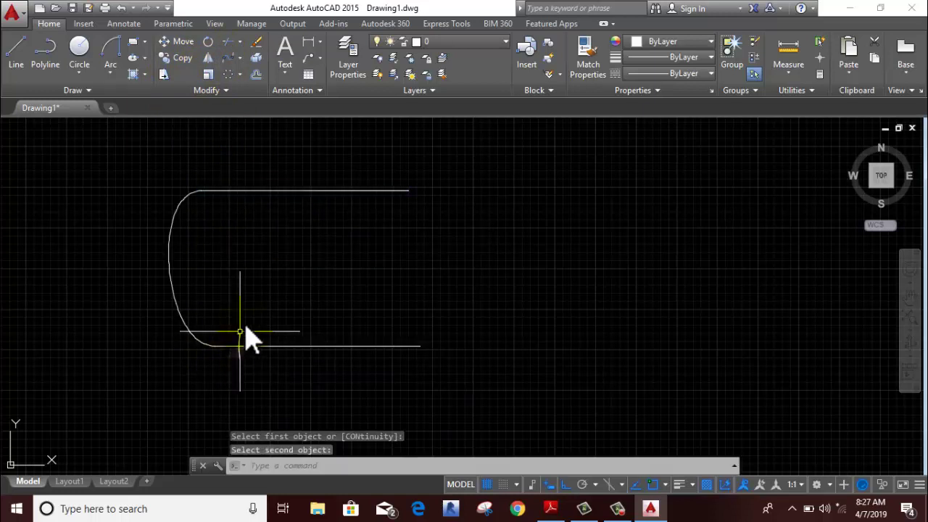
key(Return)
click(368, 191)
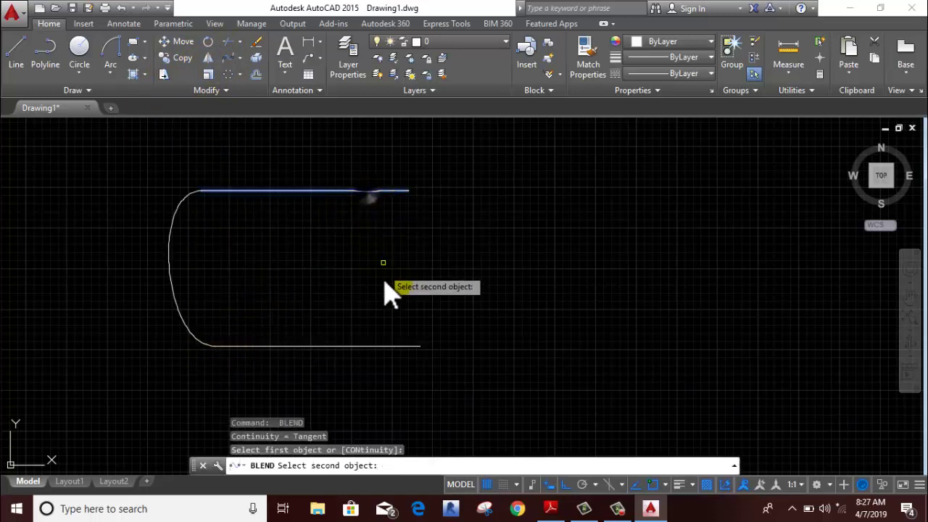
click(382, 347)
key(Return)
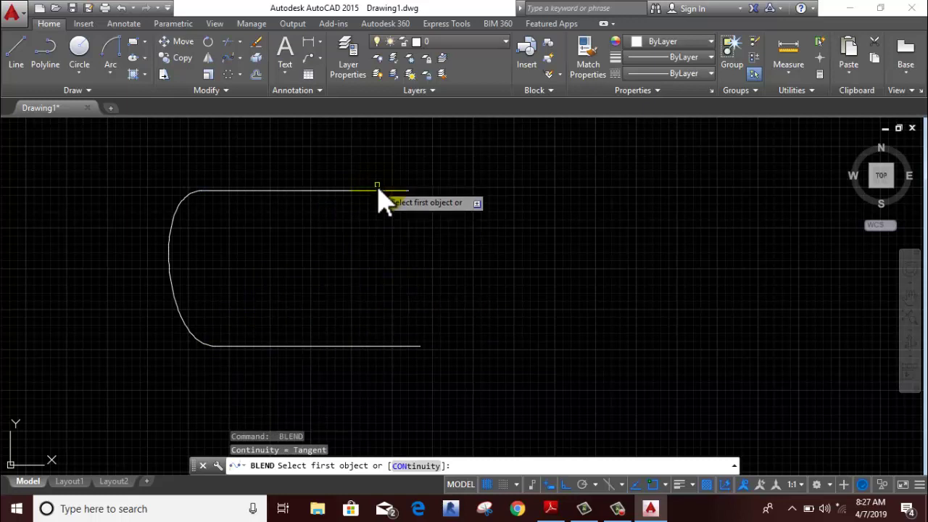
click(379, 192)
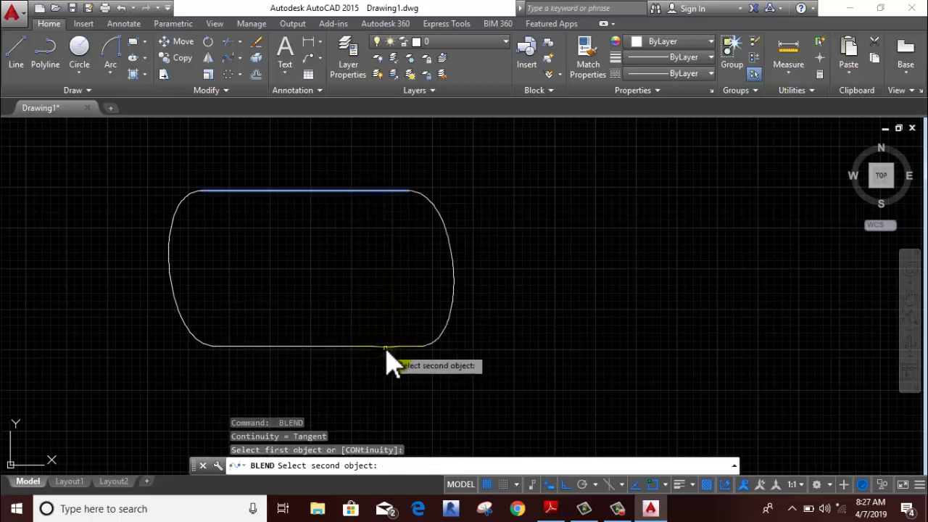
click(388, 351)
key(Return)
right_click(370, 277)
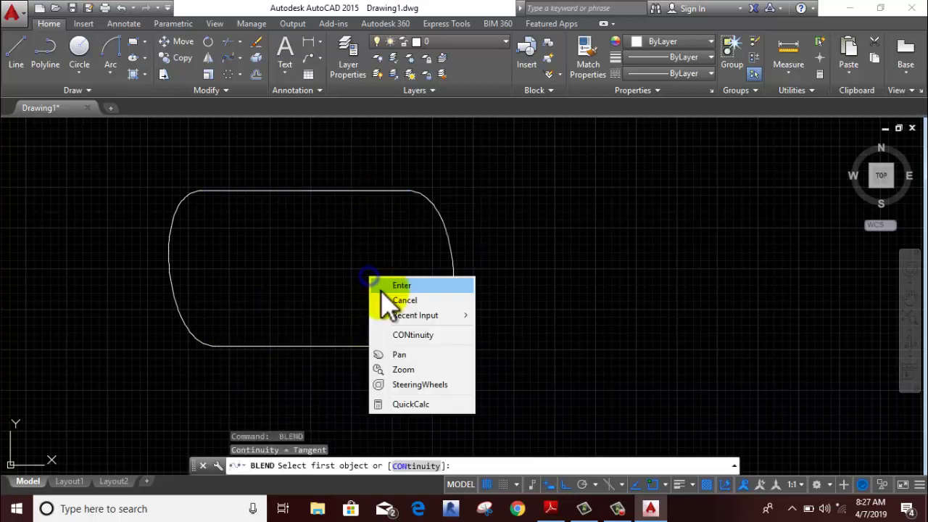
click(389, 301)
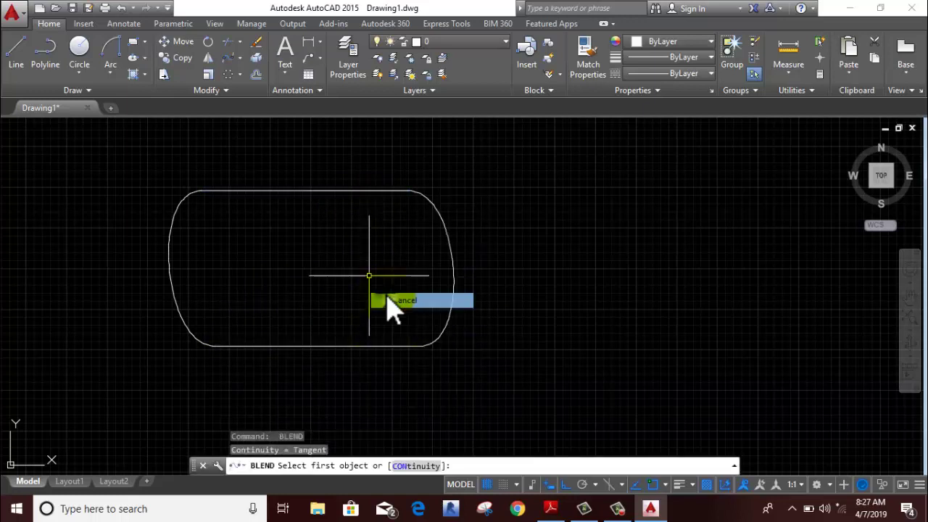
click(193, 258)
click(130, 260)
right_click(140, 236)
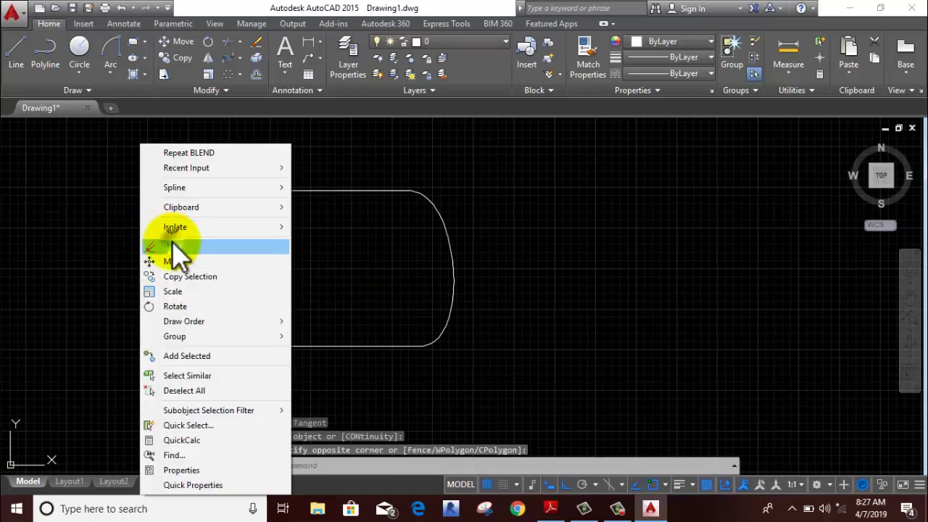
click(172, 244)
click(483, 256)
click(335, 270)
right_click(314, 245)
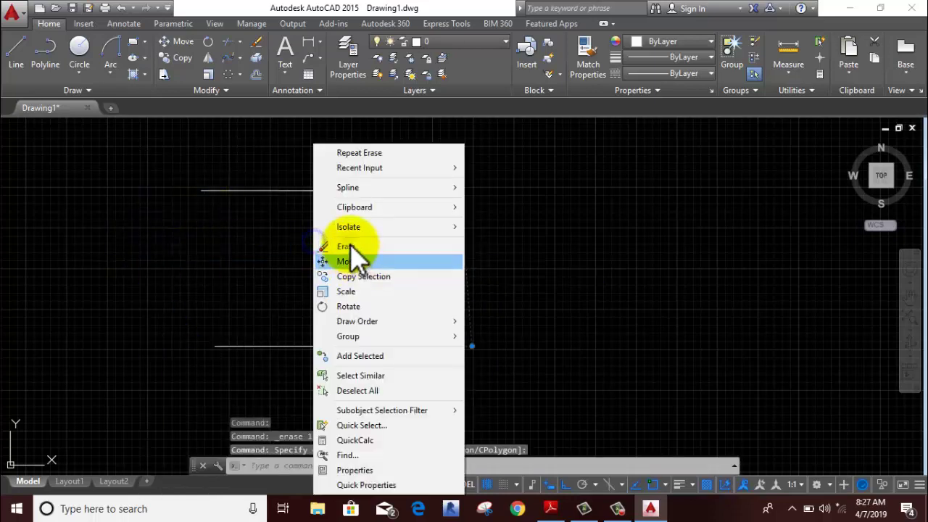
click(350, 247)
click(239, 58)
click(229, 91)
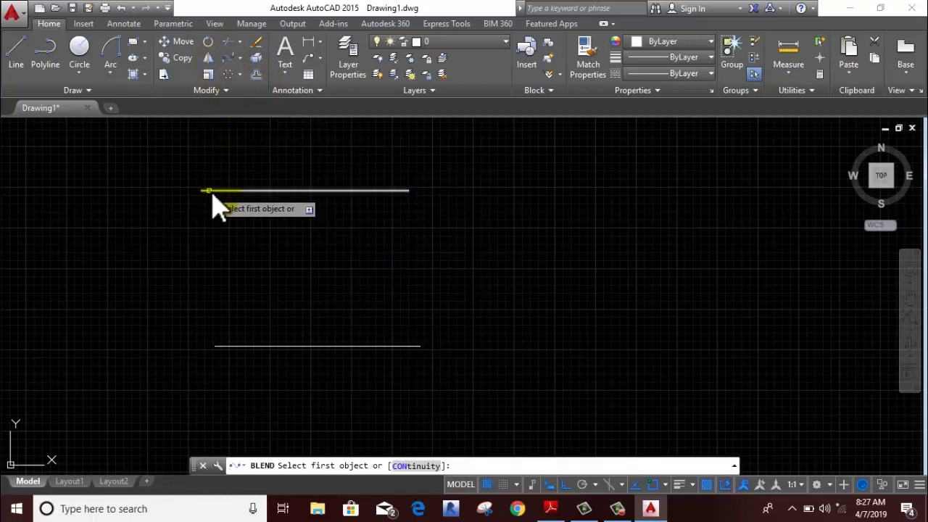
click(213, 193)
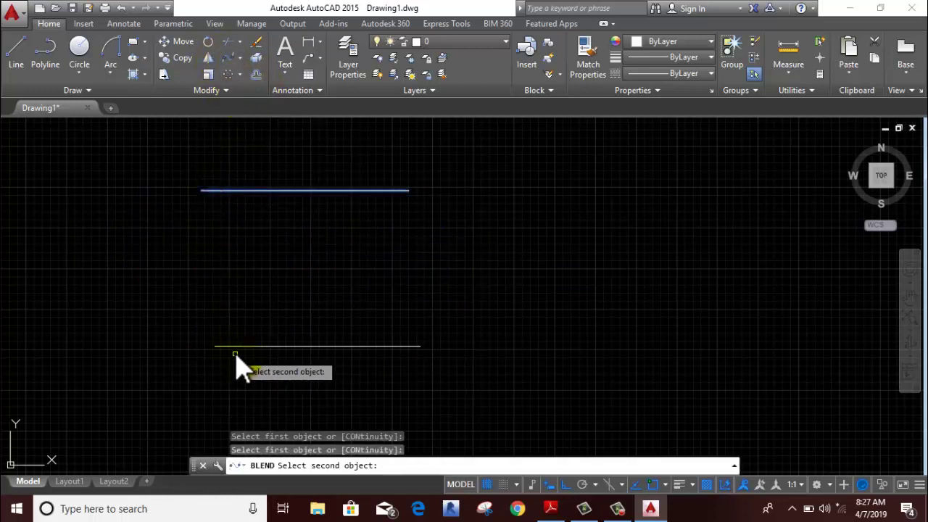
click(229, 349)
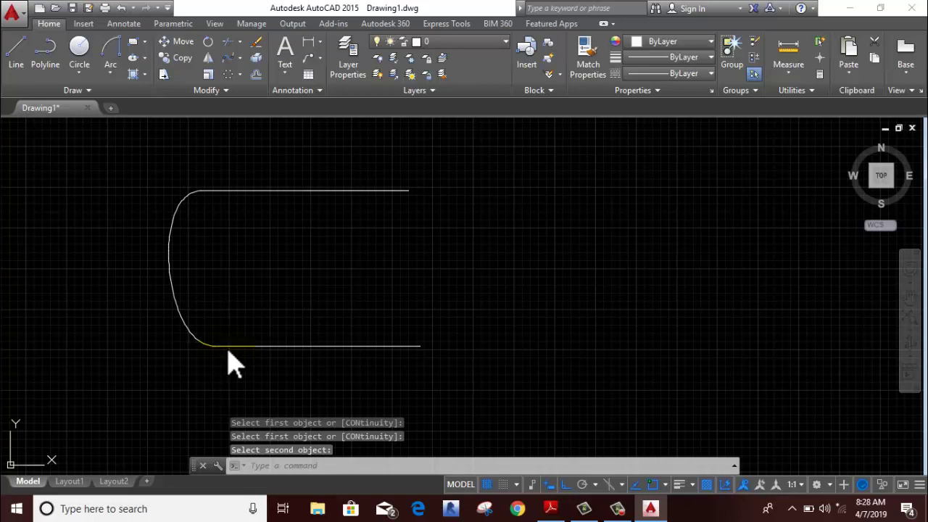
key(ctrl+z)
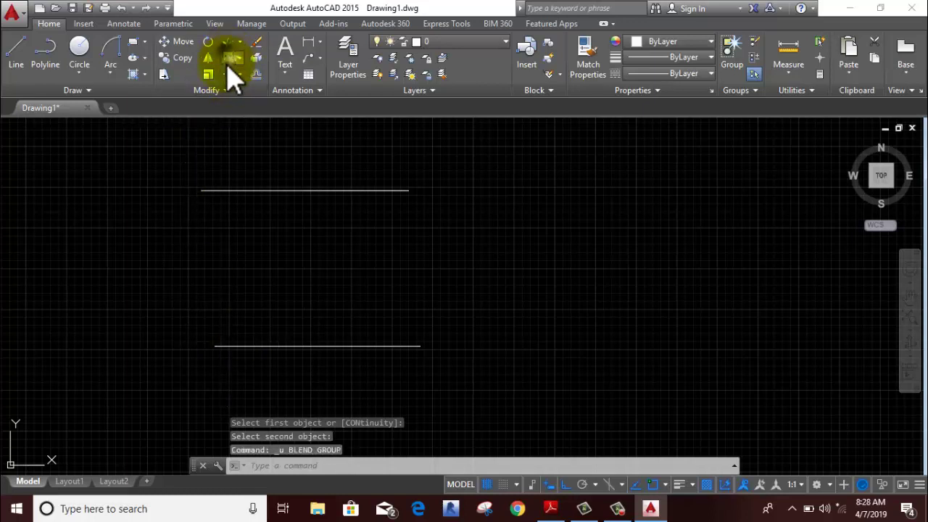
Blend top-left to bottom-right and bottom-left to top-right line ends into a crossed loop
click(230, 59)
click(212, 194)
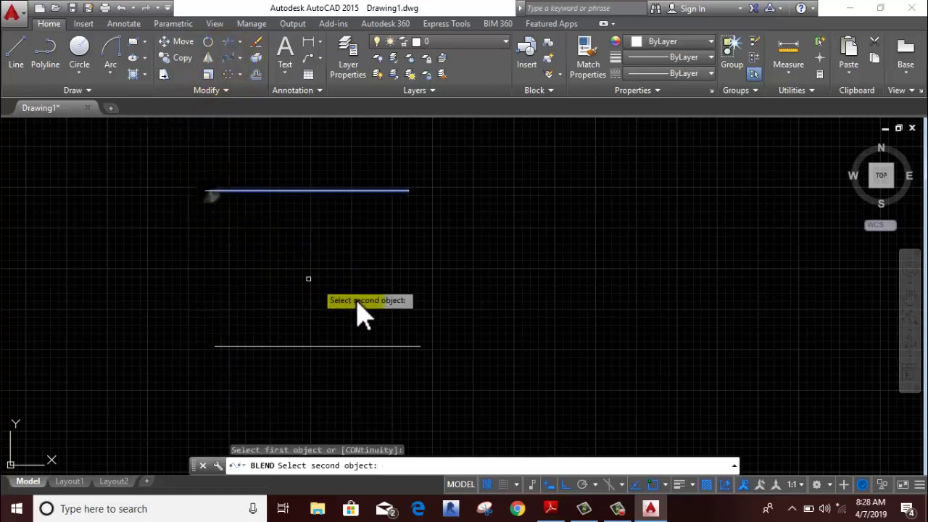
click(399, 347)
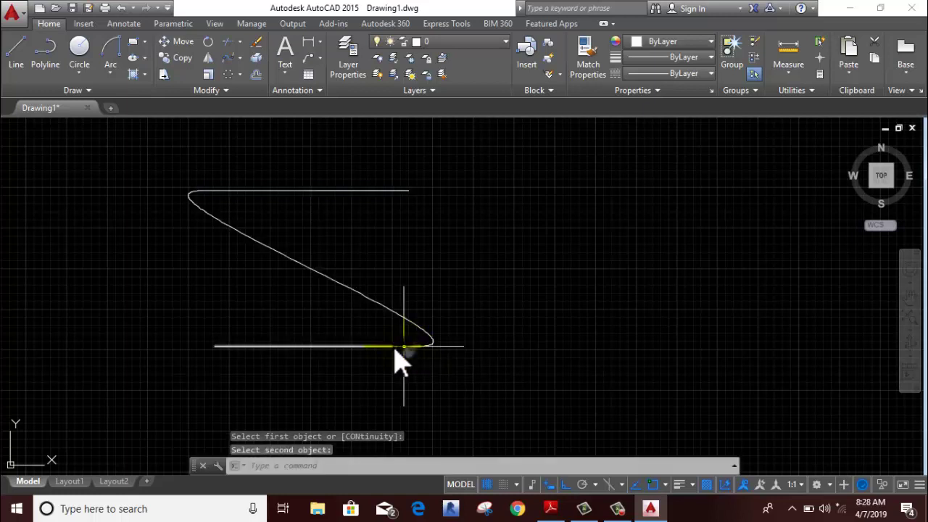
key(Return)
click(232, 348)
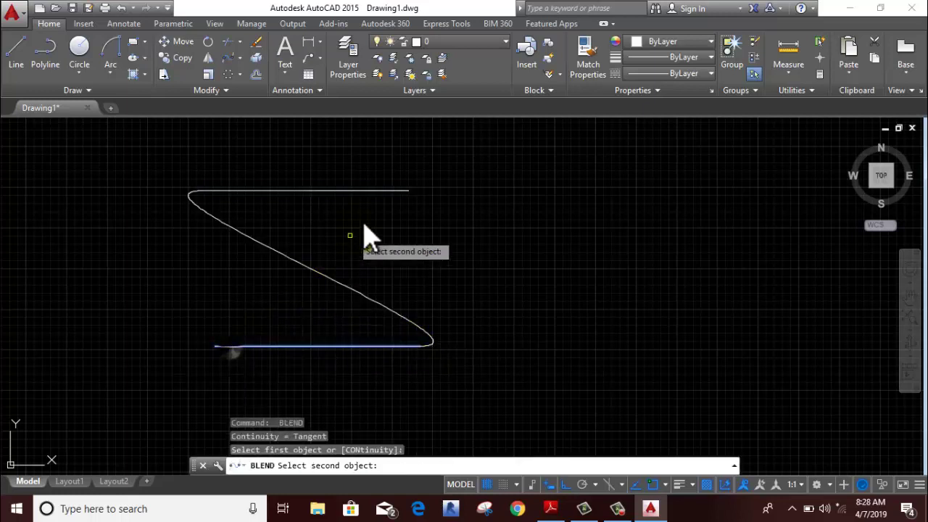
click(380, 191)
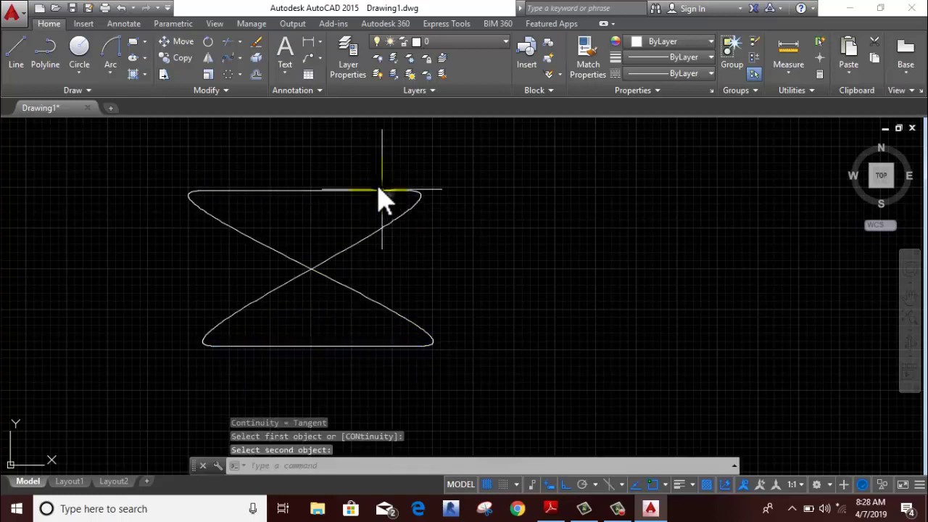
Switch one diagonal blend spline's grips to show fit points, then deselect it
click(230, 222)
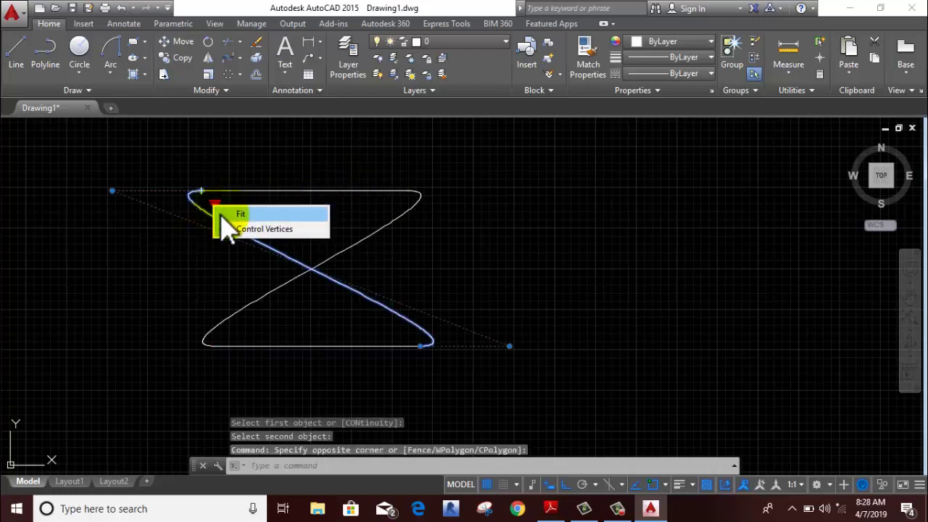
click(229, 212)
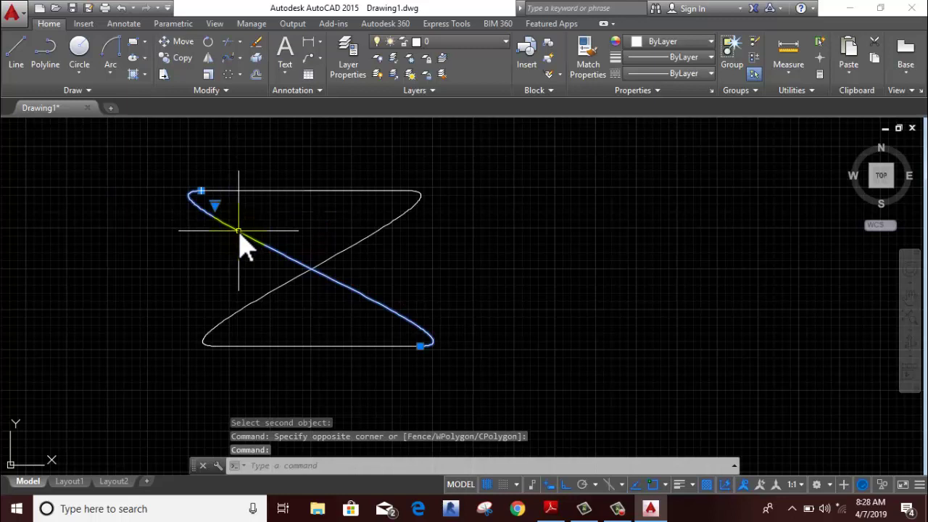
key(Escape)
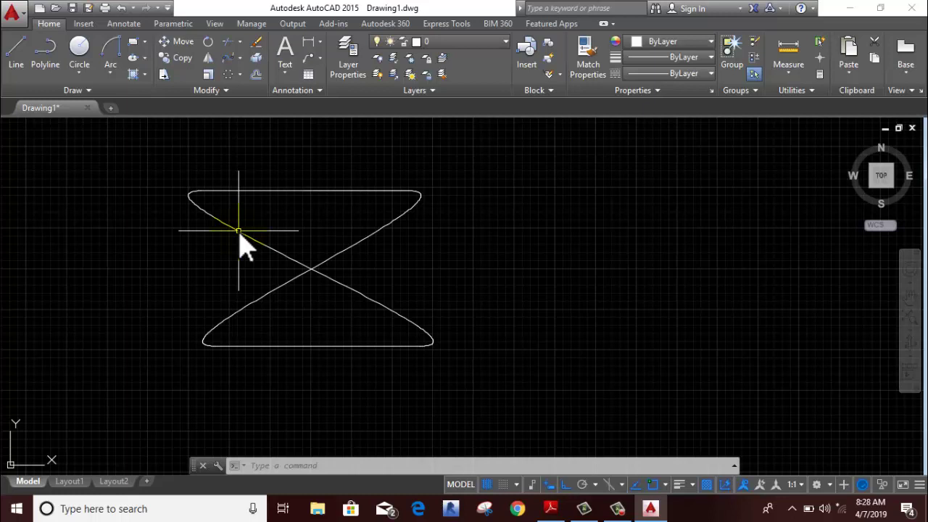
click(617, 509)
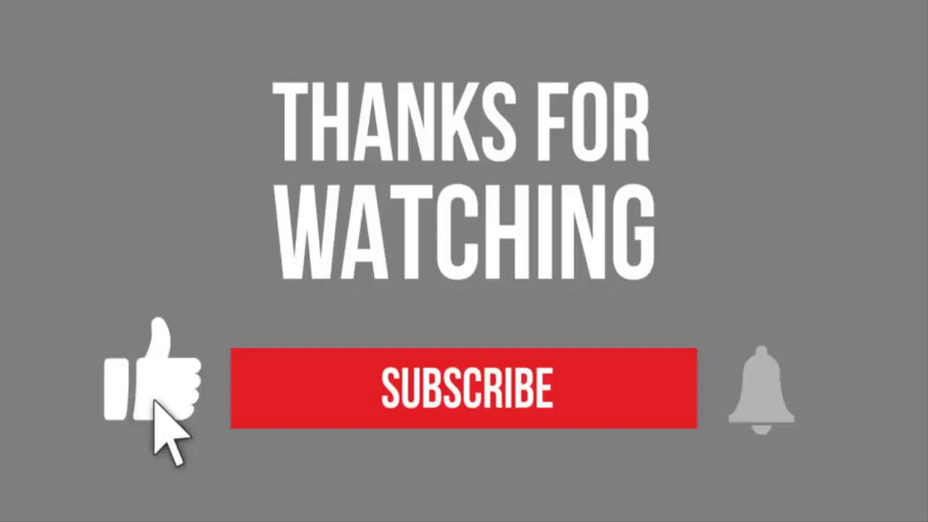